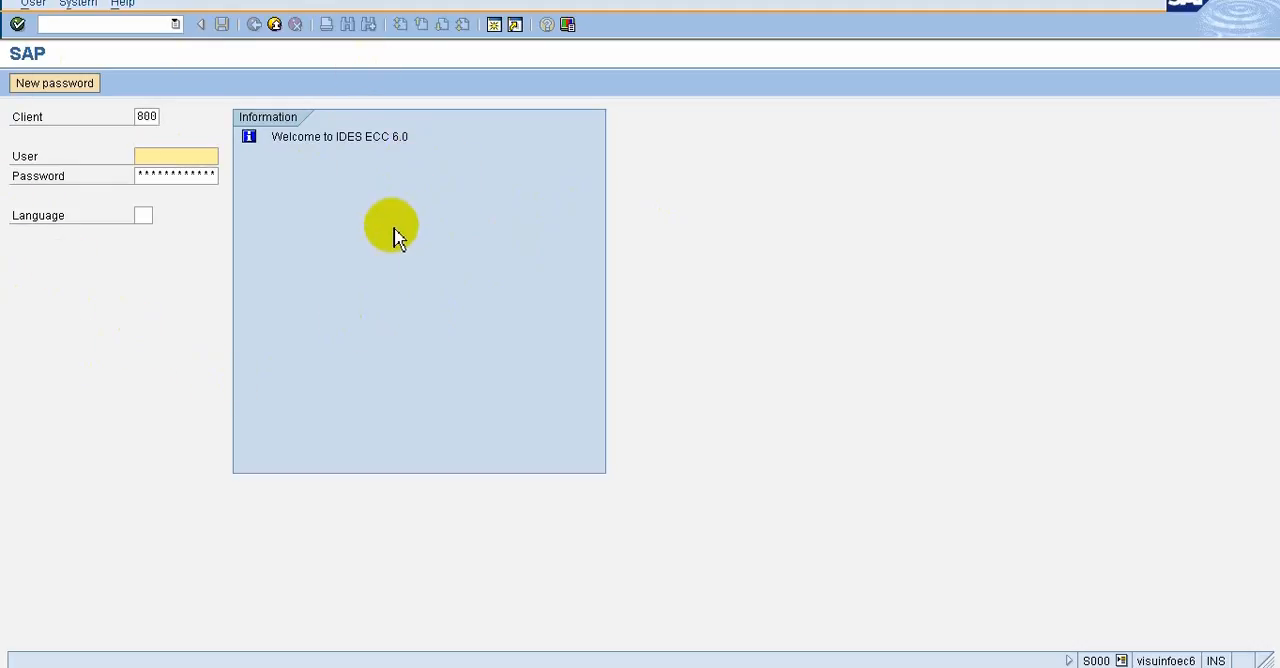
Log on to client 800 with the user name and the account password
left_click(160, 160)
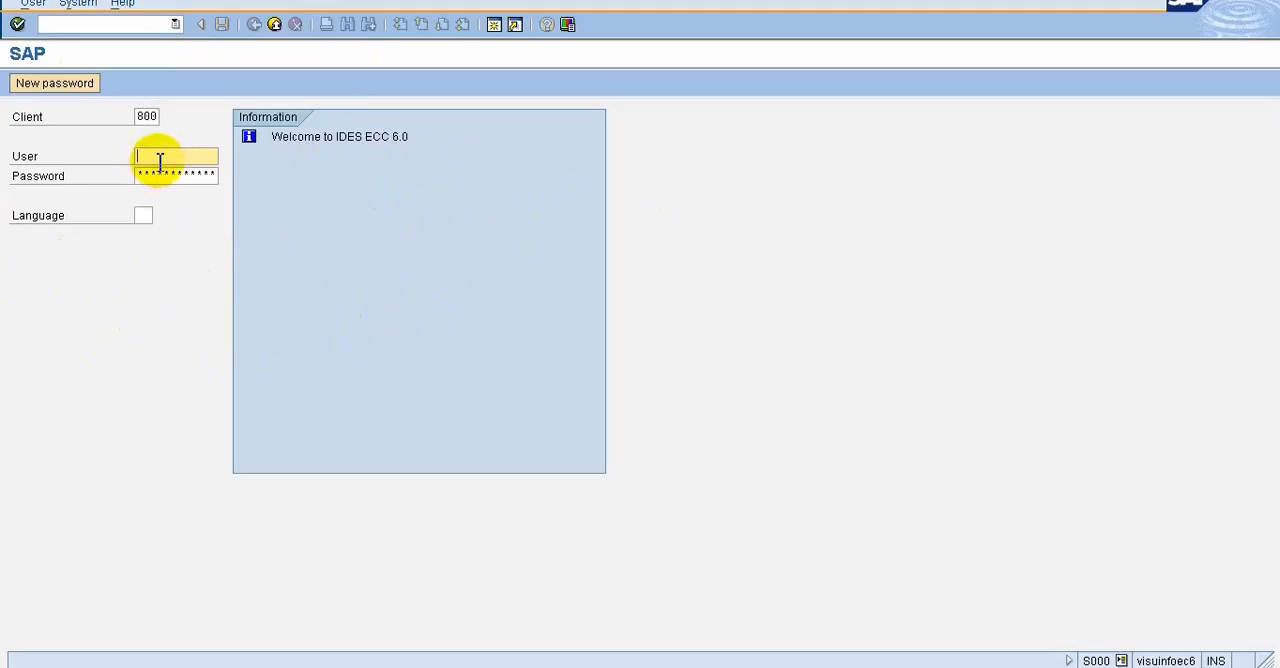
type("user")
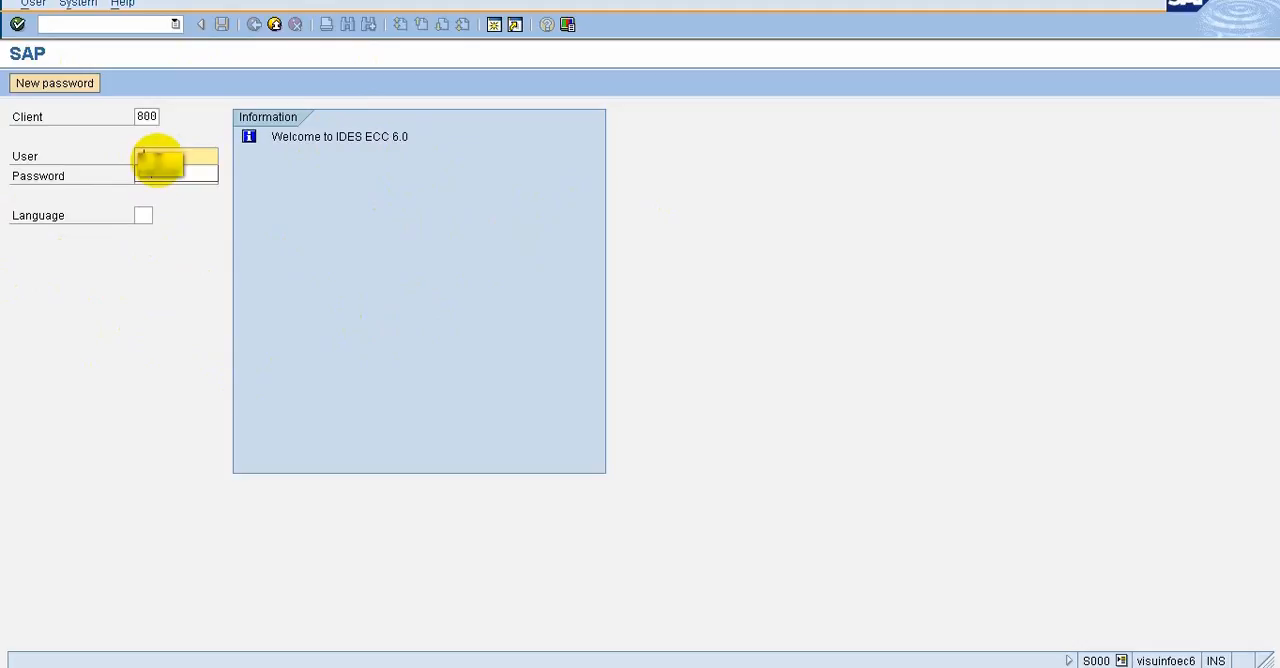
key("Tab")
type("************")
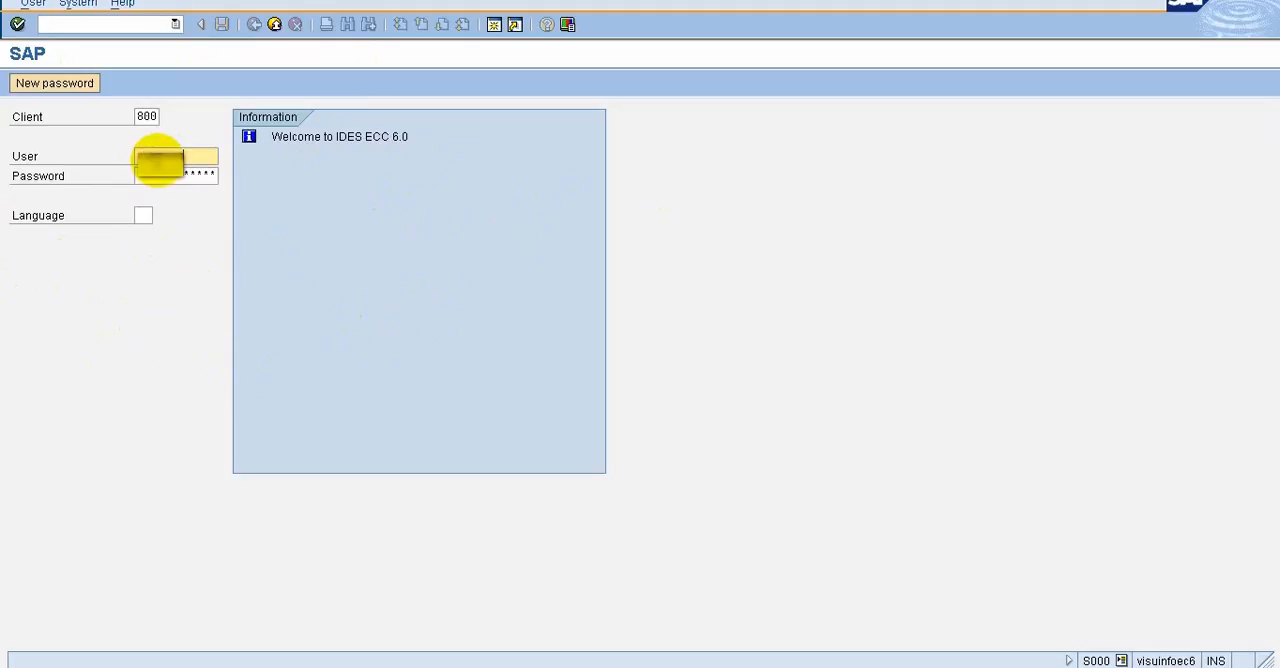
left_click(163, 180)
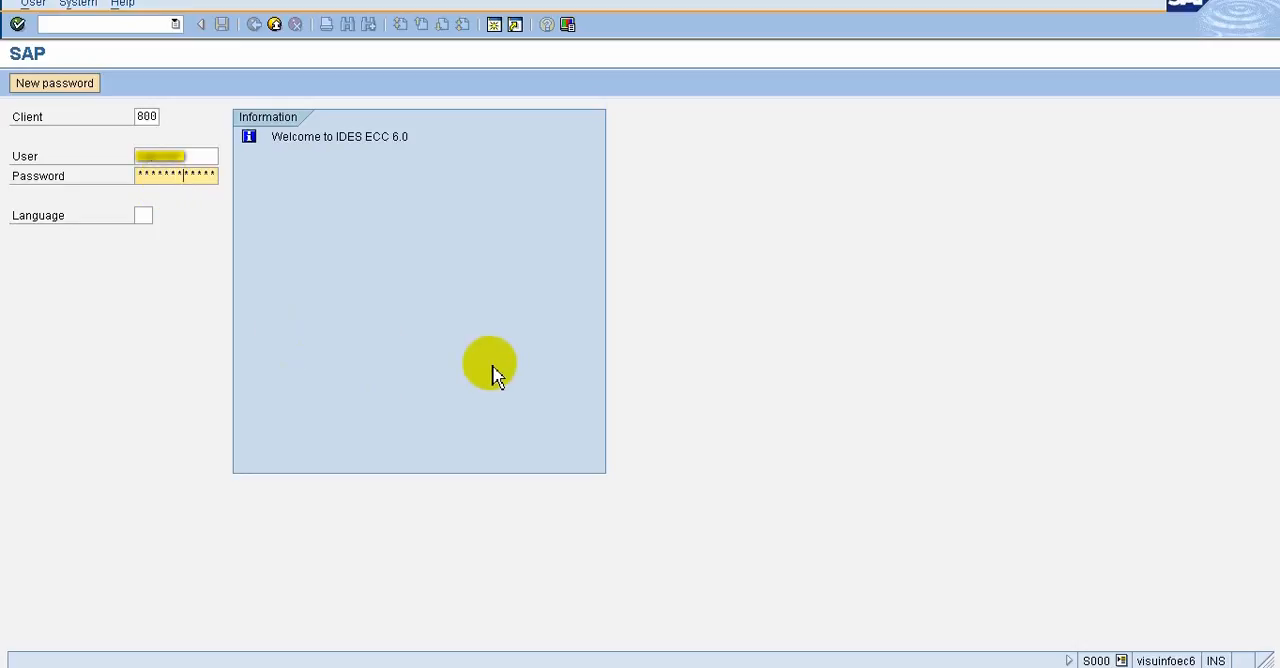
key("Return")
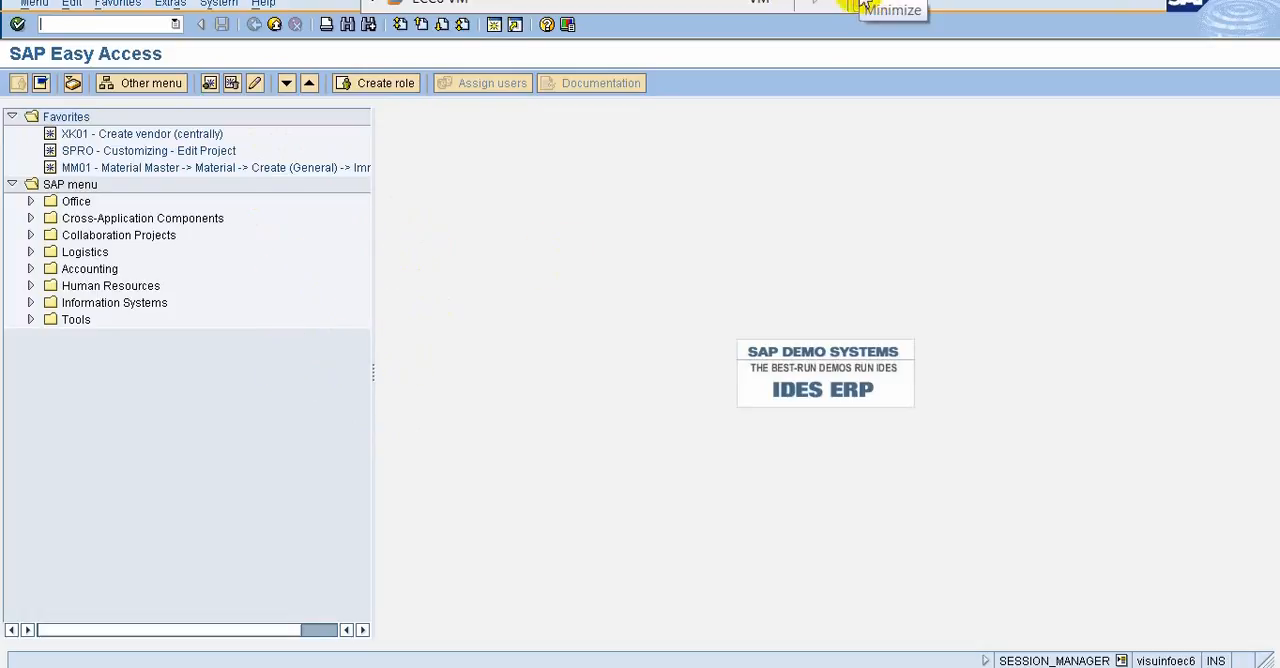
left_click(876, 5)
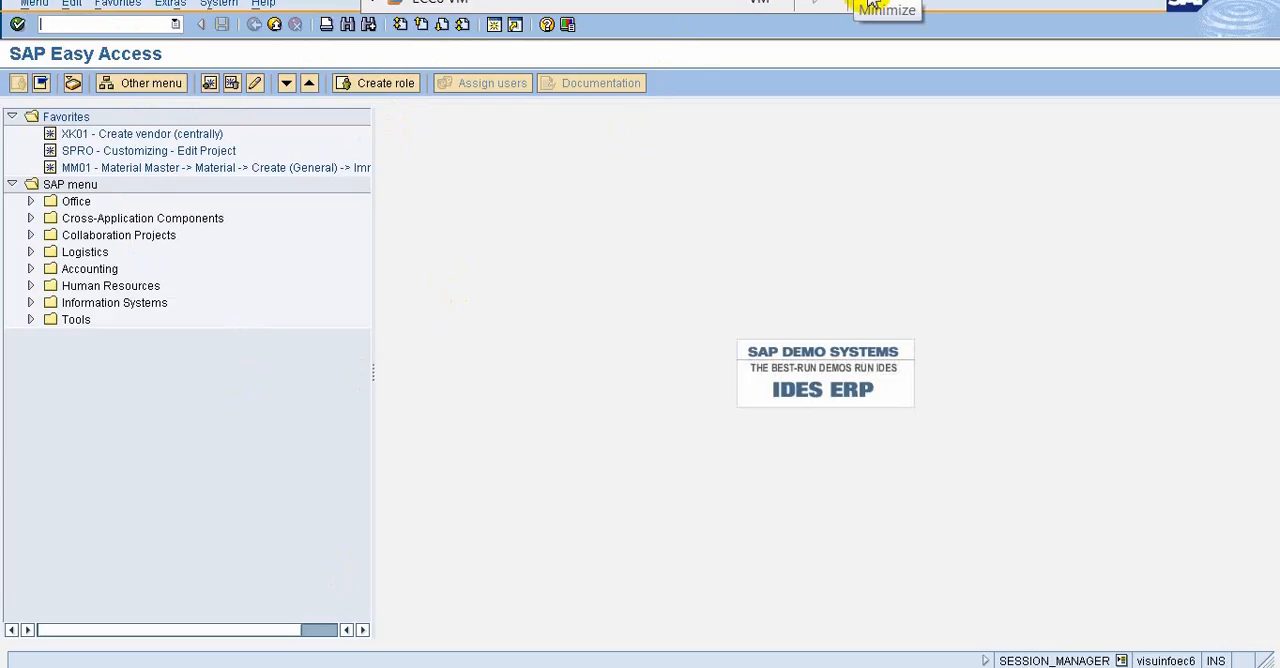
left_click(872, 5)
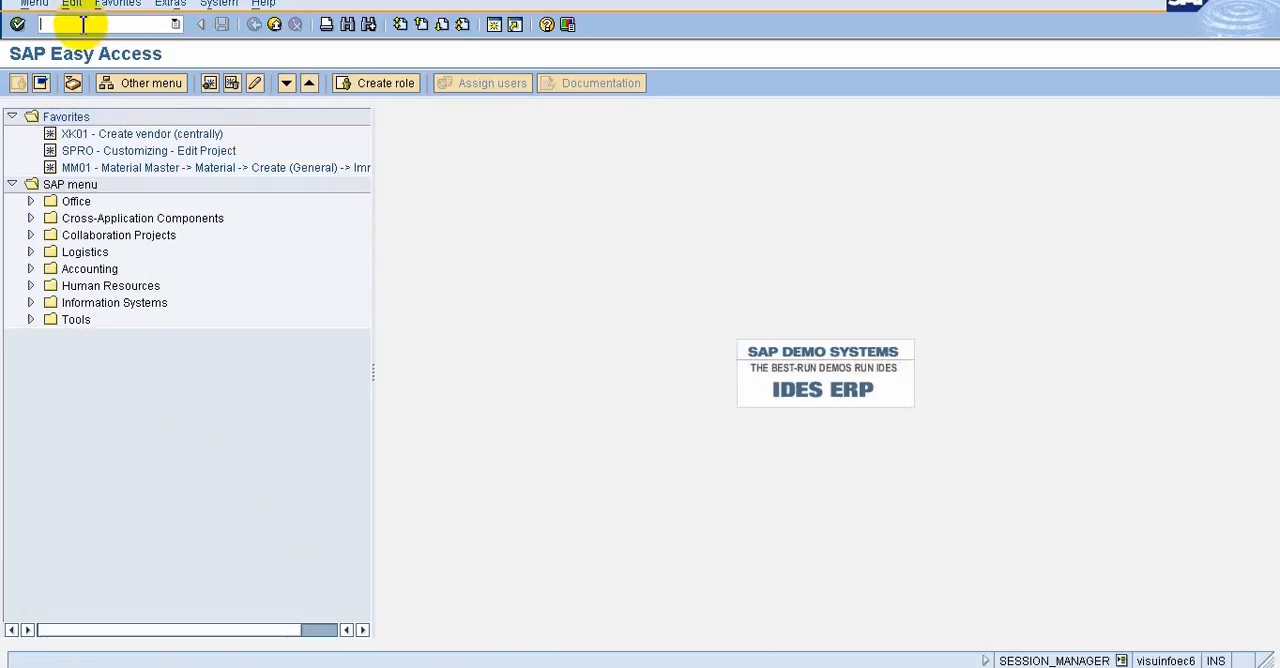
Open user maintenance with transaction code su01
type("s")
type("u01")
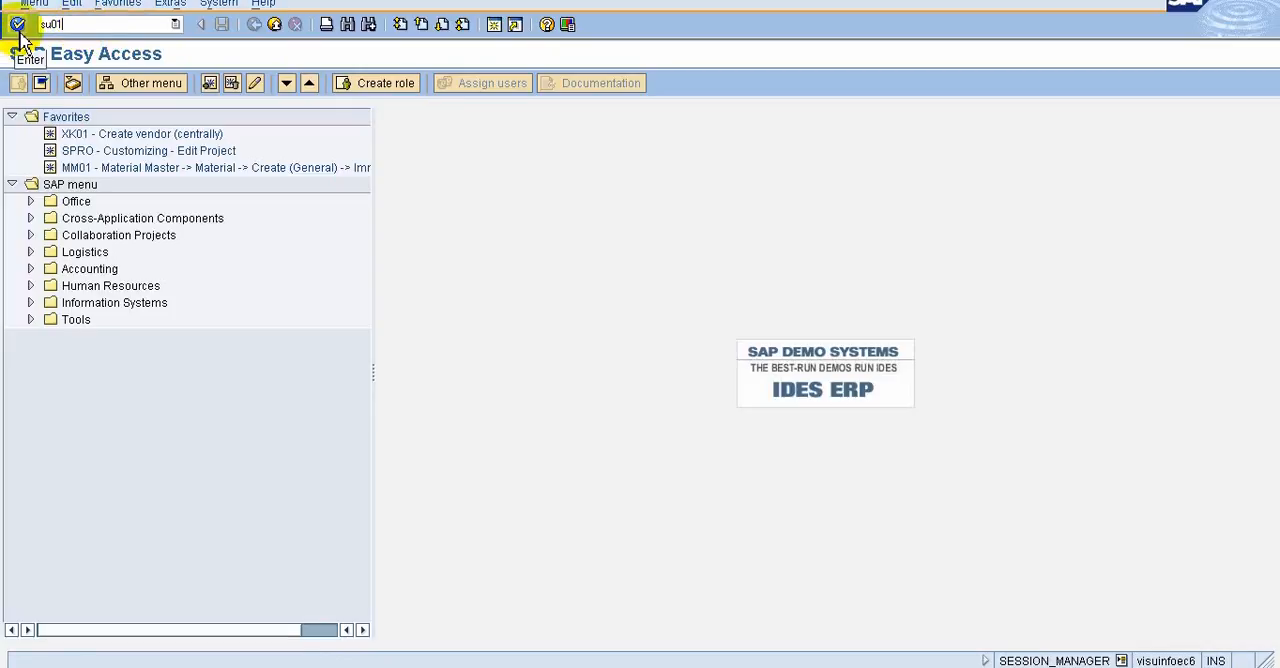
left_click(17, 25)
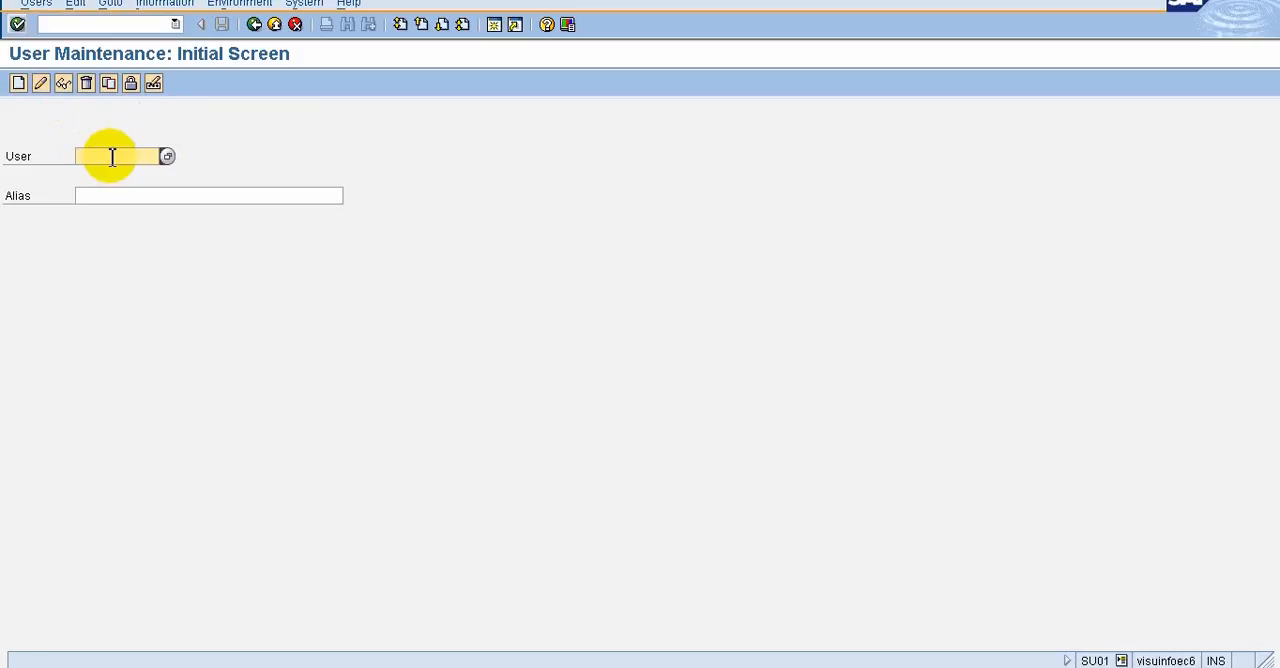
Enter the new user's ID and start creating that user's master record
type("venkat1")
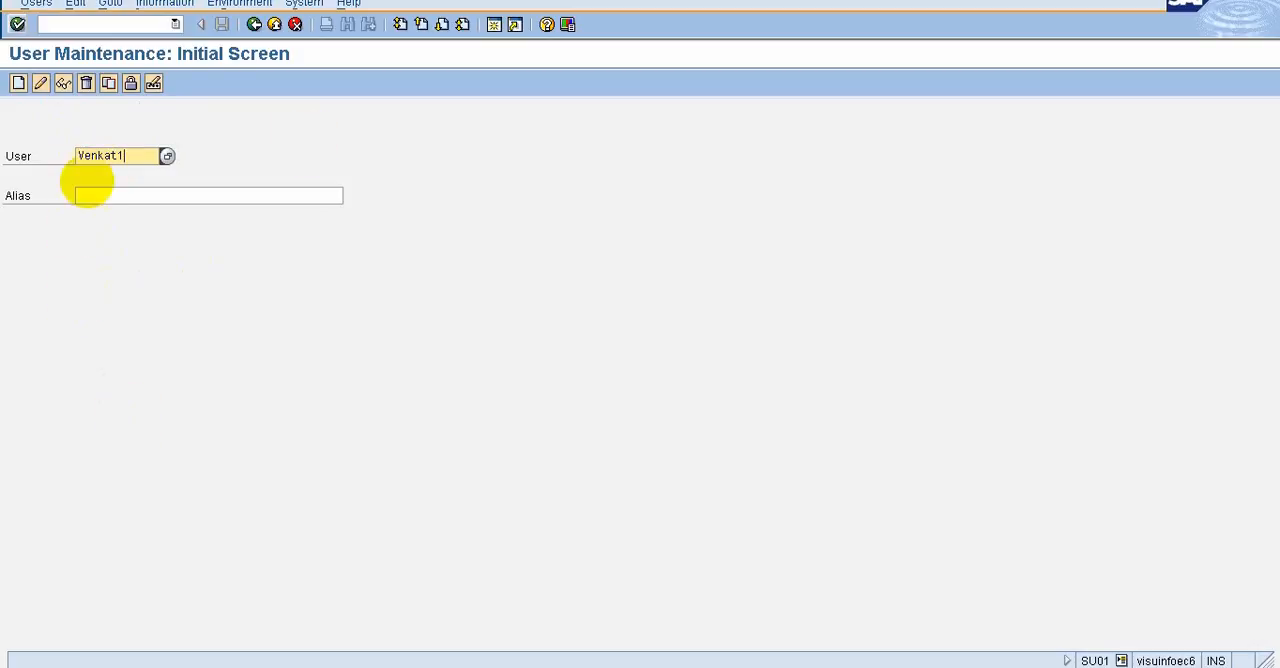
left_click(17, 85)
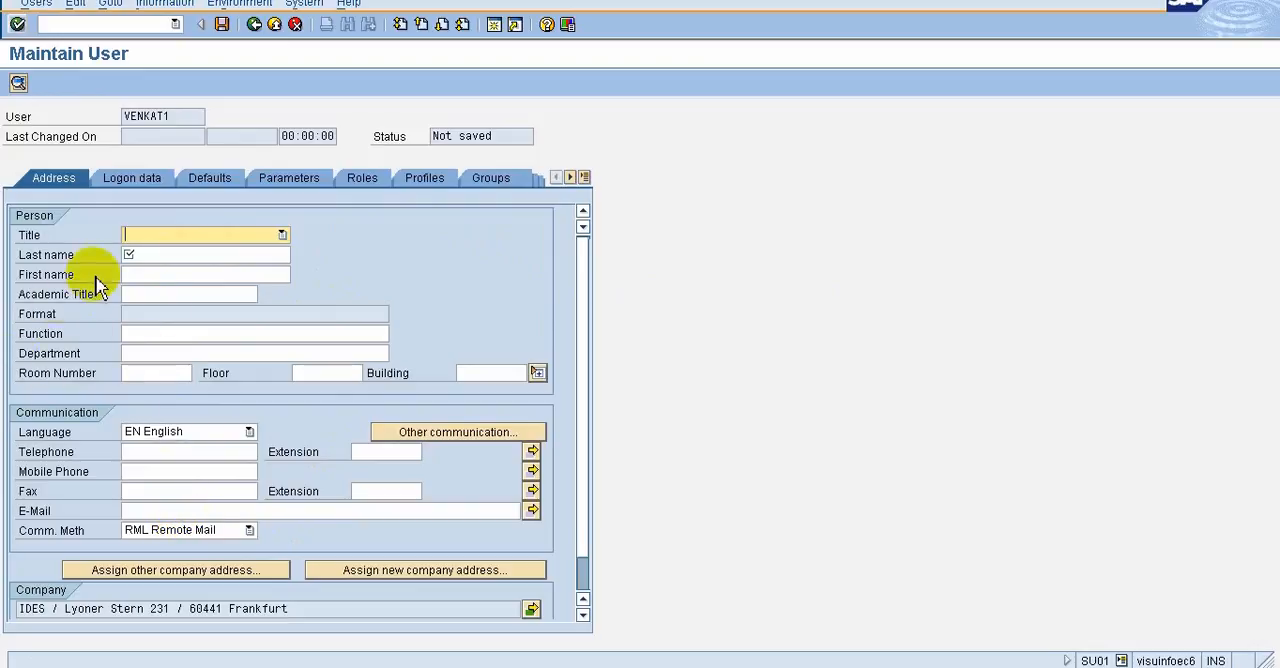
Fill in the mandatory last name in the new user's address data
left_click(168, 258)
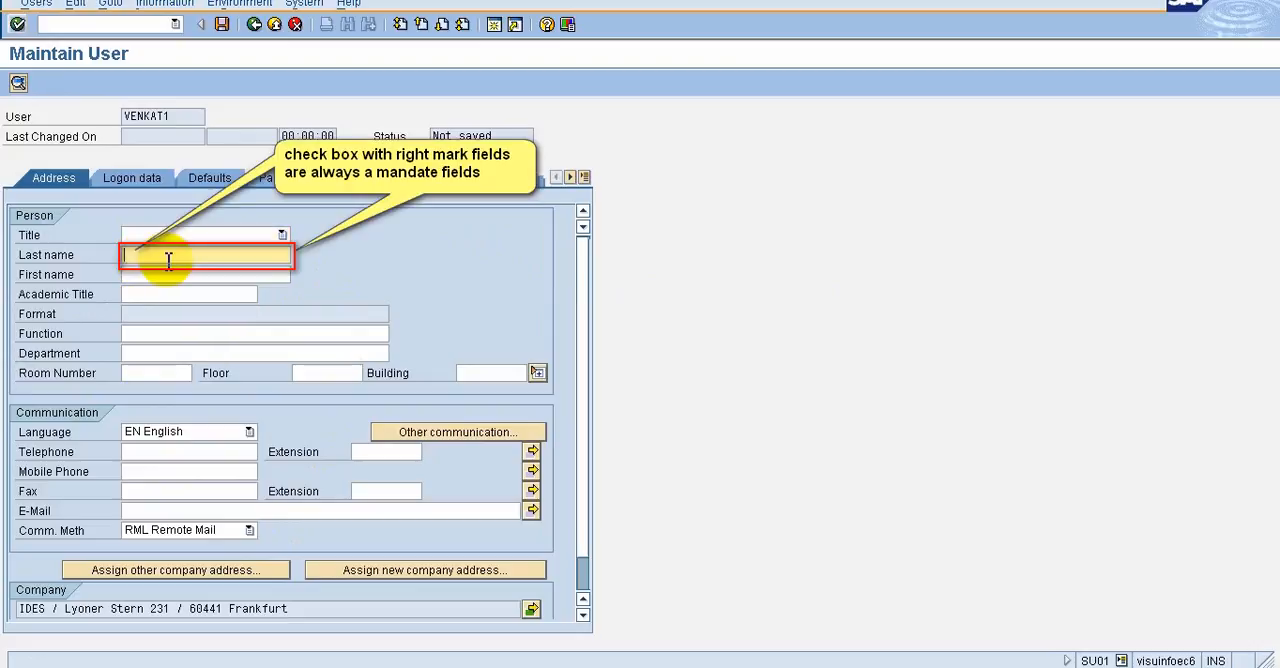
type("V")
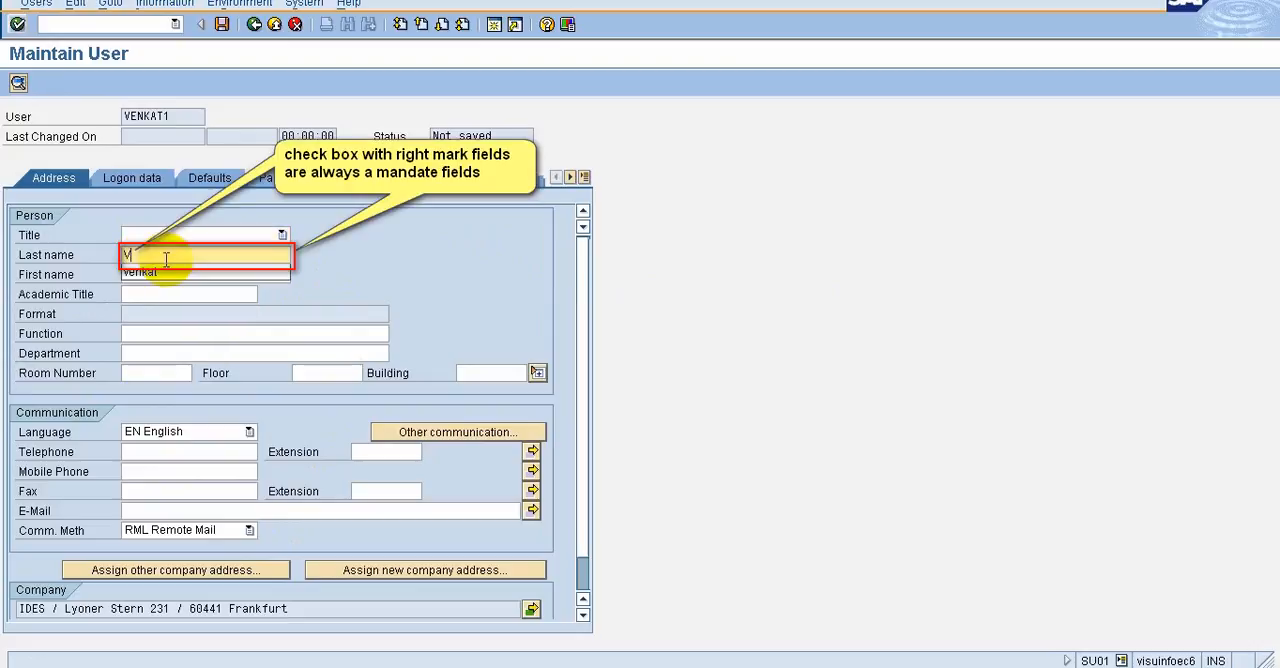
key("Down")
key("Return")
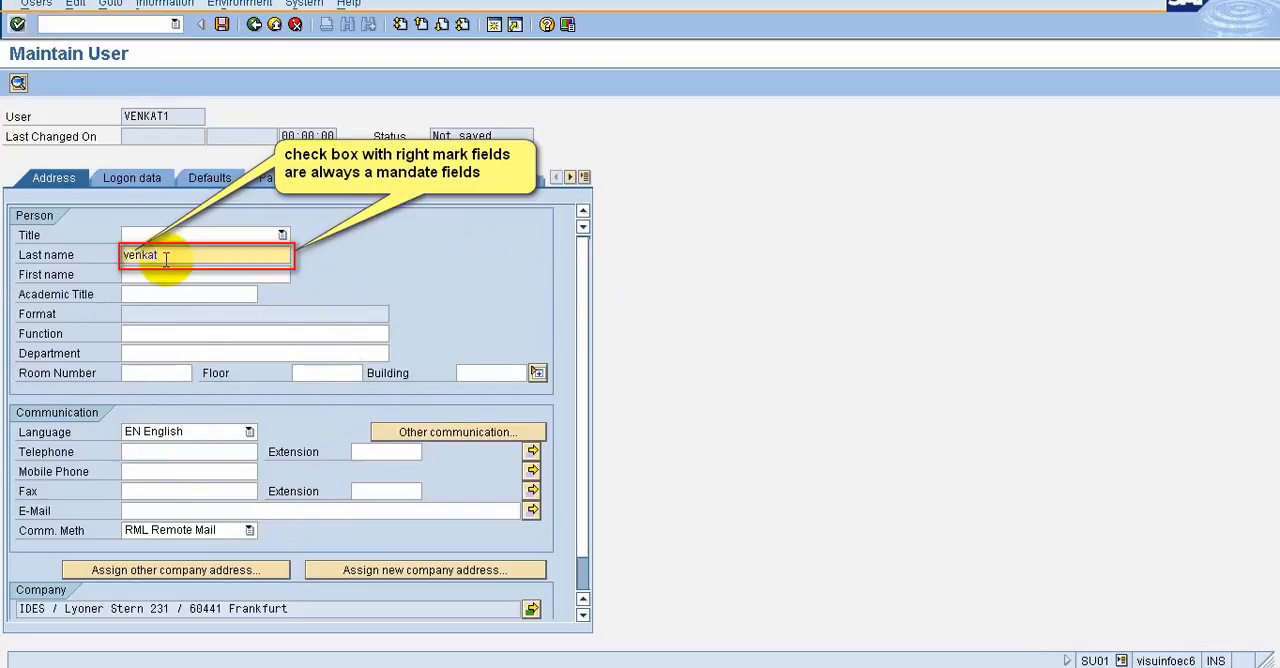
type("11")
key("BackSpace")
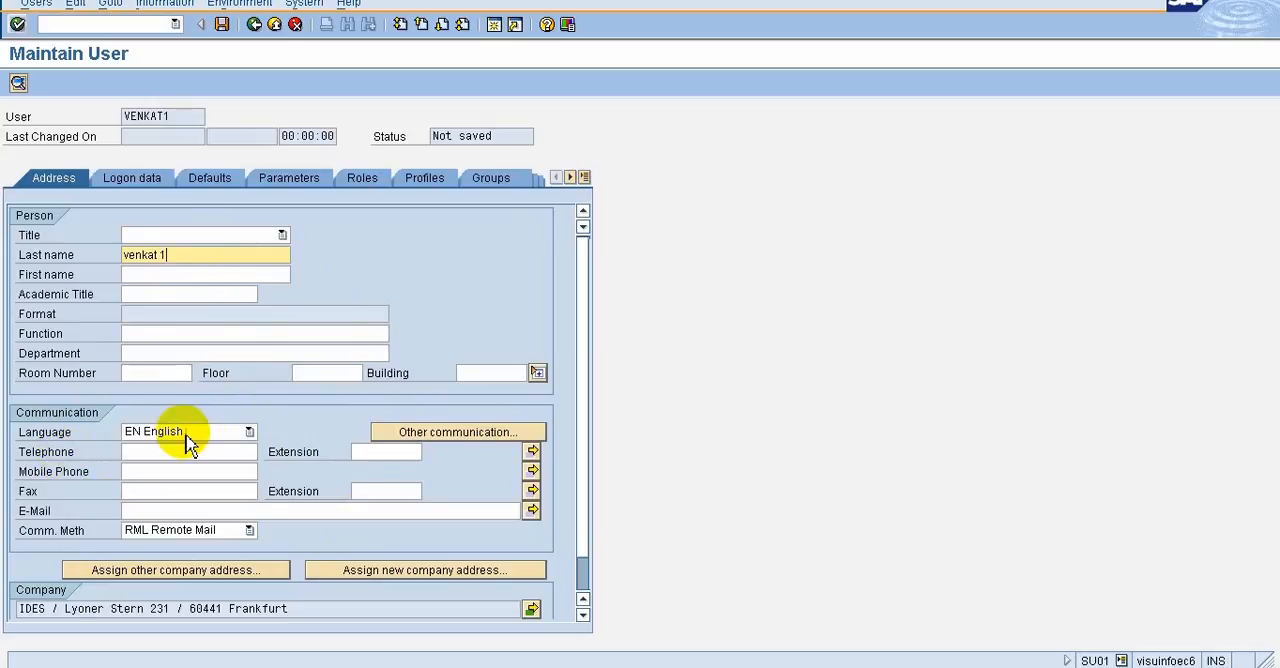
left_click(157, 511)
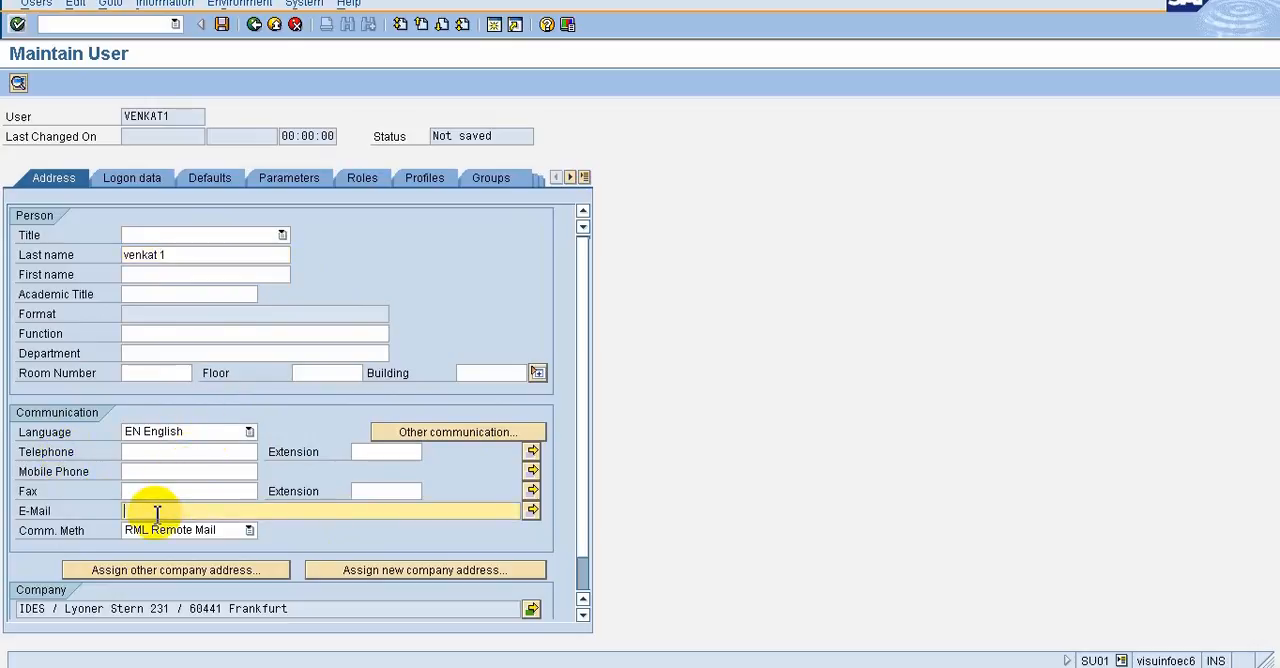
left_click(162, 453)
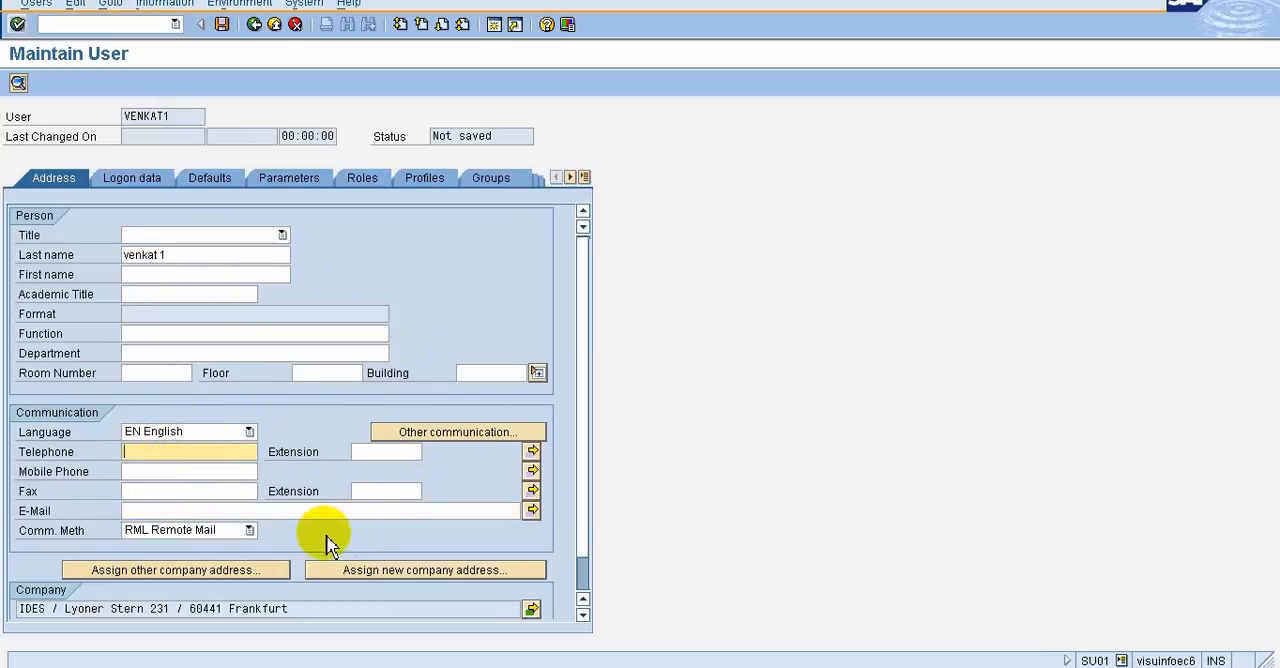
left_click(585, 515)
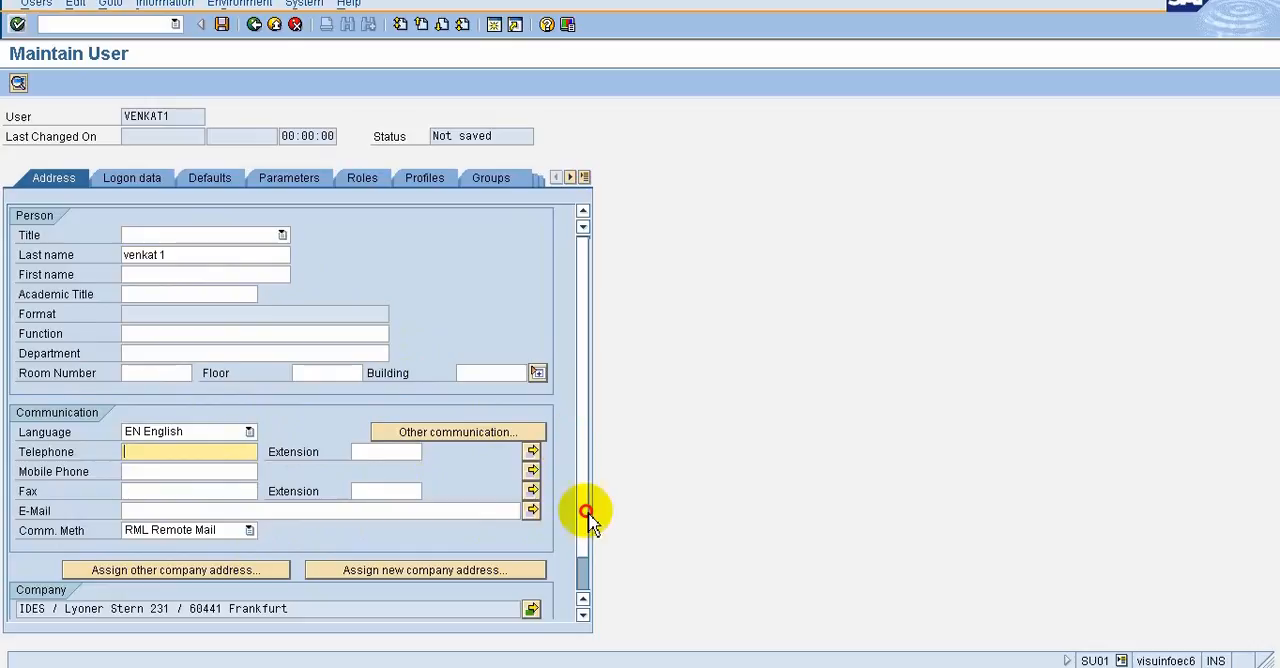
scroll(149, 394, "up", 1)
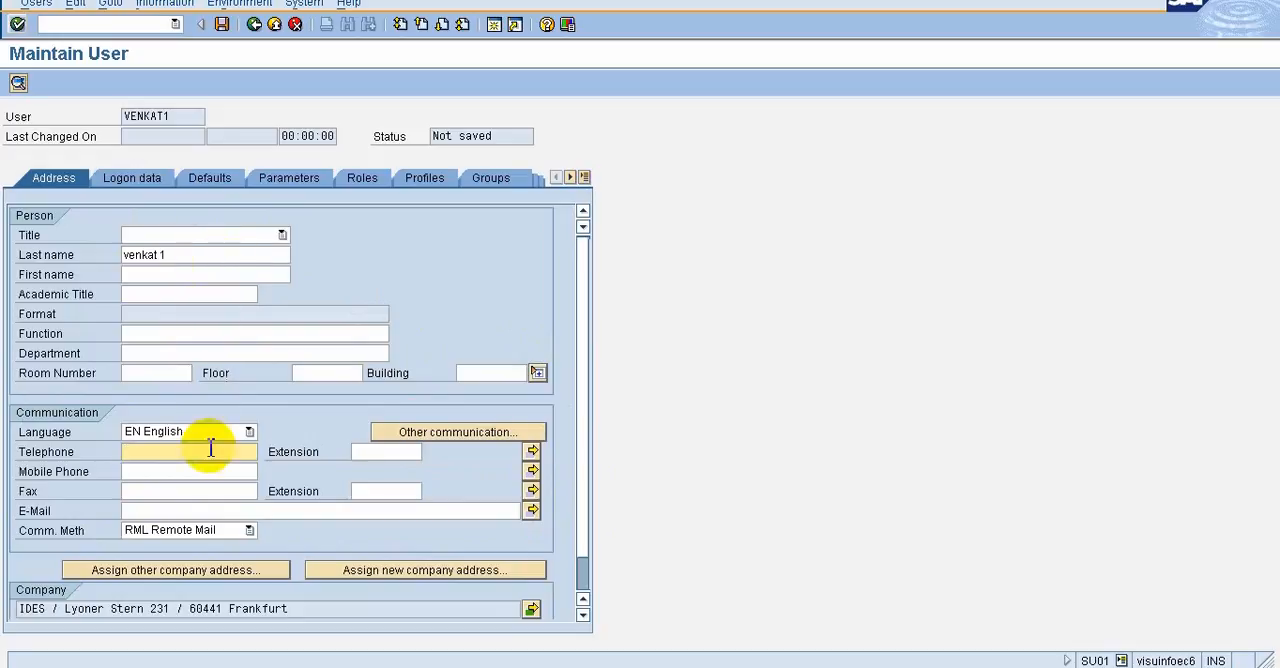
Select A Dialog as the user type in the new user's logon data
left_click(133, 185)
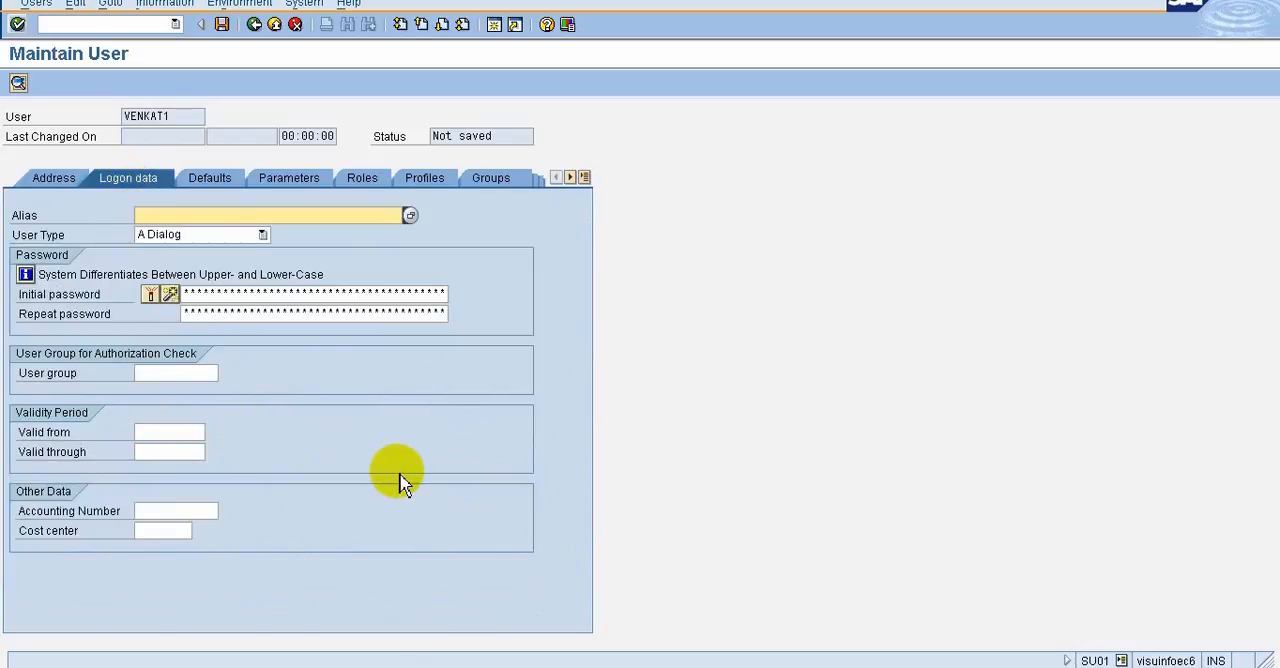
left_click(226, 240)
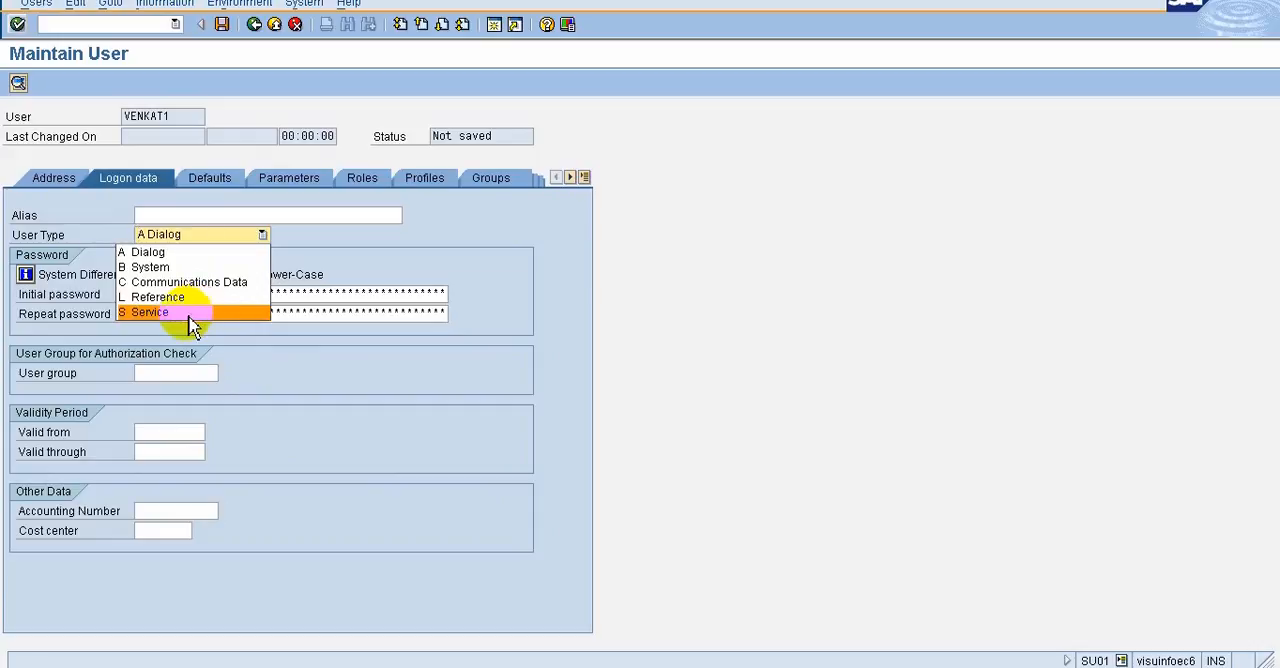
left_click(187, 253)
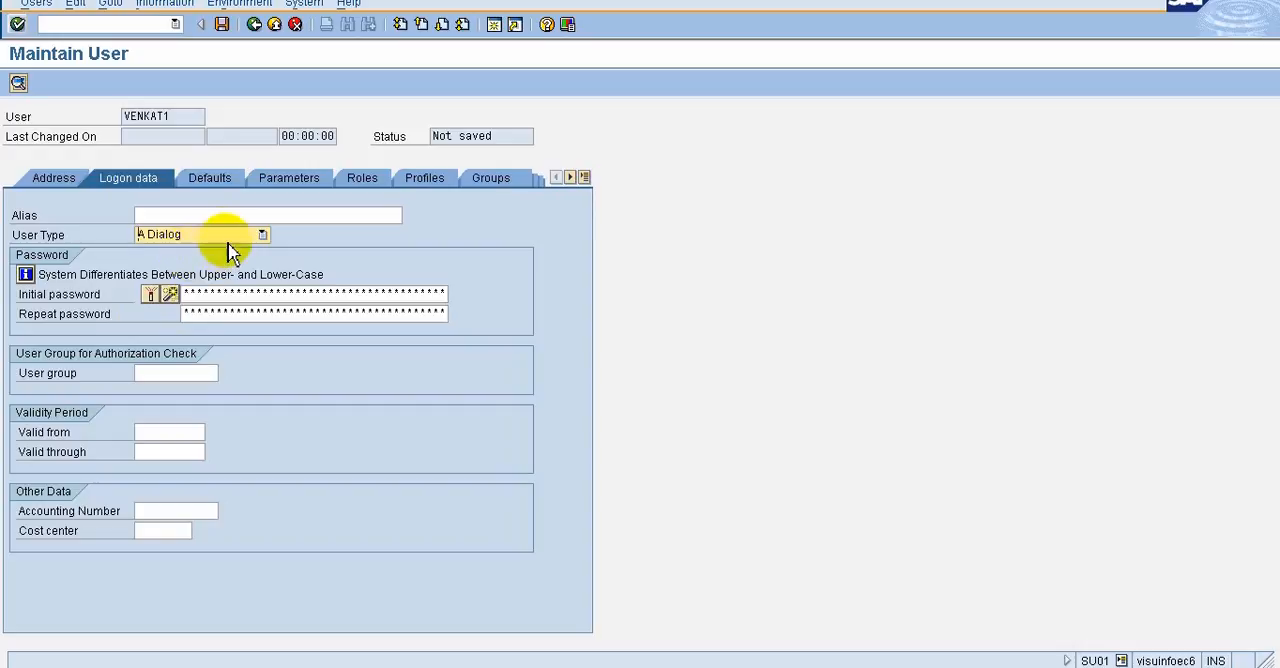
left_click(228, 240)
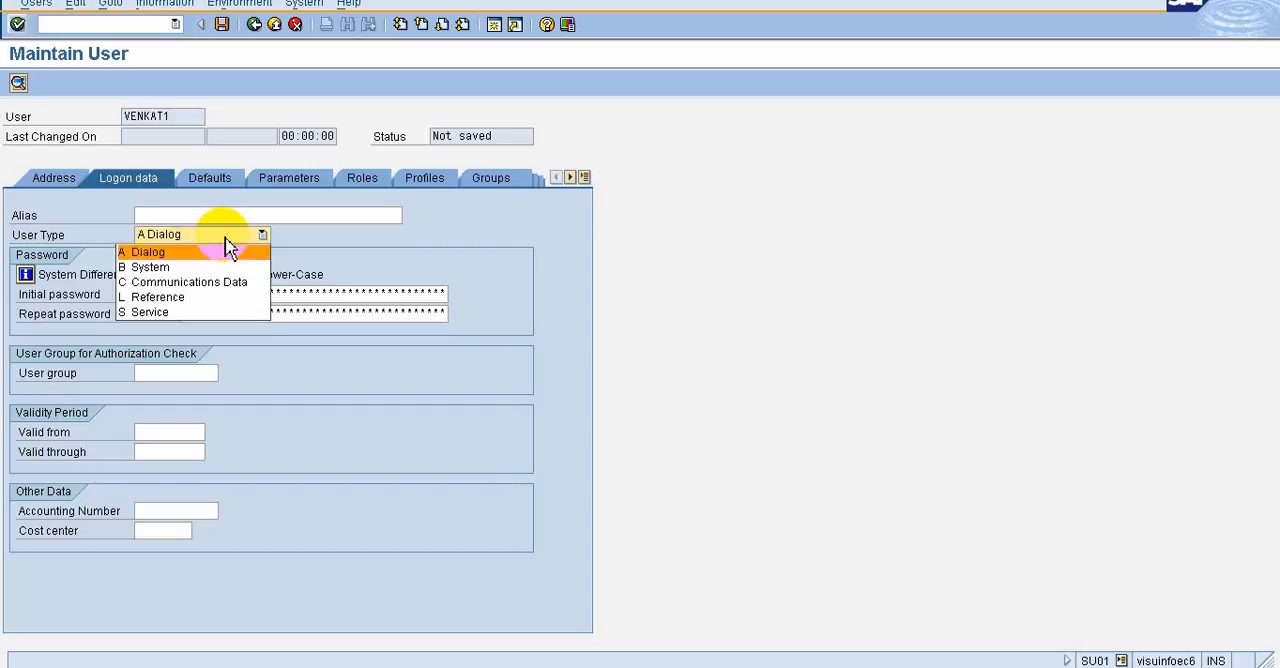
left_click(228, 246)
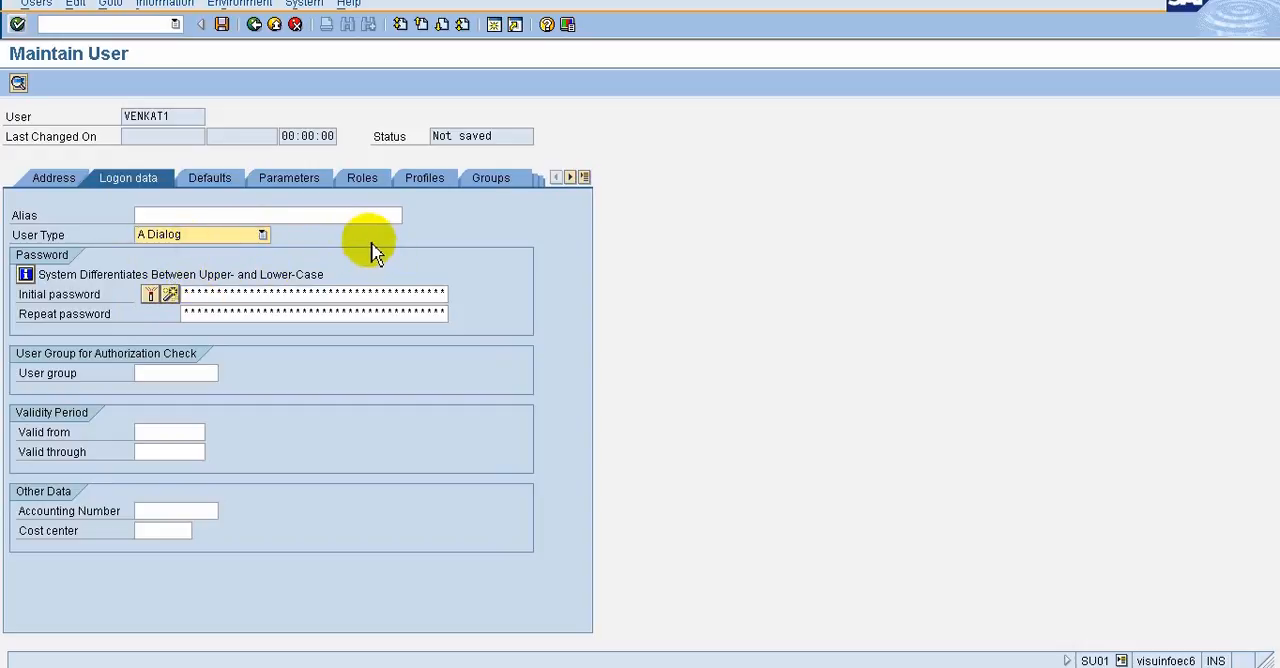
Enter the new user's initial password, repeat it identically, and have the logon data validated
left_click(212, 181)
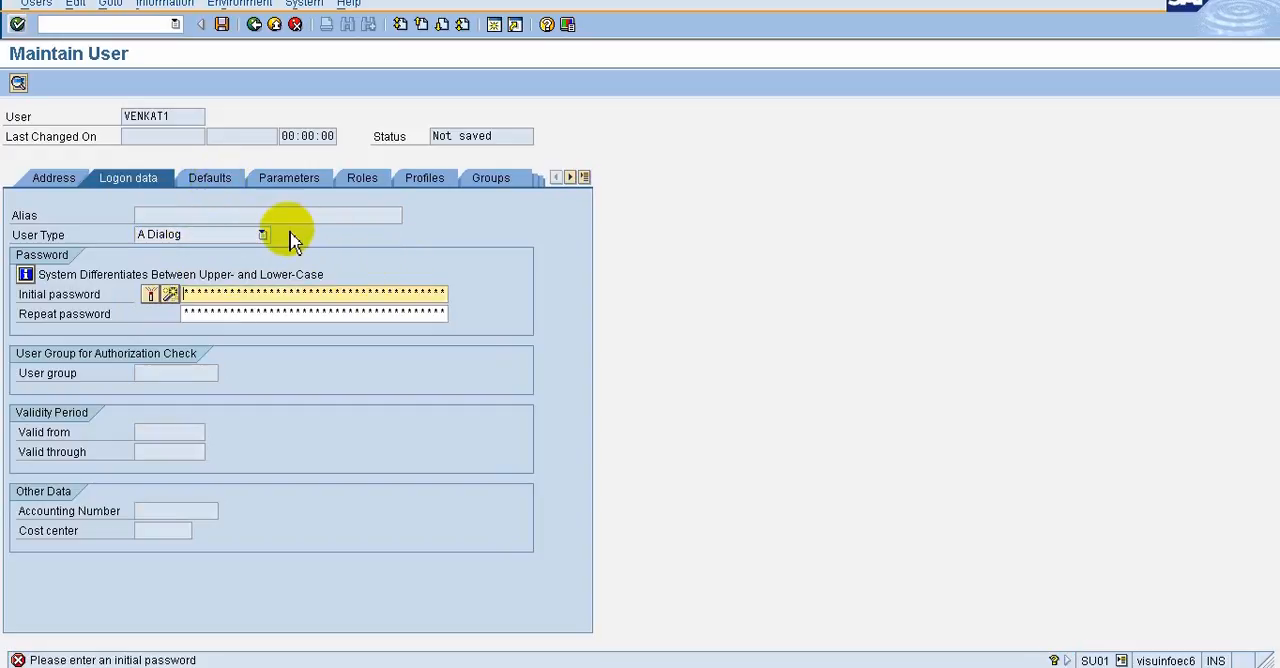
left_click(214, 190)
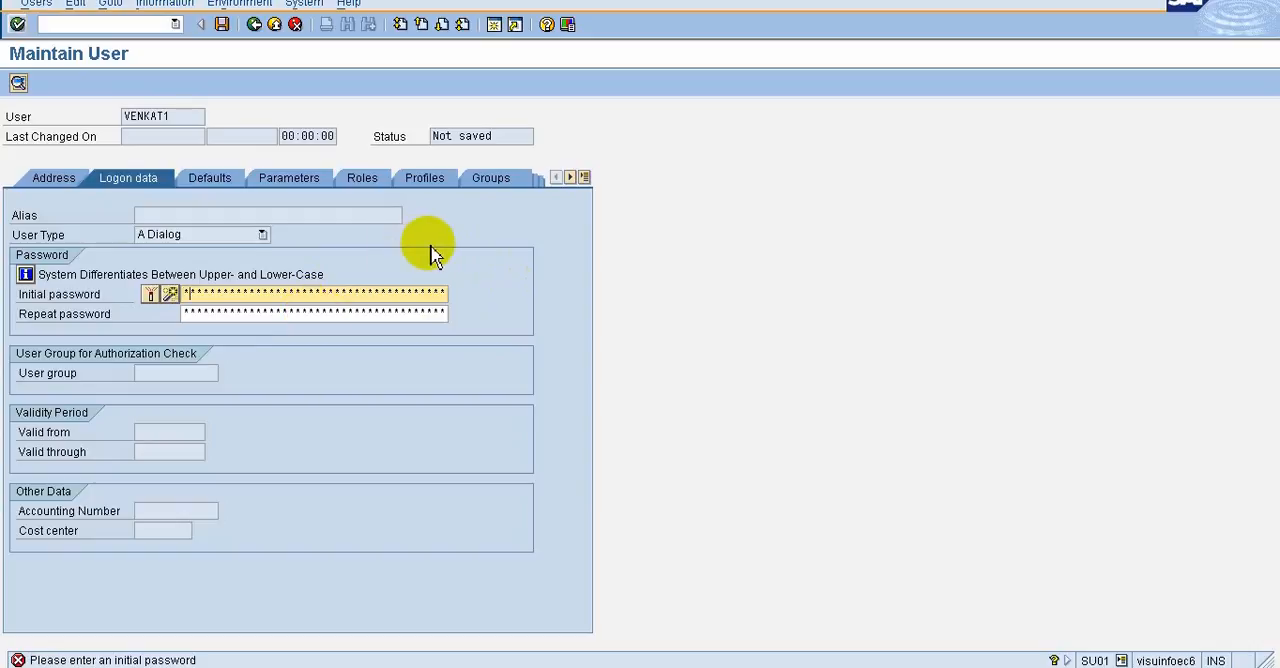
type("*")
type("**")
left_click(208, 313)
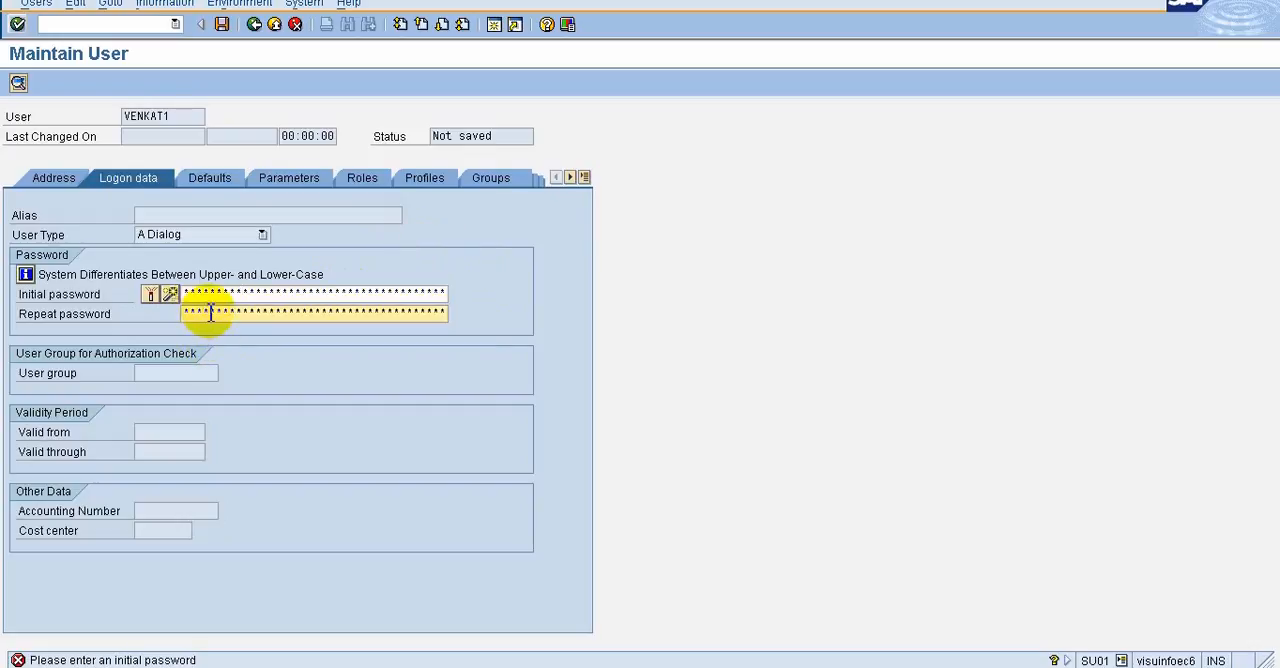
type("**")
type("****")
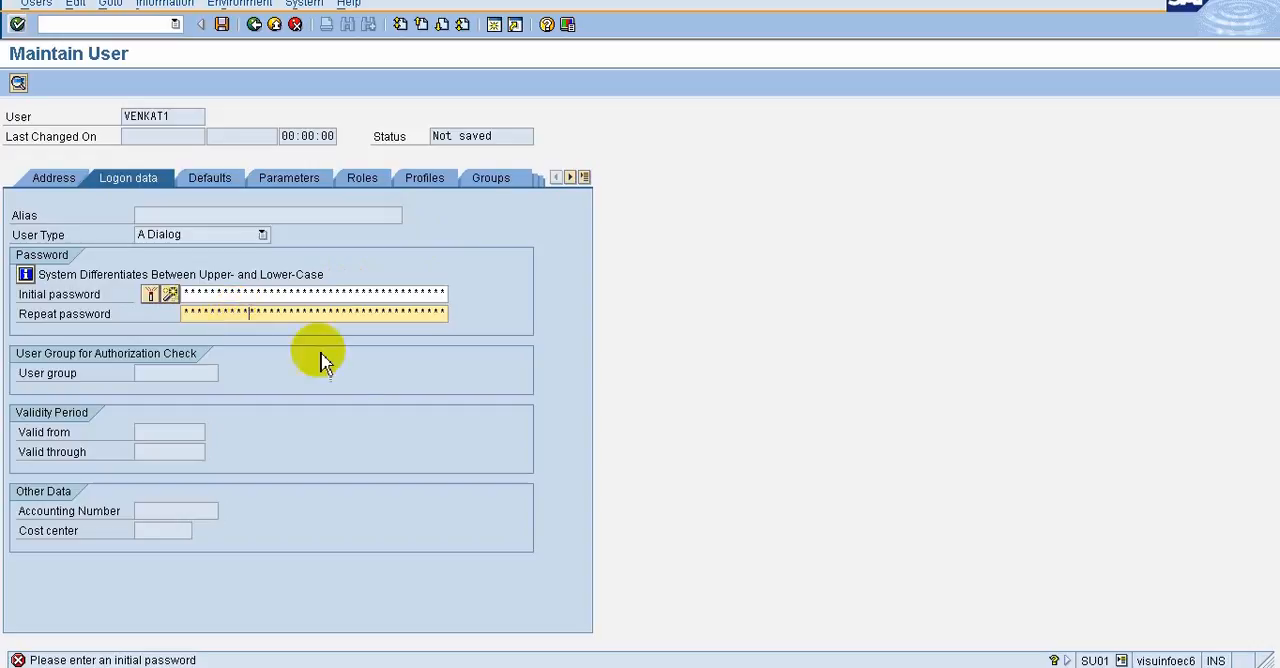
left_click(185, 432)
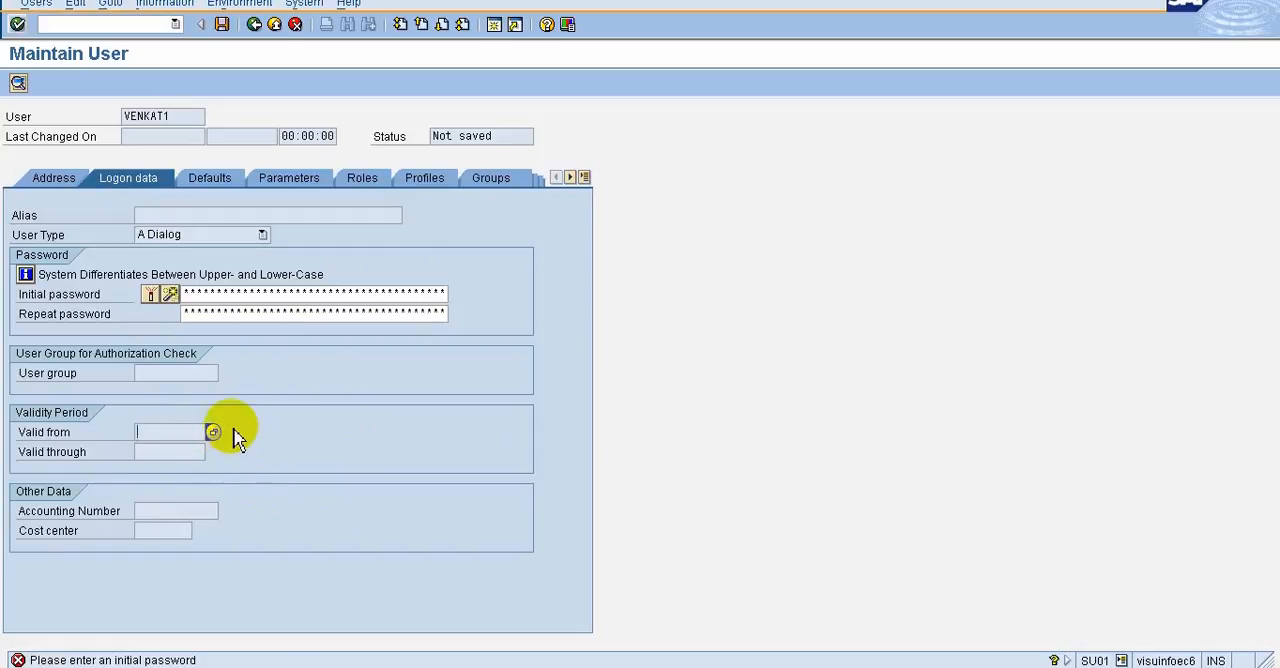
left_click(224, 190)
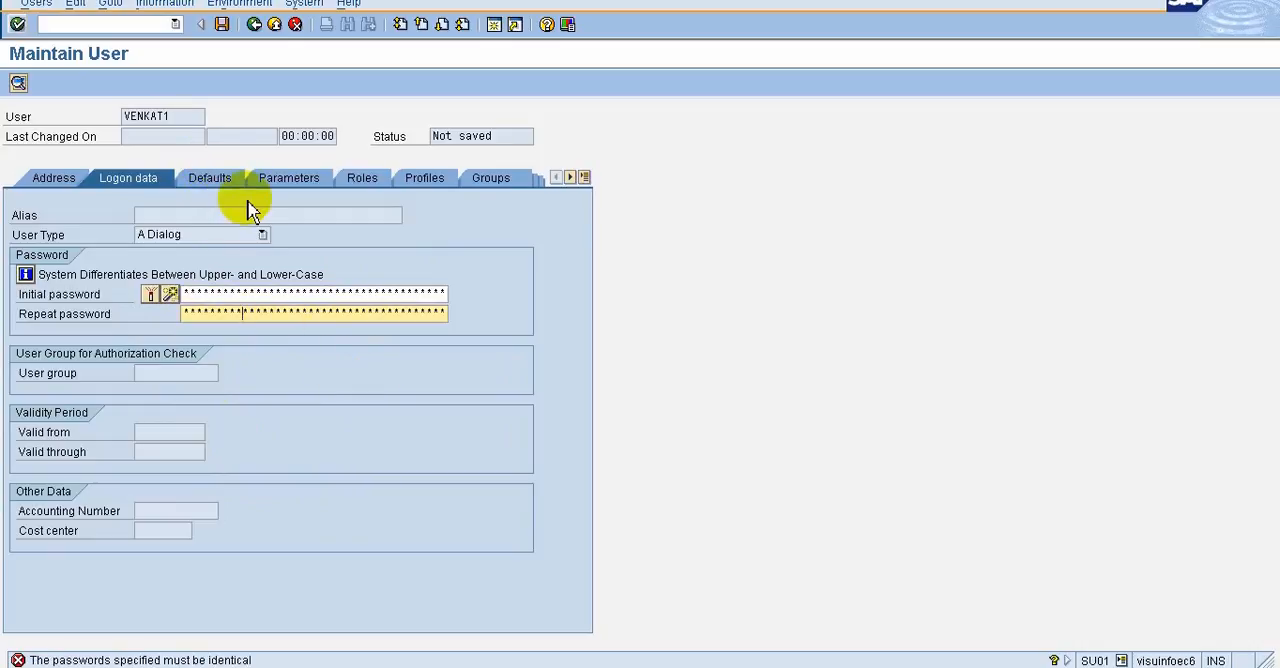
key("Return")
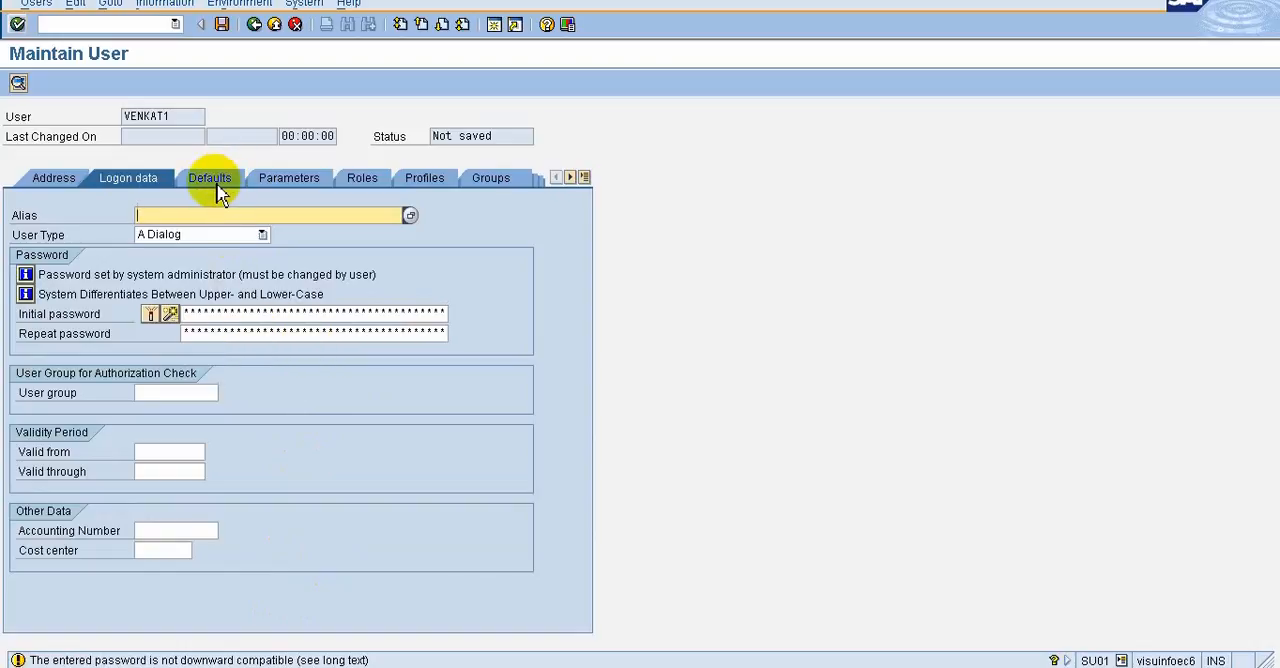
Set the start of the user's validity period to 29.12.2016 using the calendar
left_click(170, 451)
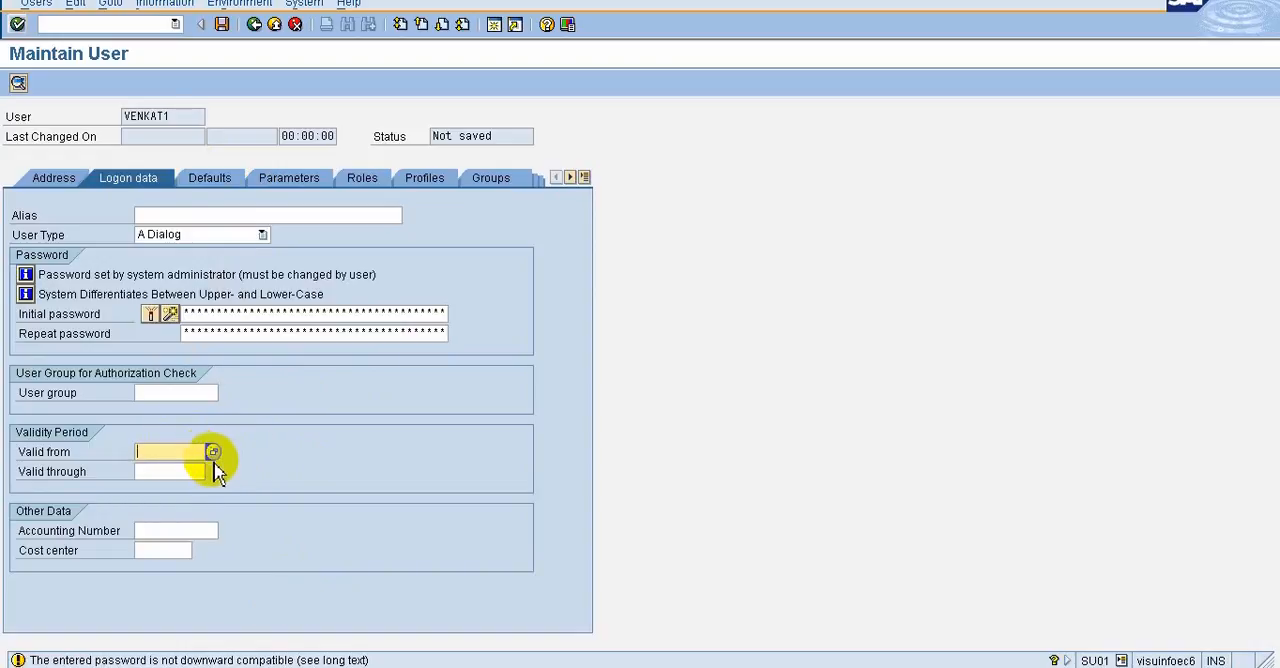
left_click(212, 452)
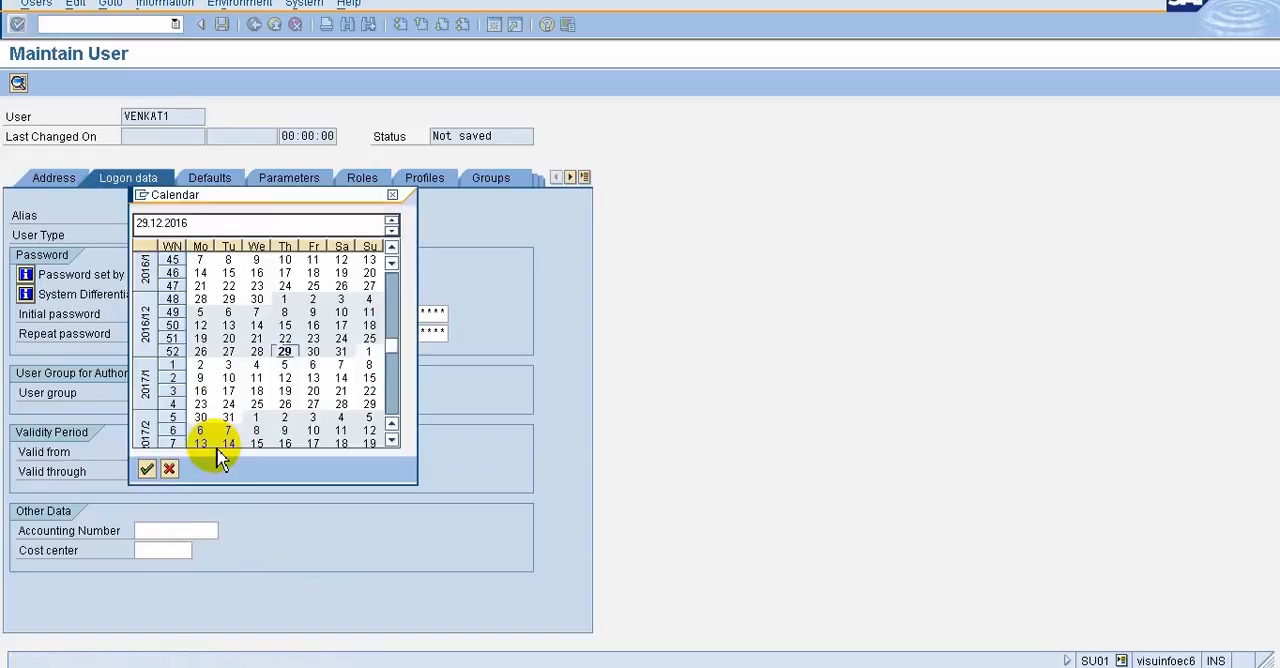
double_click(285, 352)
left_click(152, 477)
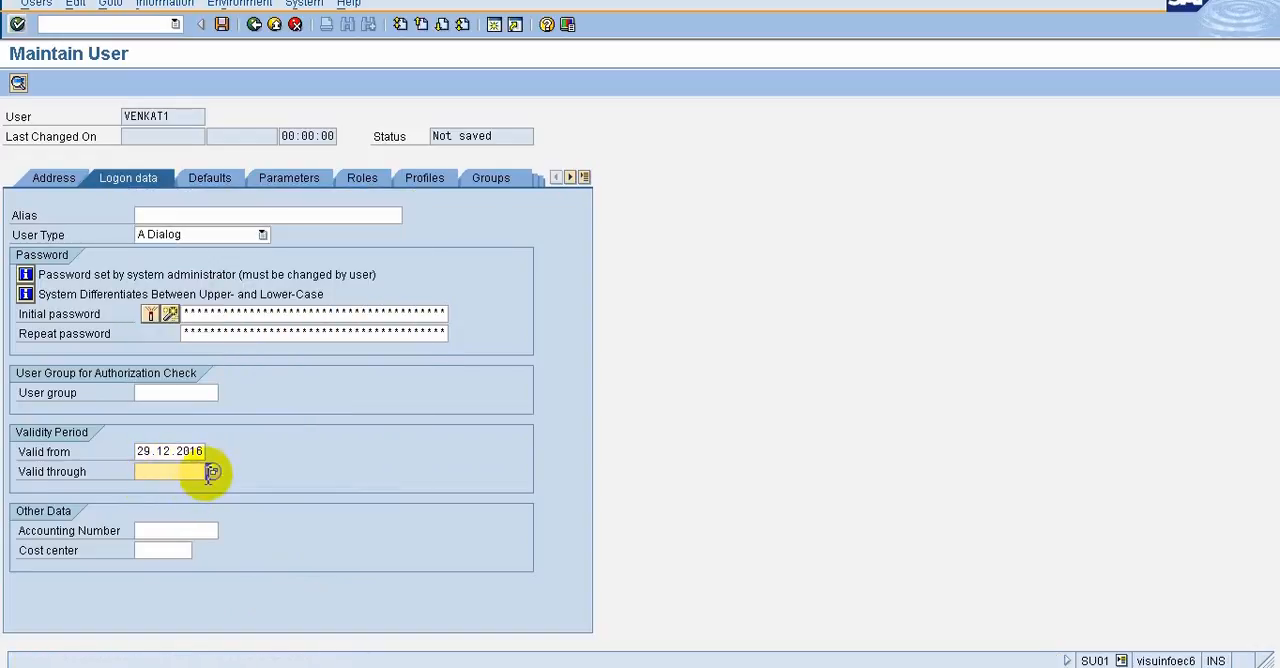
Set the end of the new user's validity period to 31.12.2999
left_click(211, 474)
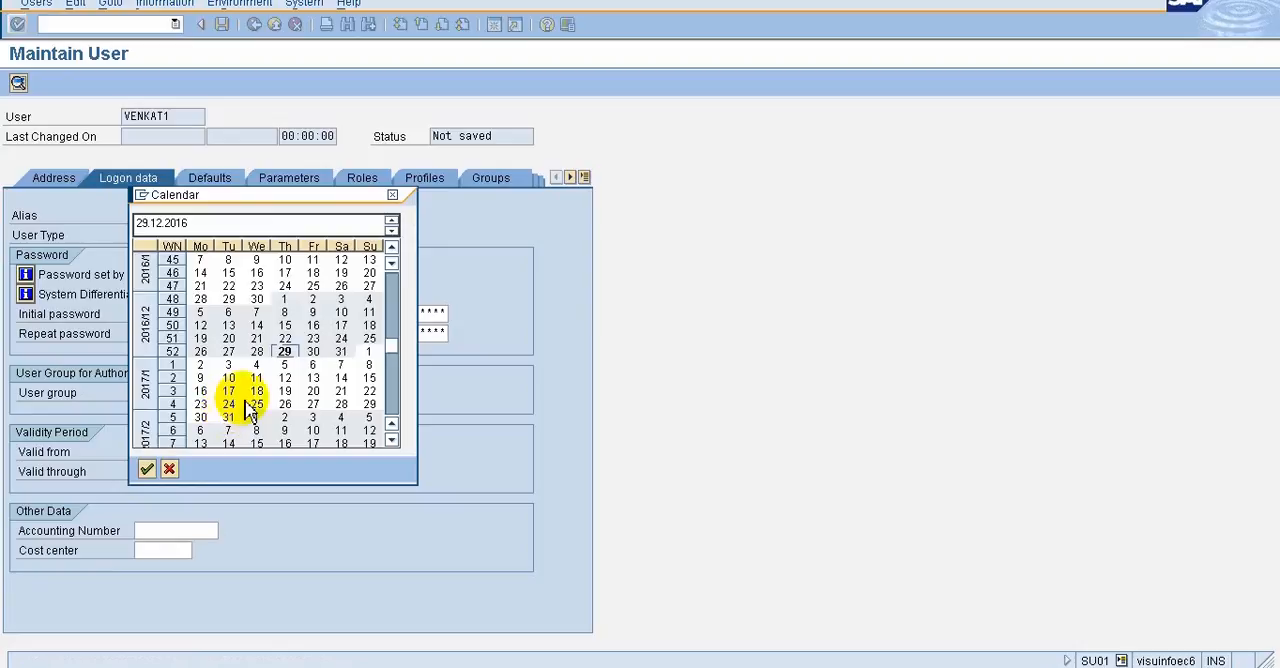
double_click(341, 352)
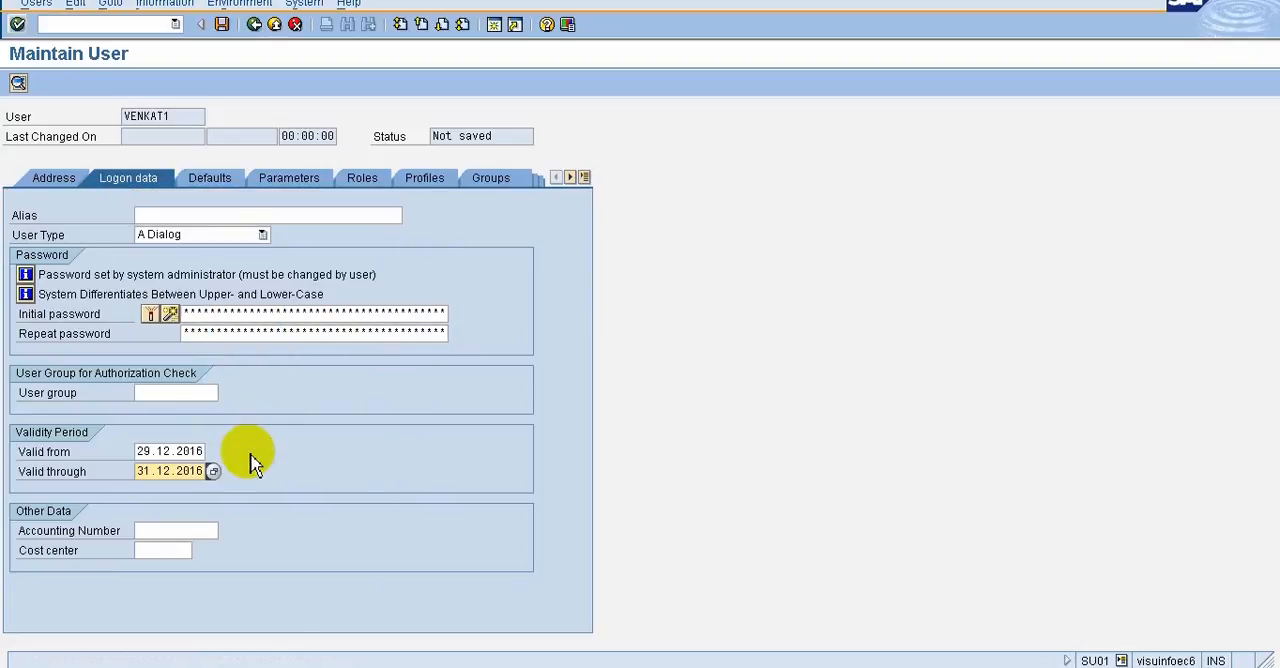
left_click(189, 475)
key("Delete")
type("999")
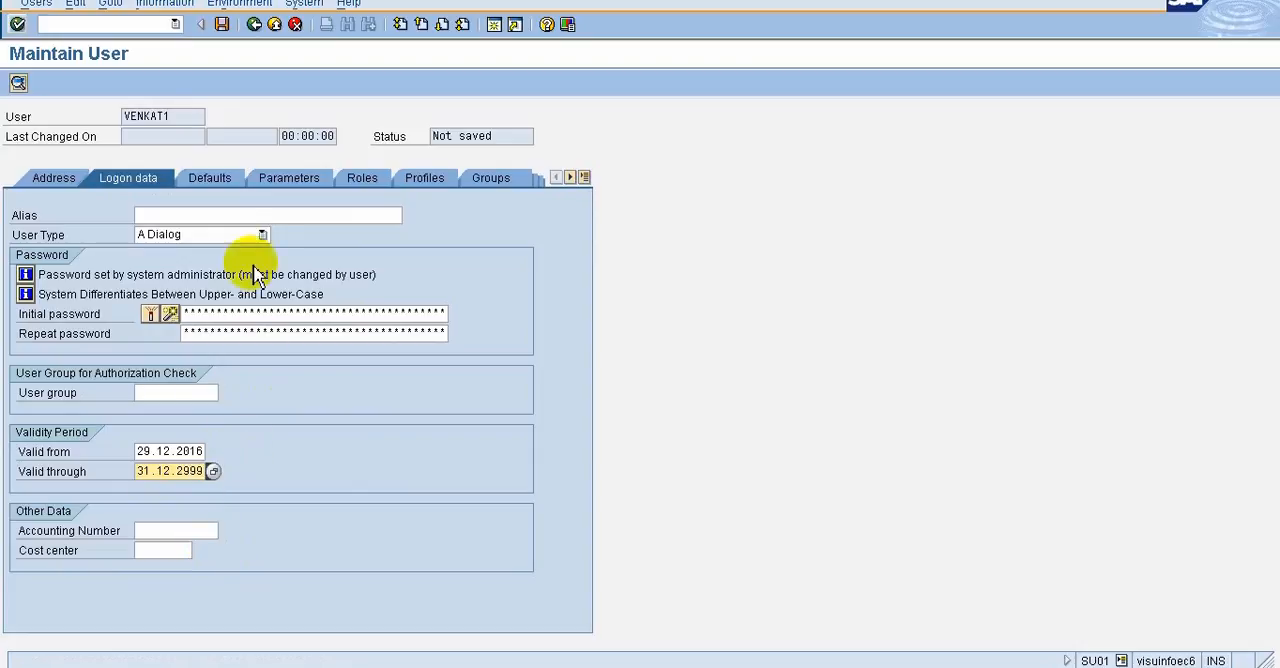
Set the logon language in the new user's defaults to EN (English)
left_click(228, 193)
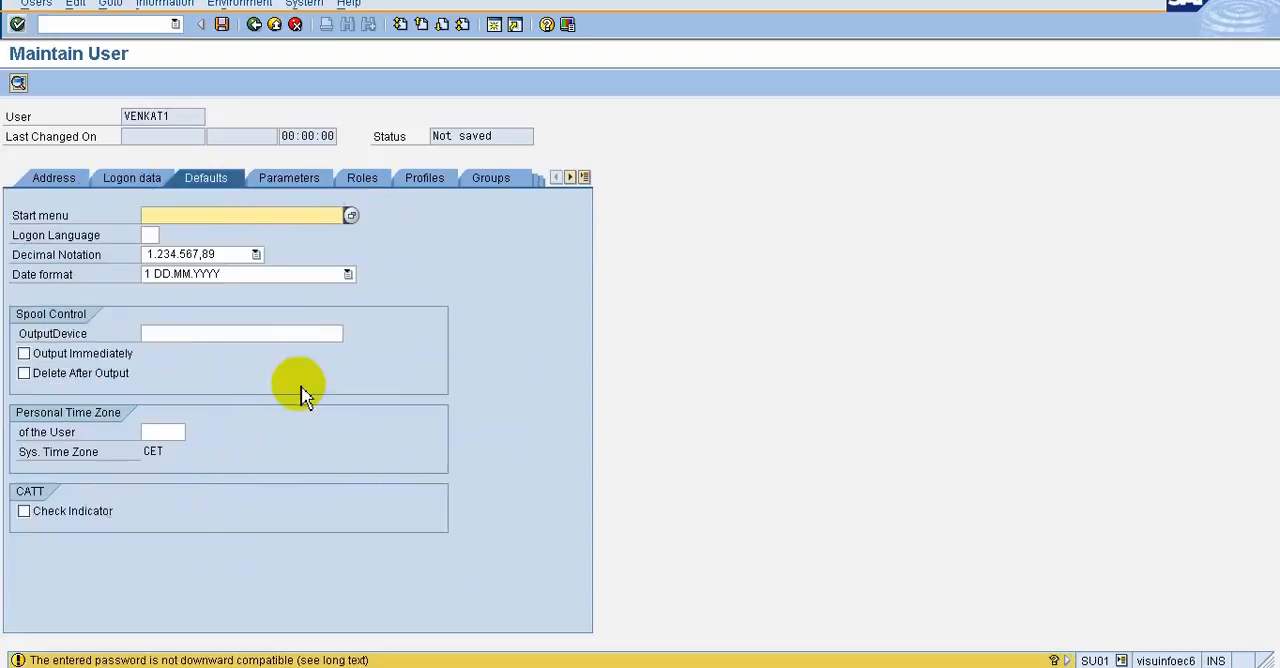
left_click(157, 235)
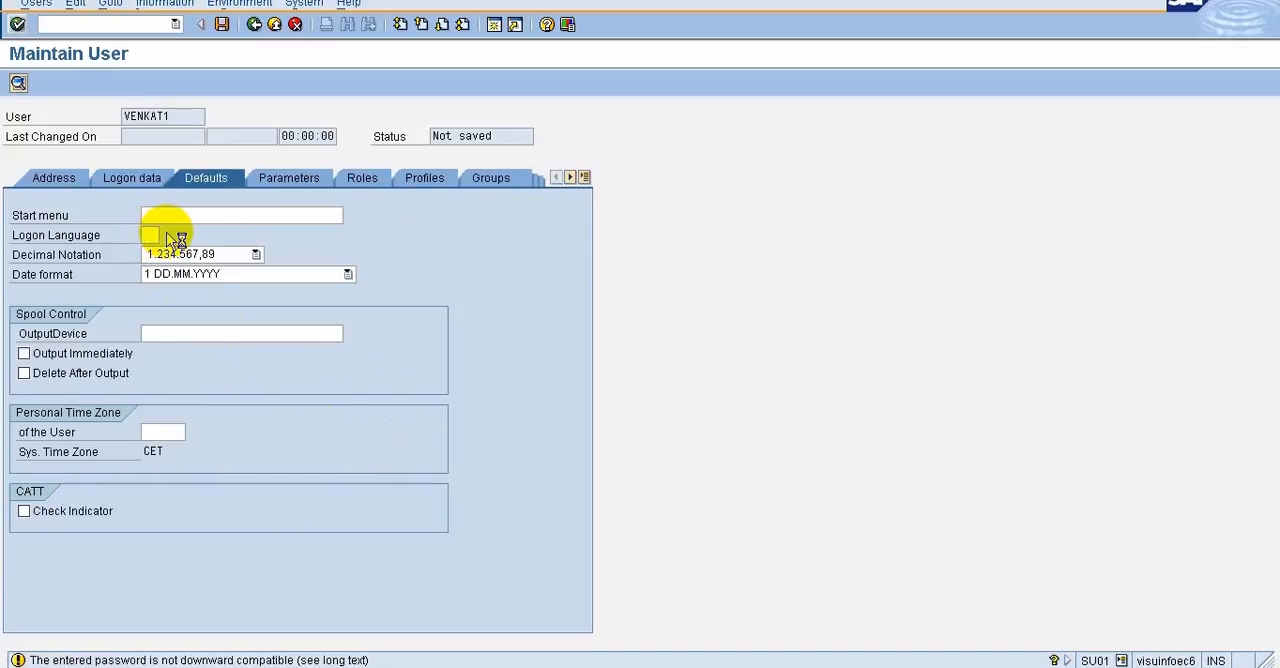
left_click(179, 238)
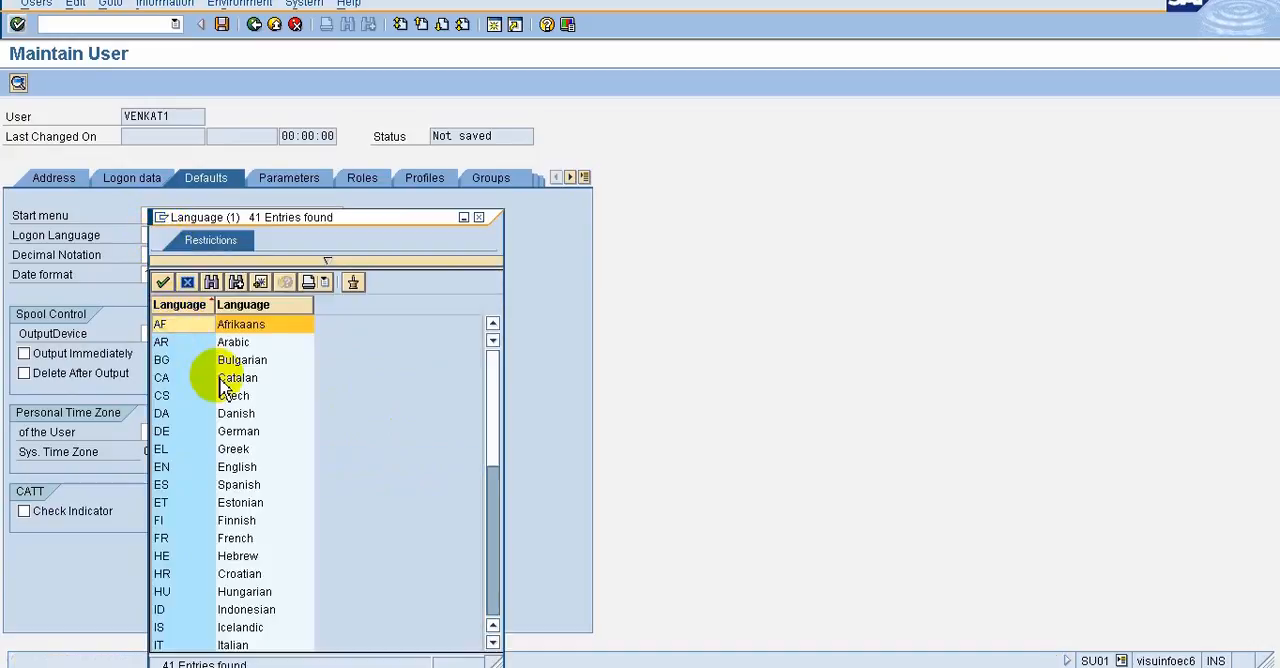
left_click(220, 468)
double_click(226, 473)
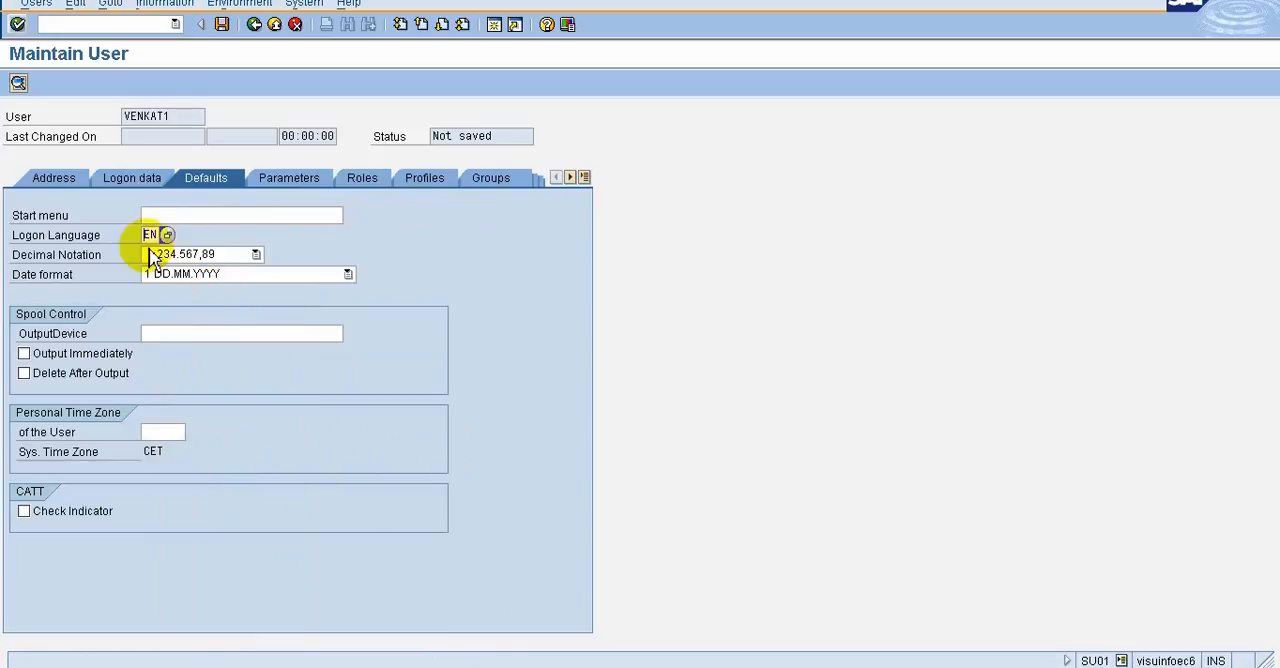
Review the start menu, decimal notation, date format and output device defaults, and the user's parameter list
left_click(243, 215)
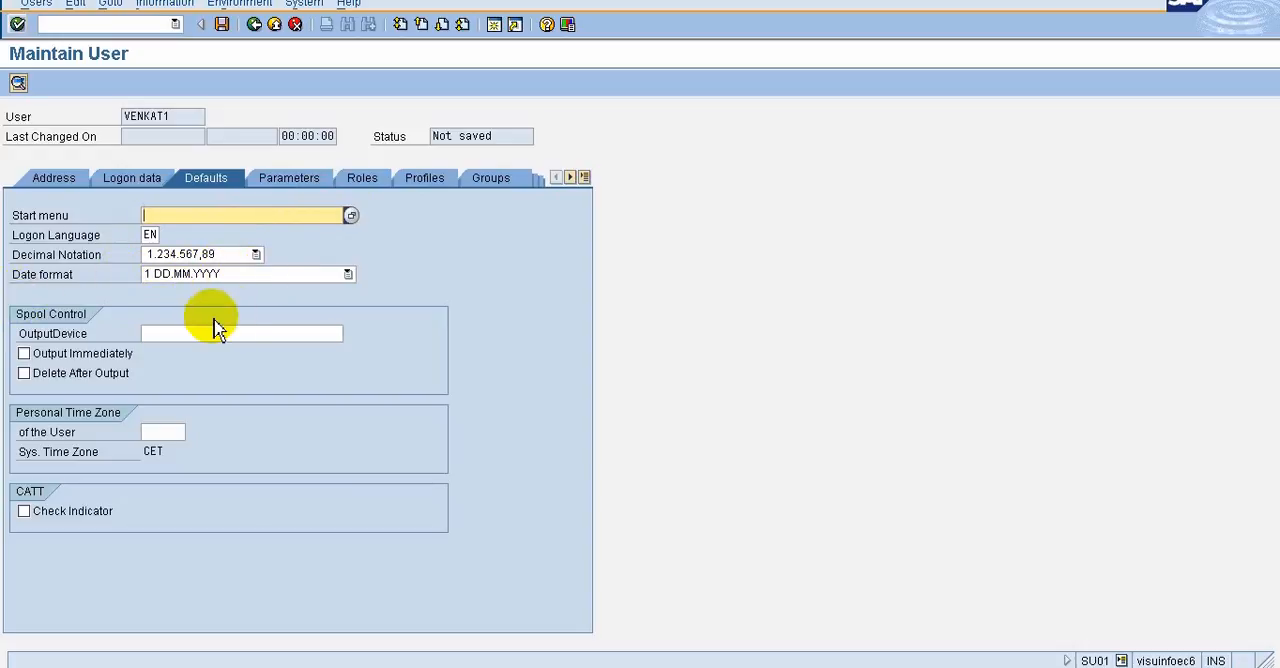
left_click(234, 262)
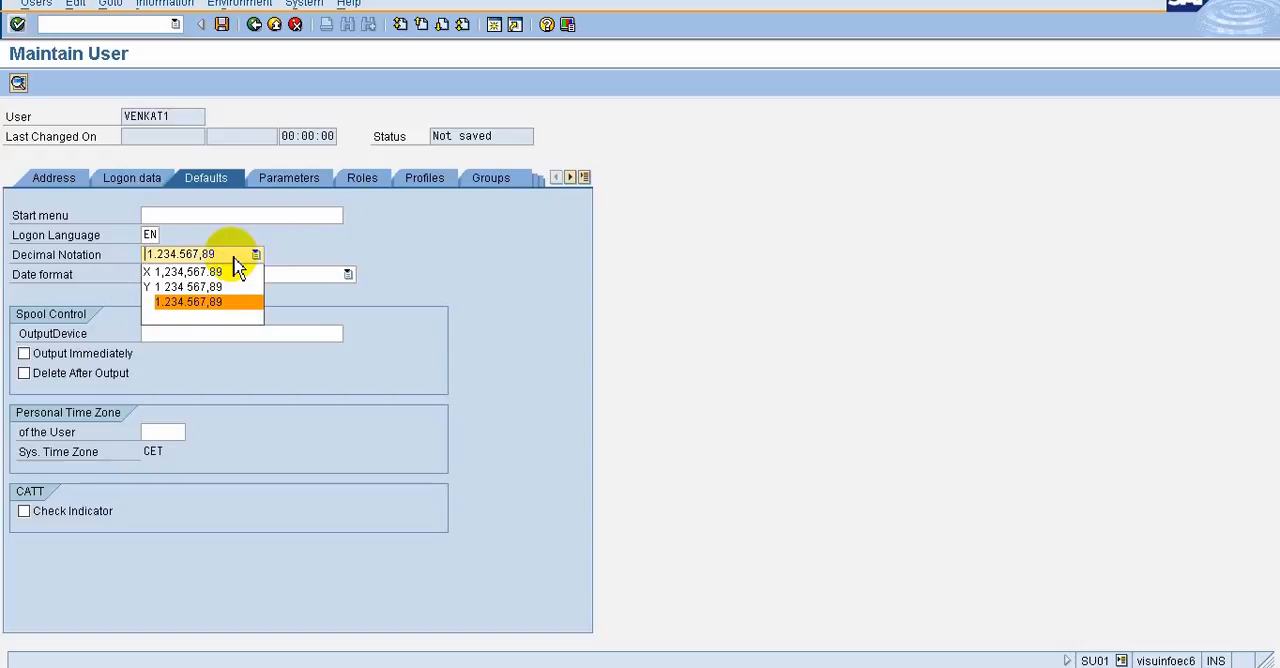
left_click(234, 258)
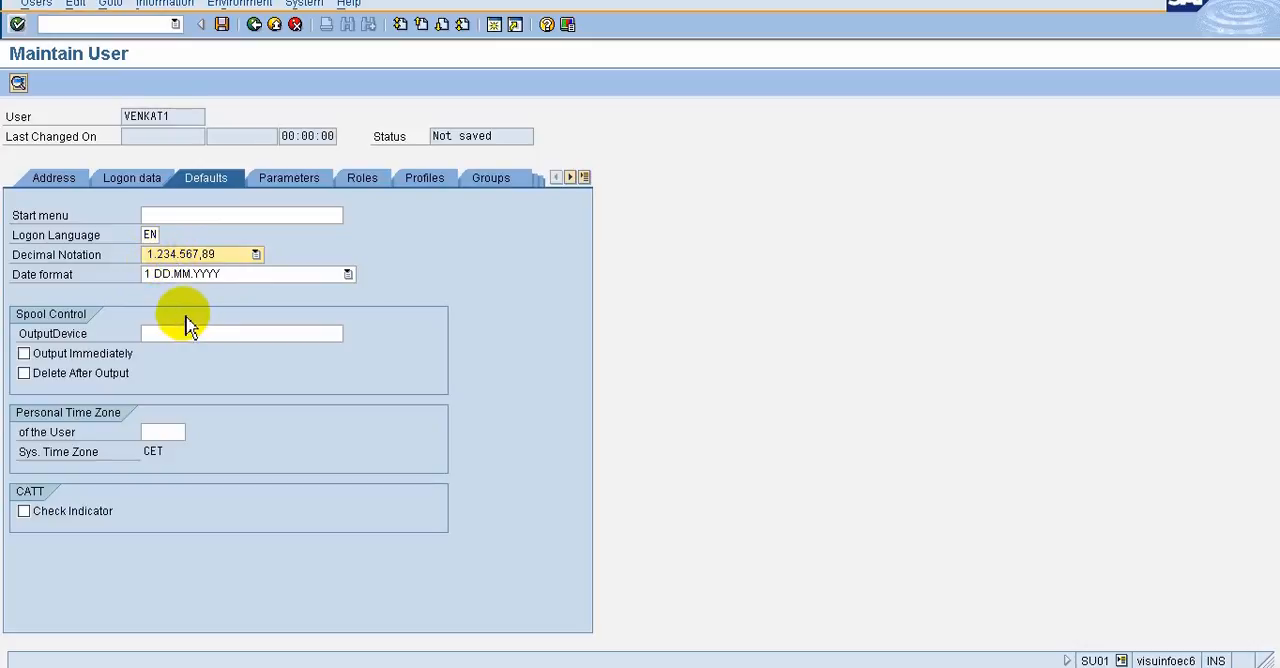
left_click(245, 283)
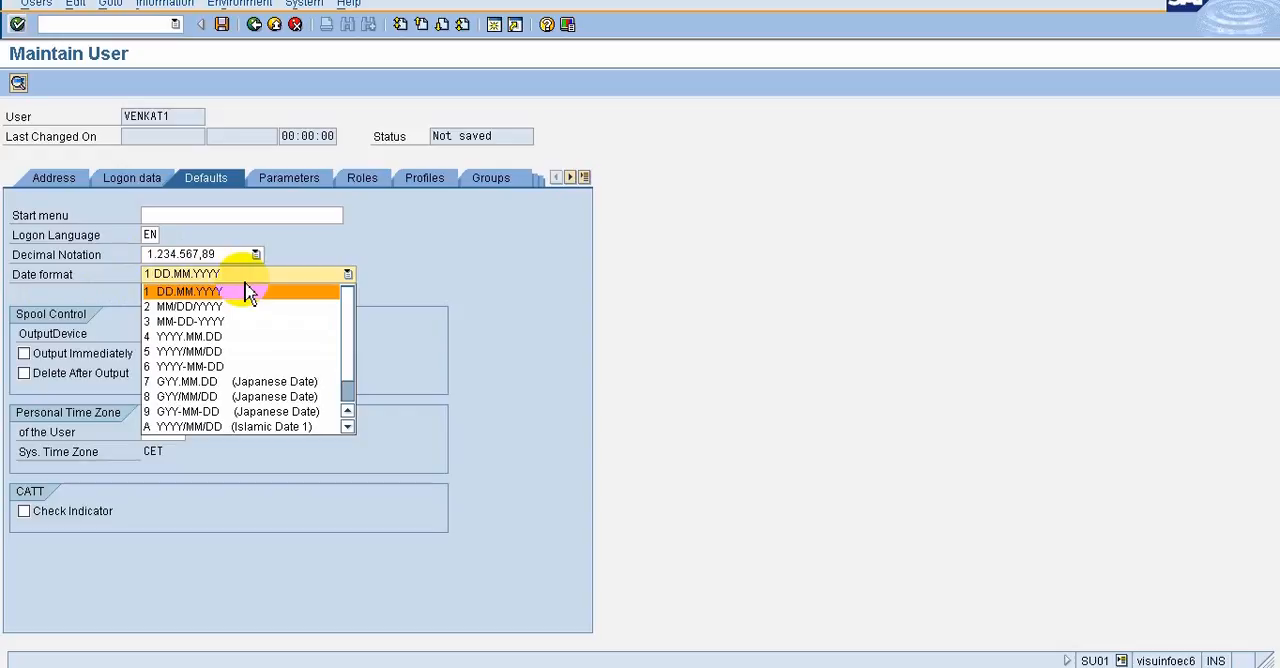
left_click(280, 288)
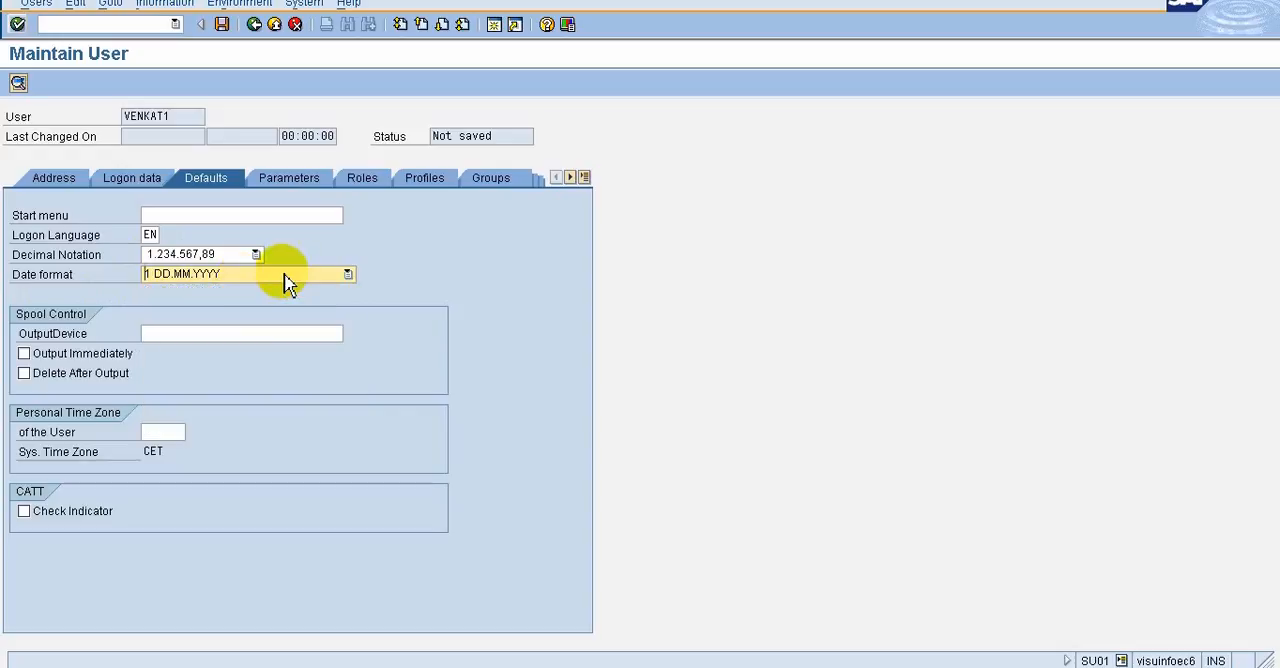
left_click(208, 331)
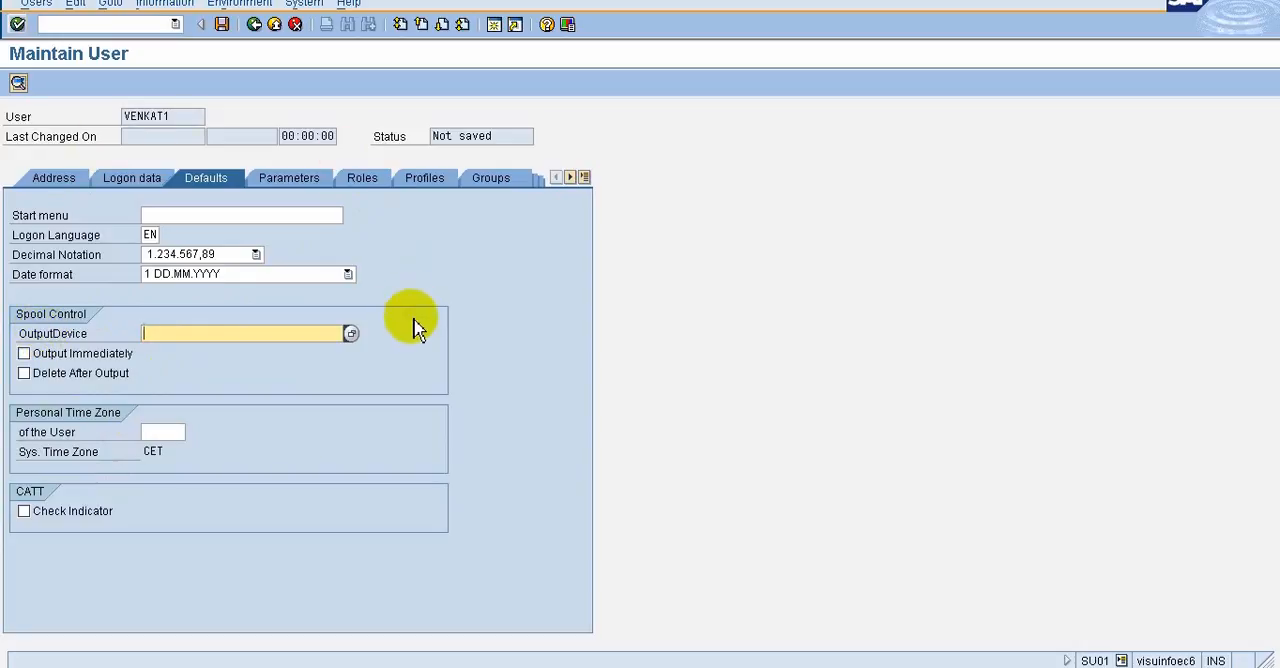
left_click(301, 188)
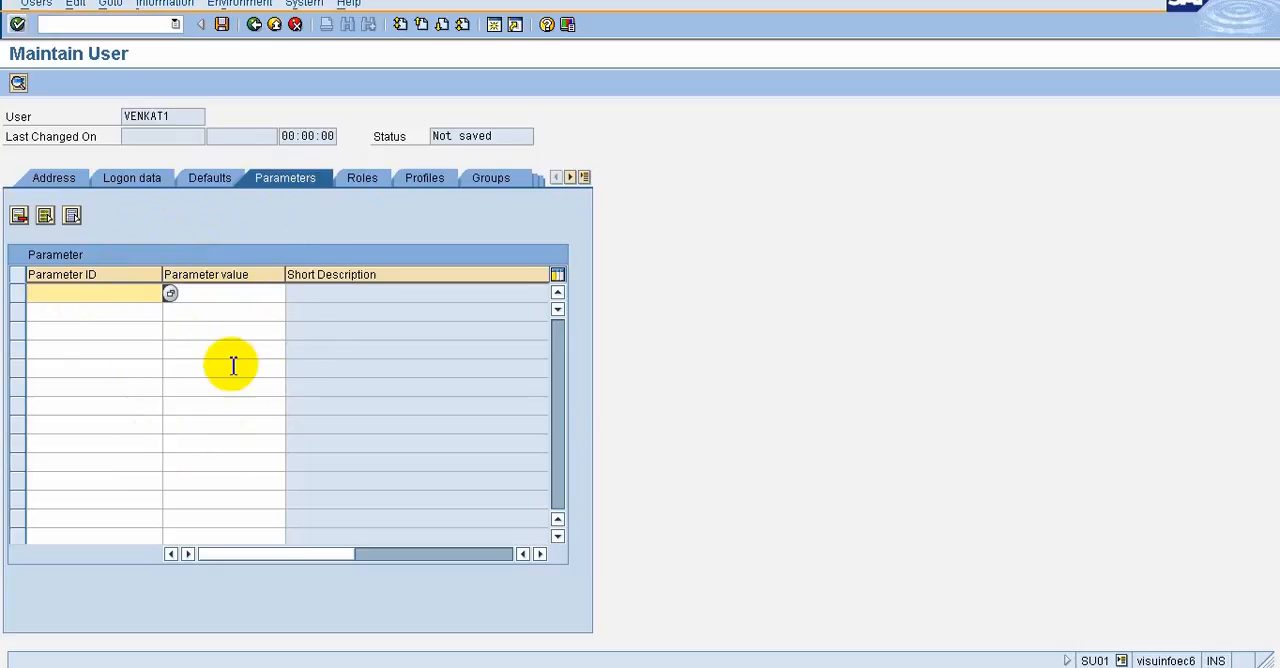
Assign the role SAP_BC_BASIS_ADMIN to the new user and have the entry validated
left_click(358, 179)
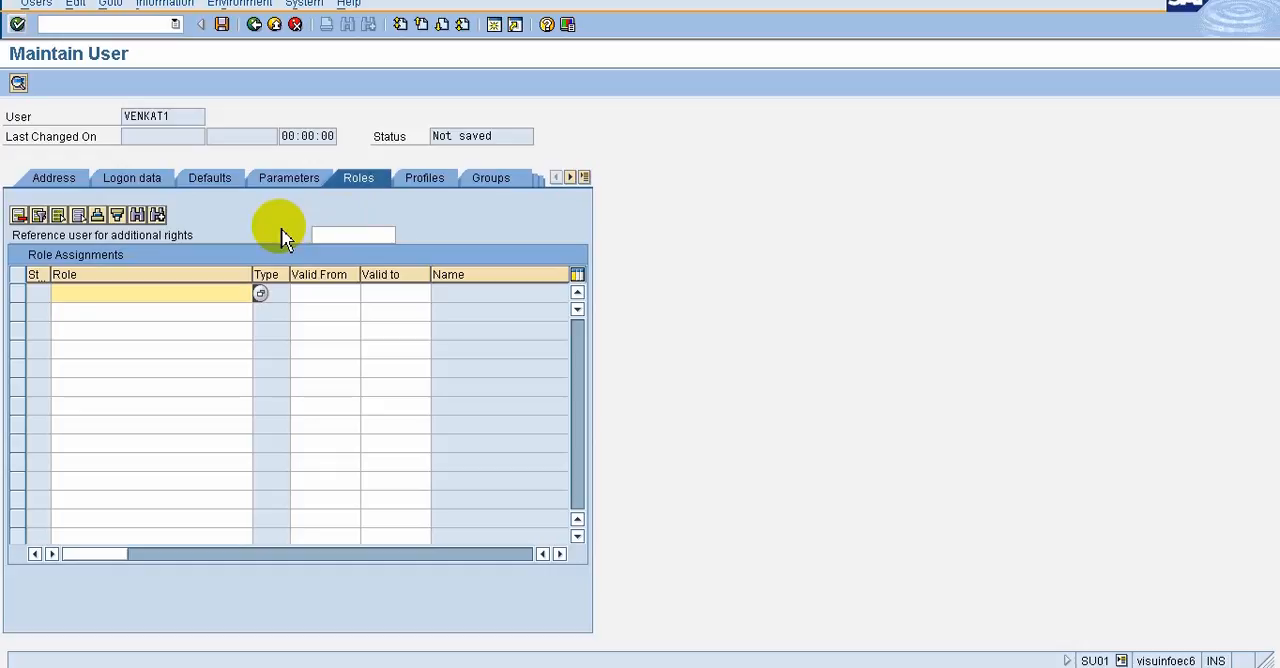
left_click(261, 294)
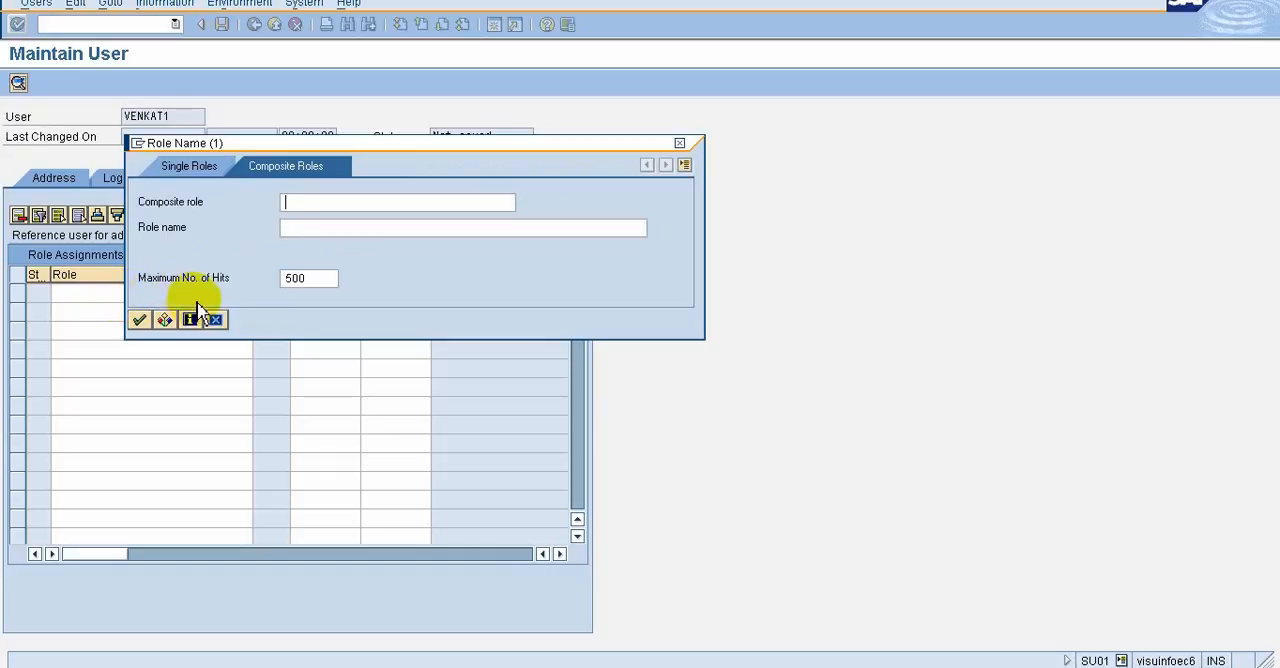
left_click(215, 320)
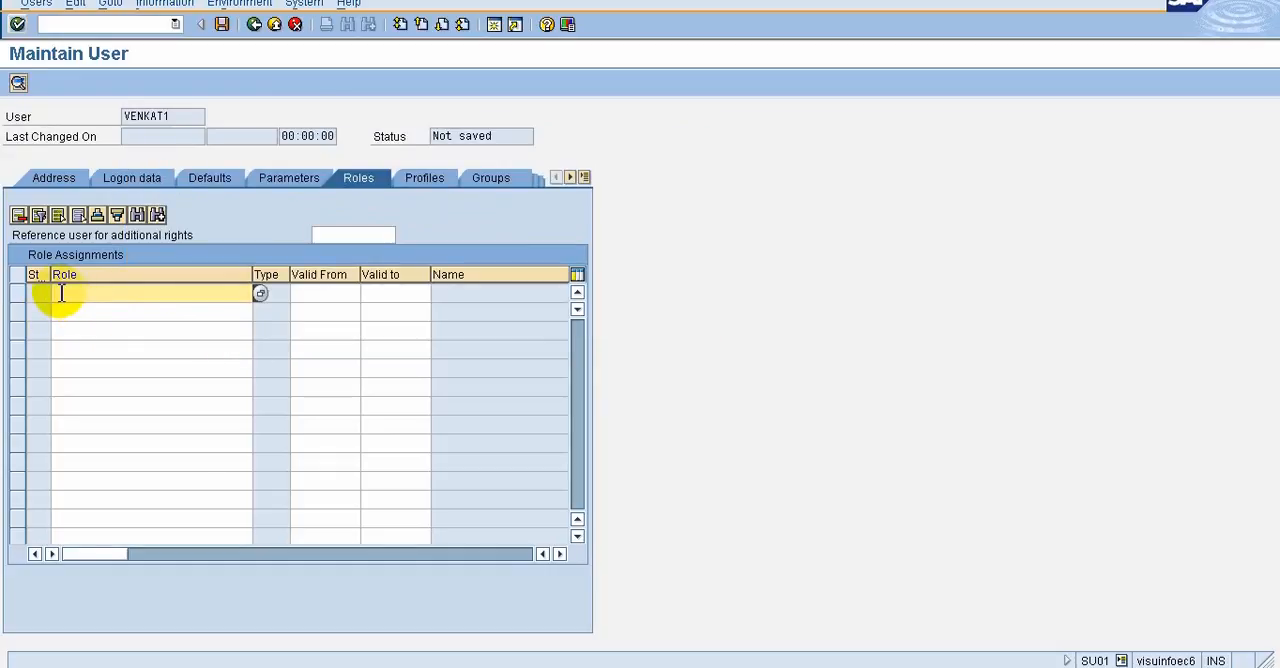
type("SAP")
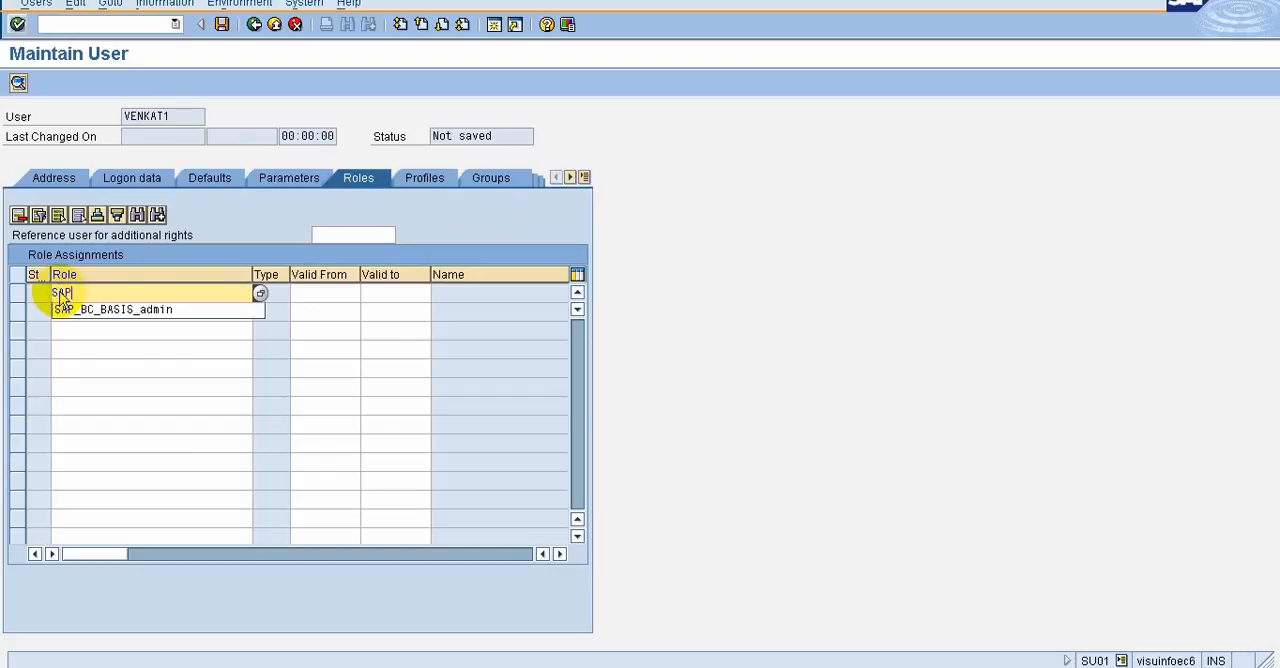
key("Down")
key("Return")
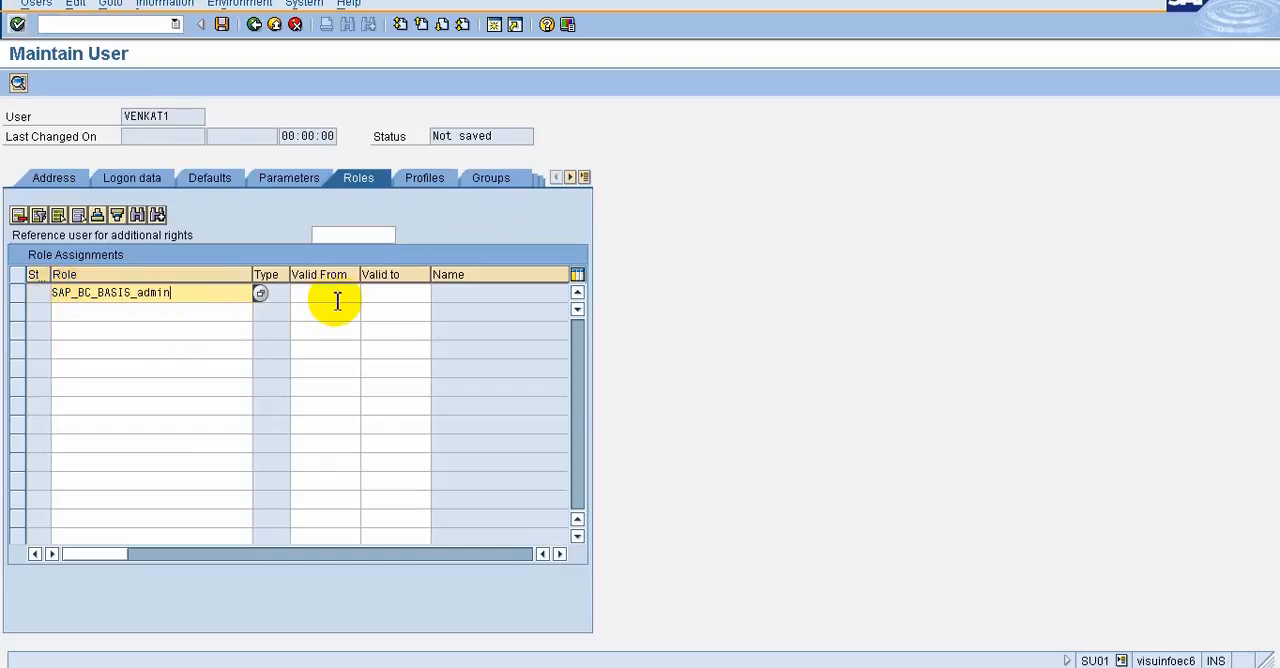
key("Return")
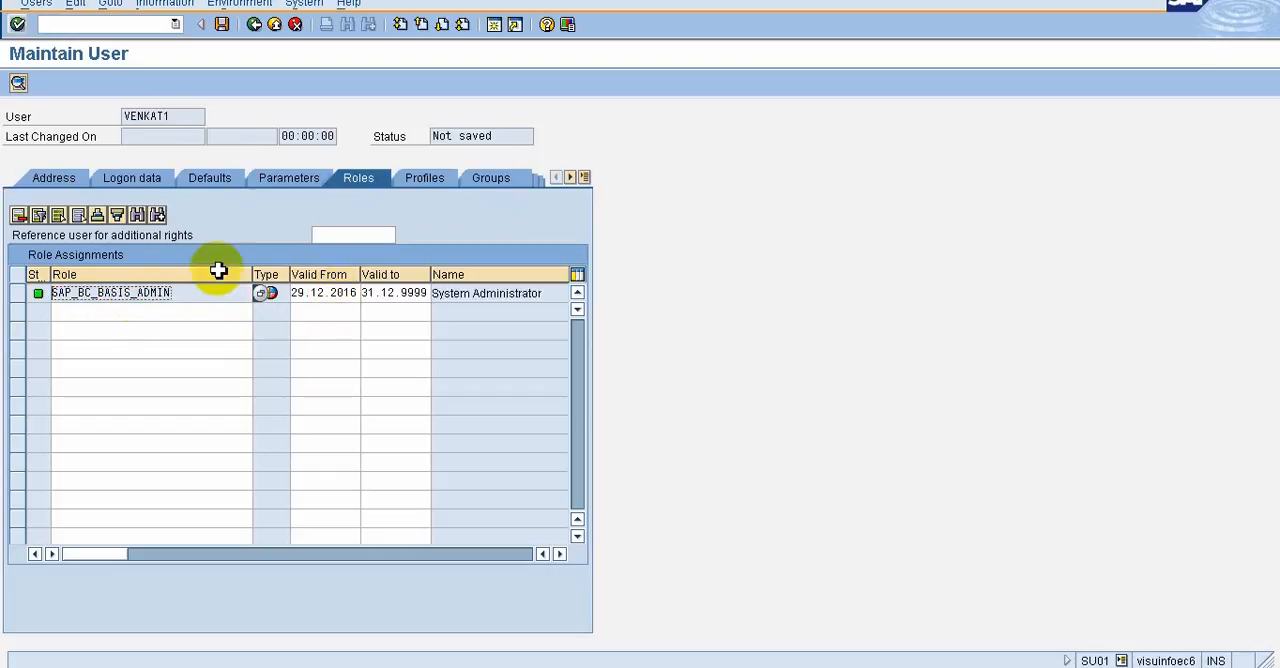
Assign the authorization profiles R3_CUST, SAP_ALL and SAP_NEW to the new user and have them validated
left_click(445, 186)
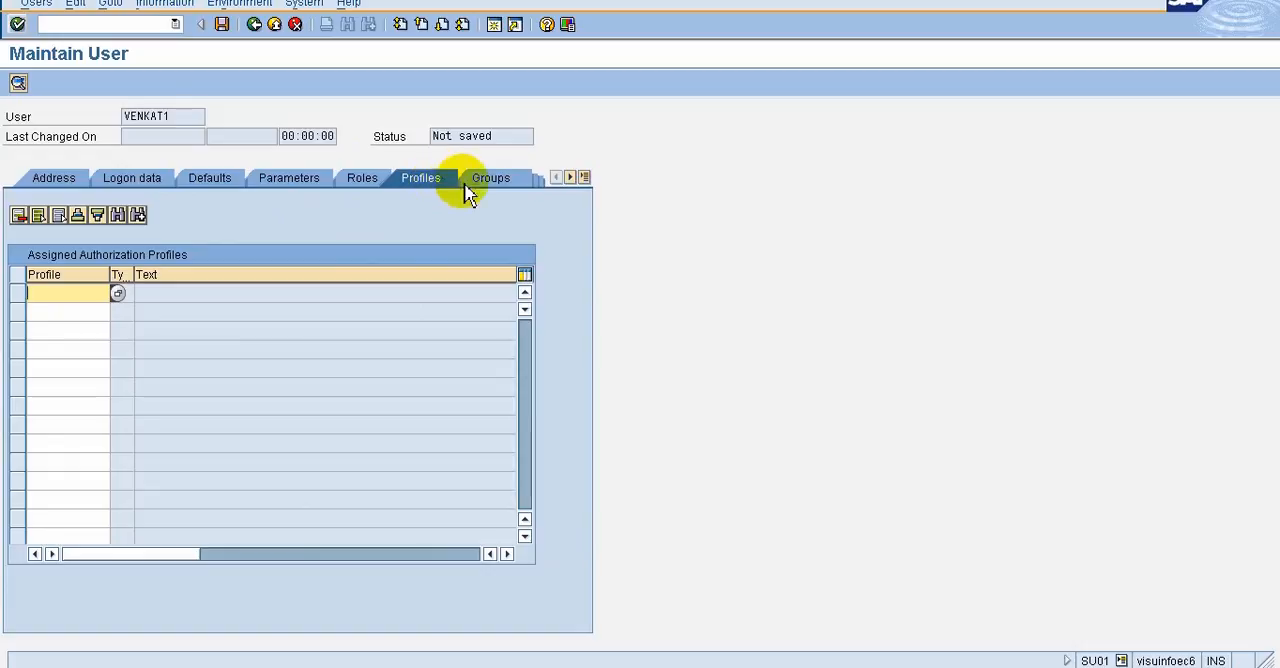
left_click(65, 311)
type("sap_all")
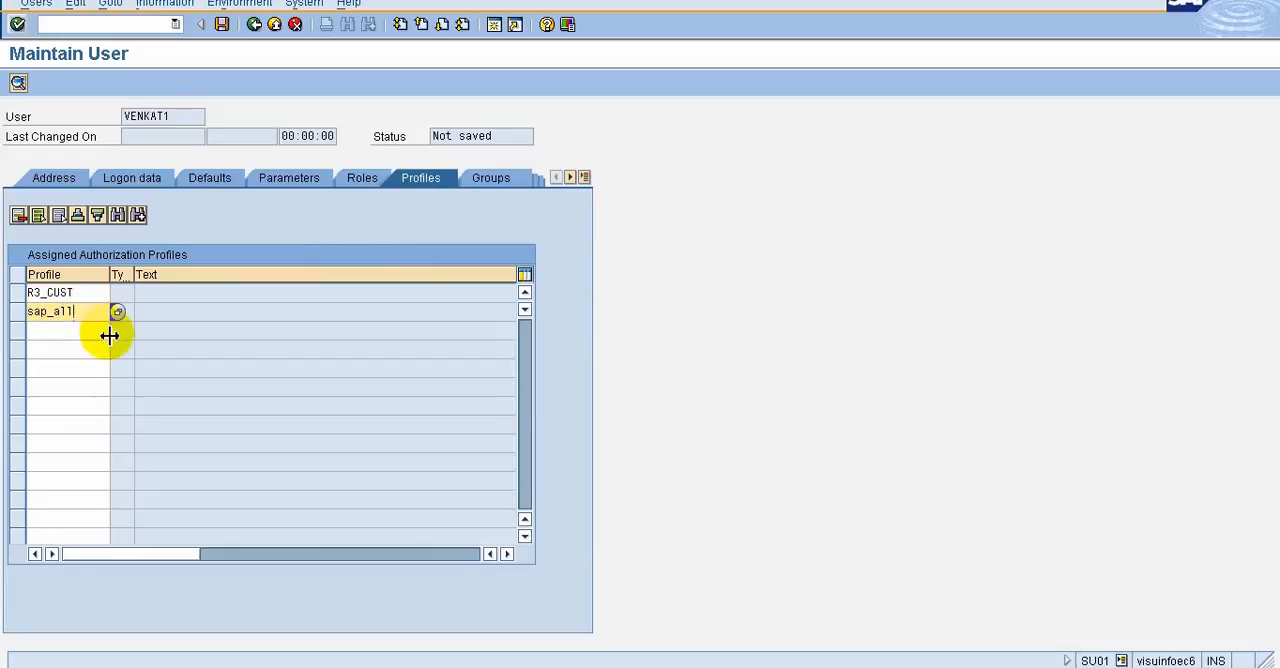
left_click(89, 334)
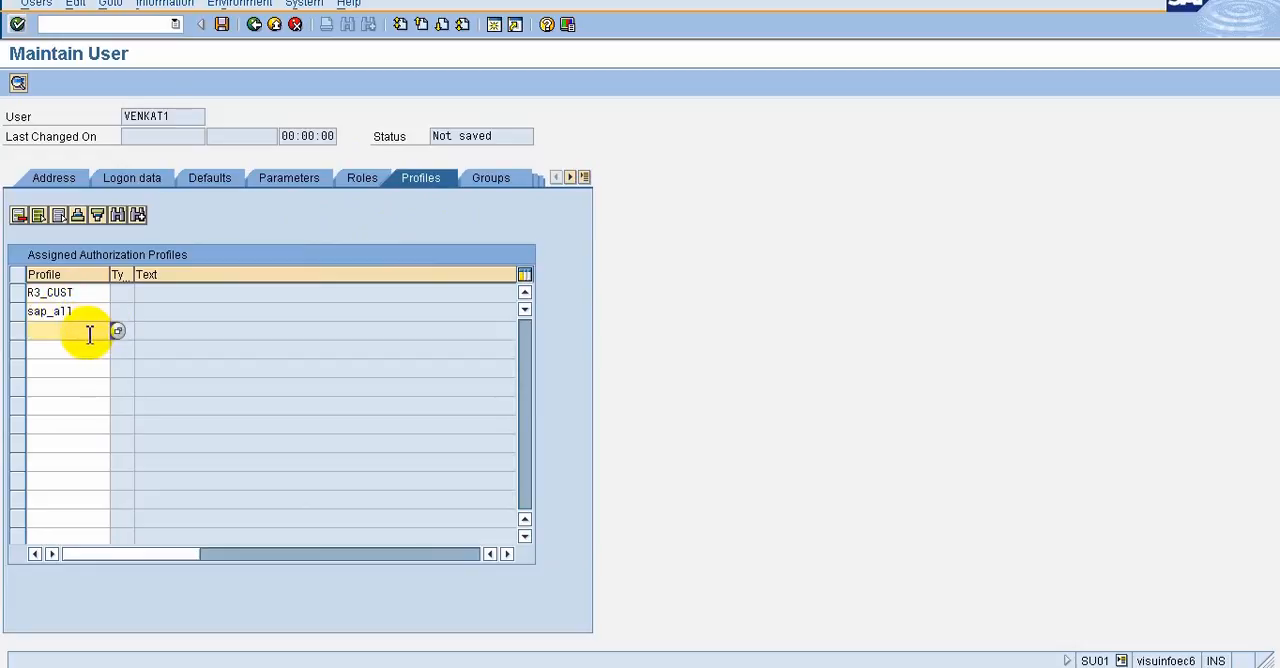
type("s")
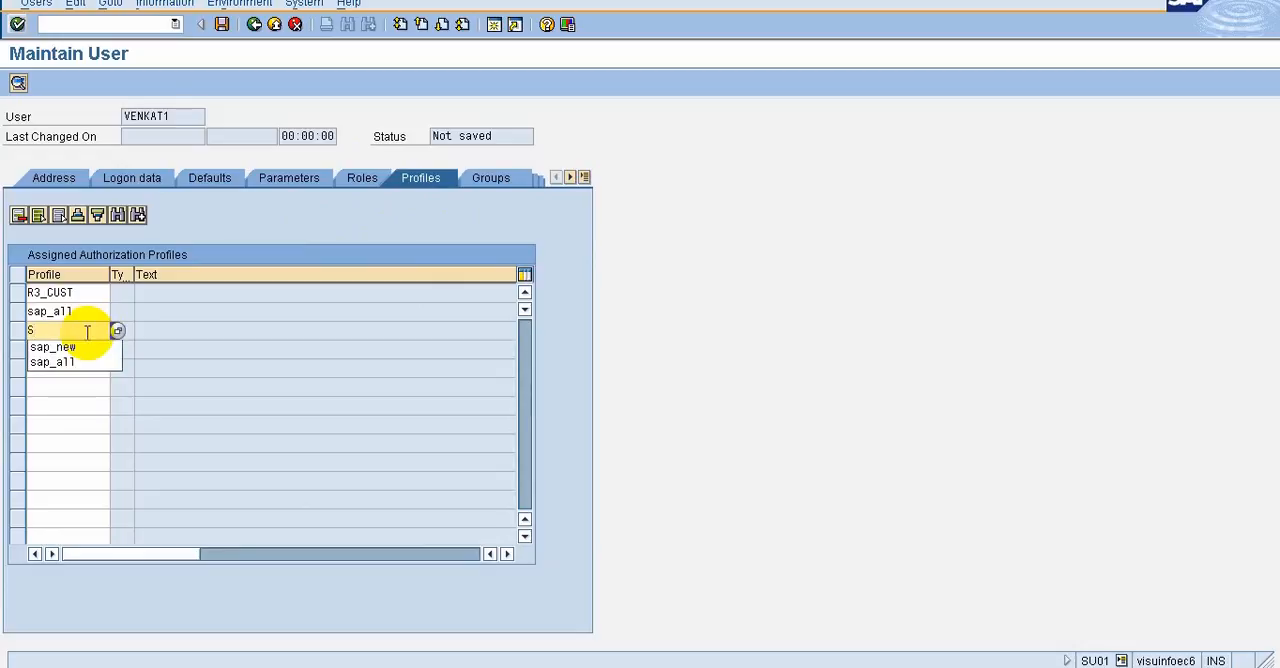
key("Down")
key("Return")
key("Return")
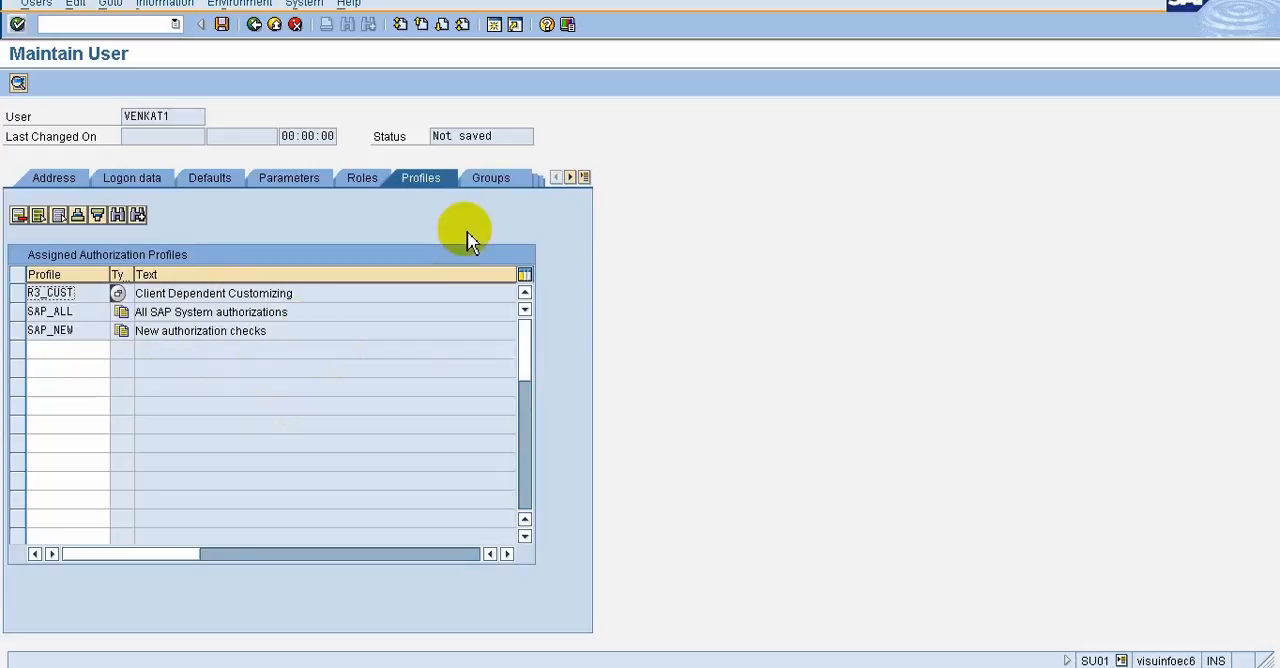
Save the new user after checking the group and licence data, and display the saved record
left_click(506, 181)
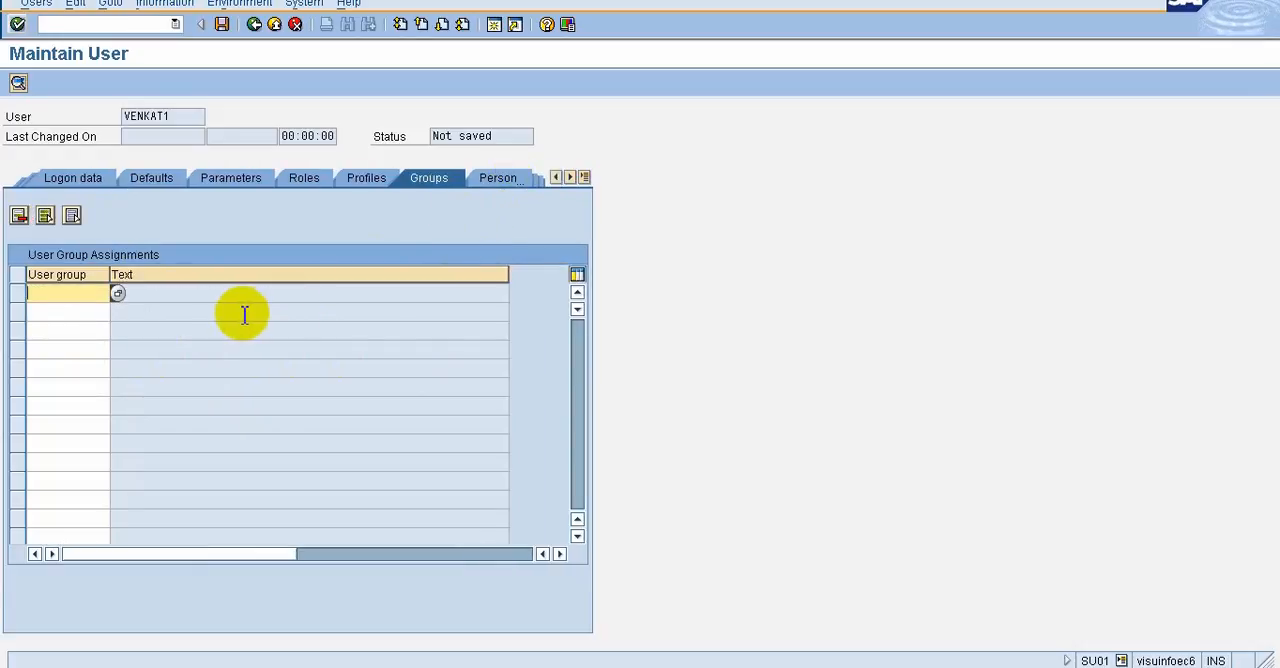
left_click(512, 182)
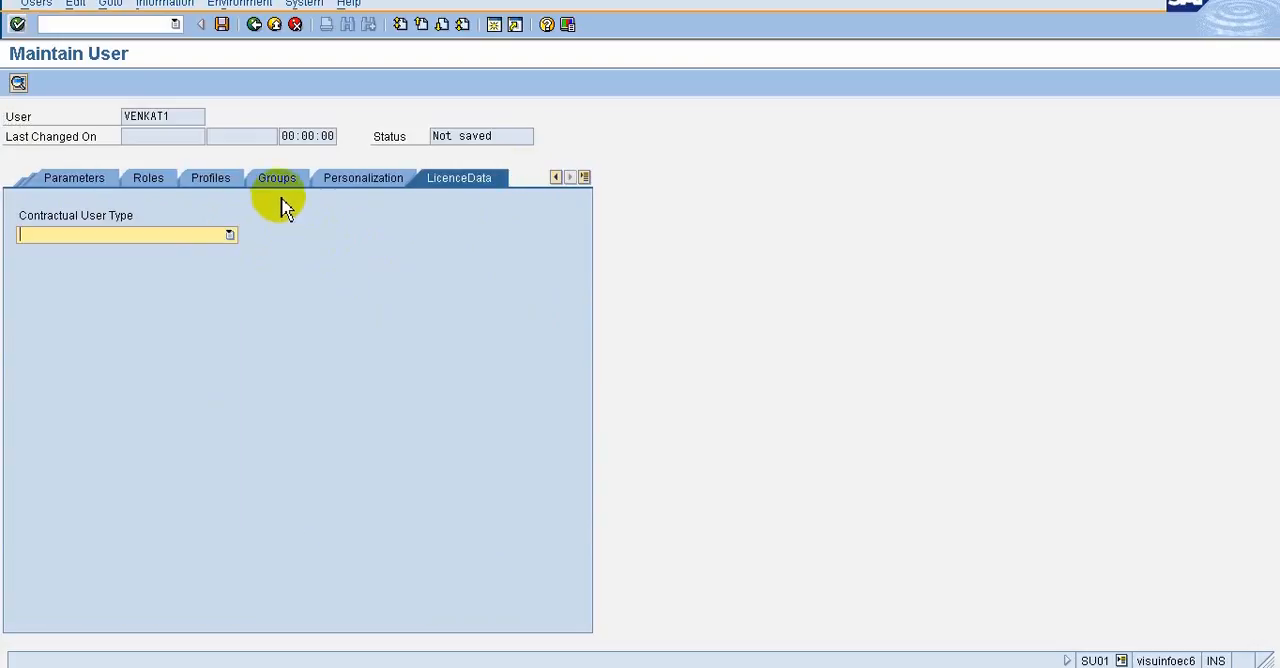
left_click(226, 28)
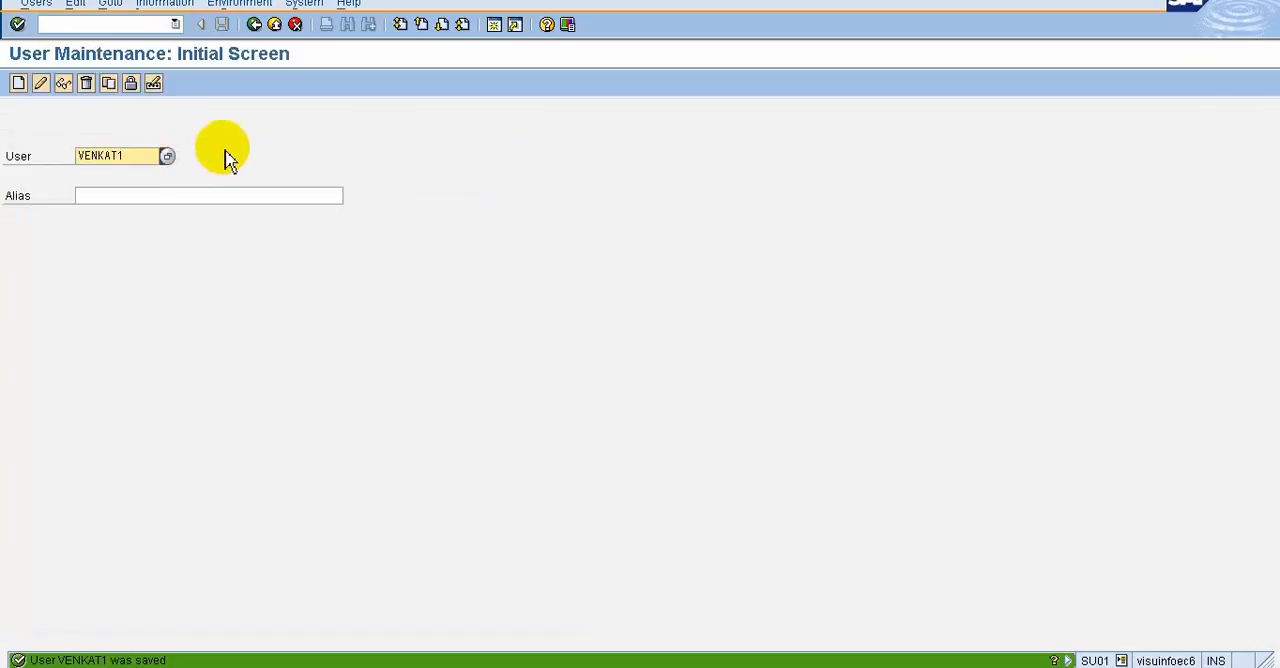
left_click(63, 83)
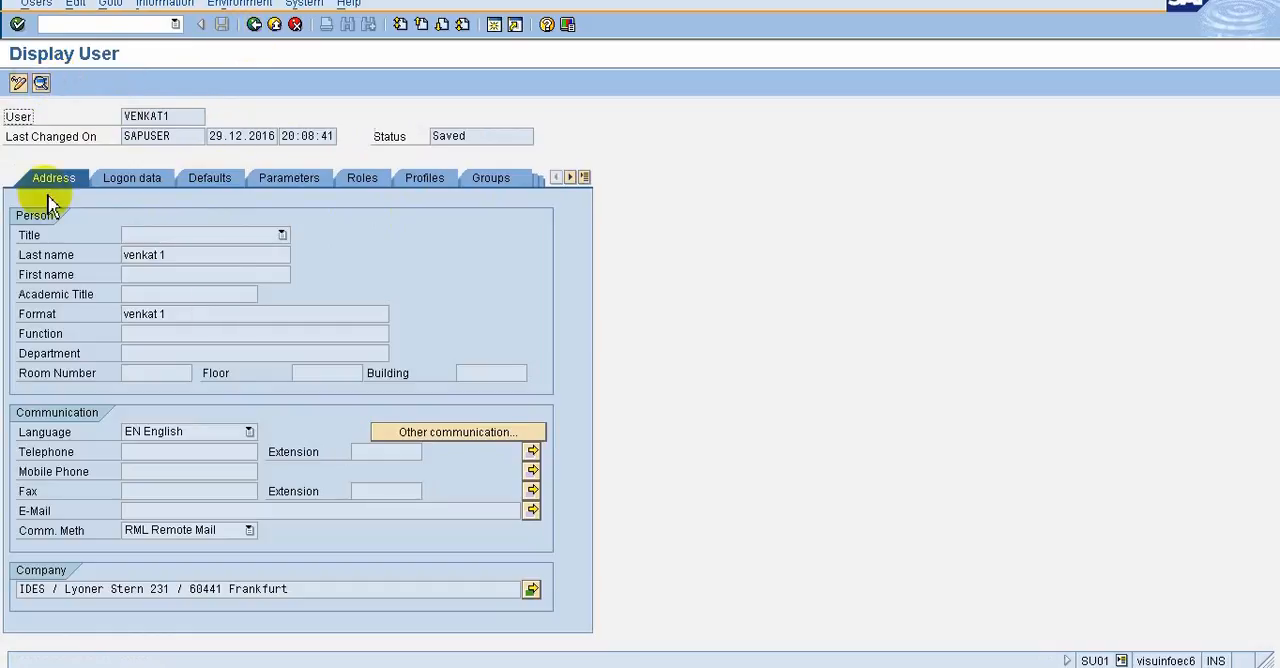
left_click(255, 27)
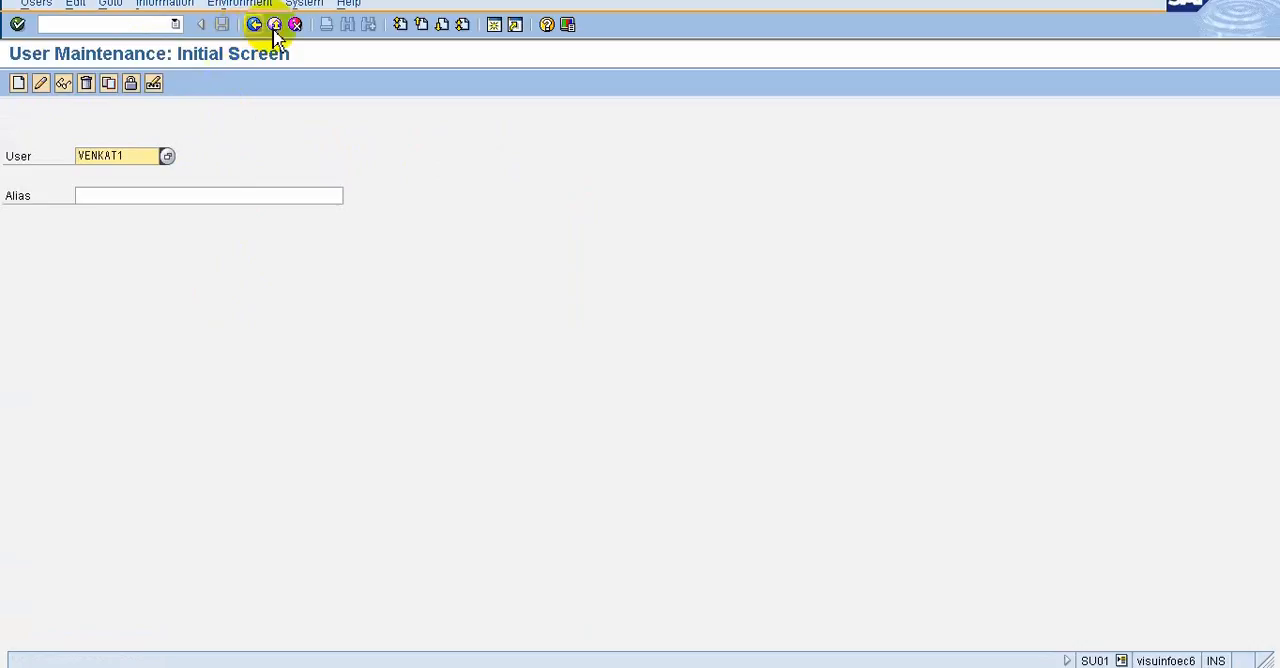
Leave user maintenance and log off from the SAP system, confirming the log-off
left_click(254, 25)
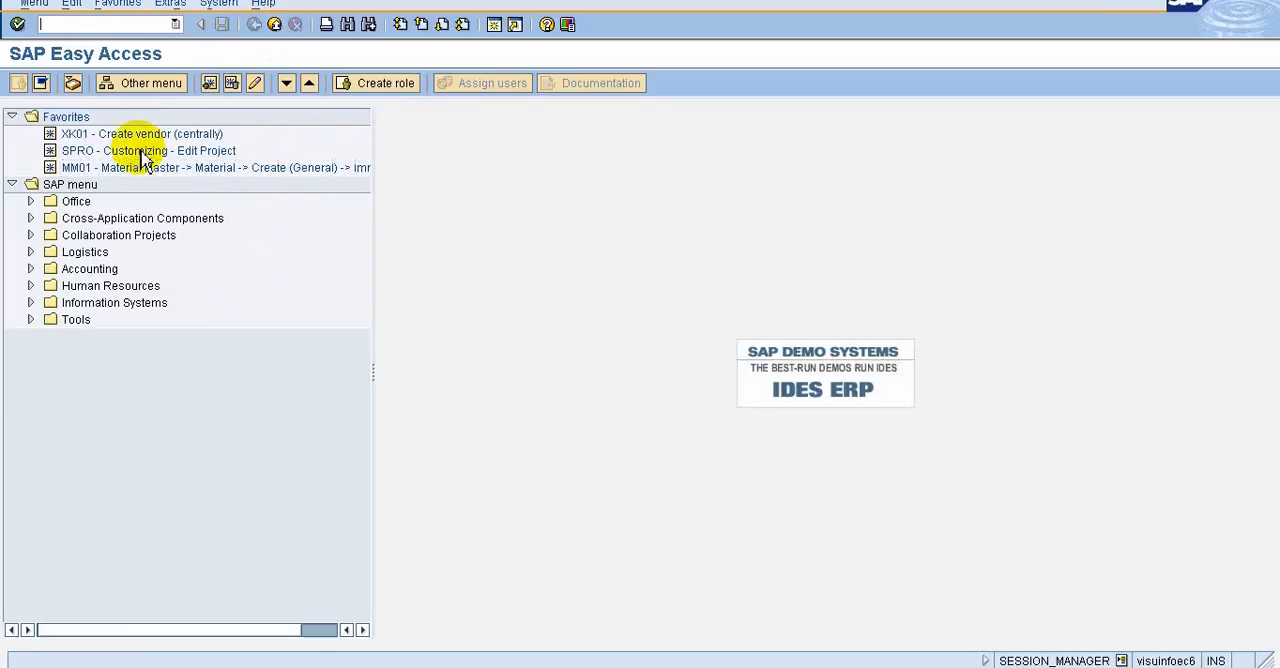
left_click(275, 28)
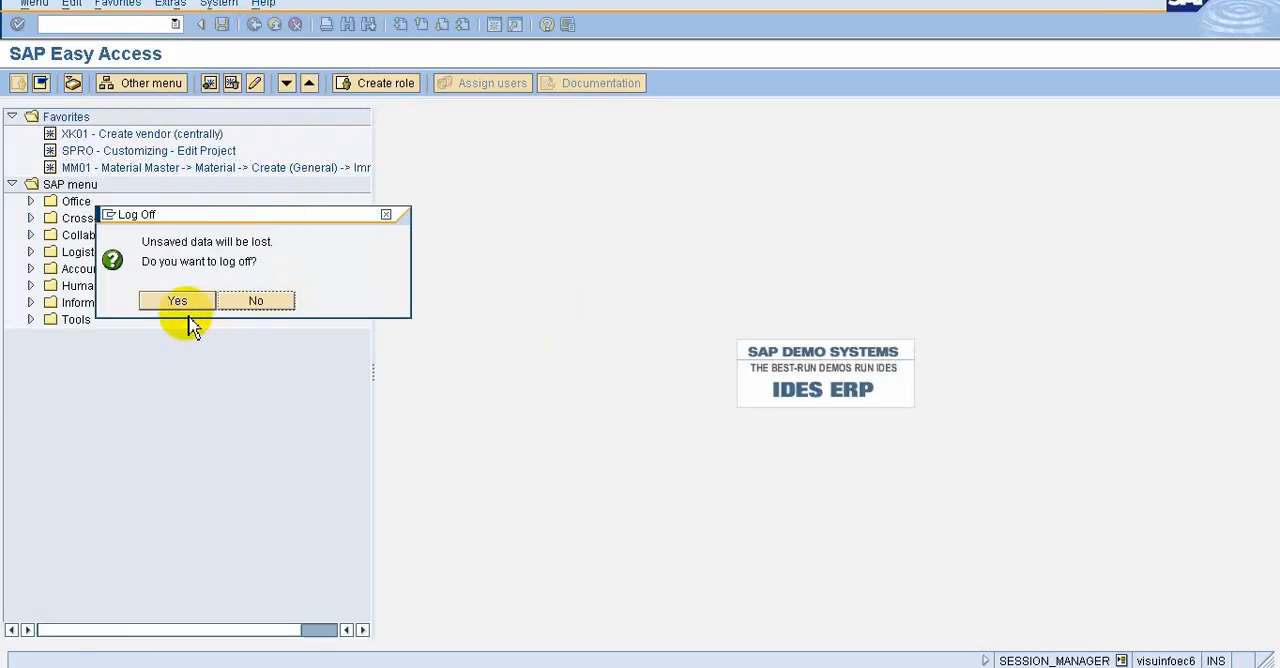
left_click(160, 305)
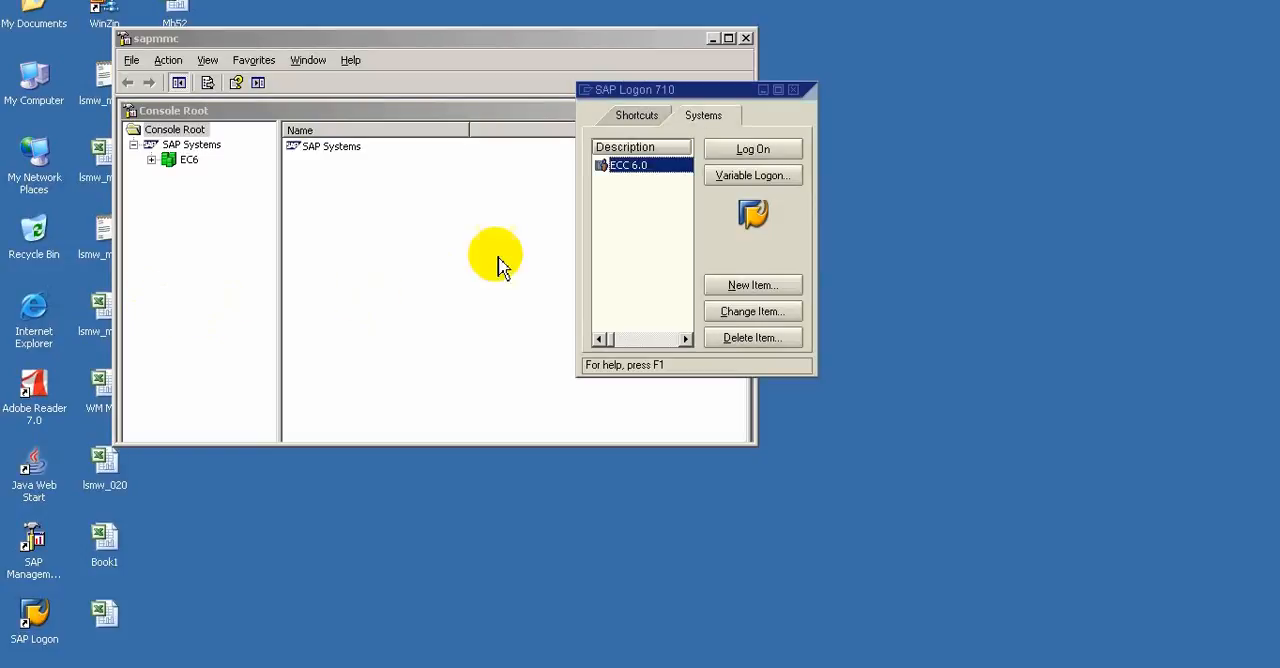
Open the ECC 6.0 logon screen and log on by entering the user ID and the account password
left_click(760, 149)
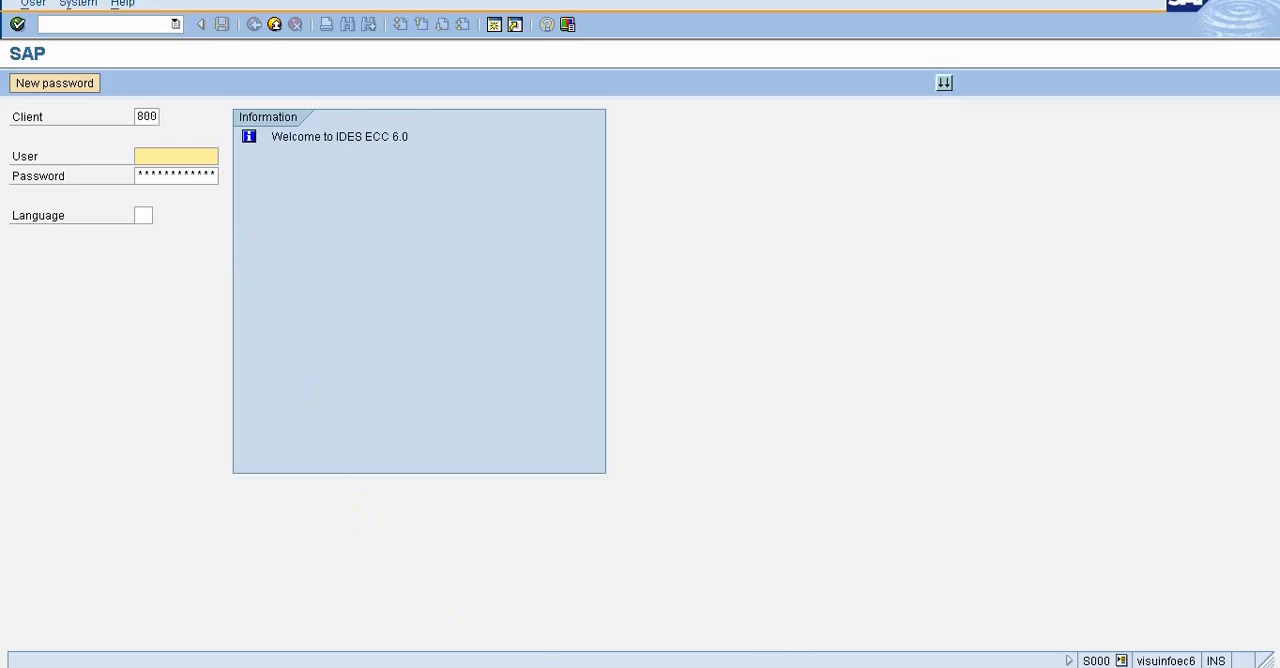
left_click(171, 151)
left_click(169, 149)
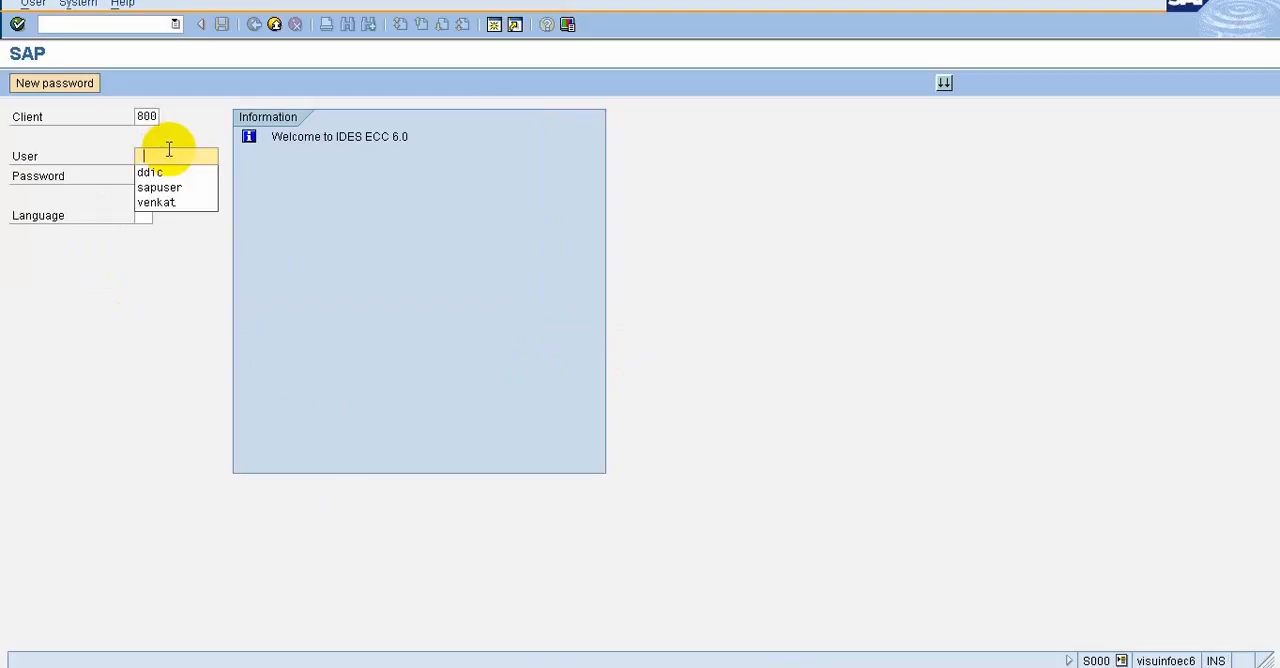
left_click(160, 203)
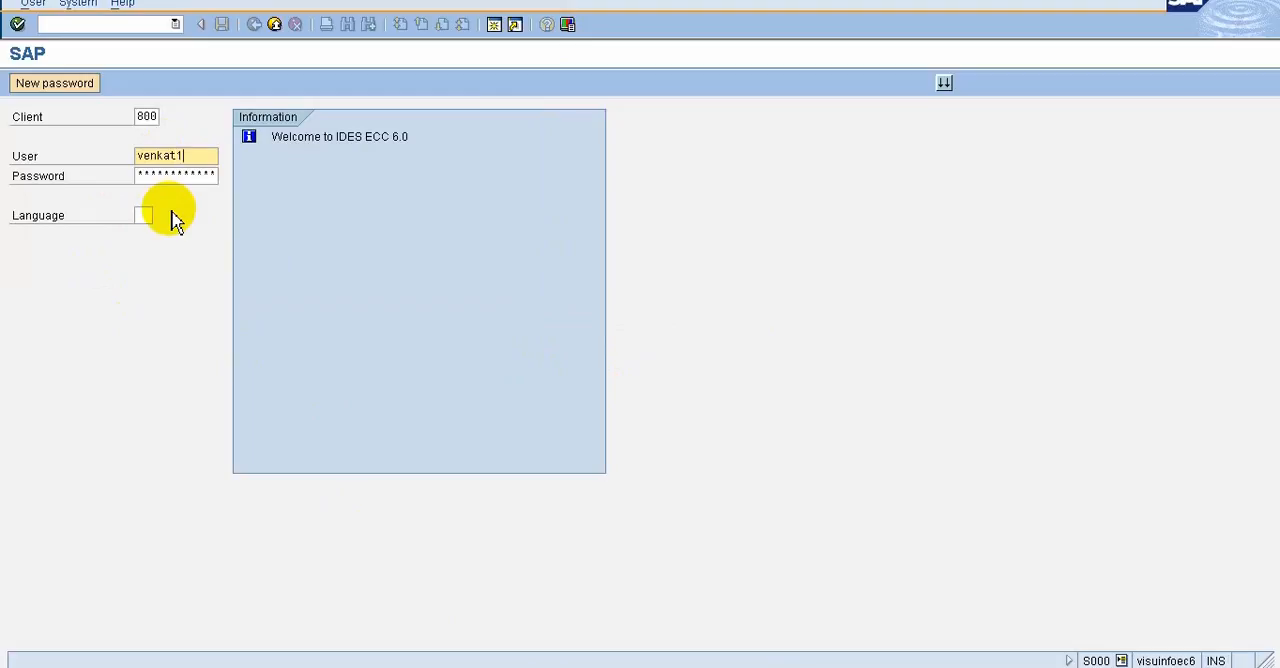
left_click(203, 176)
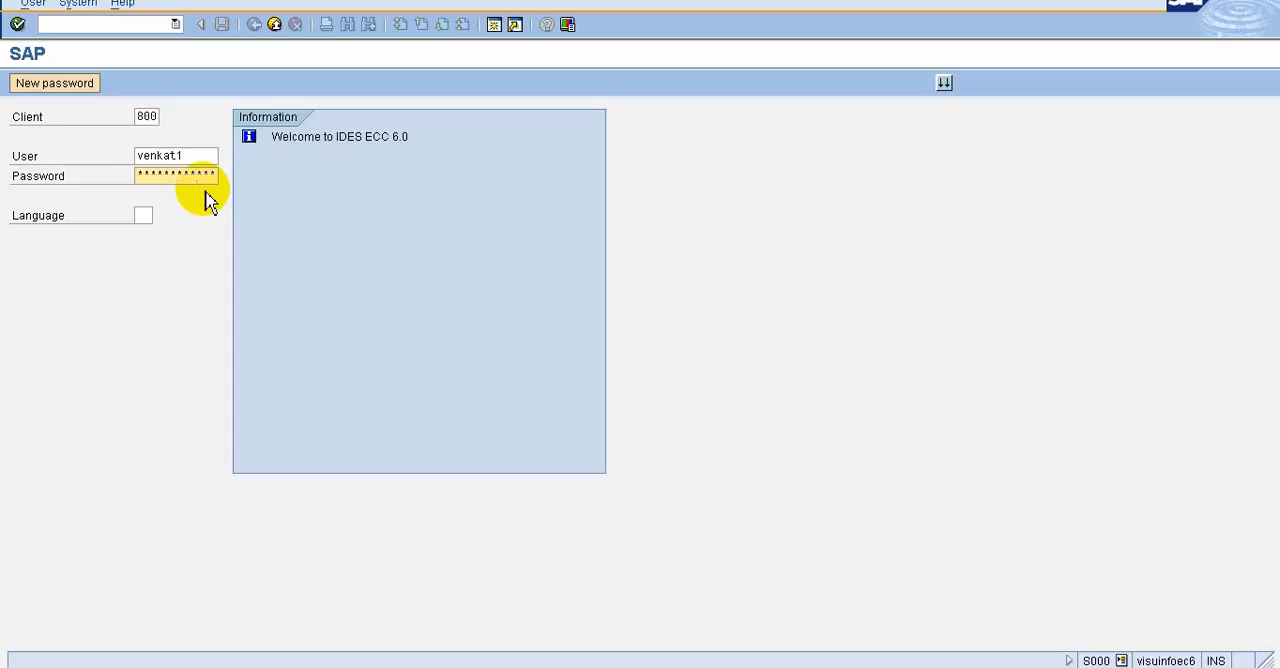
key("Return")
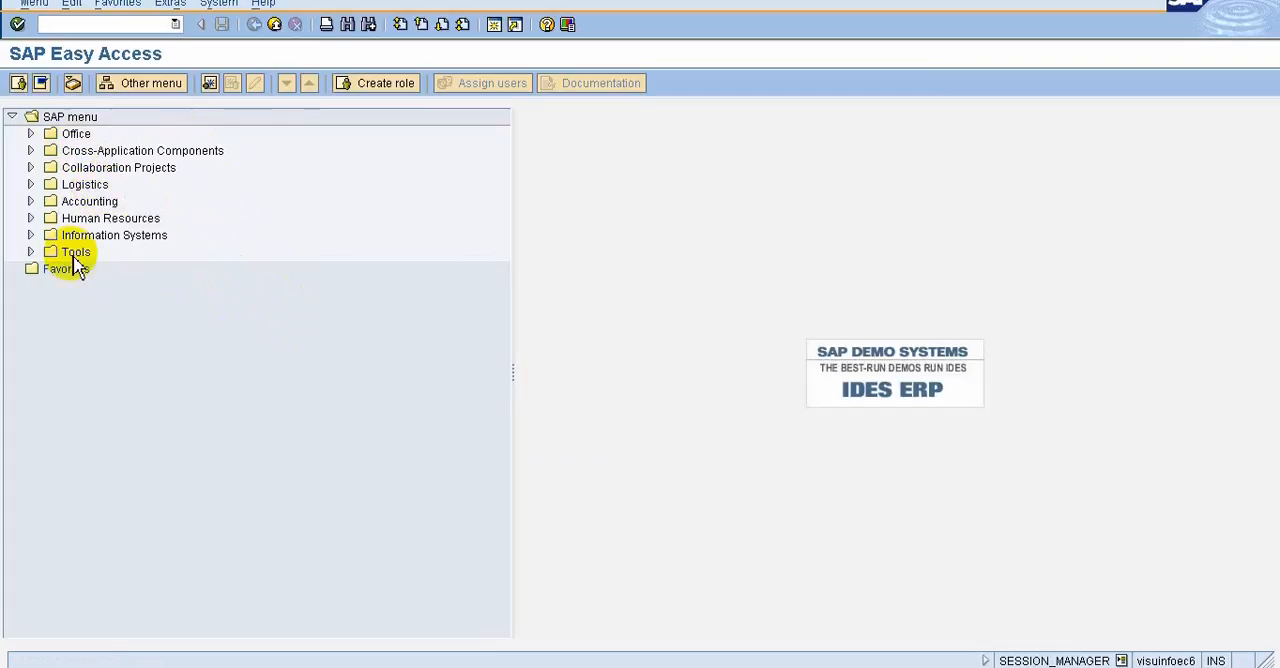
Open transaction SU01 from the user menu and reset the new user's password, entering and repeating the new password
left_click(18, 84)
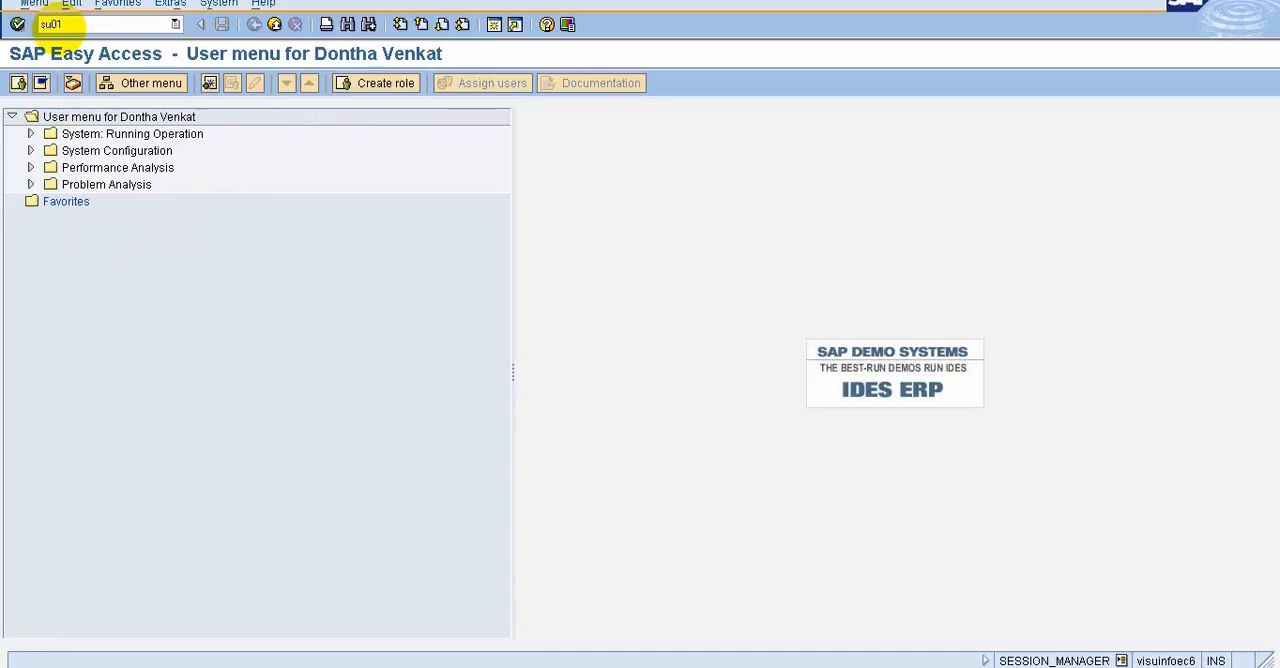
key("Return")
left_click(140, 150)
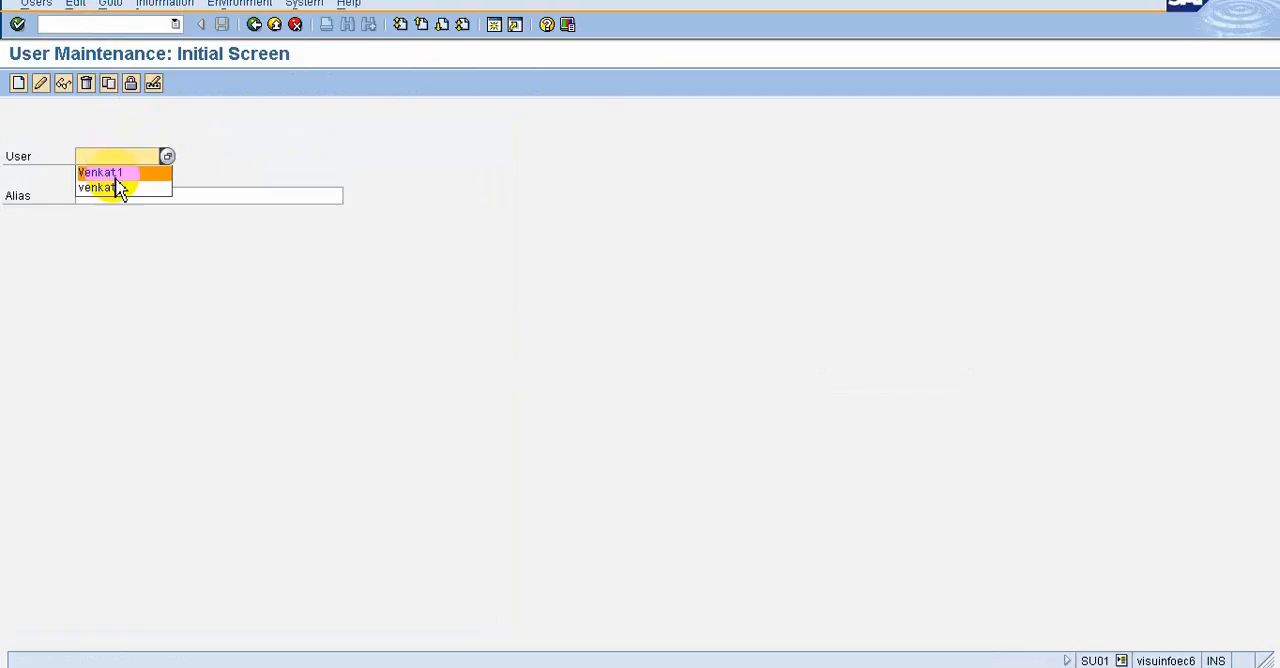
left_click(117, 178)
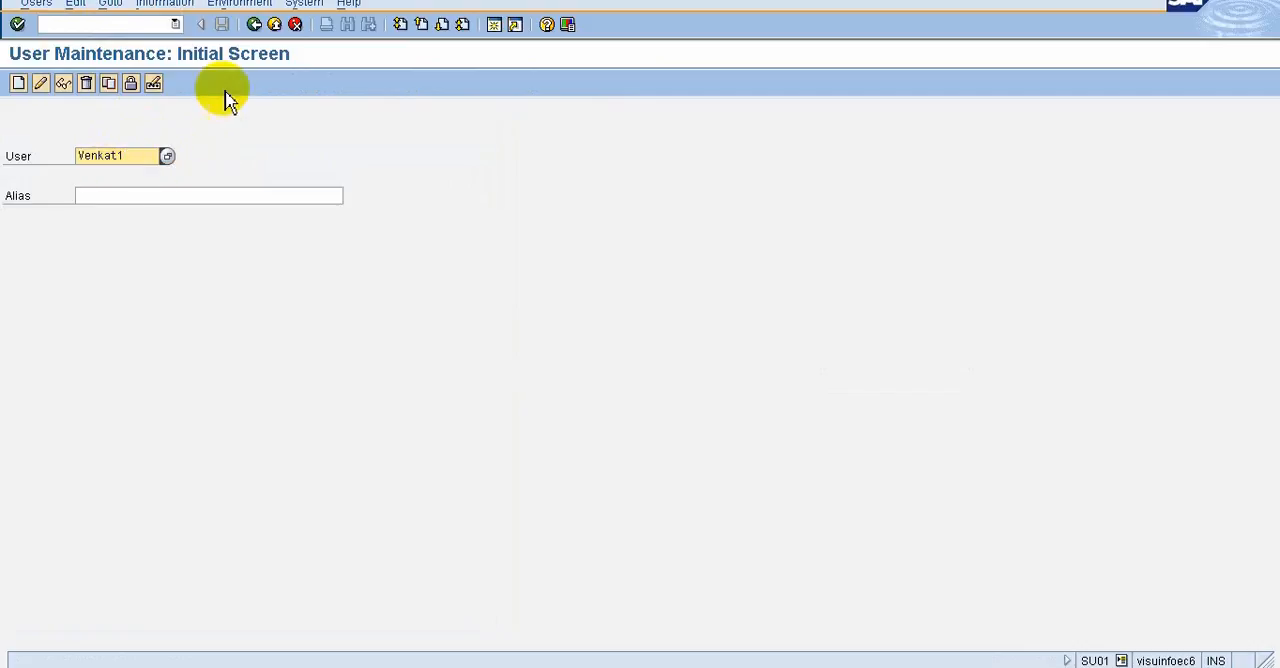
left_click(153, 83)
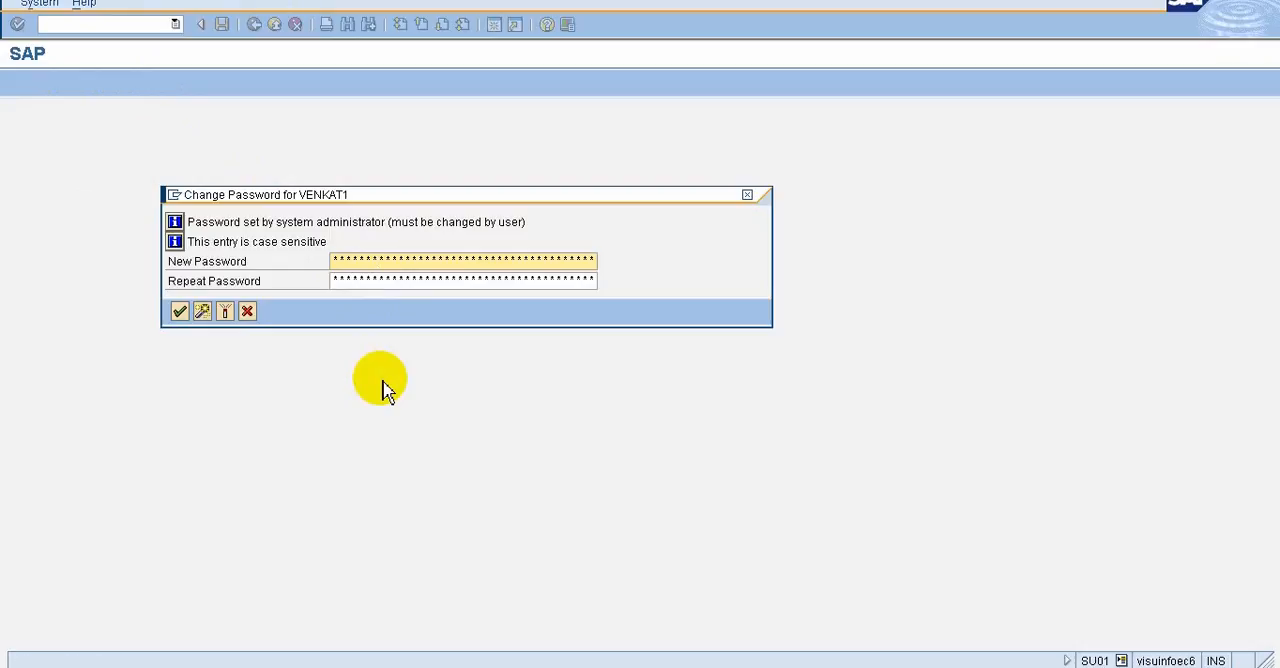
left_click(357, 279)
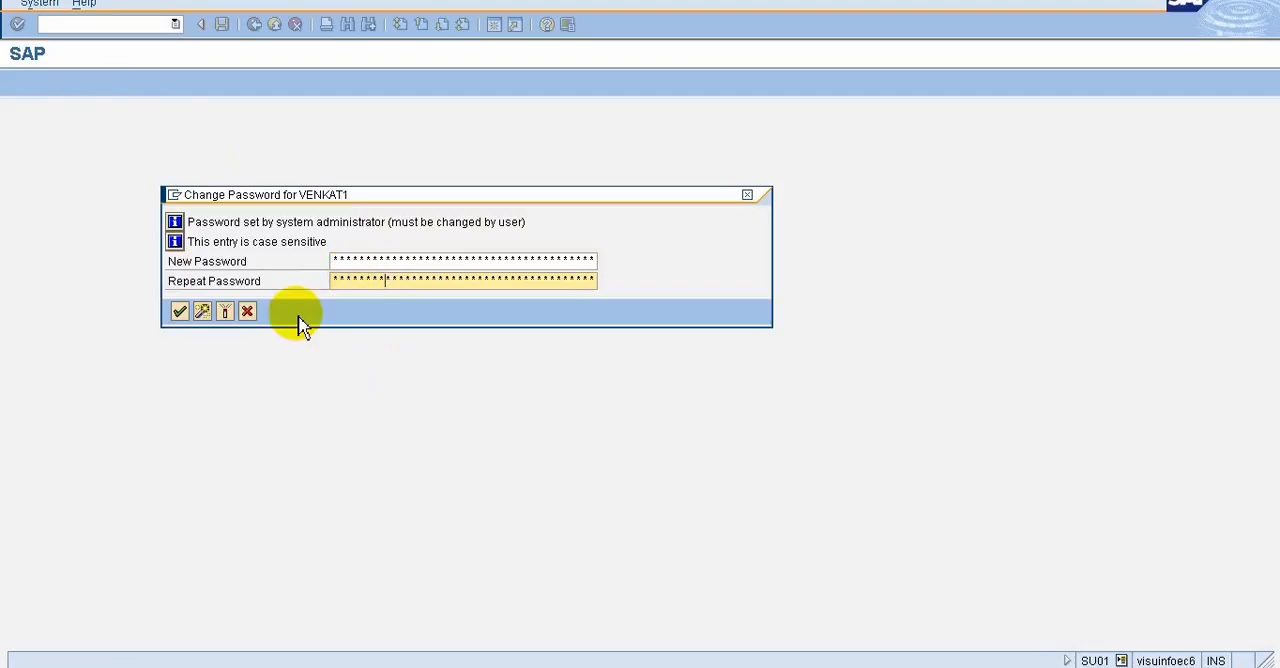
left_click(185, 312)
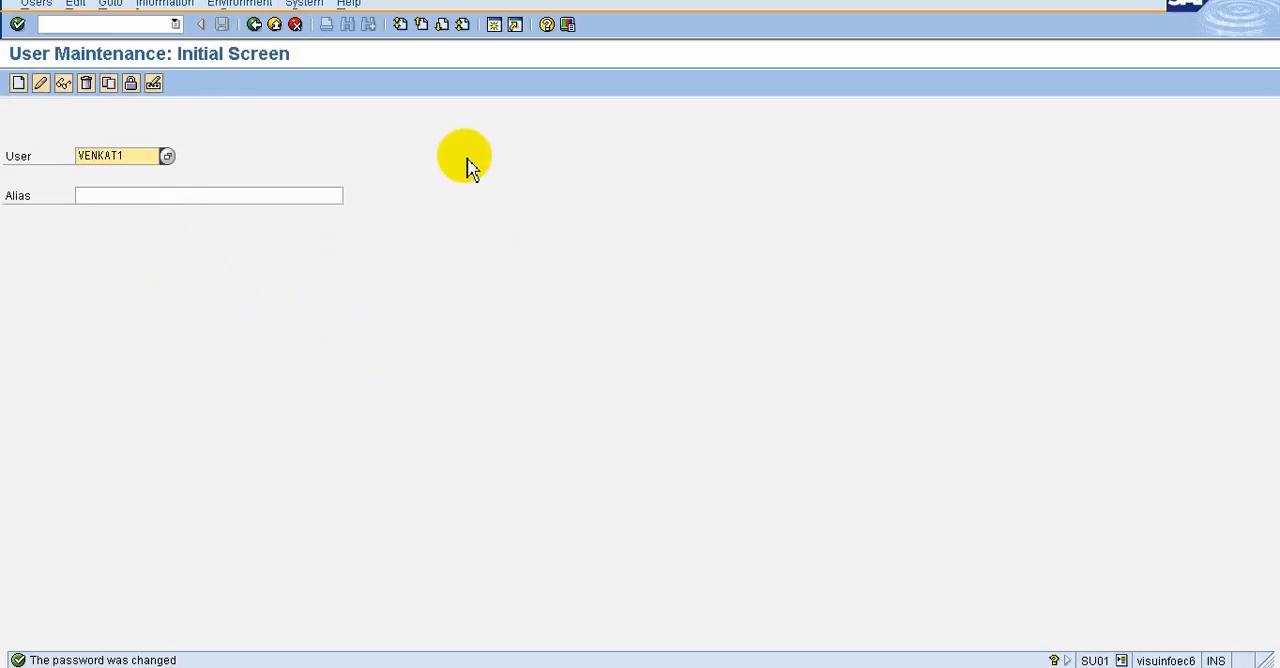
Return from user maintenance to the Easy Access screen and log off from SAP, confirming the log-off
left_click(255, 27)
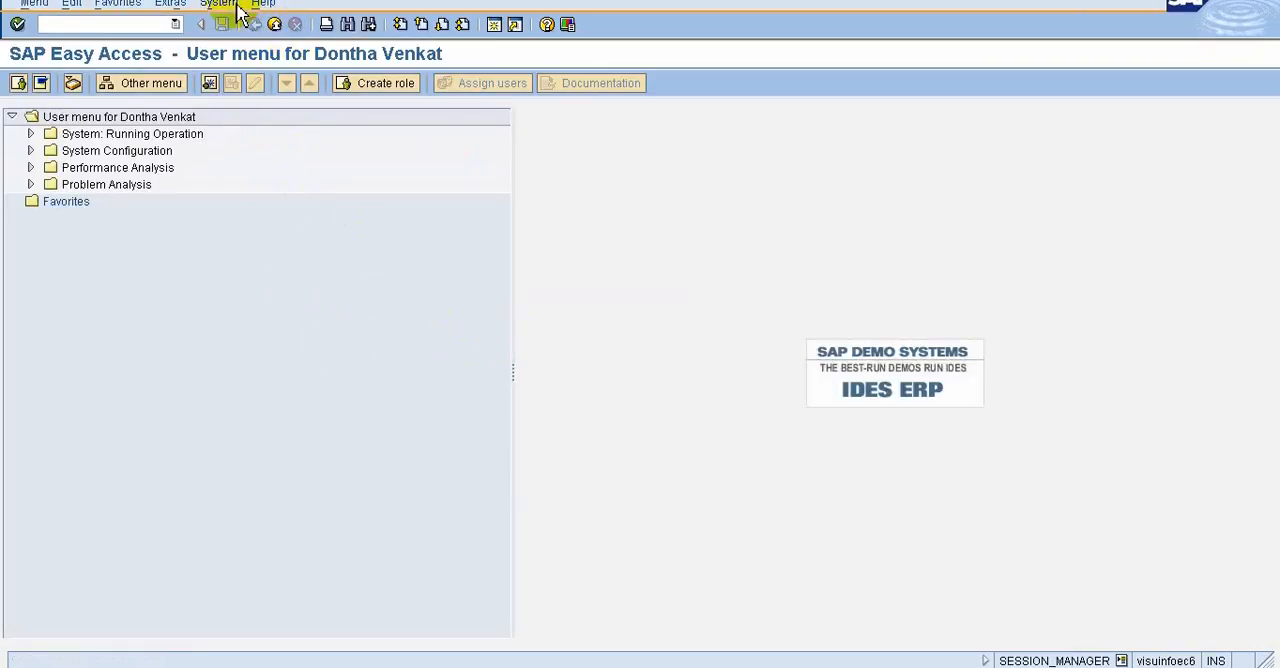
left_click(234, 5)
left_click(240, 274)
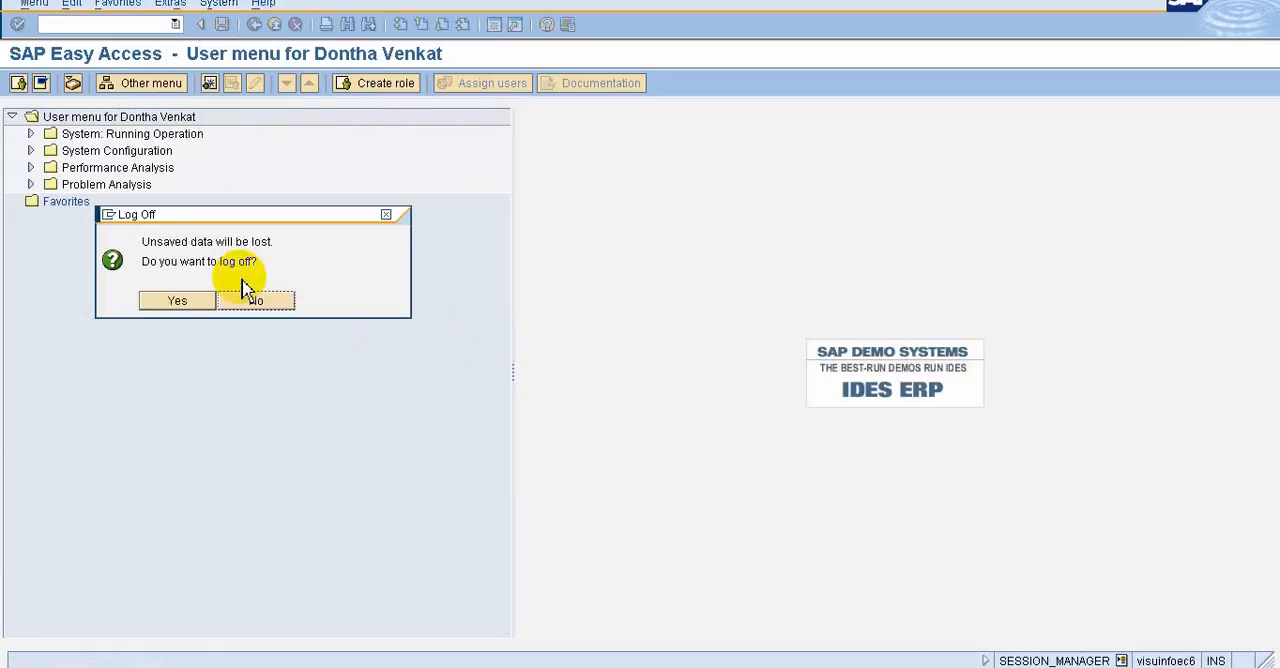
left_click(200, 302)
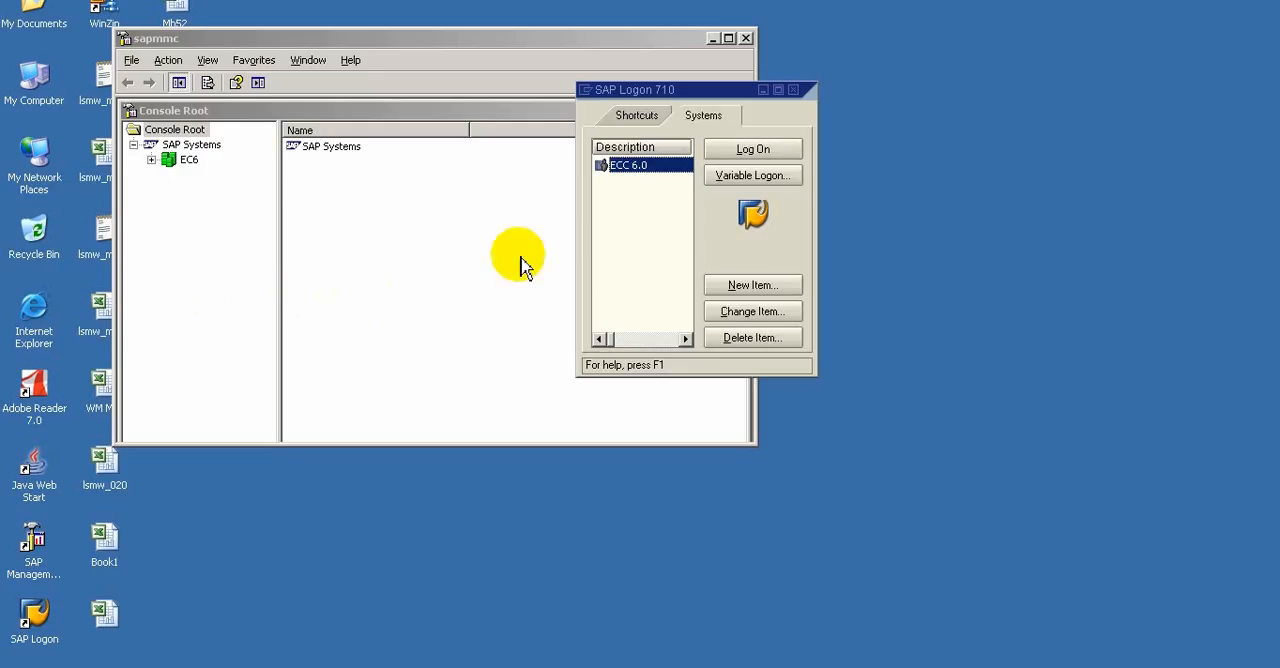
Open the ECC 6.0 logon screen and log on with the new user's ID and the reset password
left_click(757, 152)
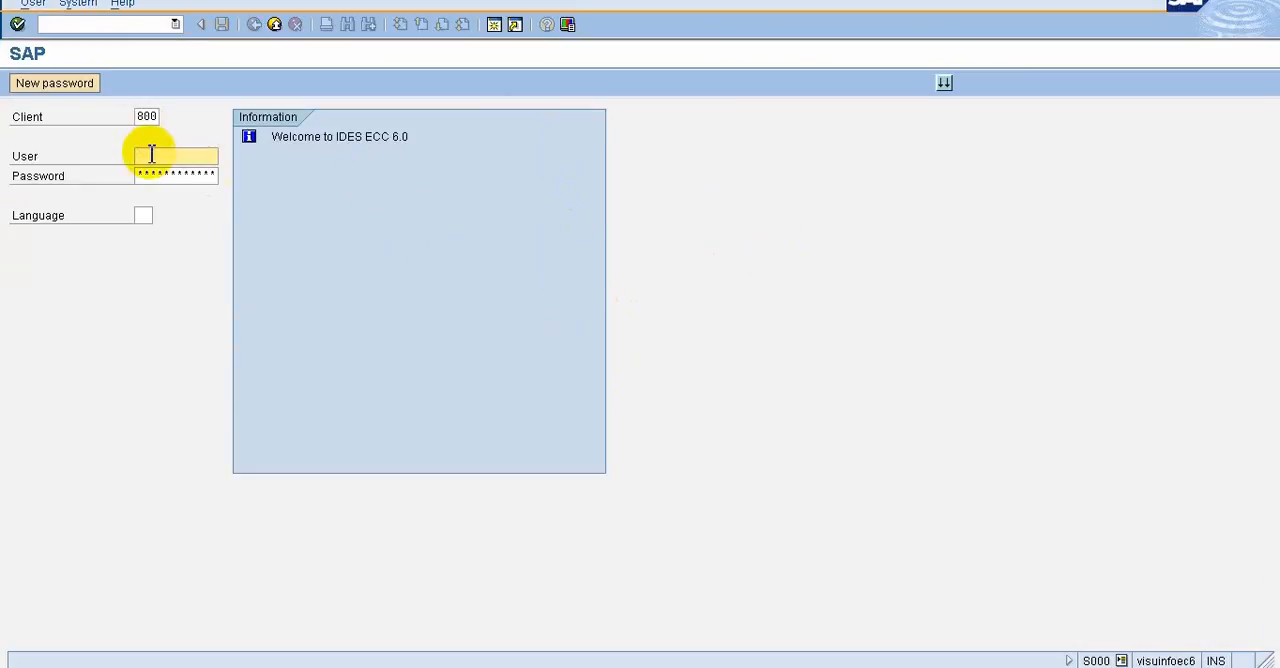
type("venkat")
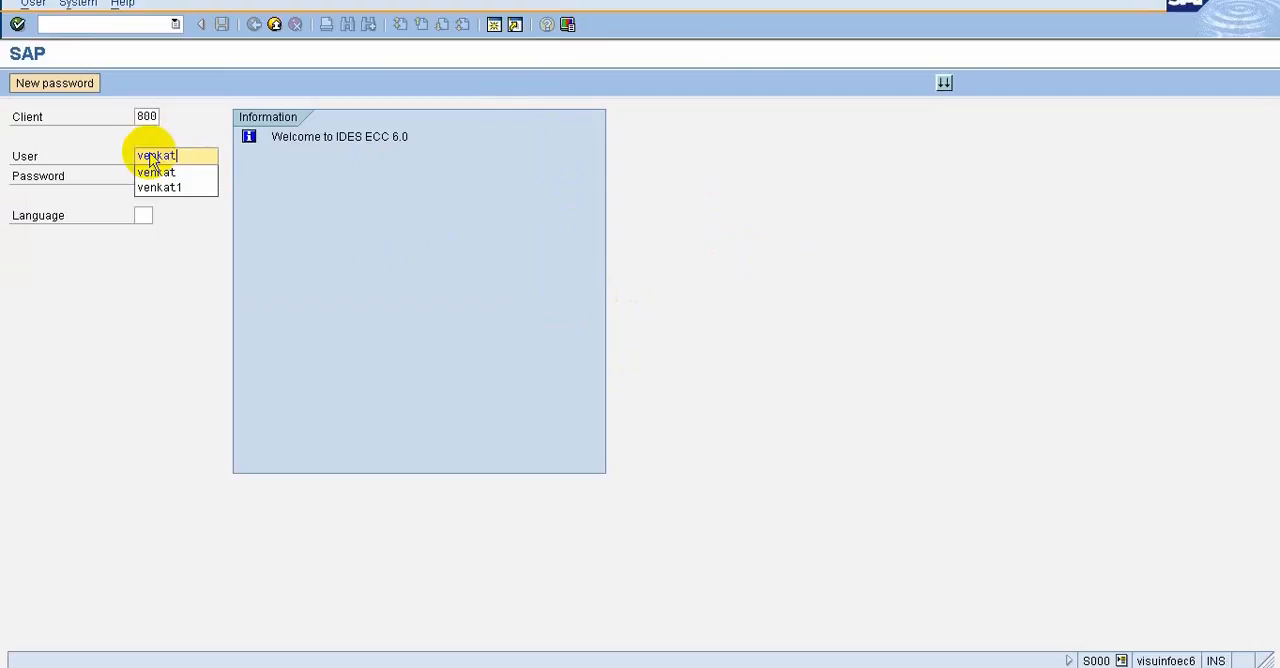
type("1")
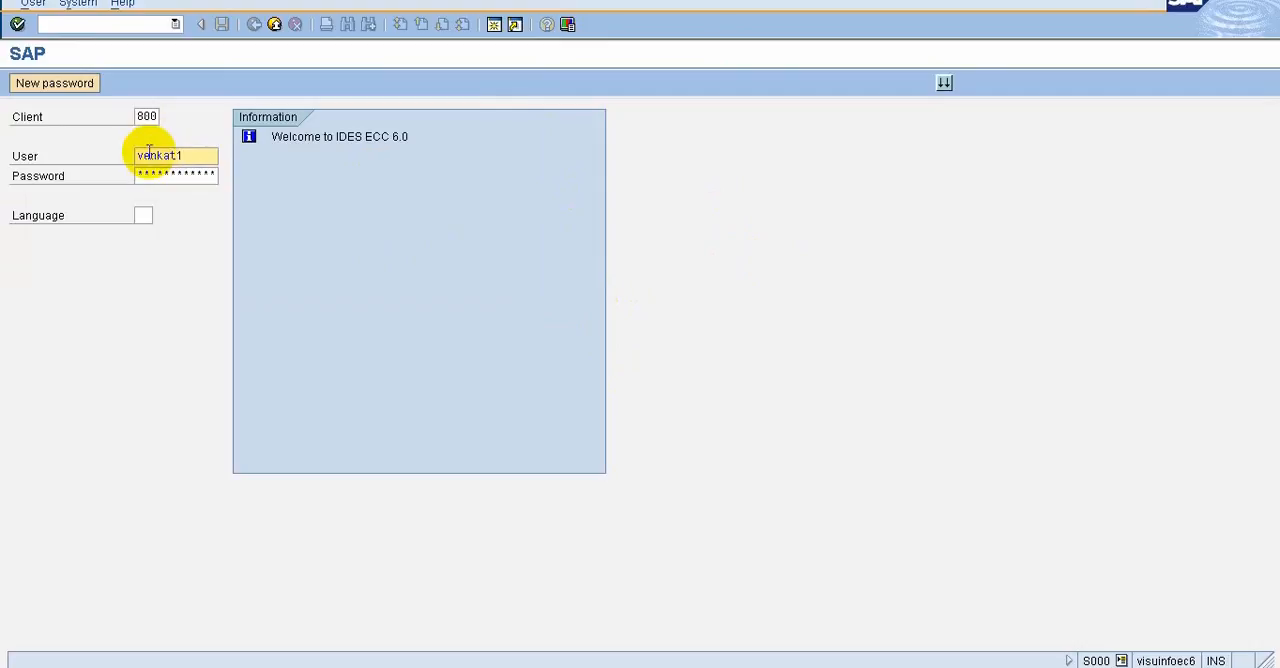
left_click(154, 180)
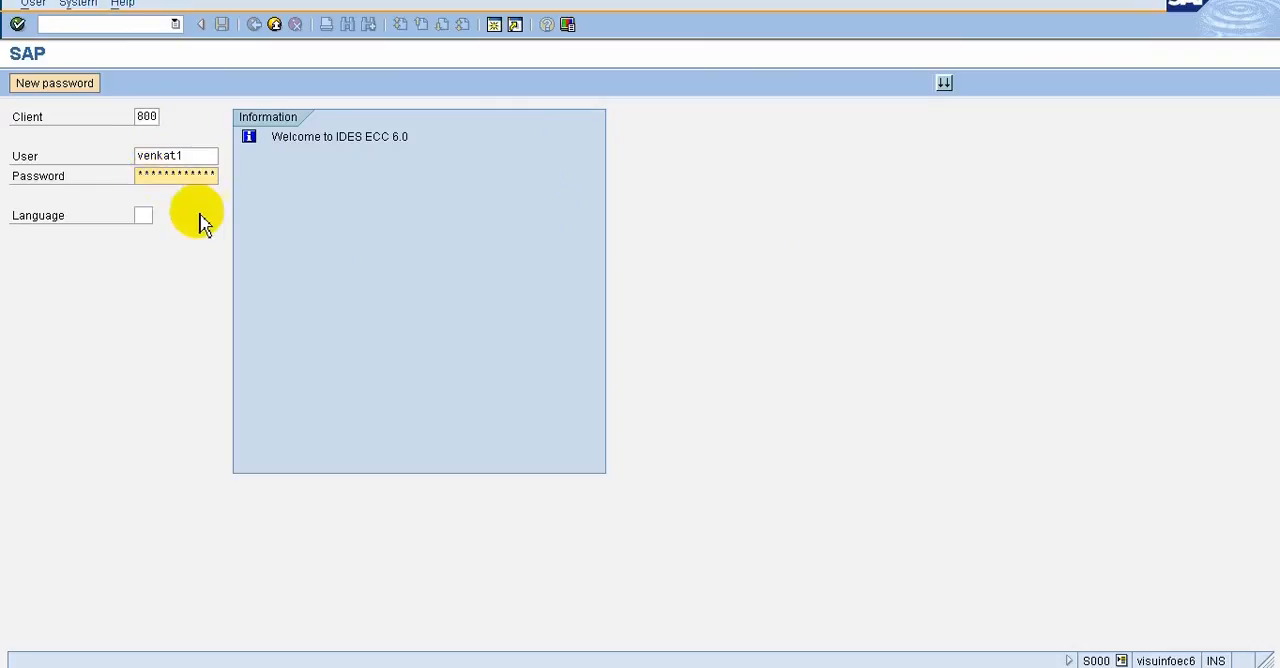
key("Return")
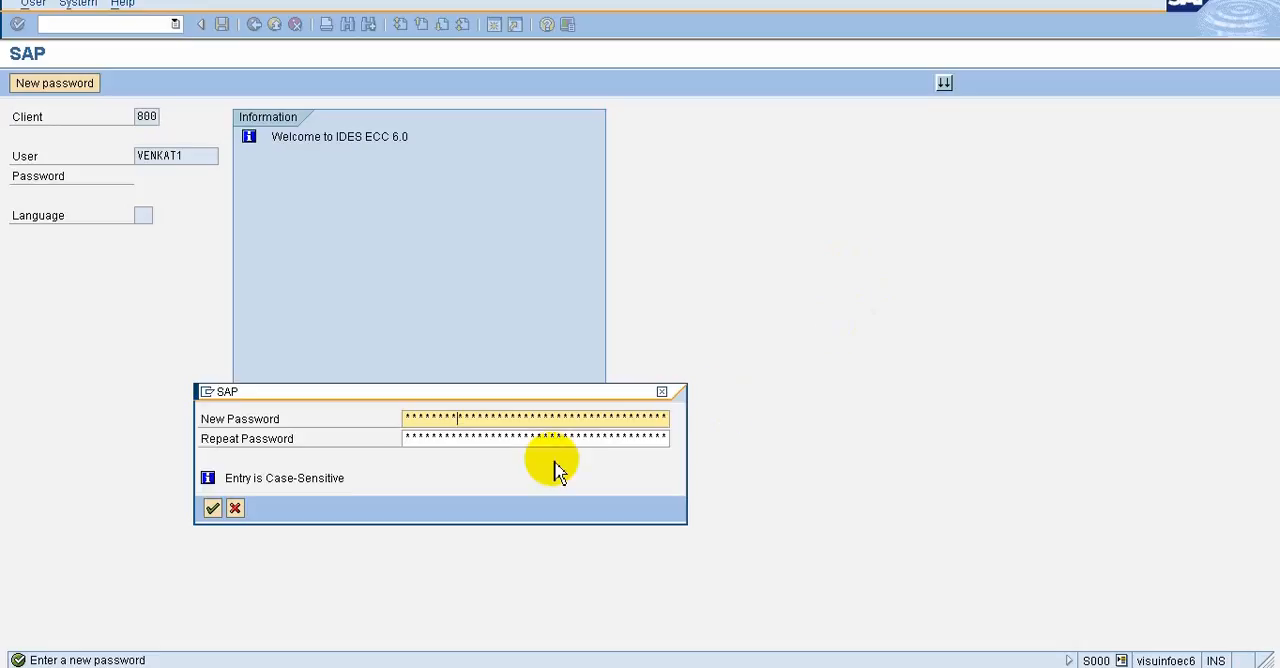
Replace the initial password with the new user's own password, repeat it to confirm, and acknowledge the copyright notice
left_click(472, 440)
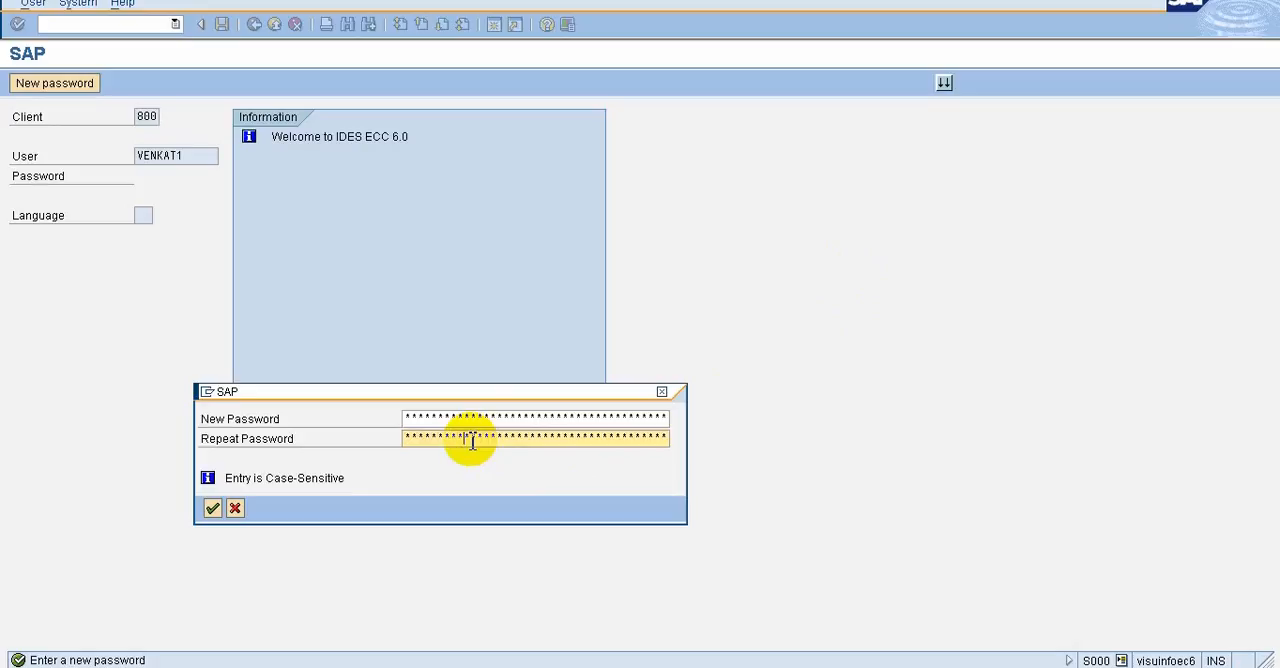
left_click(212, 509)
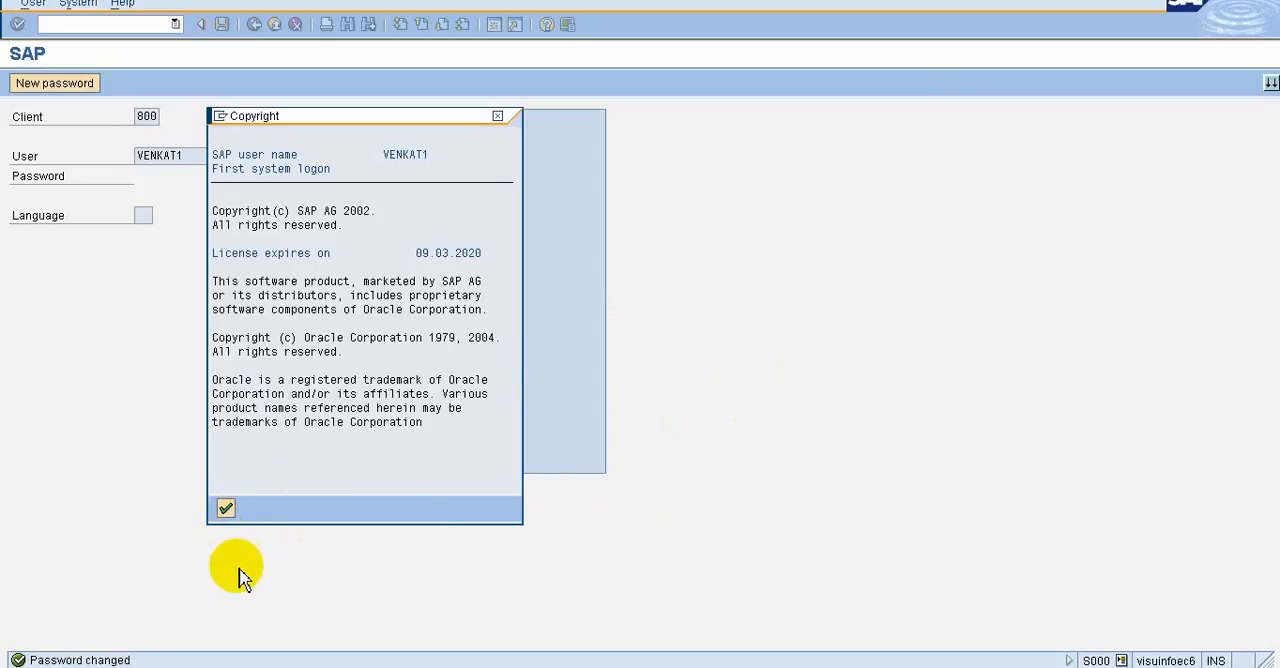
left_click(226, 509)
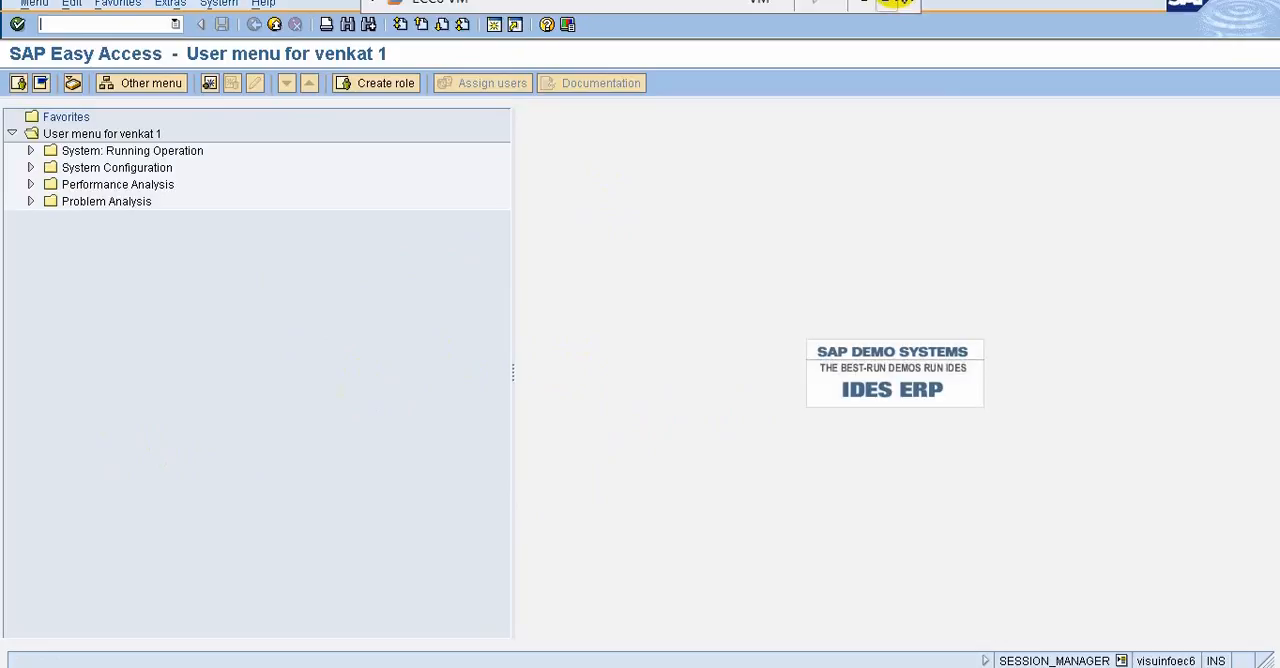
Switch to the presentation to check the SAP Screen Navigation topics slide, and return to the ECC6 VM
left_click(866, 4)
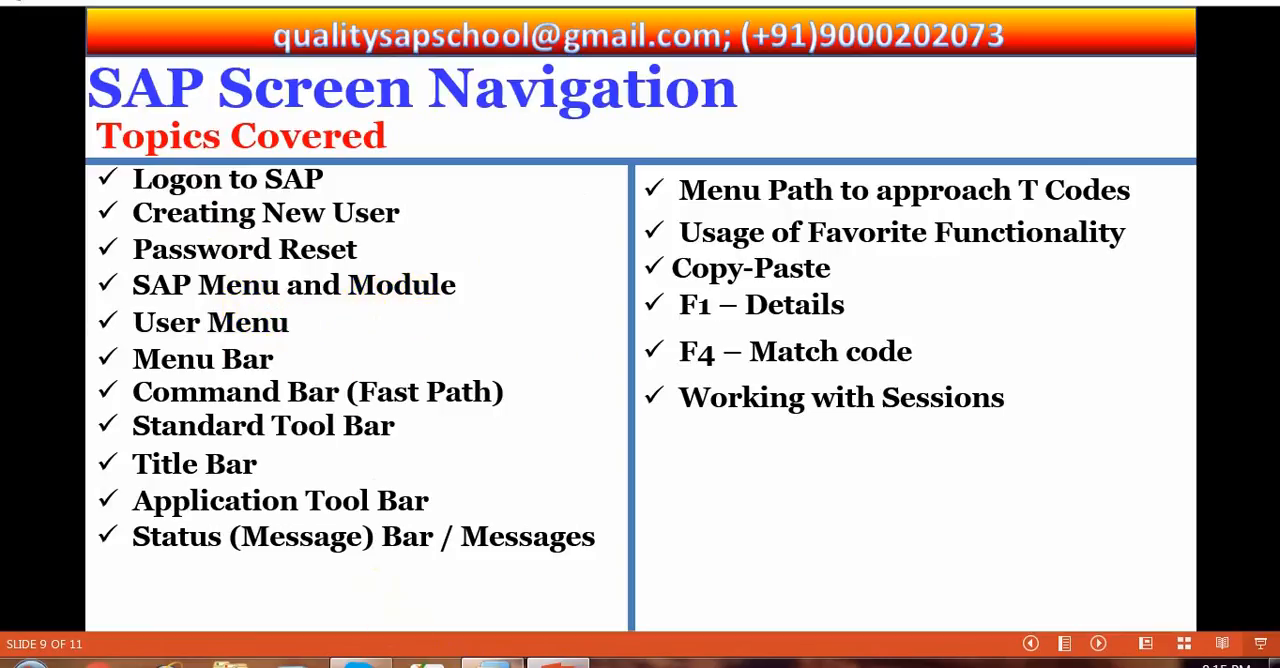
mouse_move(490, 663)
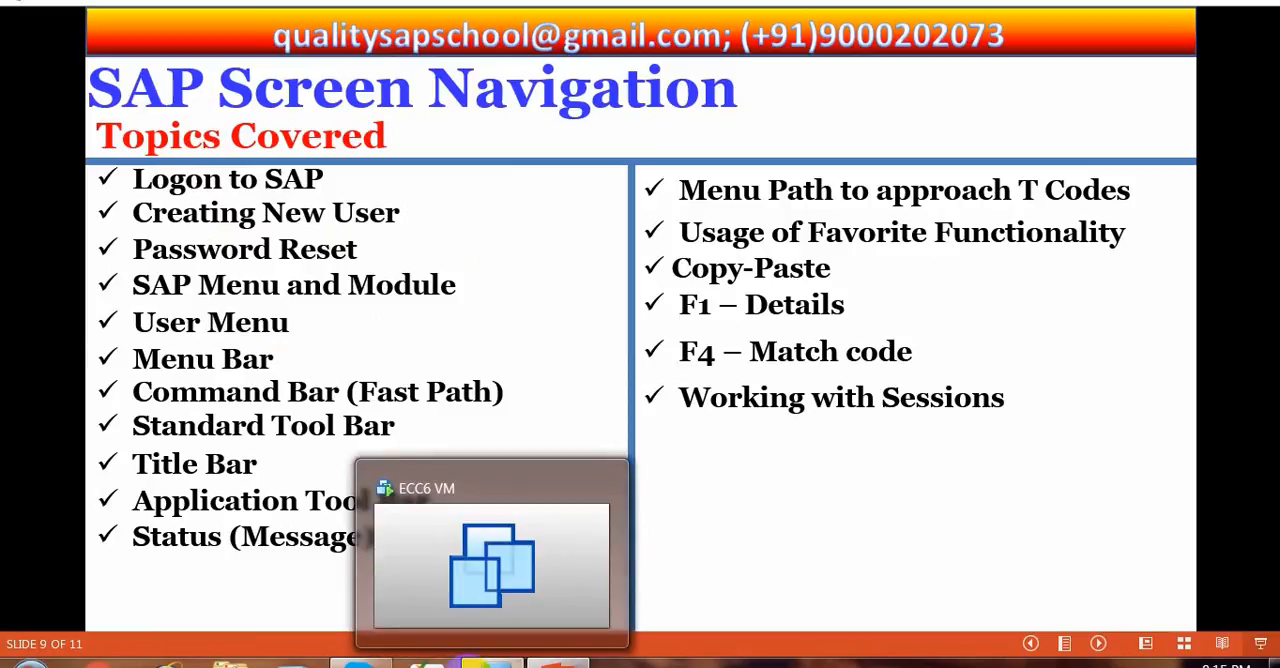
left_click(445, 660)
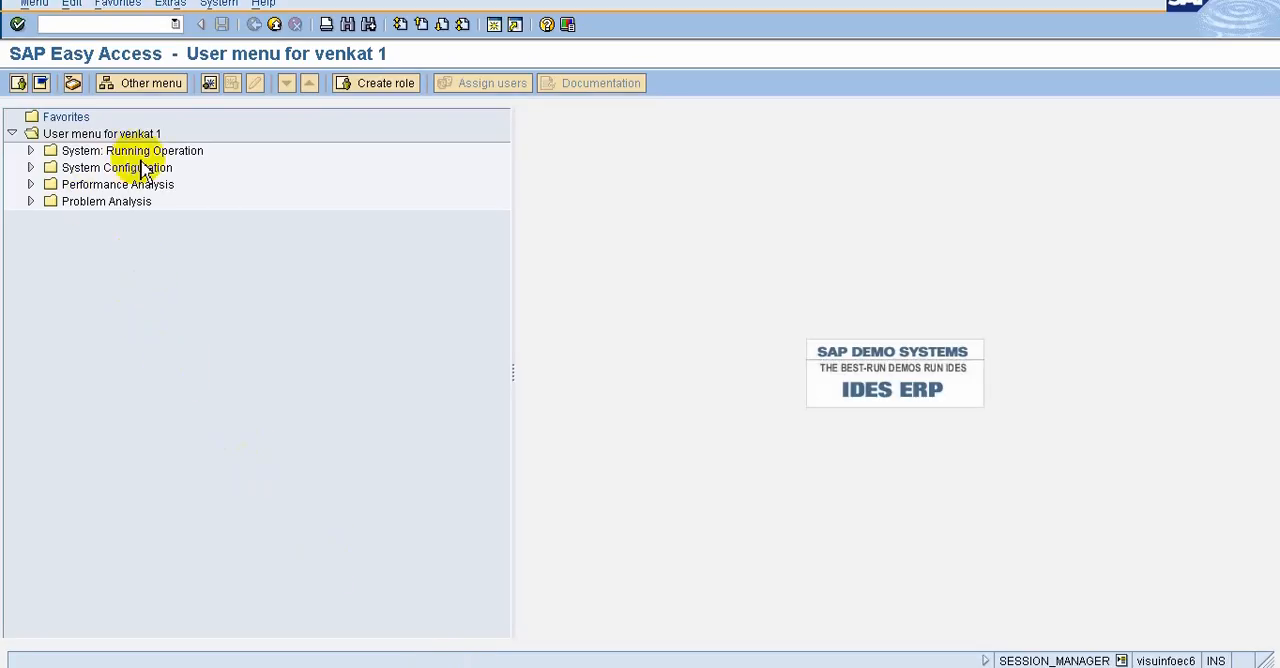
Compare the SAP menu with the new user's user menu by alternating between them twice
left_click(41, 84)
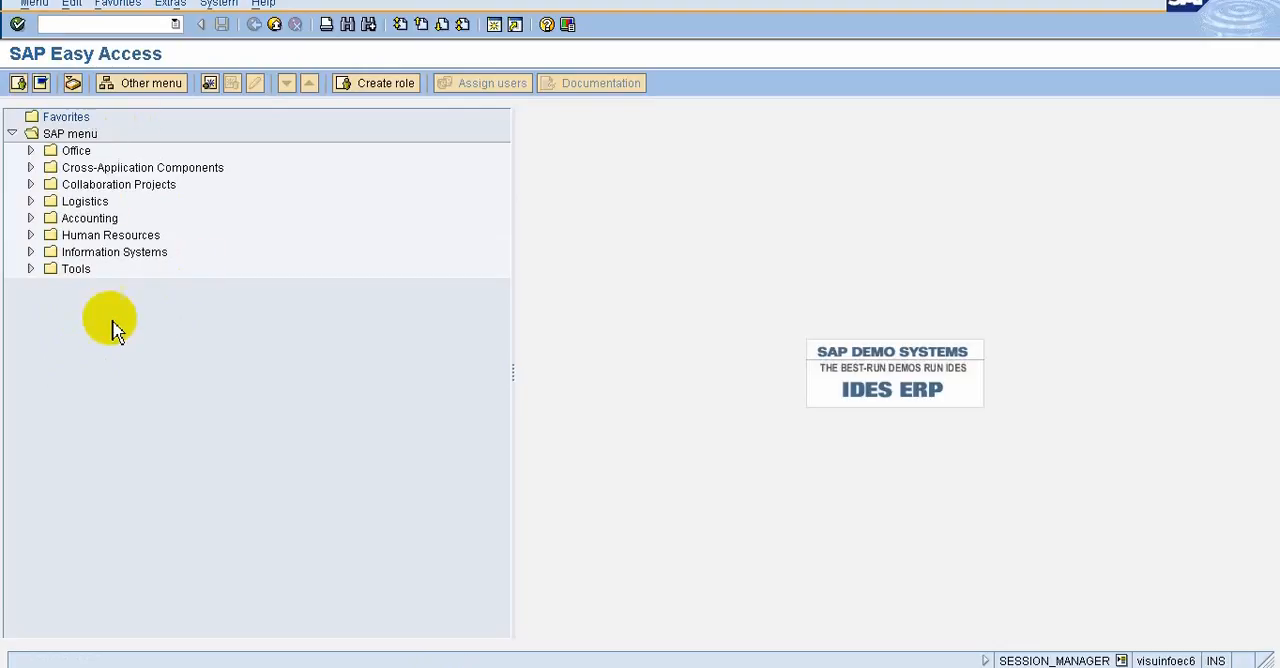
left_click(19, 82)
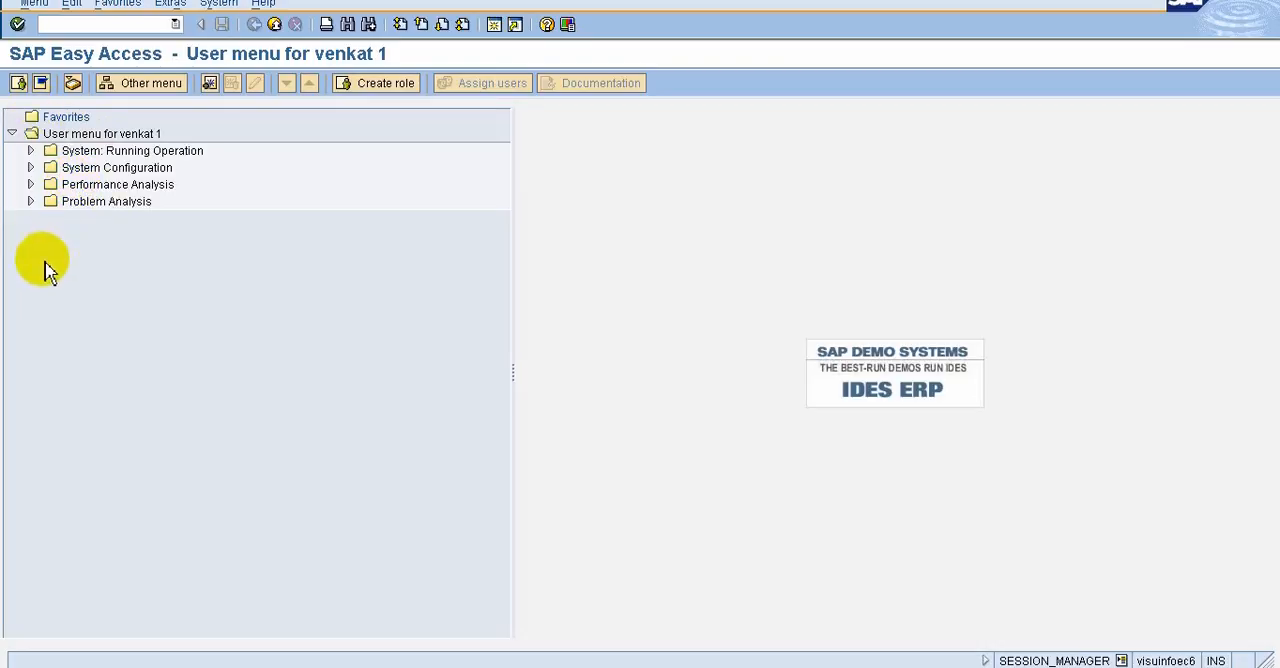
left_click(40, 84)
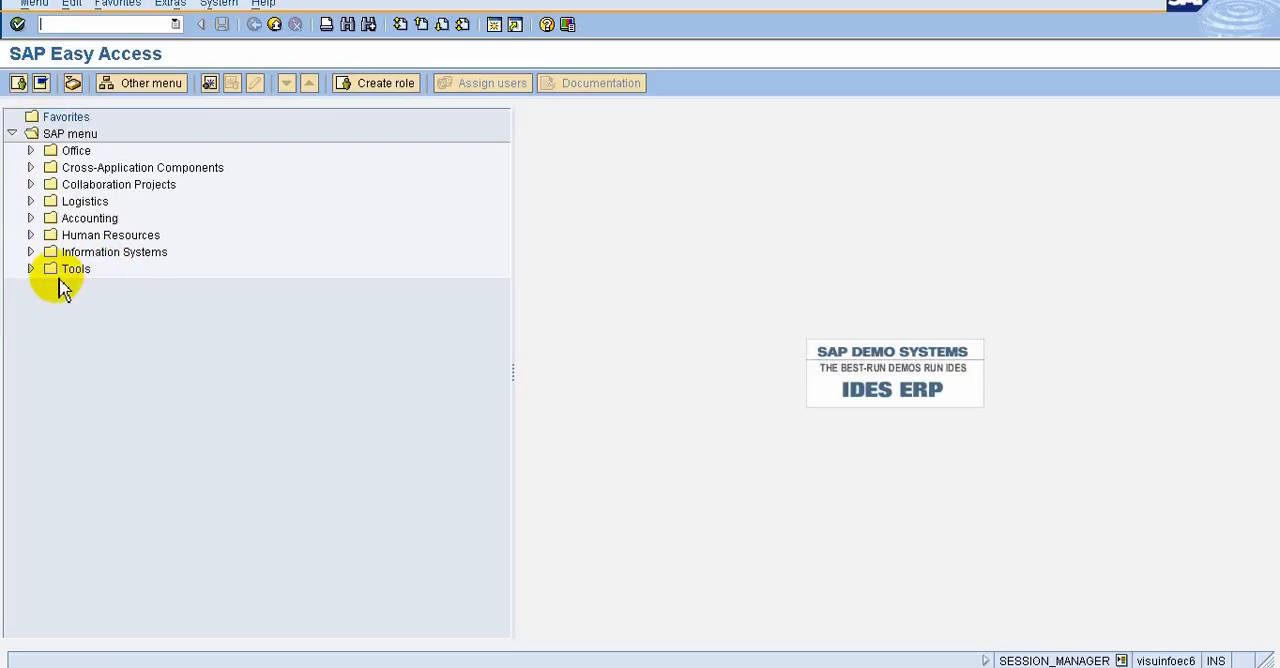
left_click(21, 85)
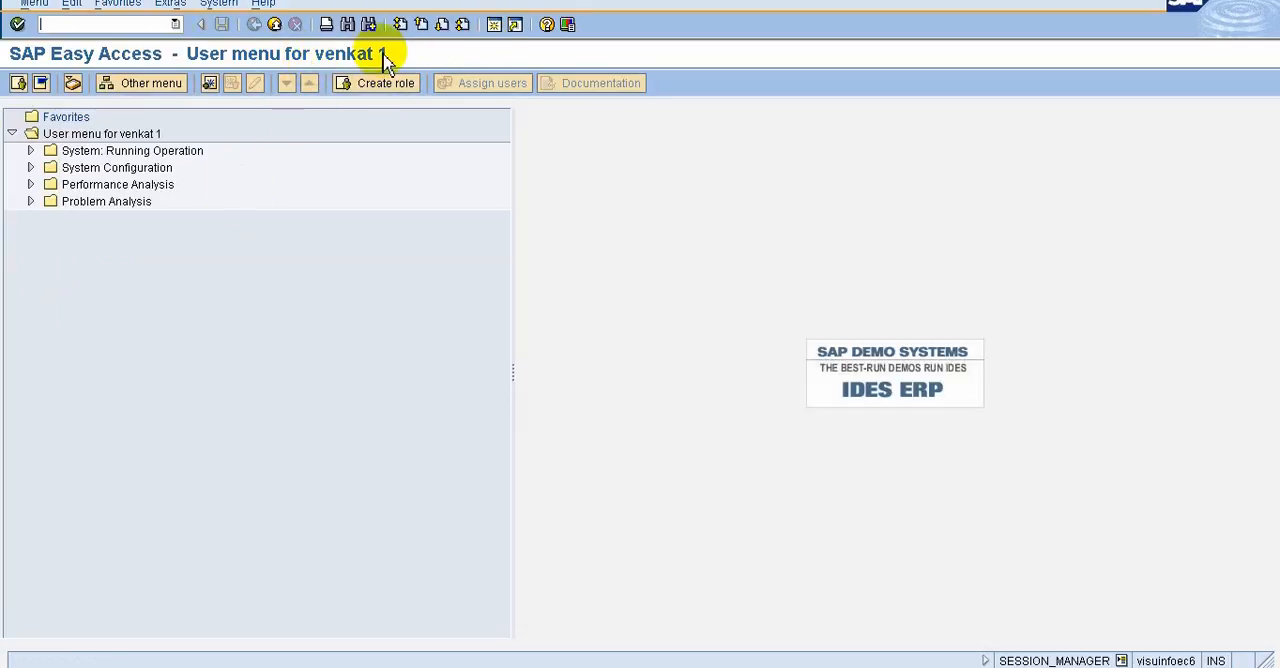
Review the topics slide in the presentation again and switch back to the SAP Easy Access screen
mouse_move(750, 2)
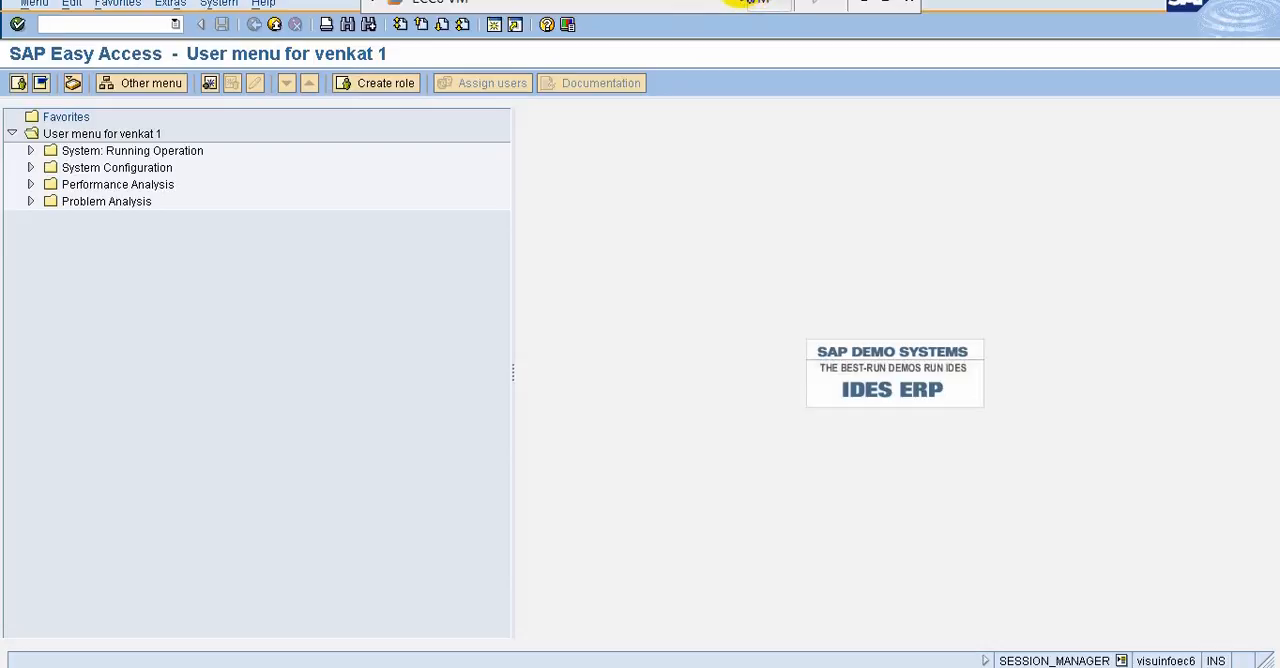
left_click(868, 2)
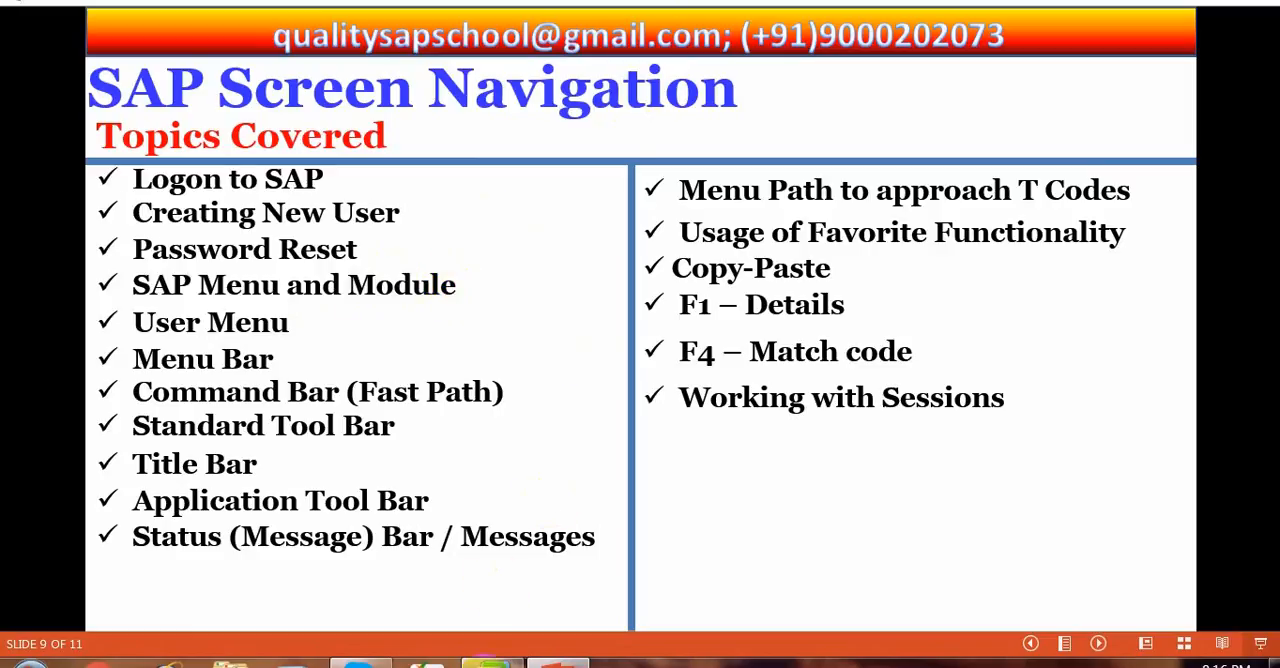
left_click(468, 660)
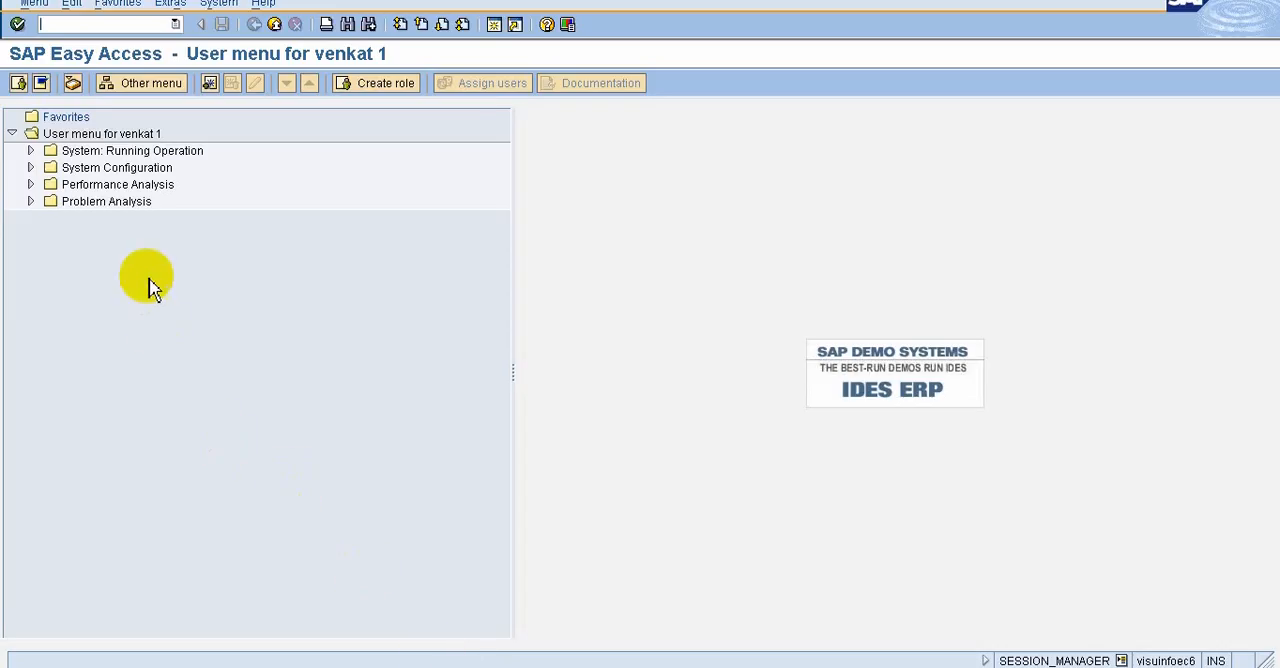
Display the SAP menu and expand the Purchasing folder in Materials Management under Logistics
left_click(40, 85)
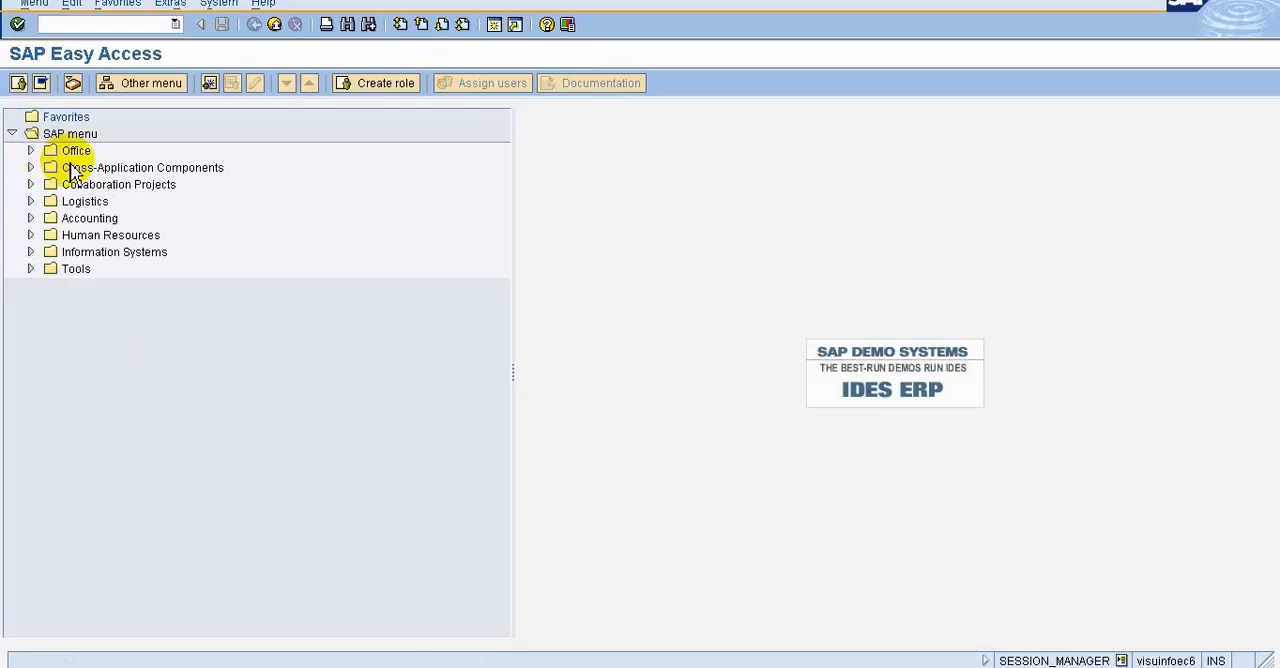
left_click(33, 201)
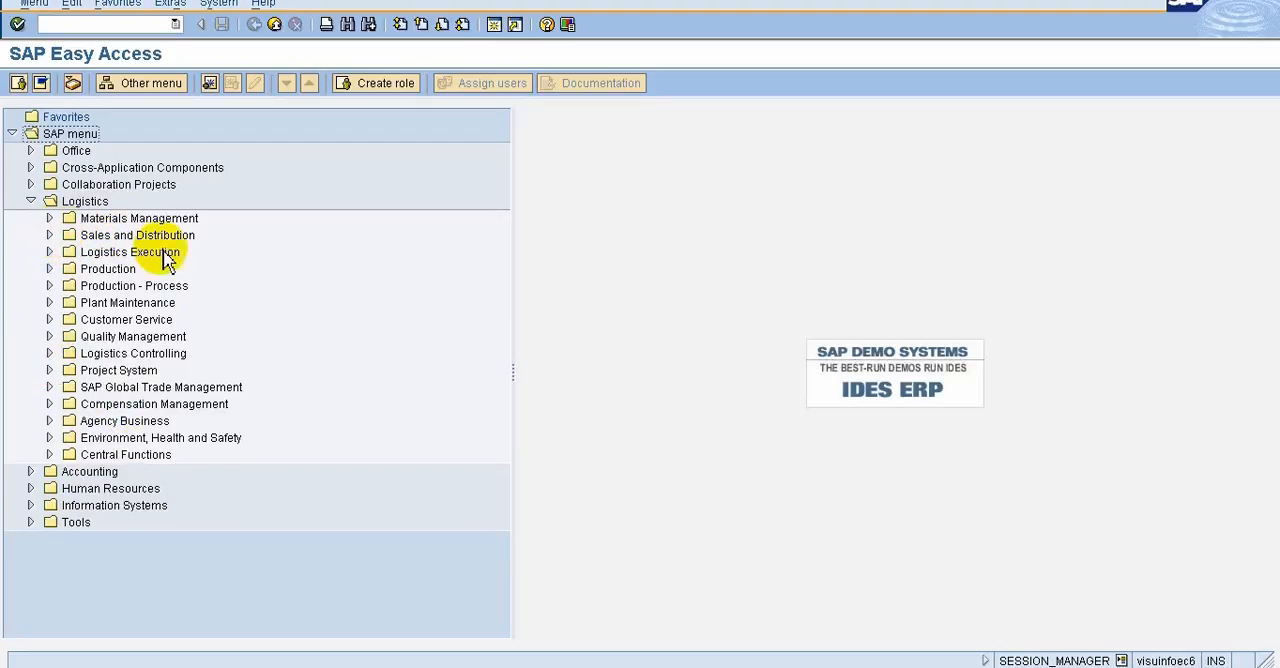
left_click(50, 219)
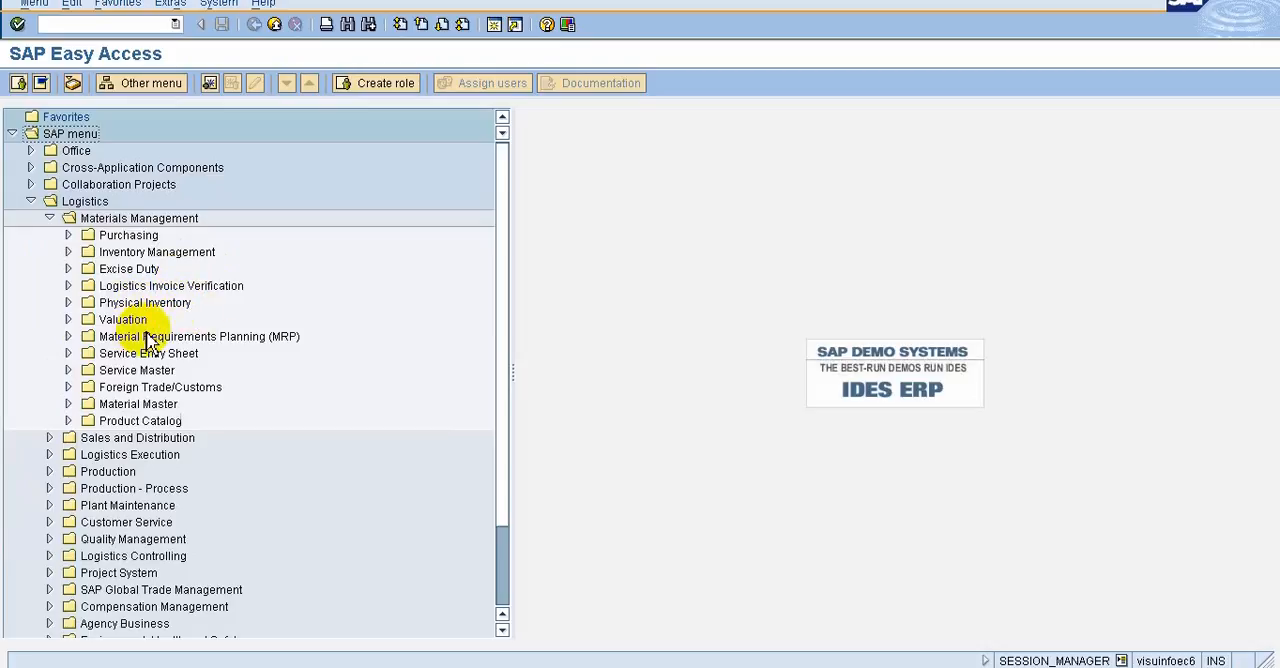
left_click(68, 235)
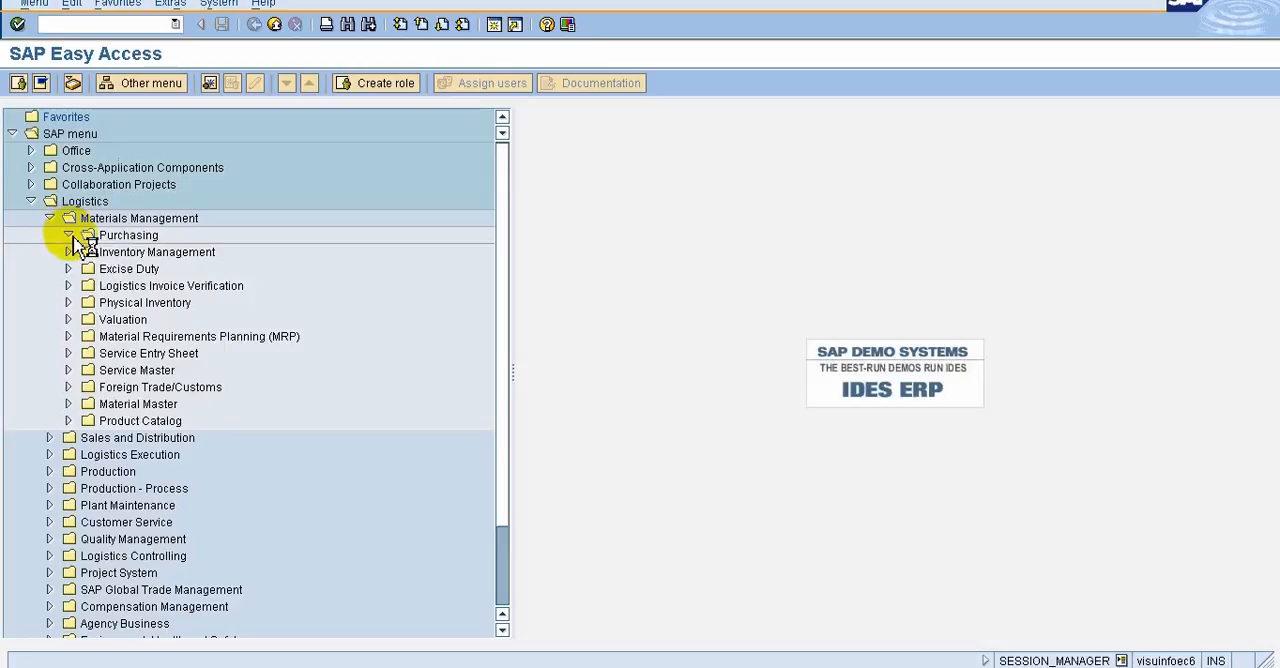
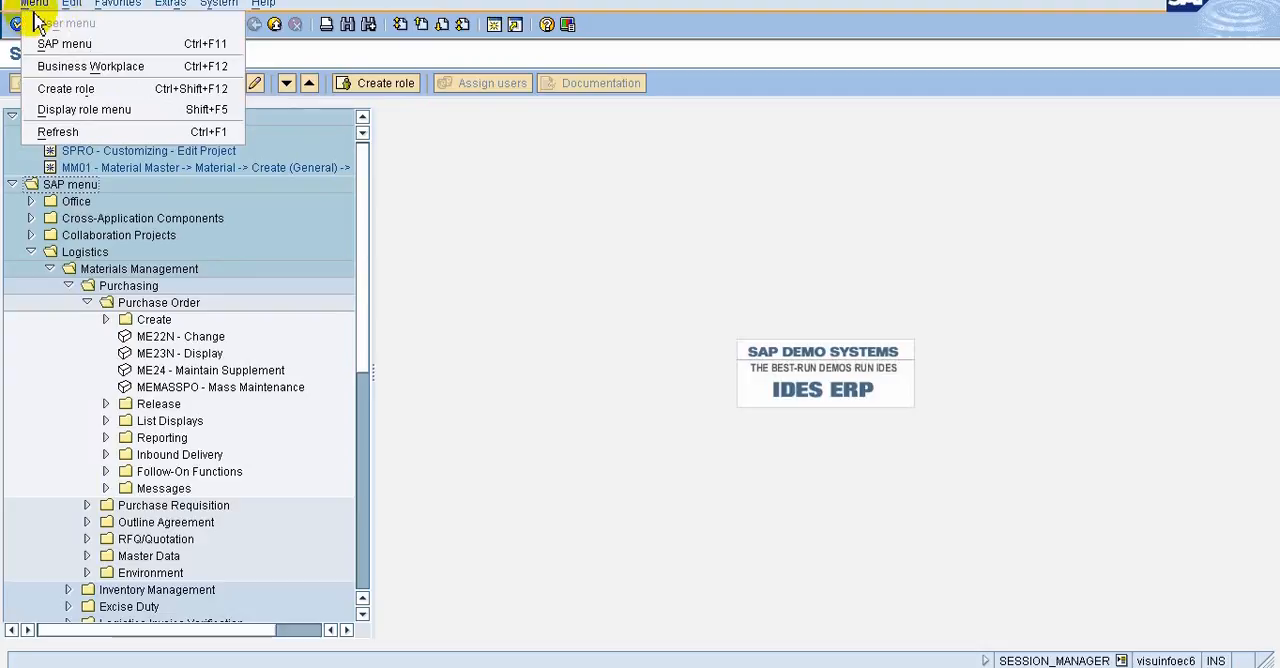
Expand the Create folder under Purchase Order and execute the ME21N - Vendor/Supplying Plant Known transaction
mouse_move(71, 14)
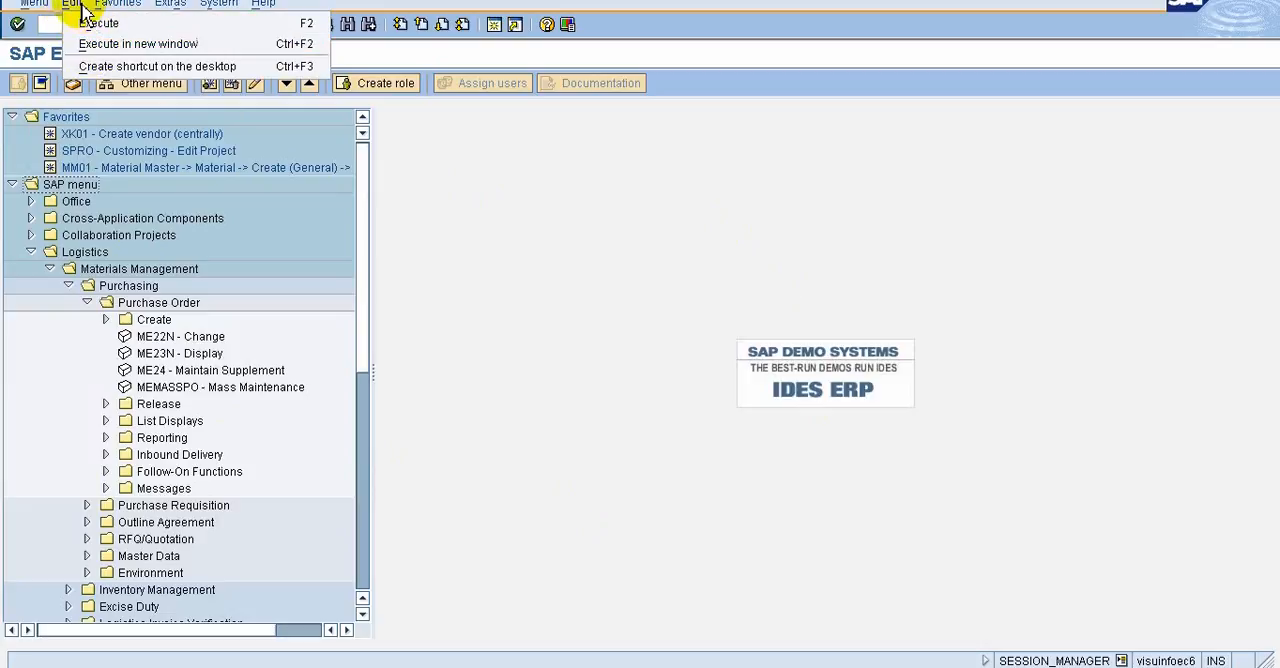
left_click(602, 397)
left_click(156, 337)
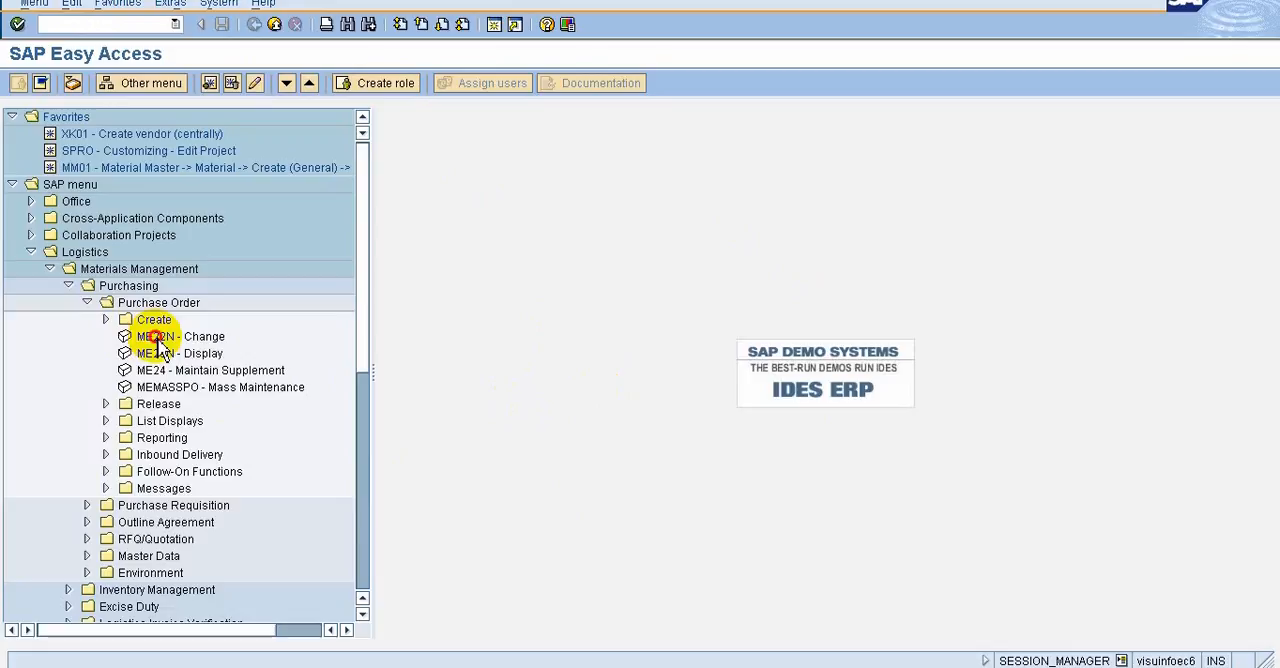
left_click(105, 319)
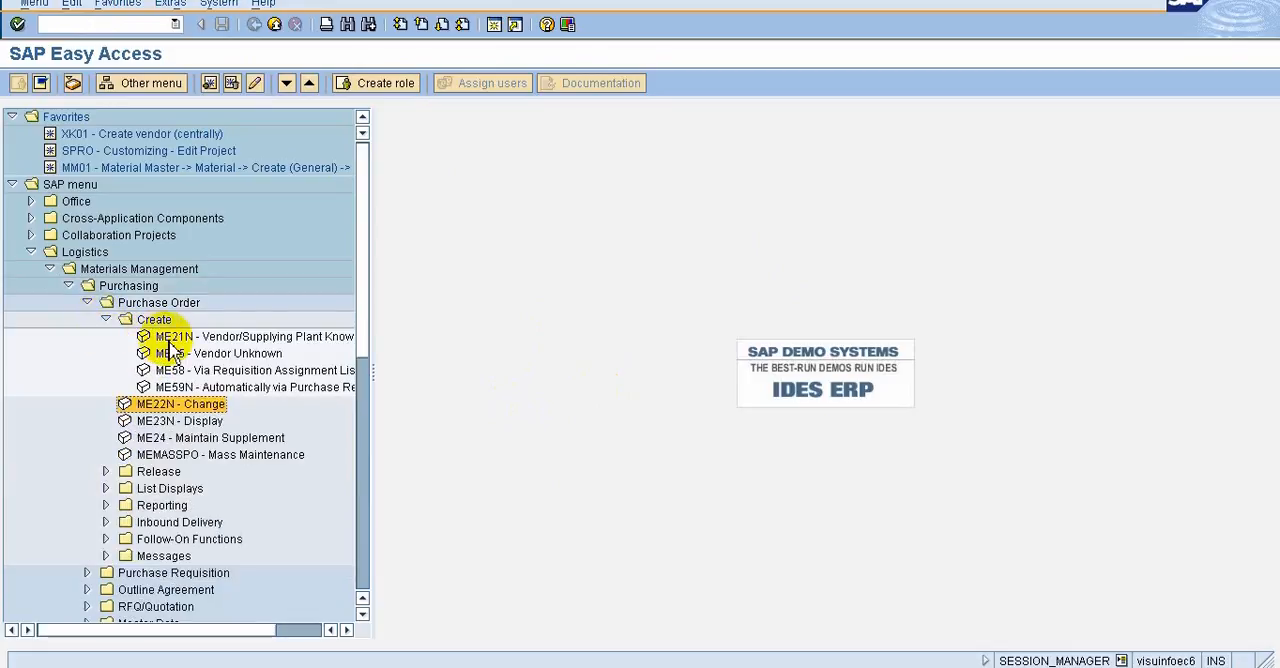
left_click(170, 338)
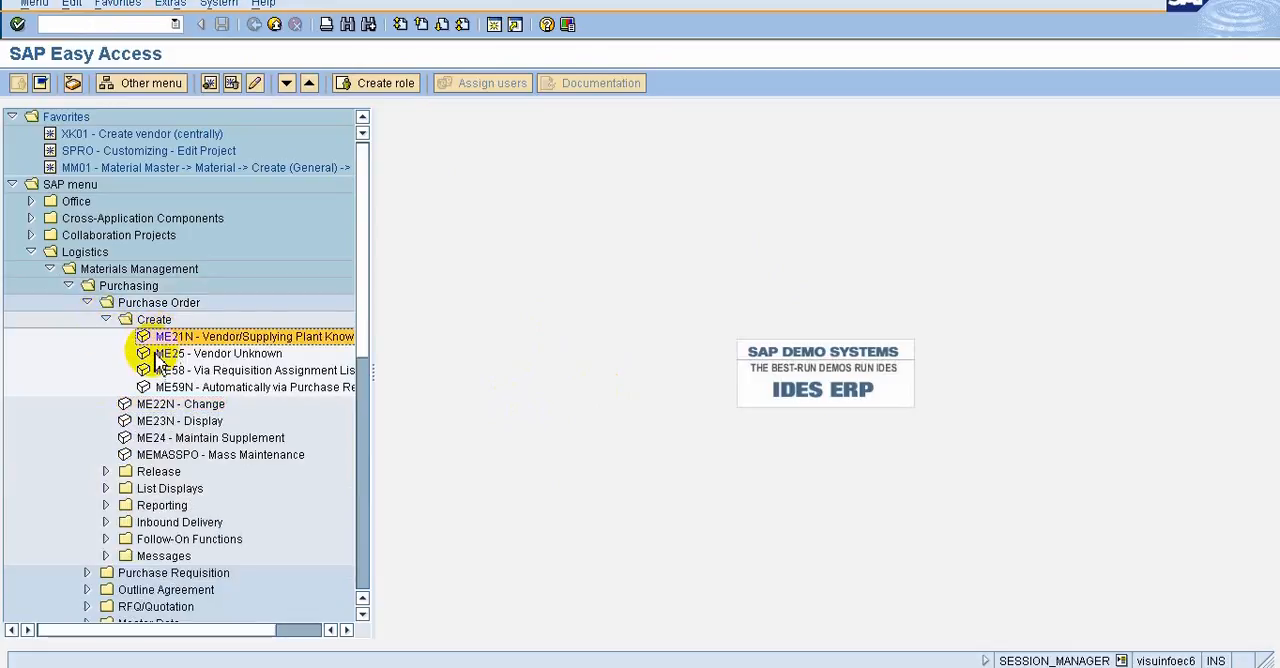
left_click(72, 4)
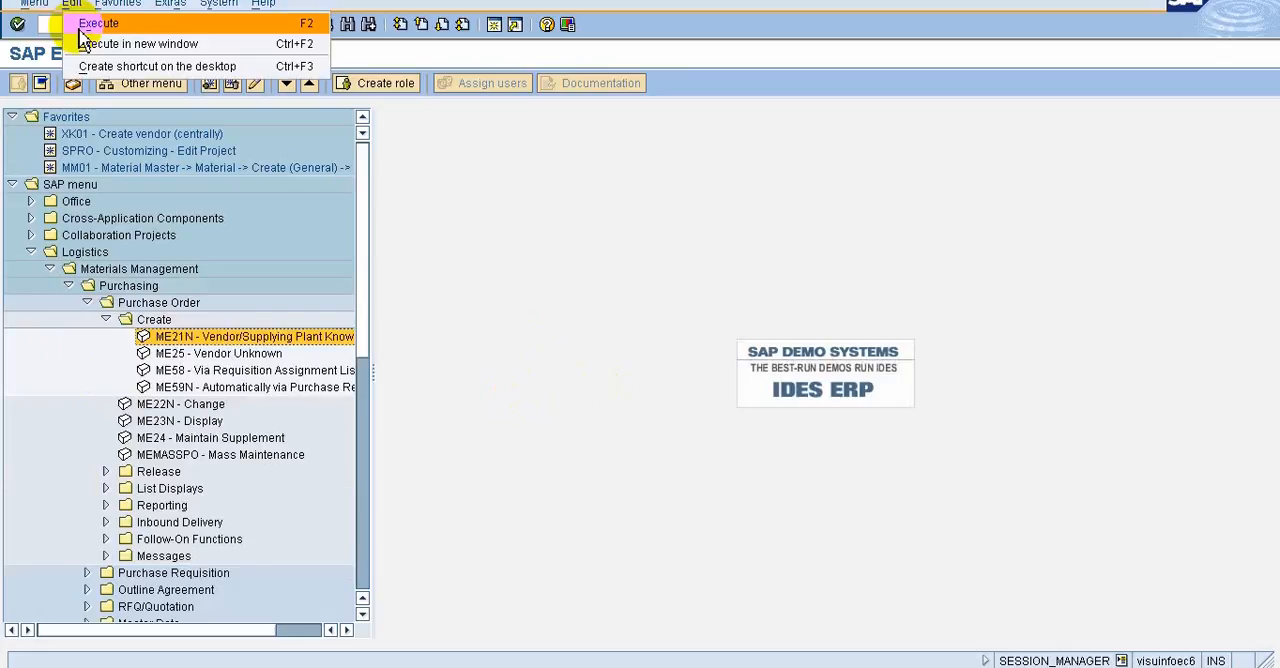
left_click(96, 24)
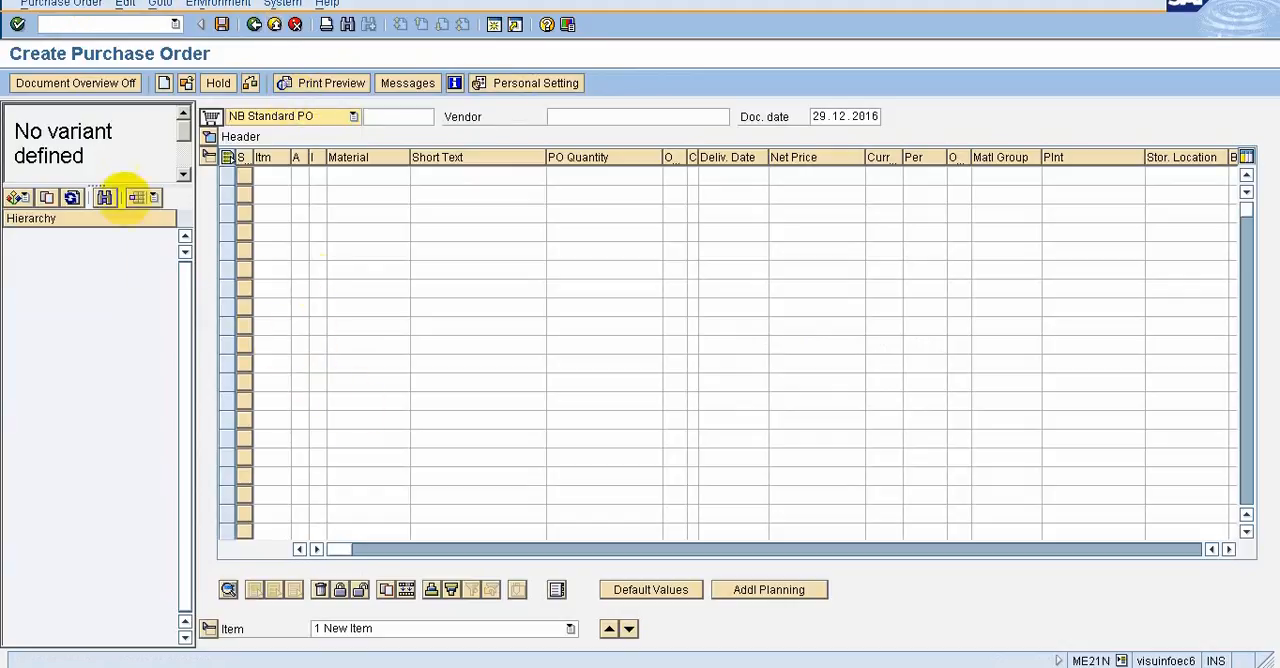
Examine the Purchase Order, Edit and Goto commands available on the Create Purchase Order screen
left_click(62, 4)
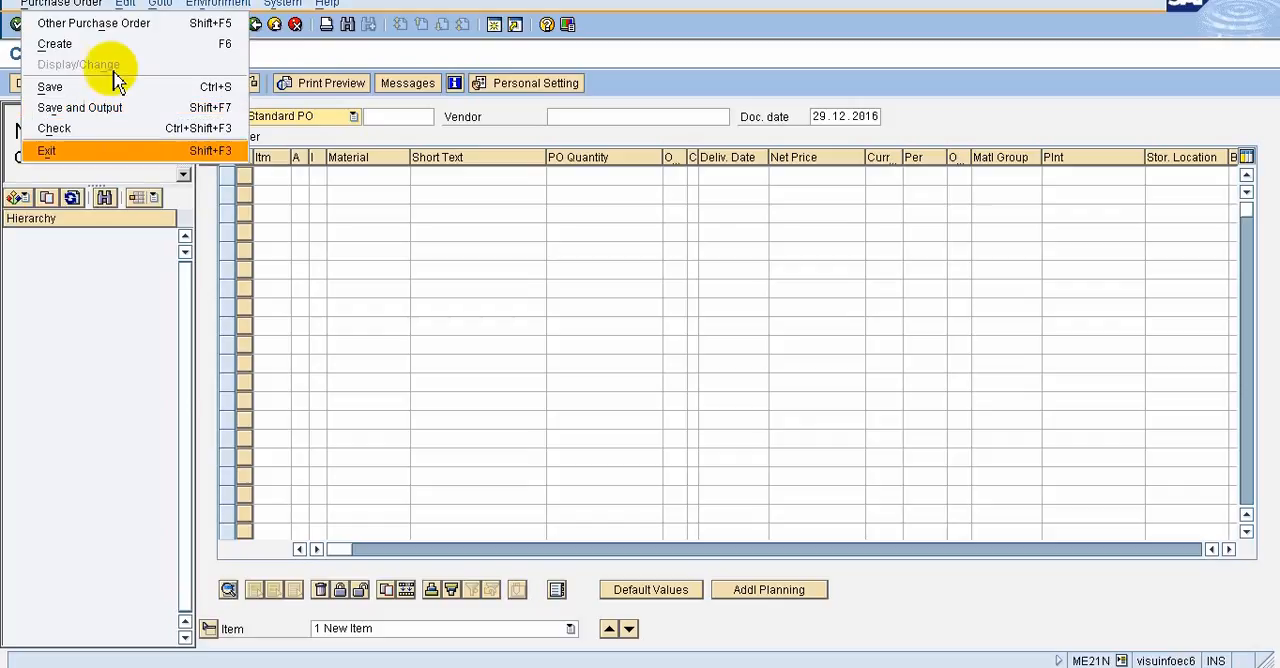
mouse_move(122, 9)
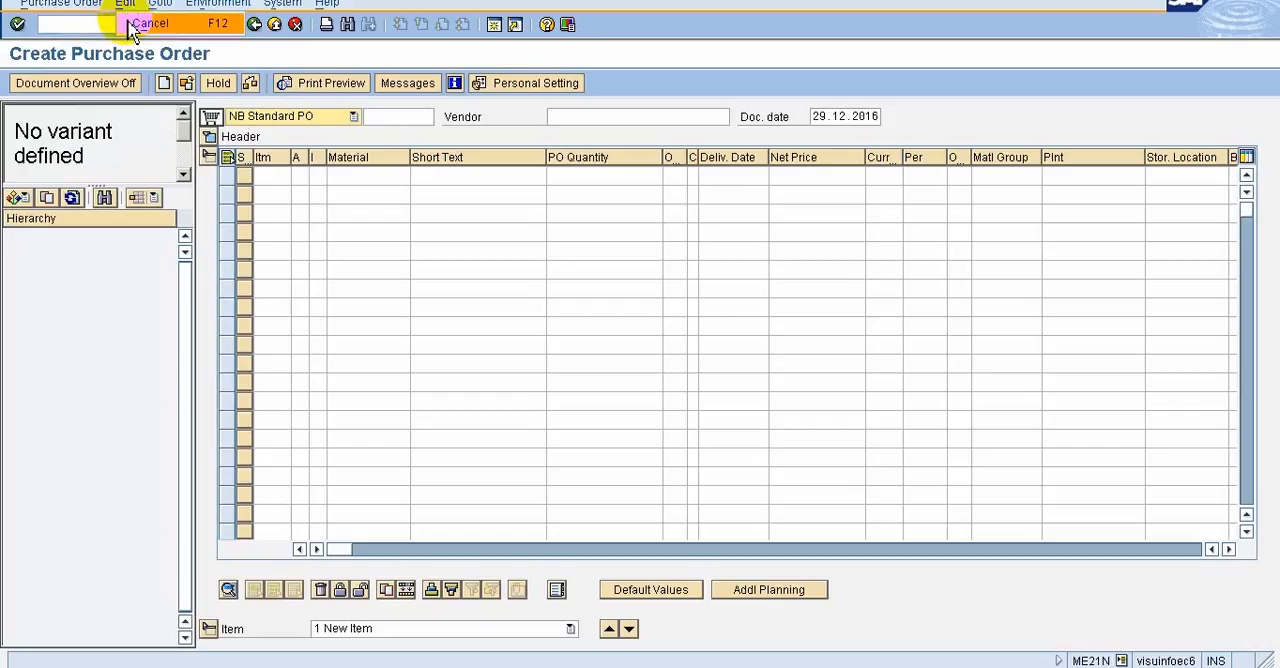
mouse_move(162, 6)
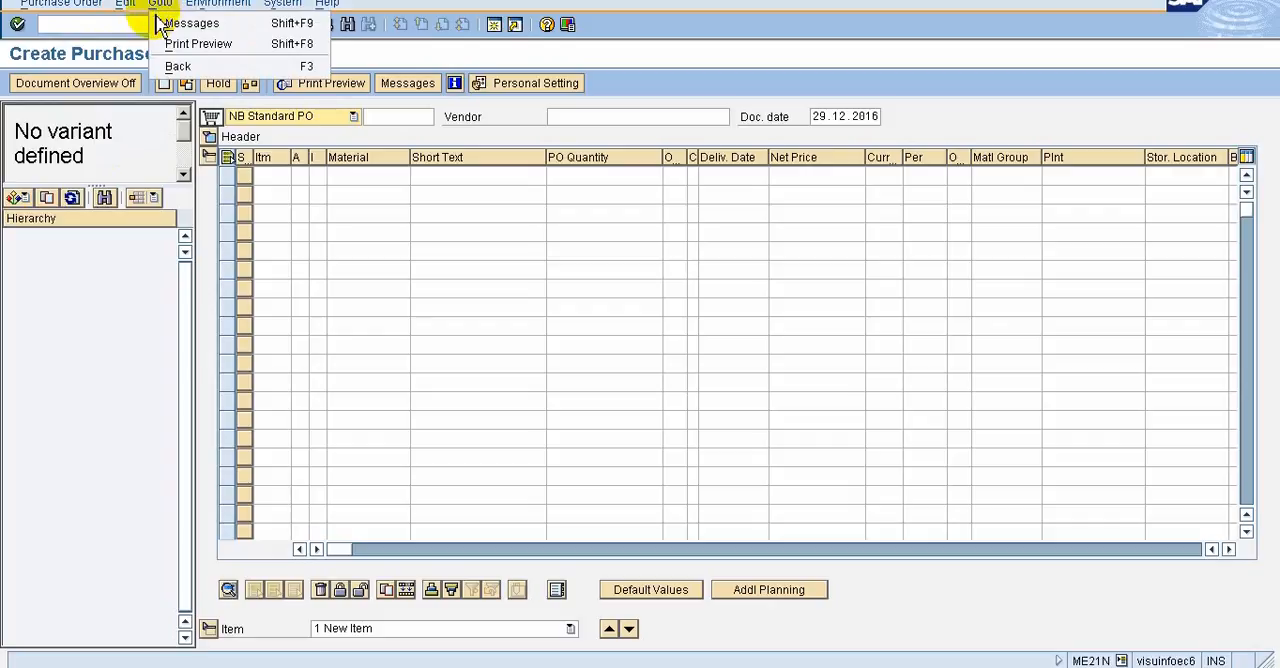
left_click(173, 30)
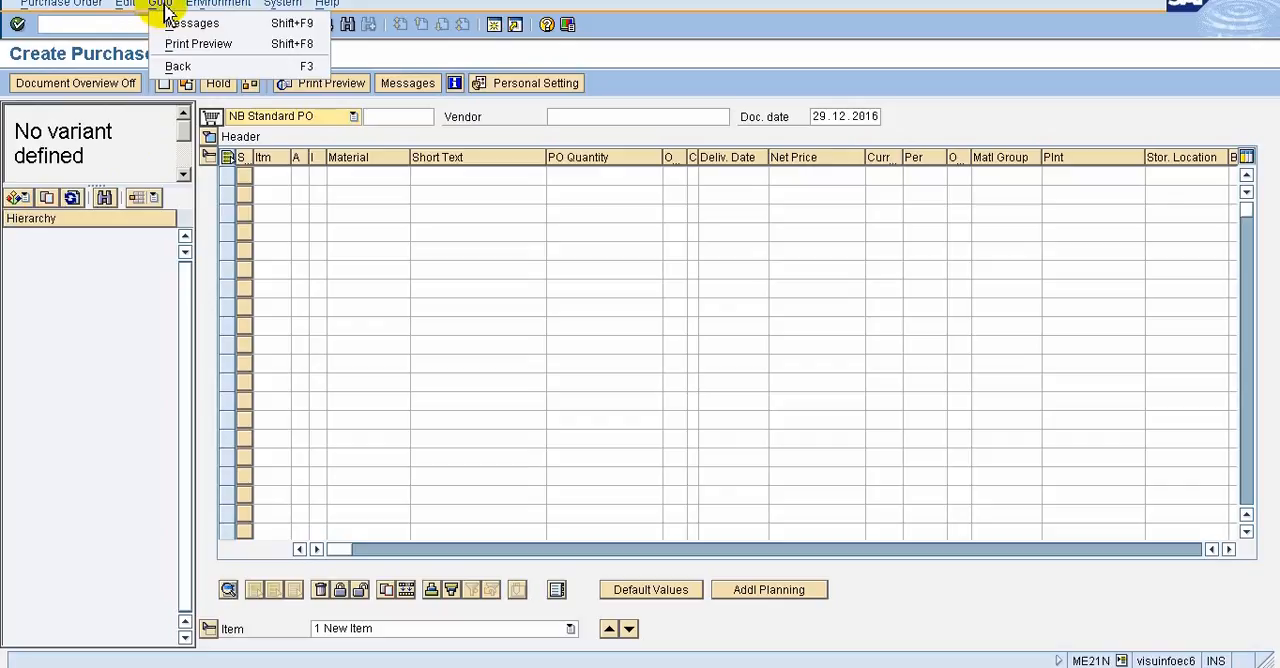
left_click(659, 81)
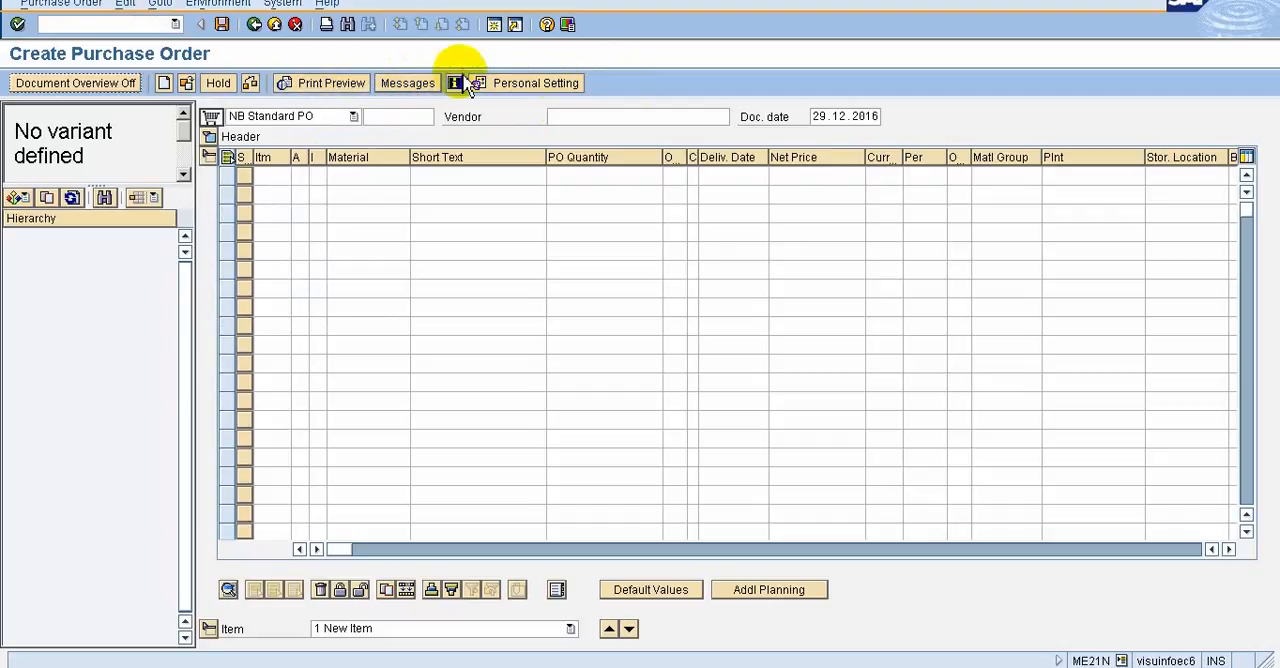
left_click(162, 5)
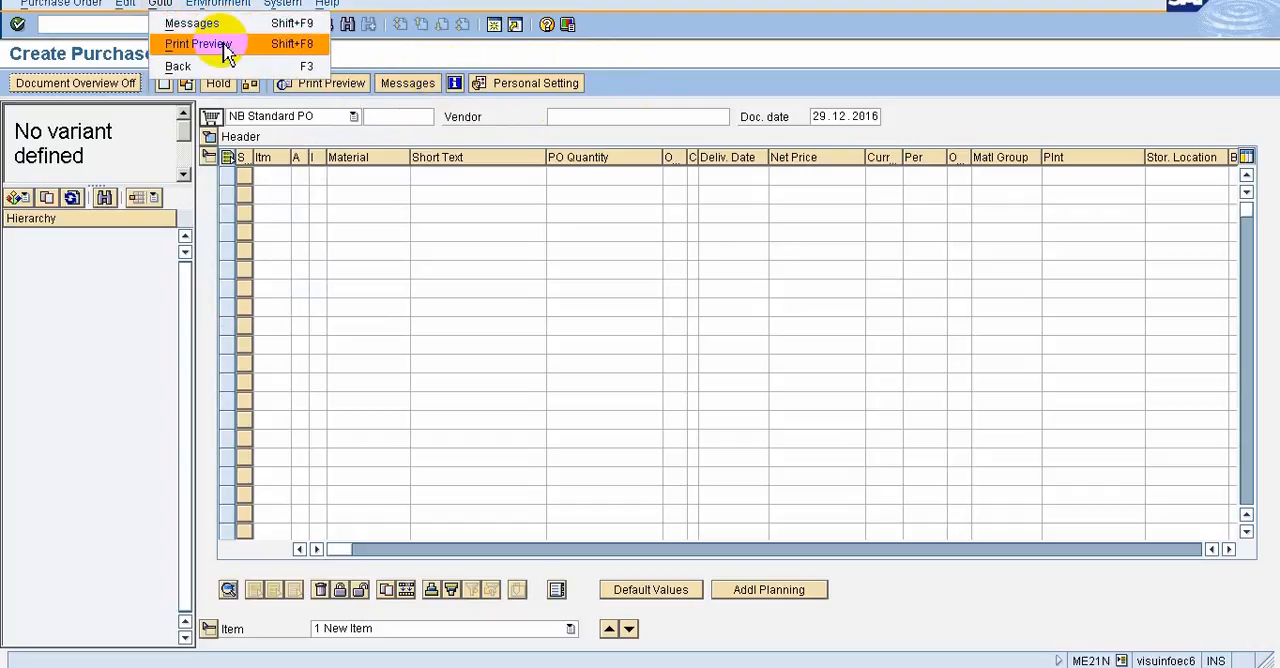
left_click(647, 82)
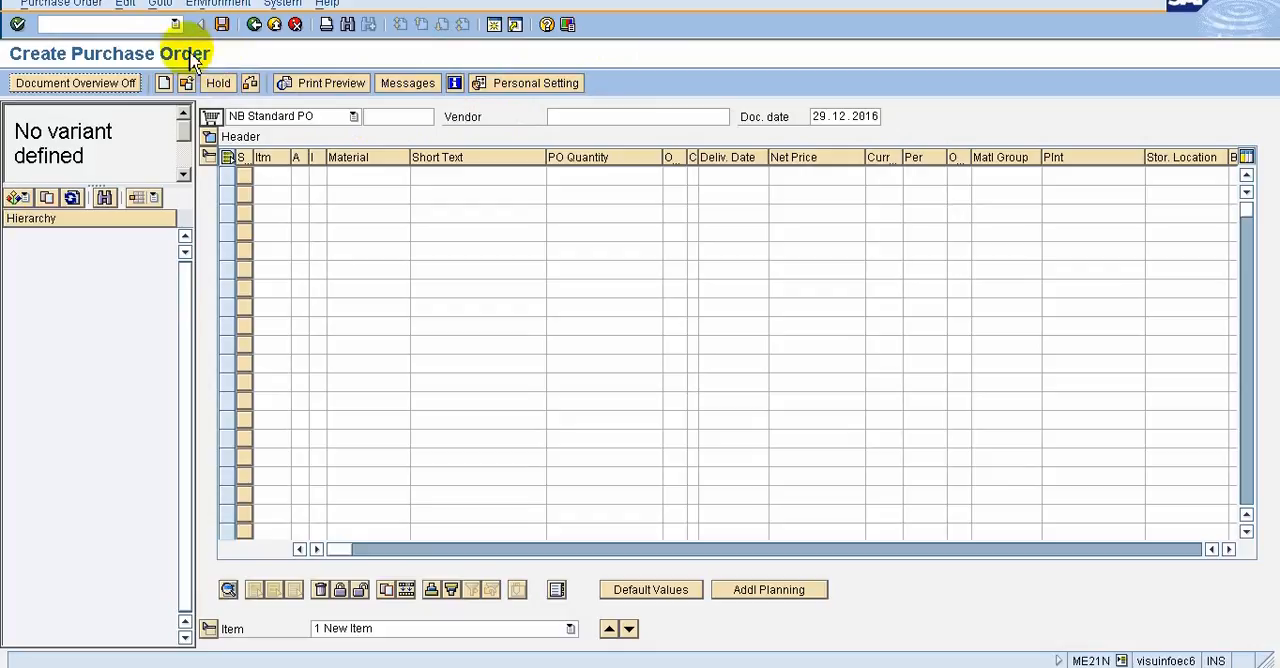
Examine the related records offered under Environment, such as Material, Vendor and Info Record, including from the first item's Material field
left_click(162, 4)
left_click(195, 5)
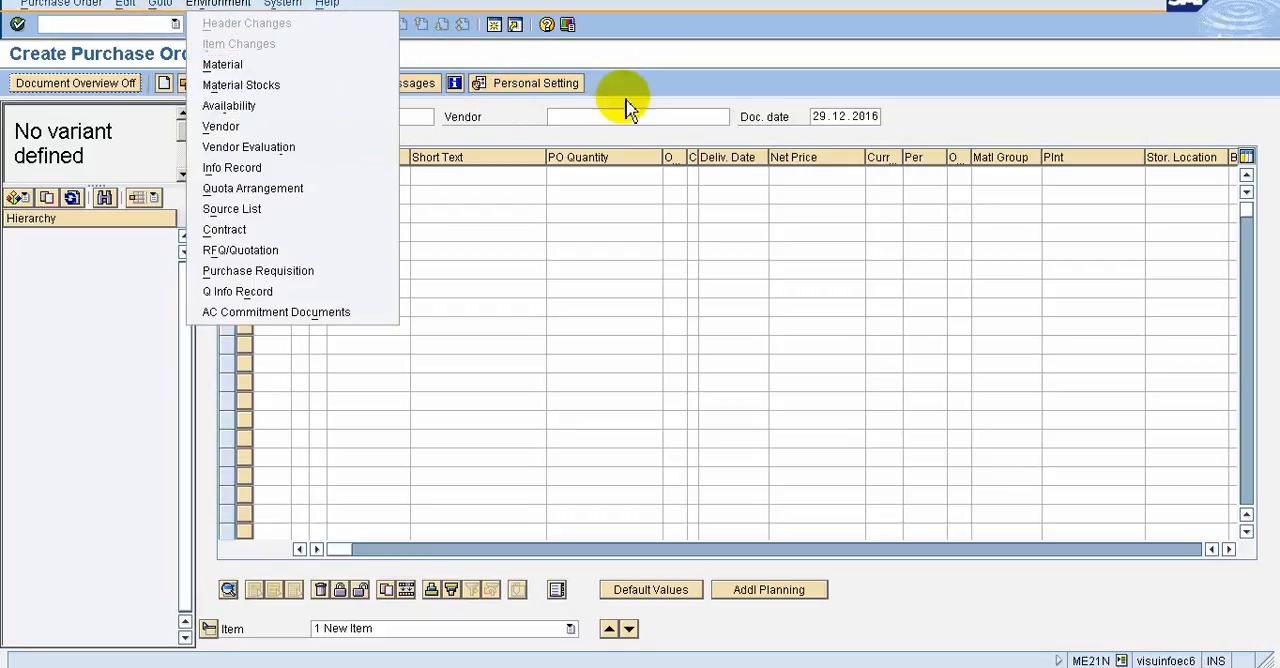
left_click(704, 80)
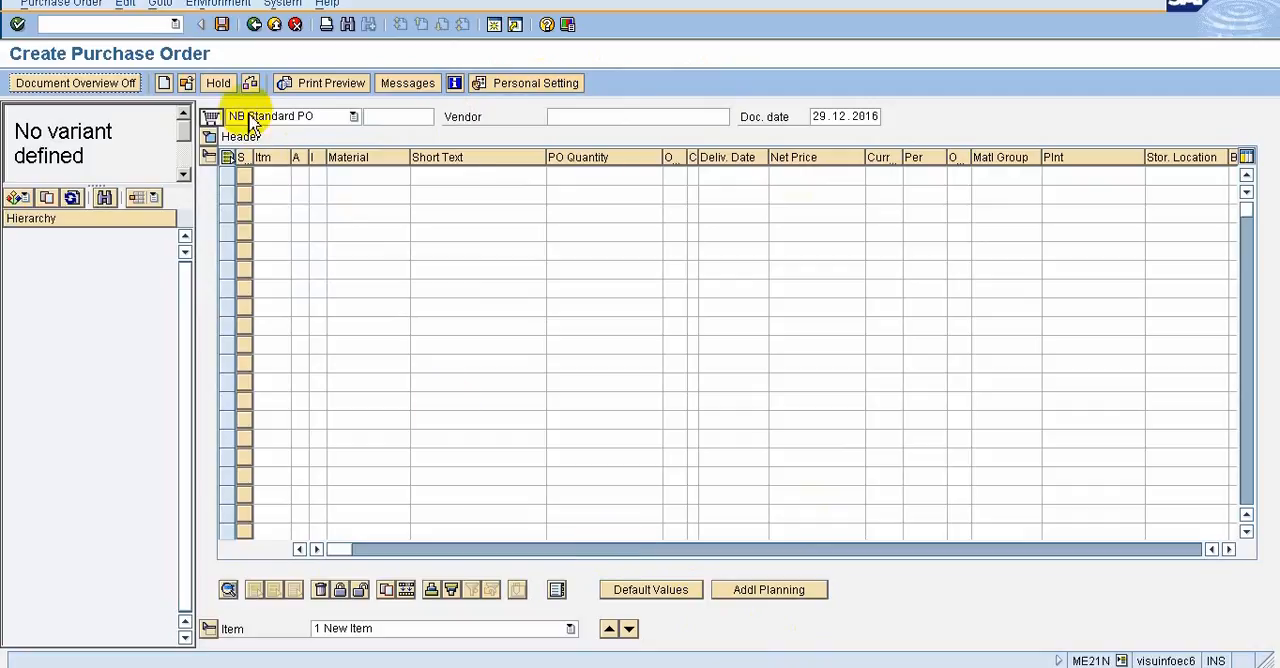
left_click(207, 5)
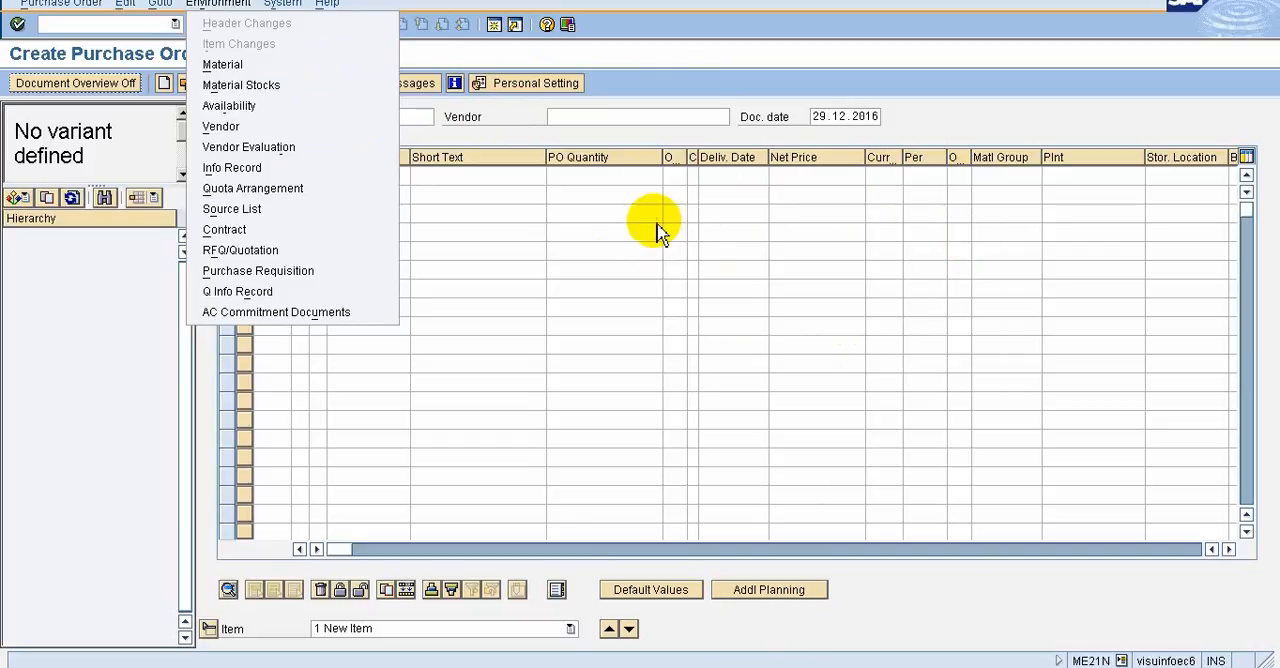
left_click(480, 195)
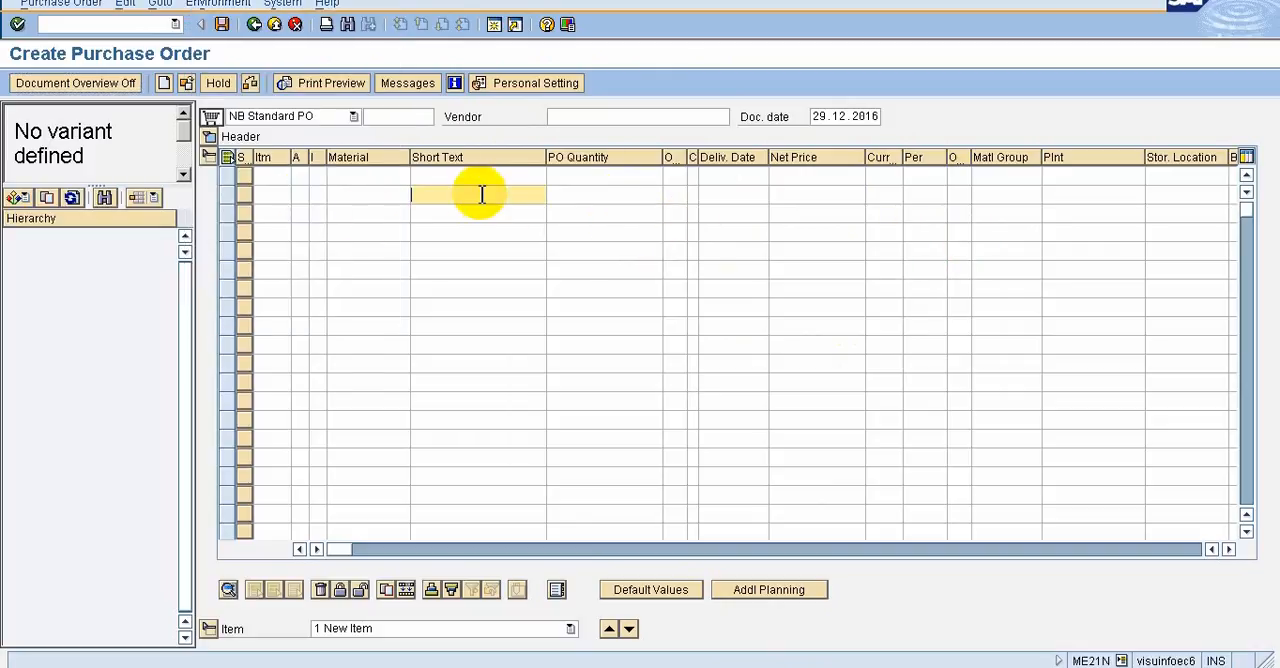
left_click(377, 178)
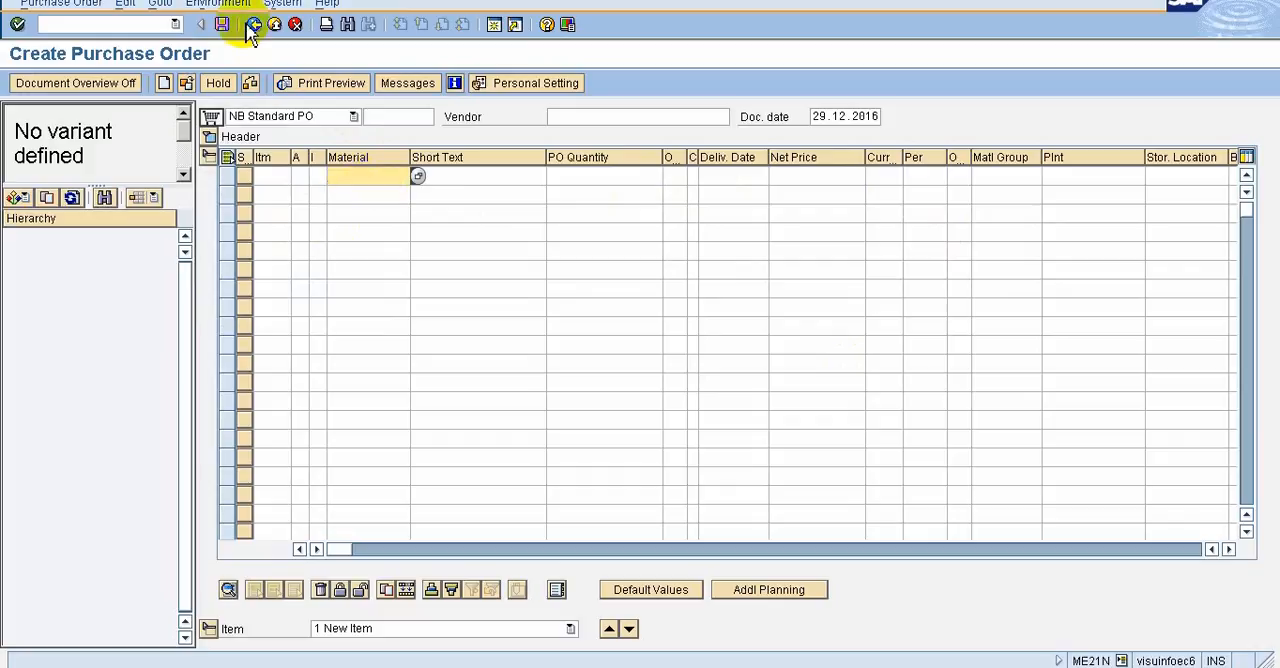
left_click(220, 4)
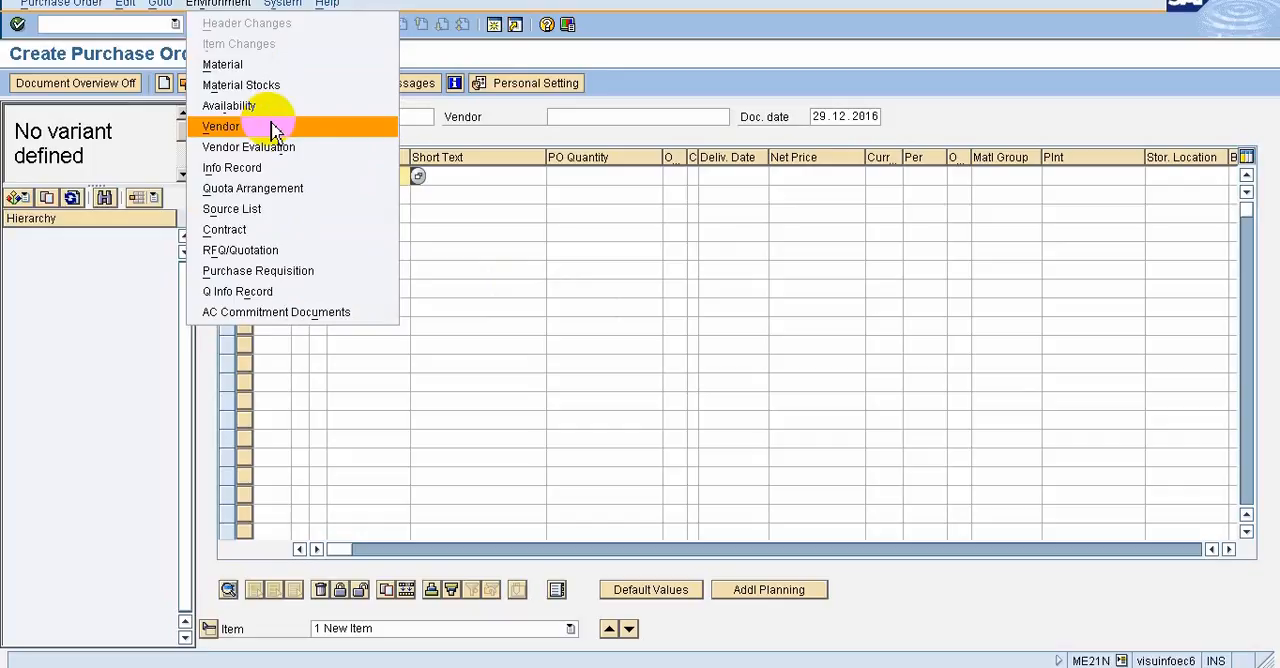
left_click(278, 128)
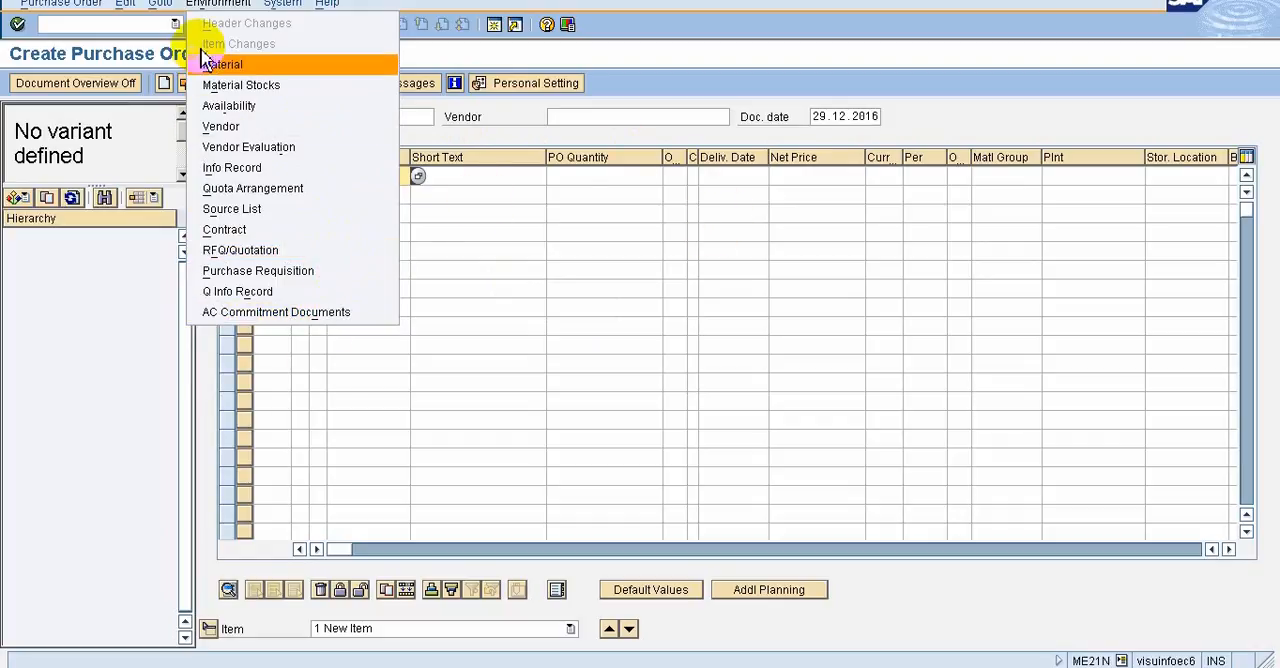
left_click(211, 8)
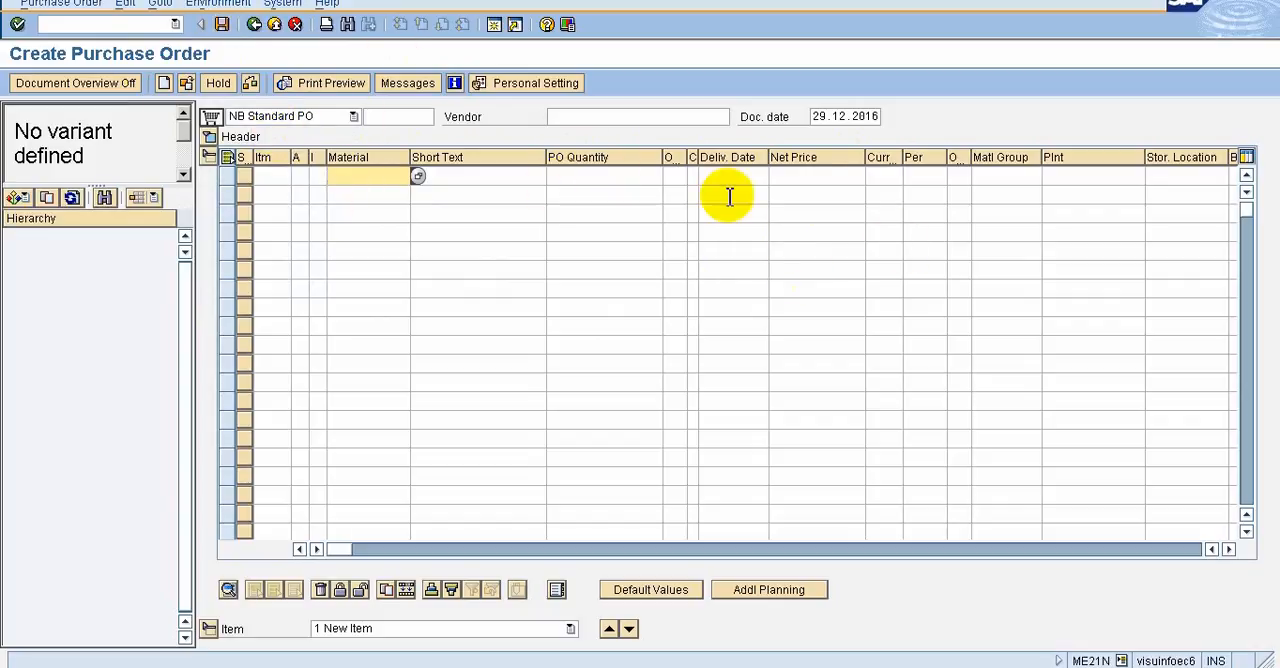
left_click(222, 6)
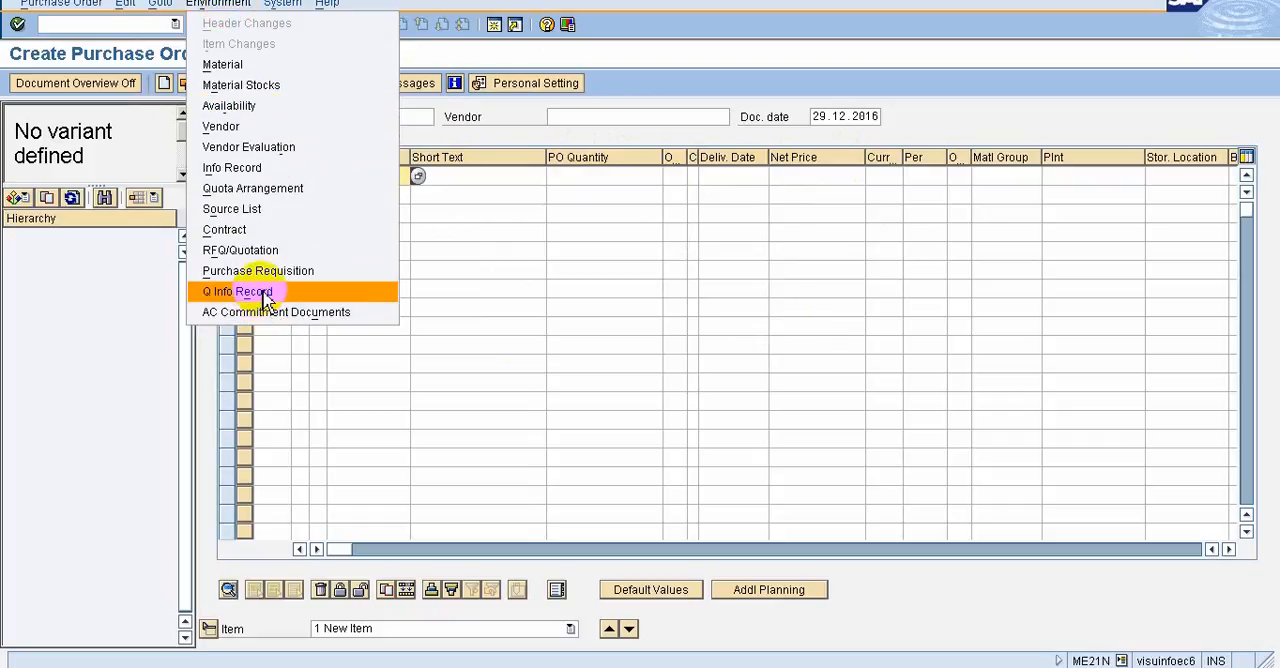
Try to display the Q Info Record for the first item line from its Info Record field
left_click(1187, 556)
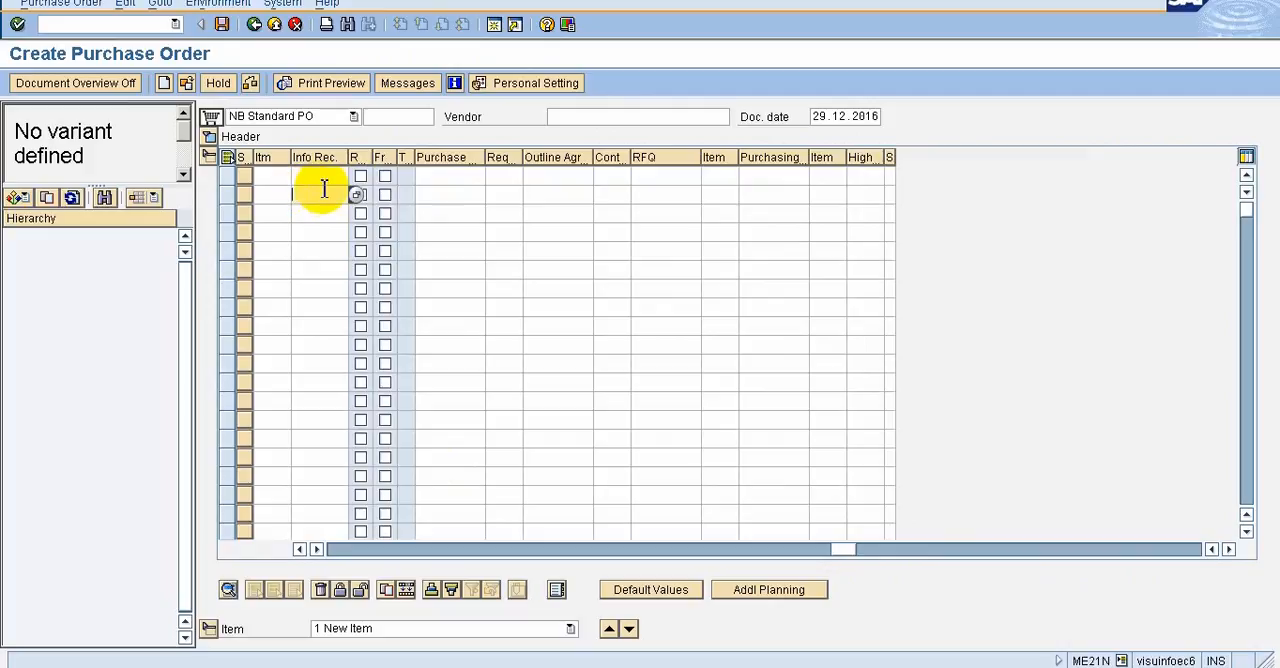
left_click(310, 176)
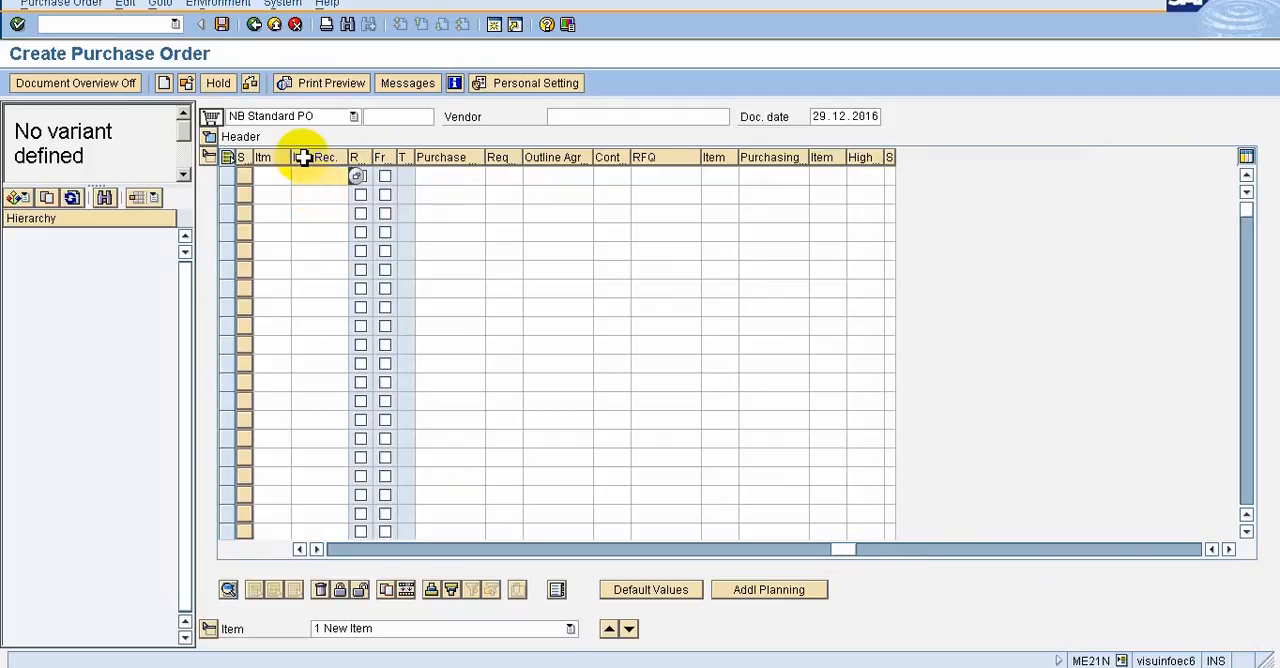
left_click(199, 6)
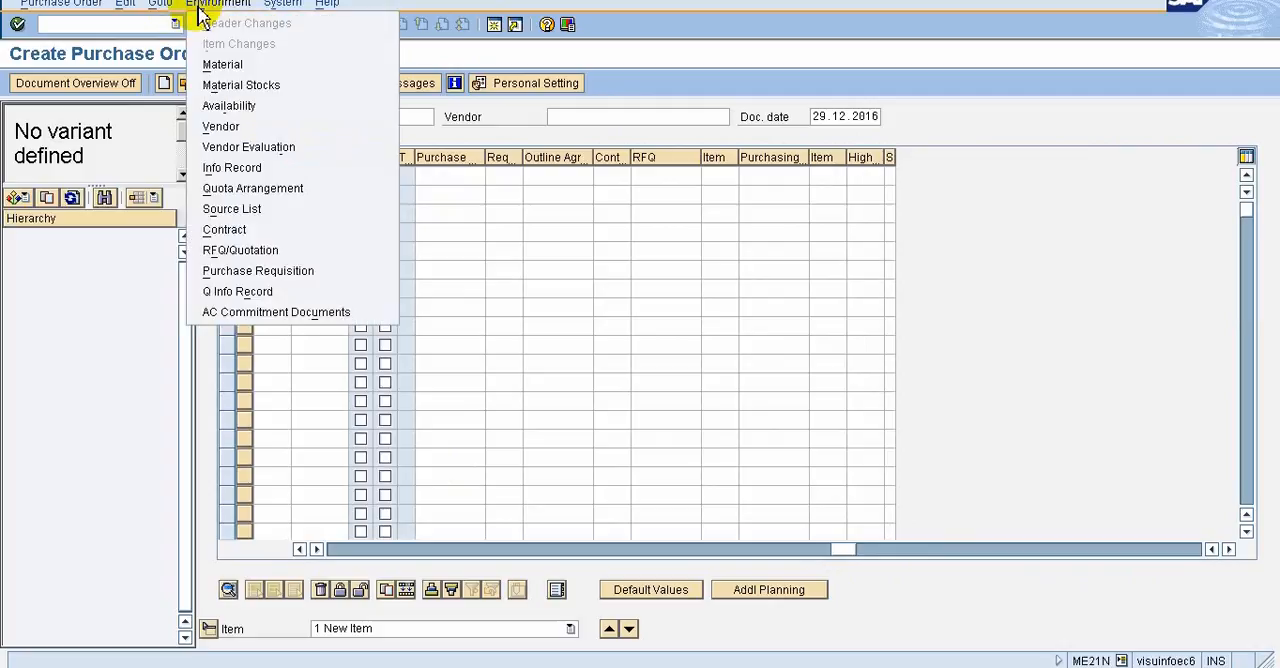
left_click(268, 291)
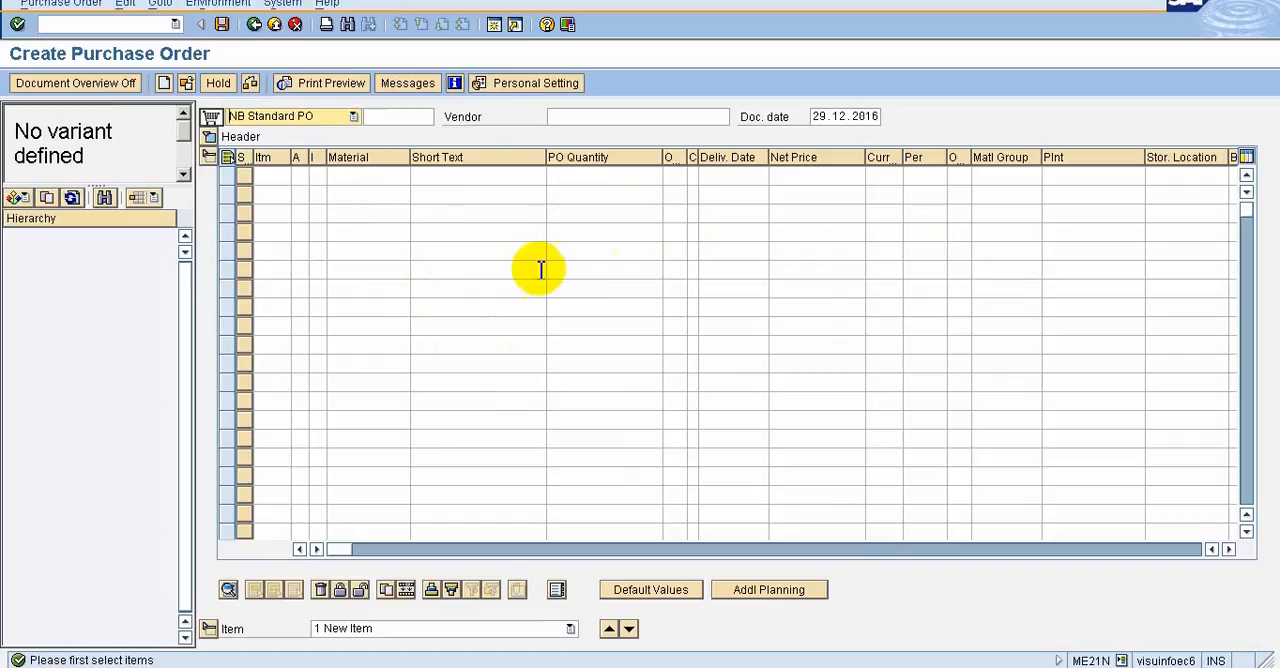
Examine the System functions, including User Profile, Services and My Objects, and the Help options such as SAP Library
left_click(391, 177)
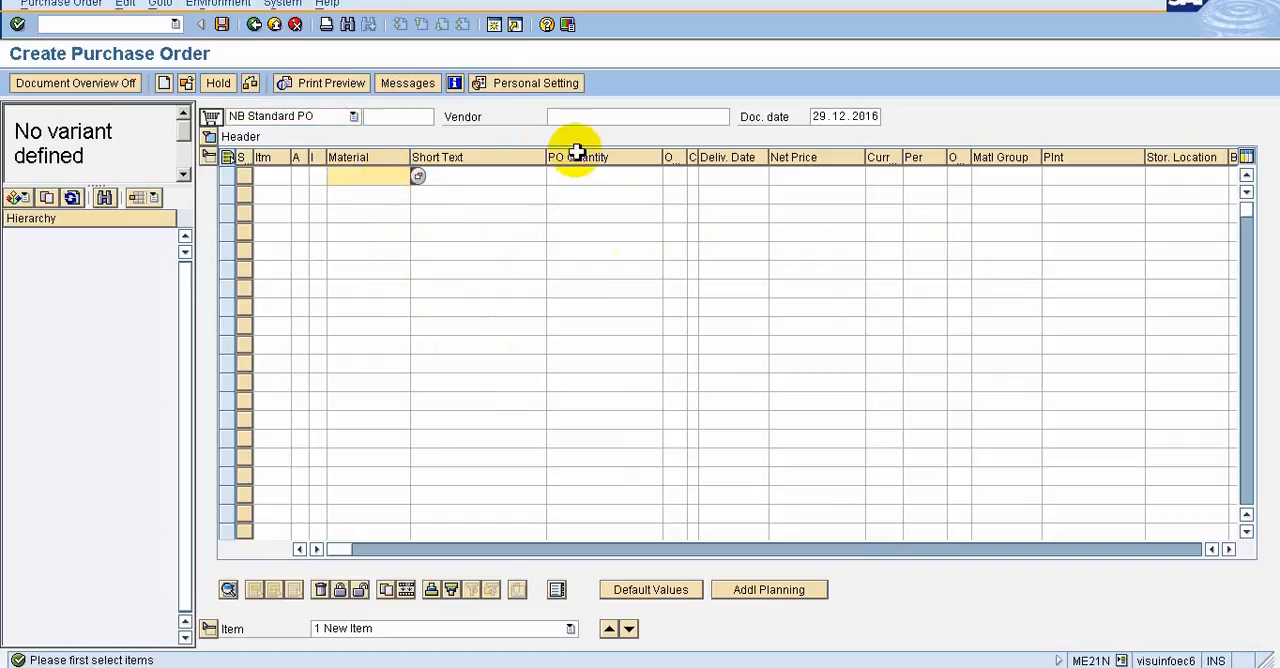
left_click(283, 5)
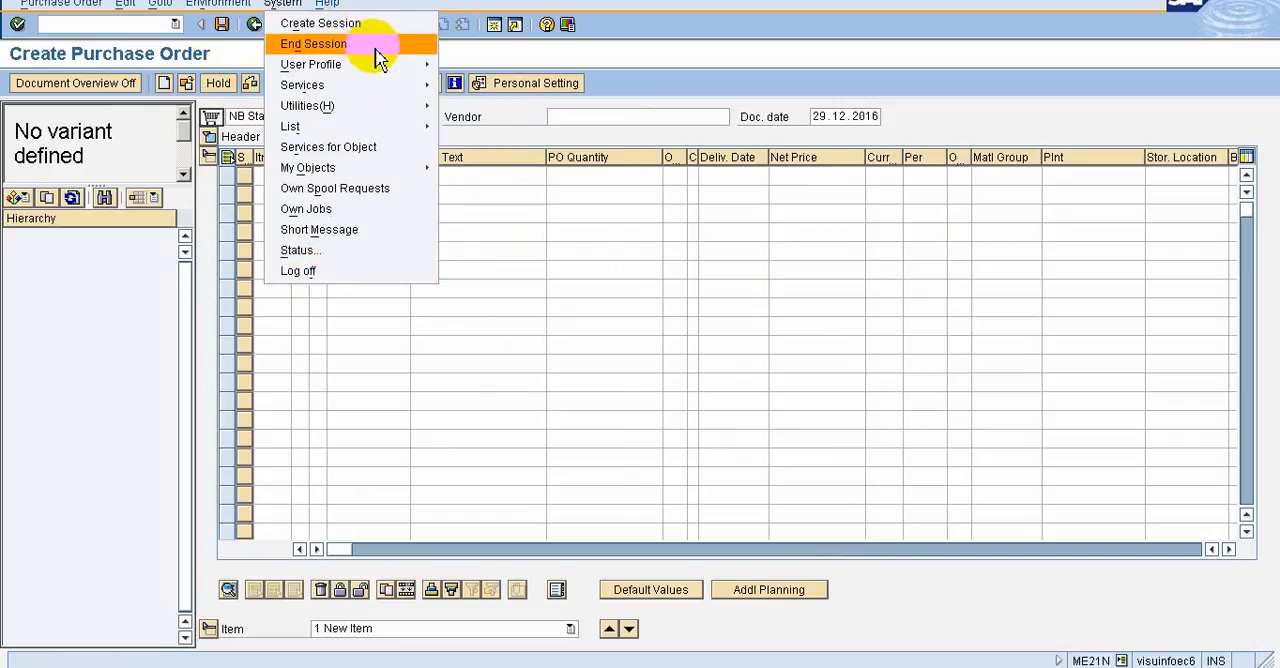
mouse_move(396, 80)
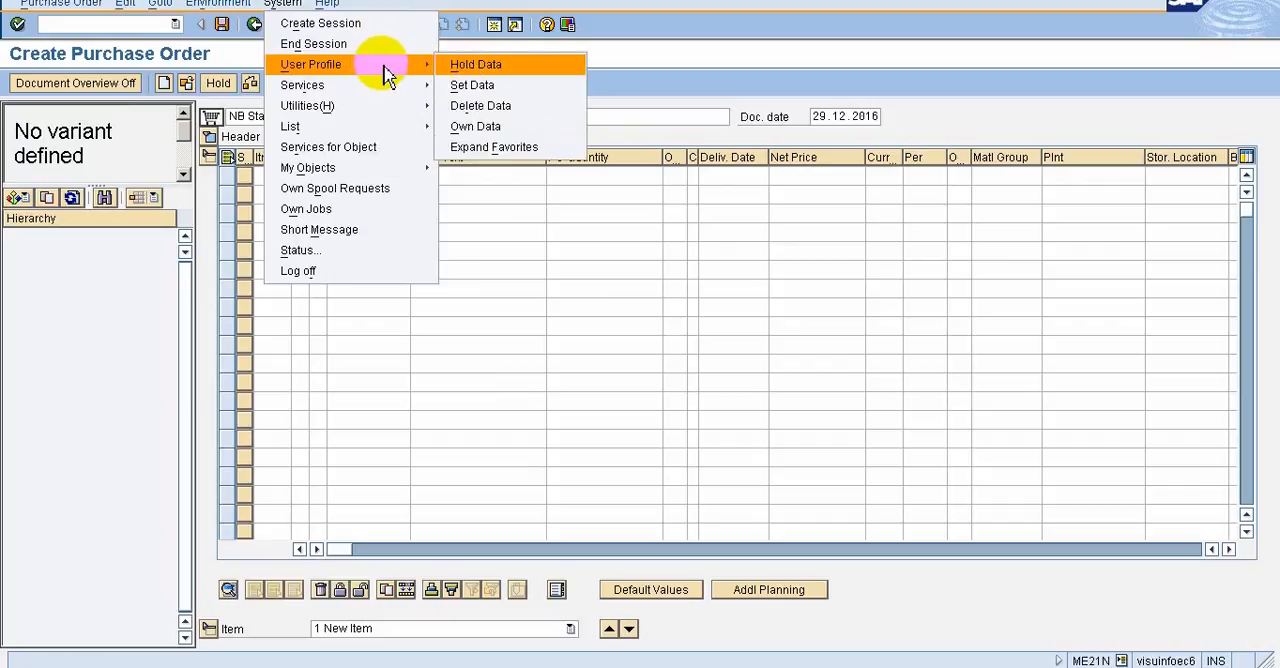
mouse_move(369, 97)
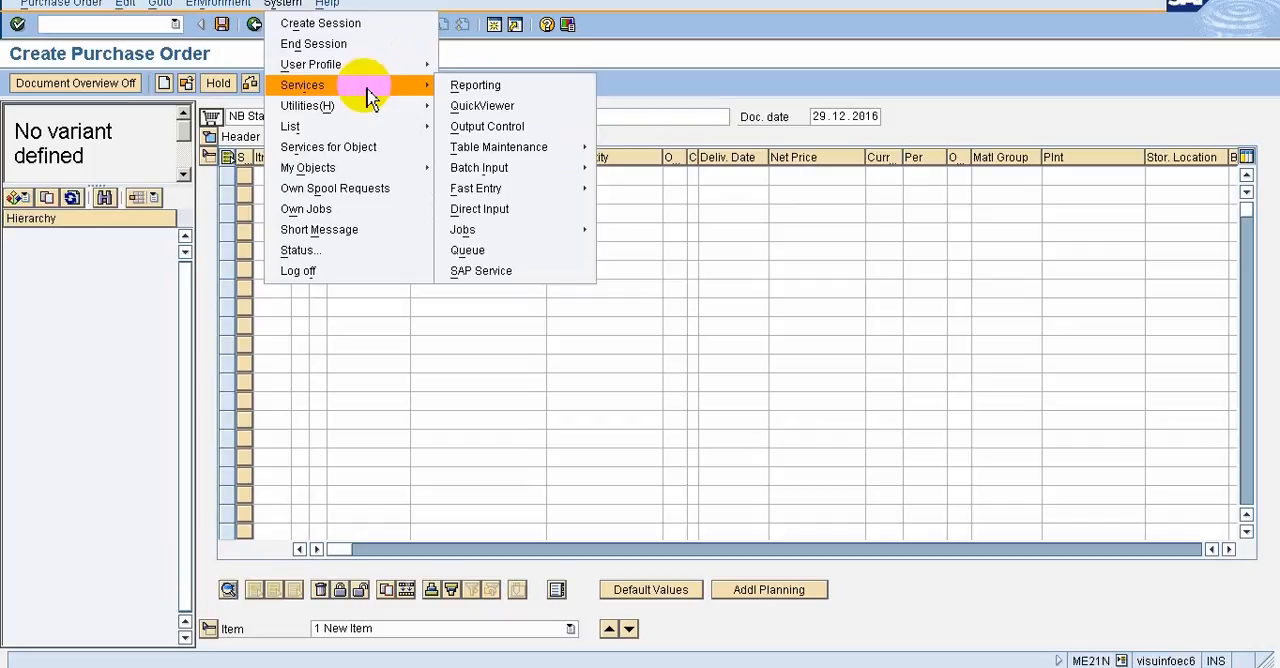
mouse_move(336, 117)
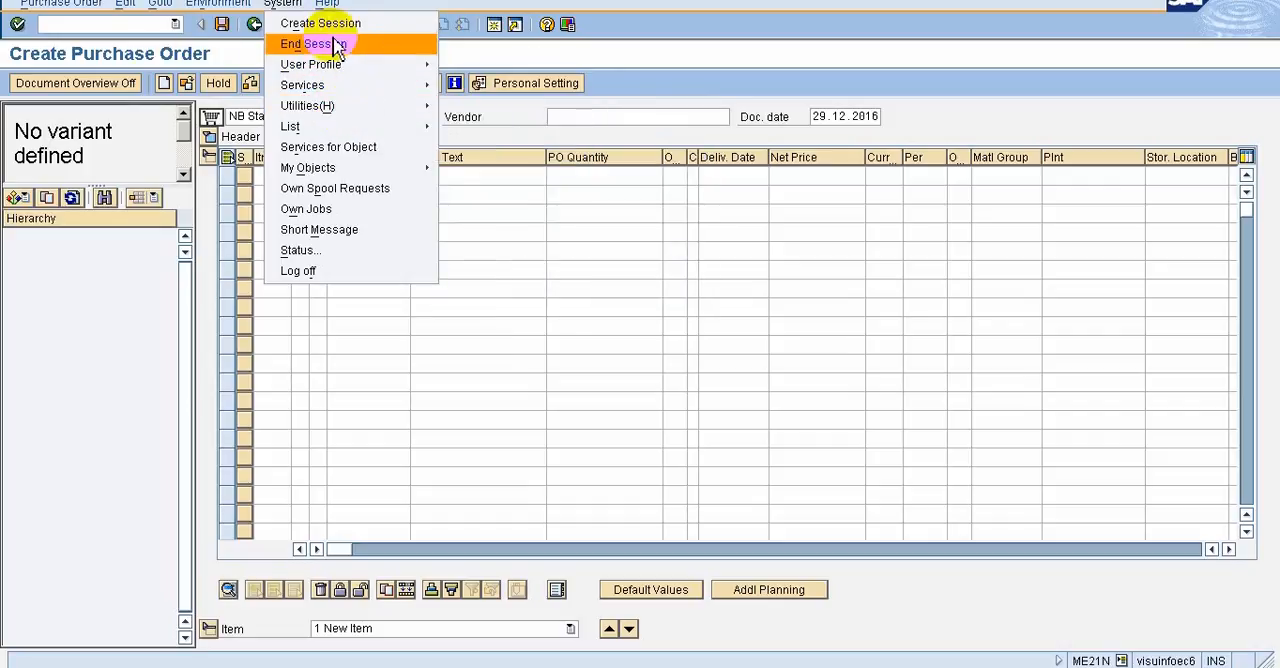
mouse_move(352, 172)
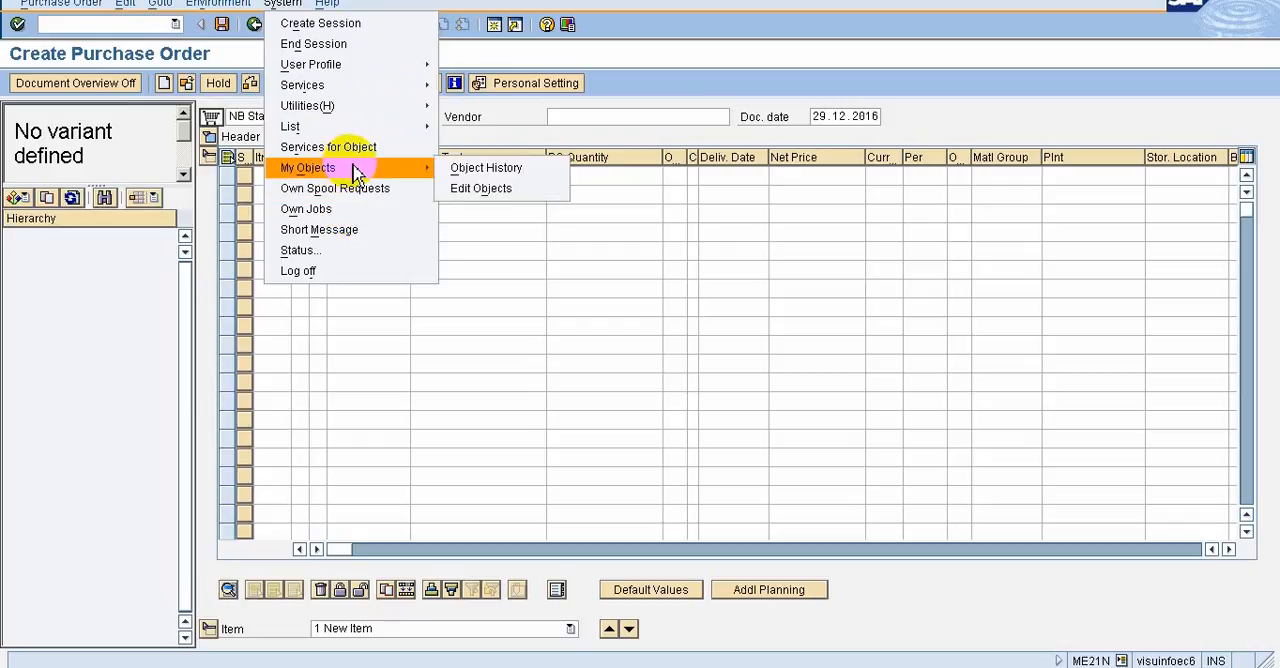
mouse_move(372, 128)
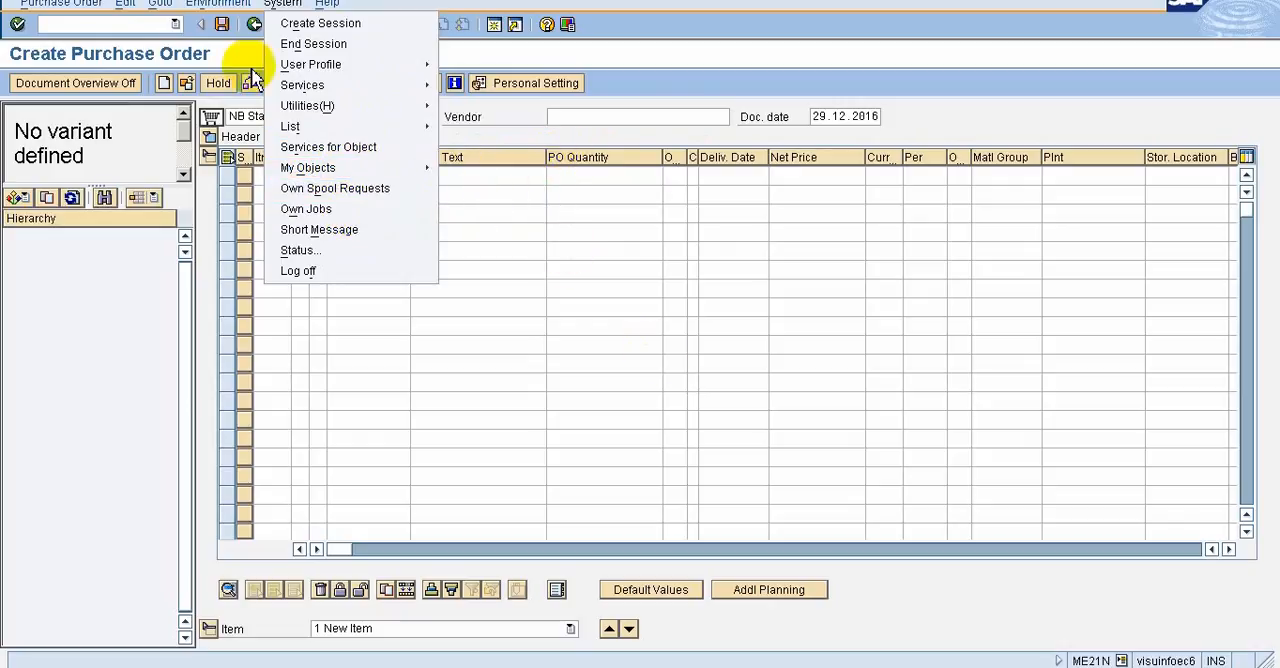
mouse_move(330, 6)
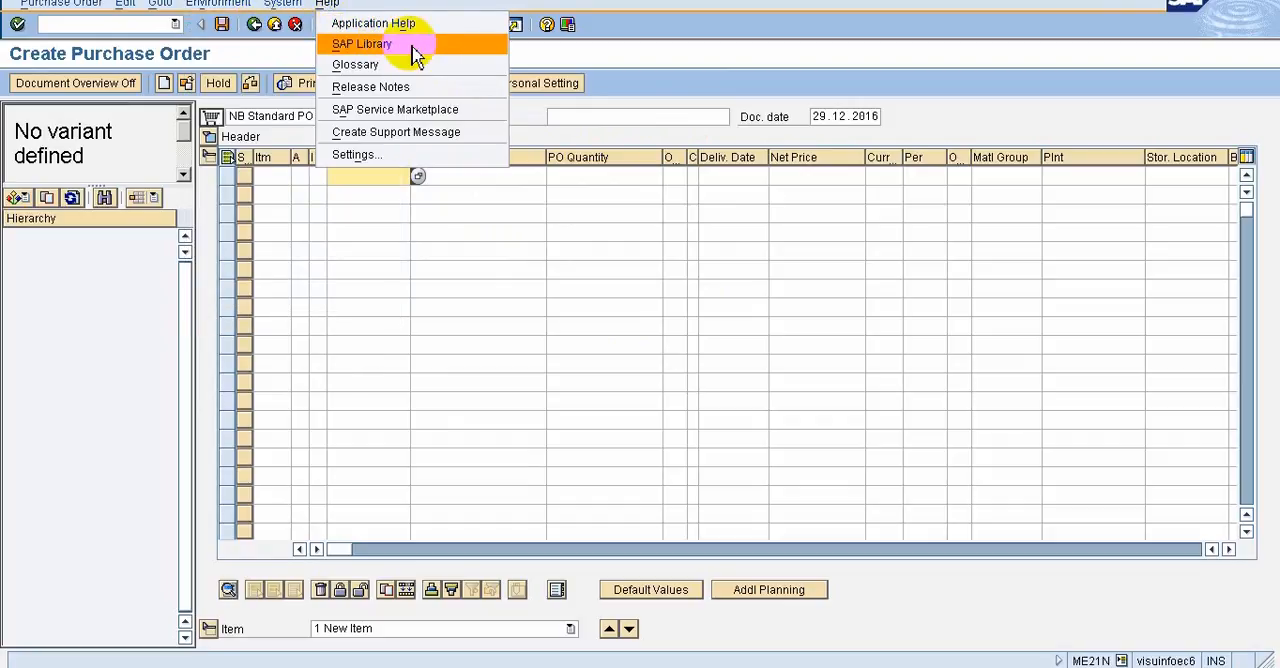
left_click(681, 95)
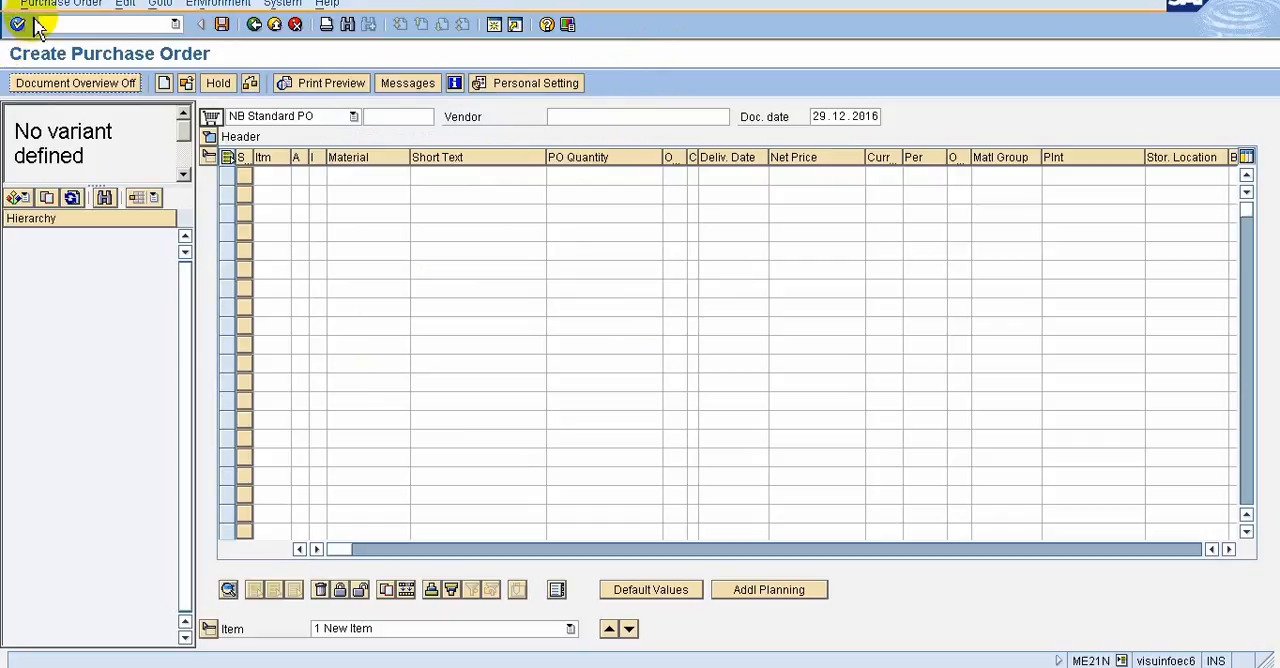
Review the SAP Screen Navigation topics slide in PowerPoint and return to the Create Purchase Order screen in SAP
left_click(863, 3)
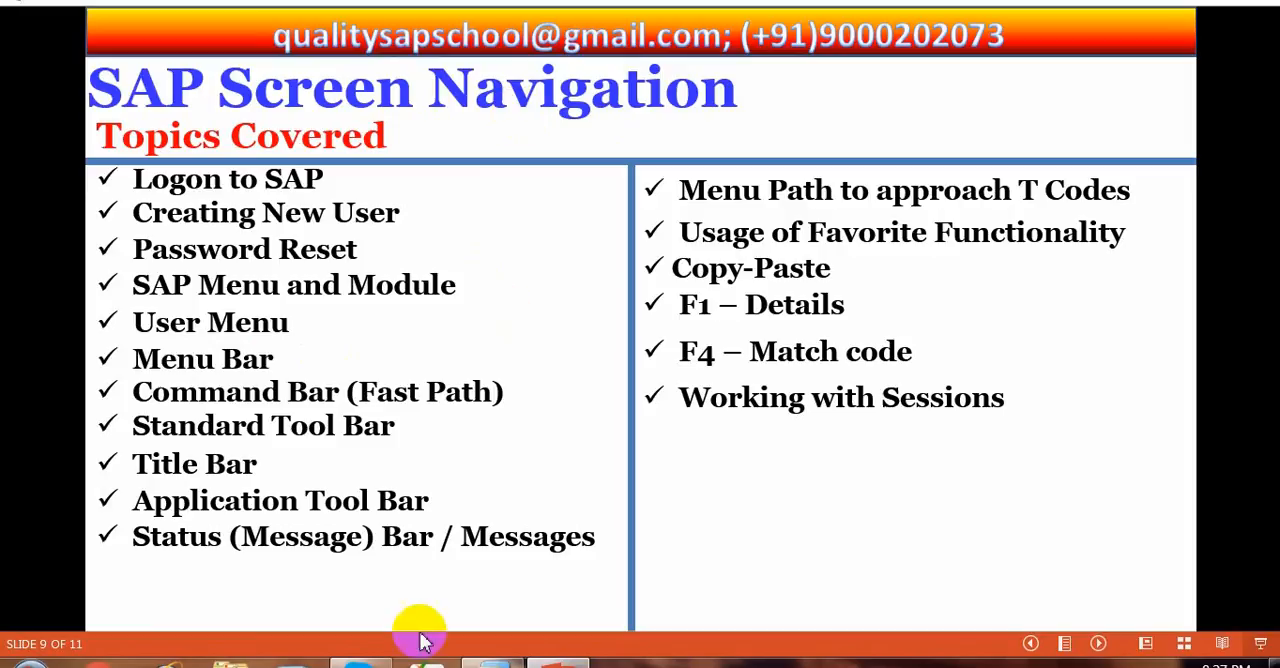
left_click(490, 662)
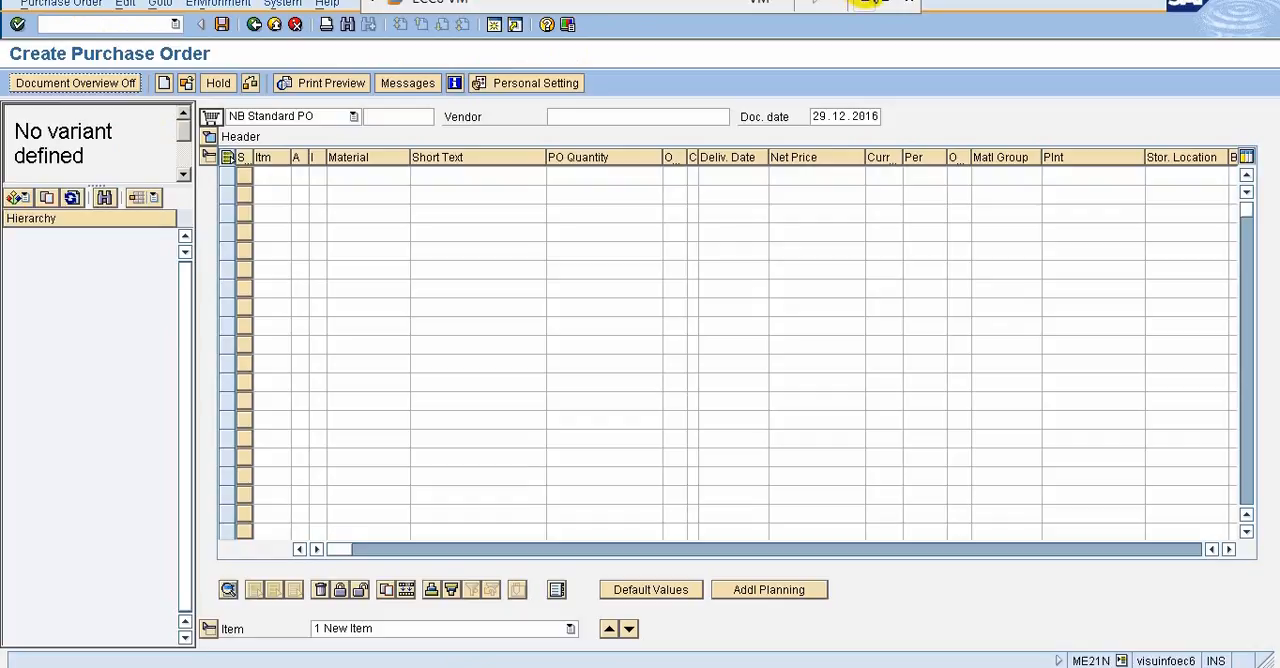
left_click(870, 3)
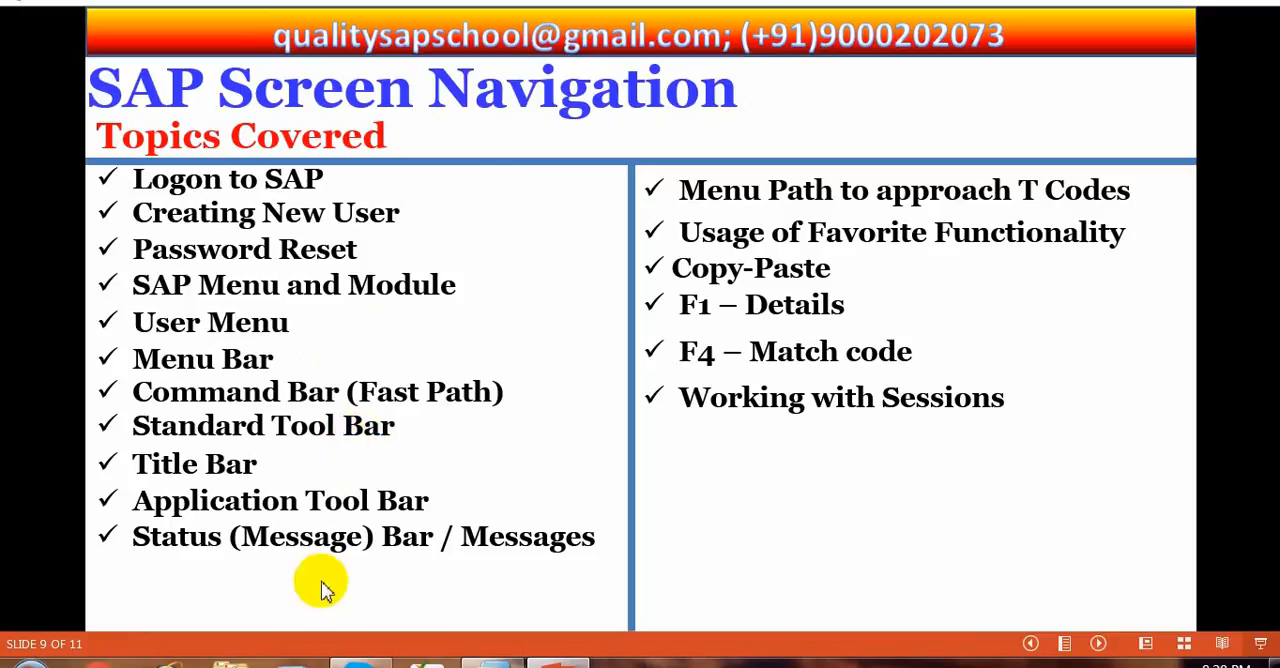
left_click(493, 663)
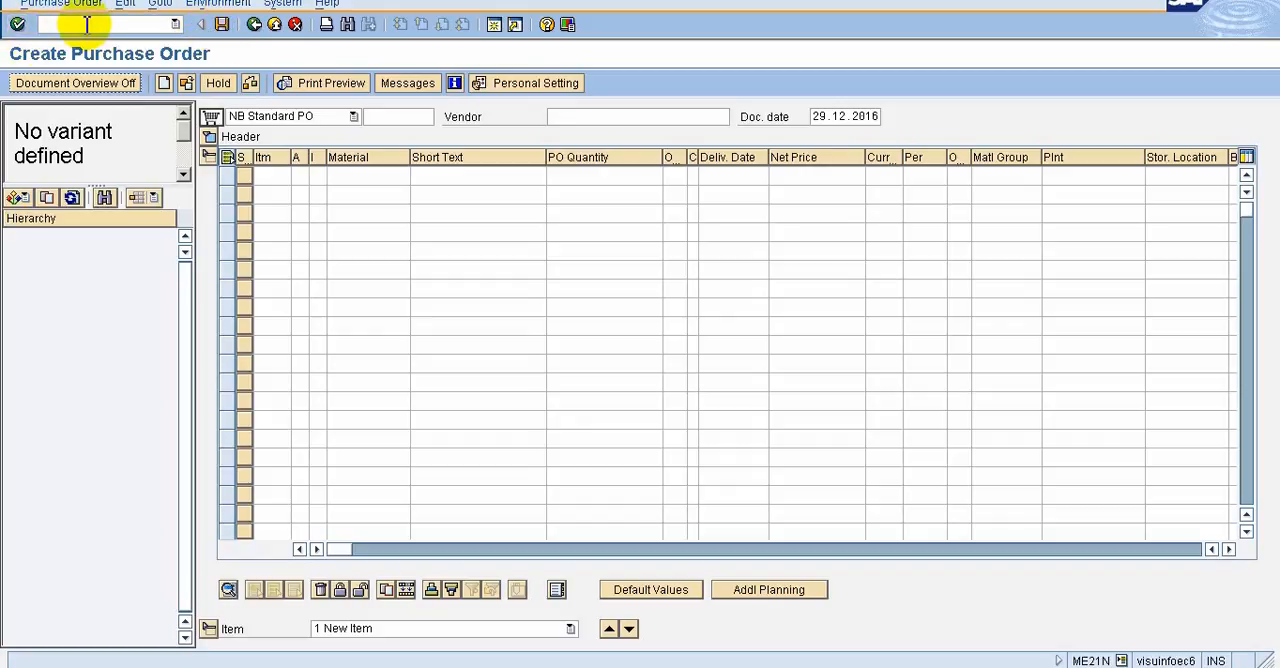
Return to SAP Easy Access and open Create Purchase Order with transaction code me21n, closing the Internet Explorer security notice
left_click(255, 24)
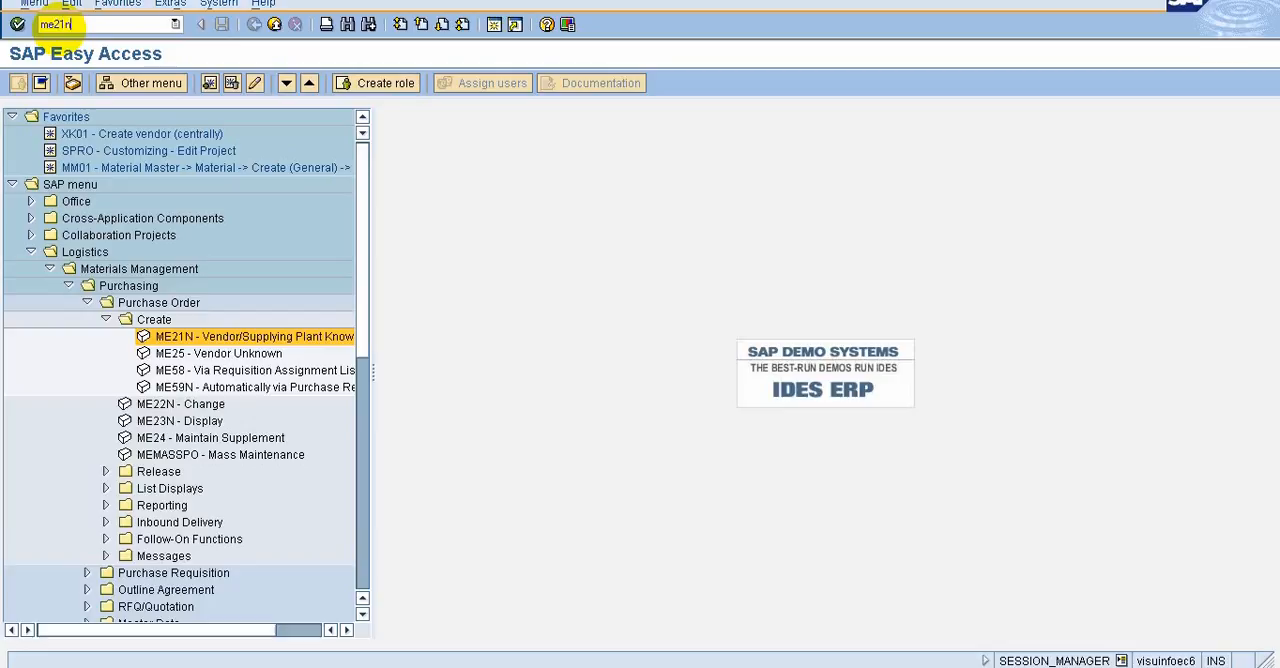
key("Return")
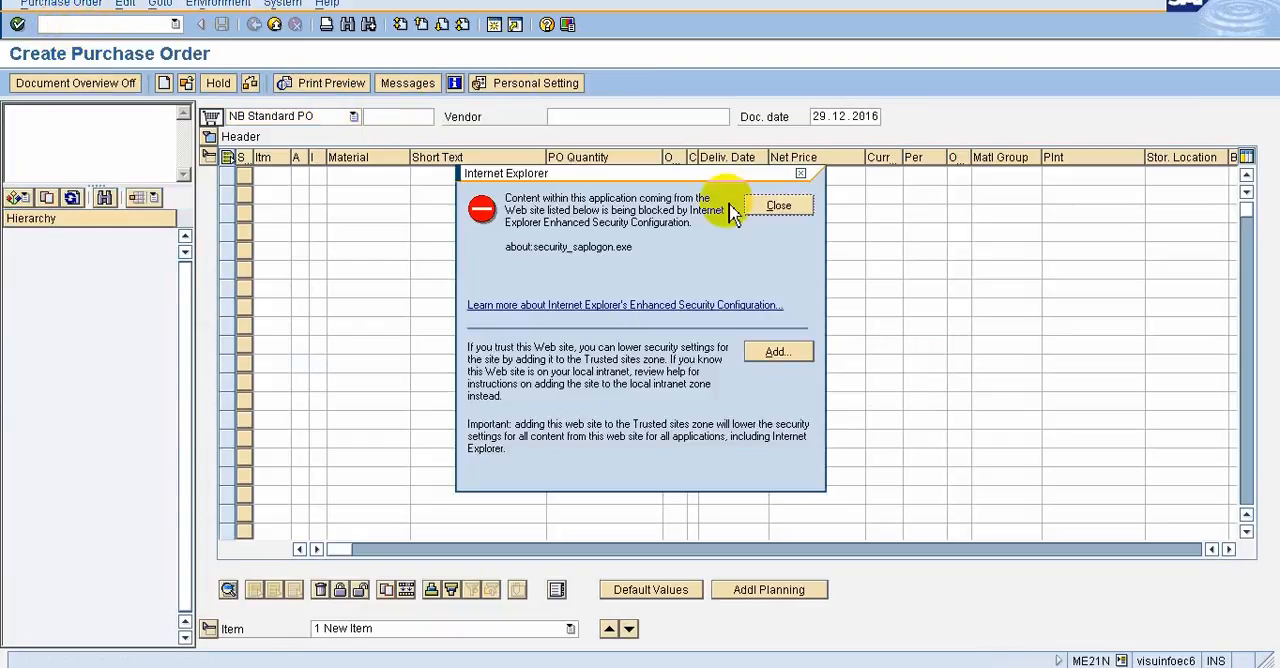
left_click(785, 206)
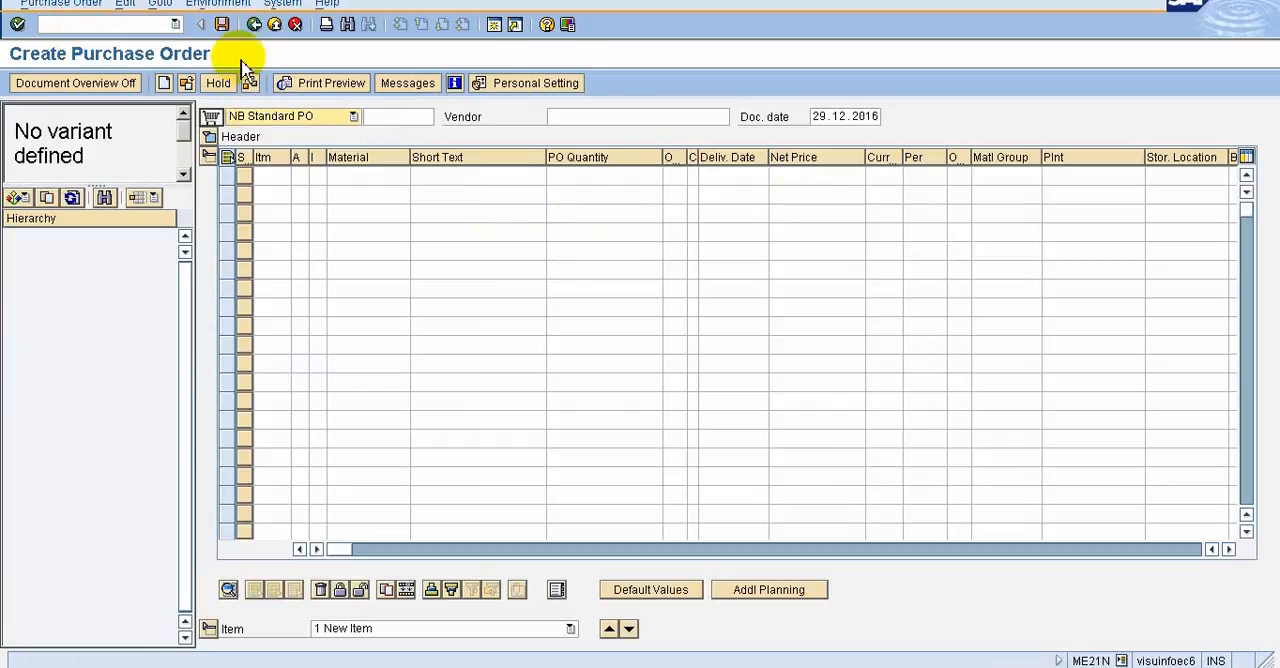
Leave the purchase order, run transaction me21n again from SAP Easy Access and close the security notice
left_click(254, 24)
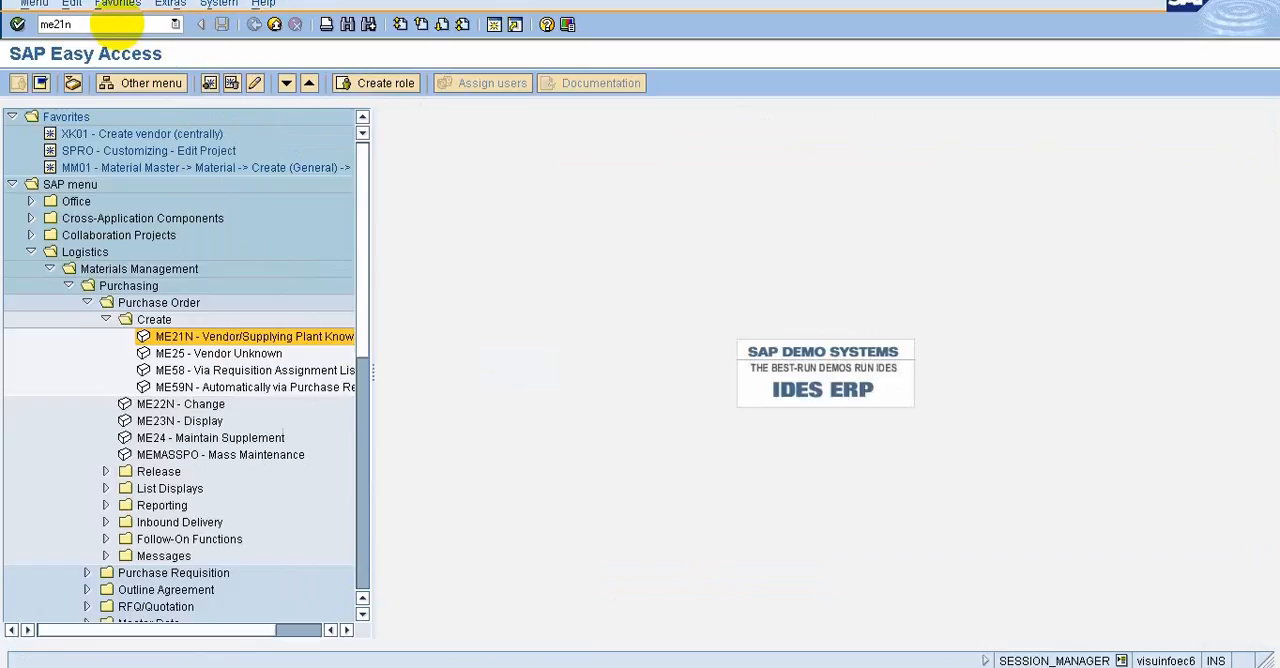
left_click(18, 25)
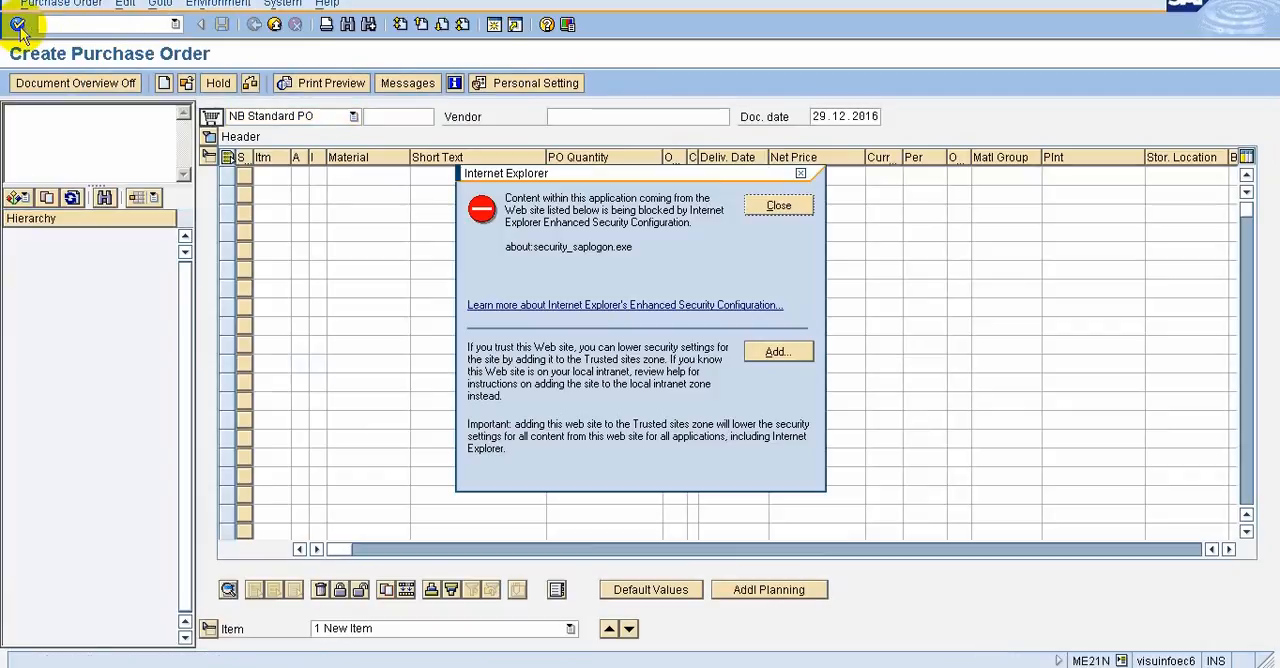
left_click(782, 205)
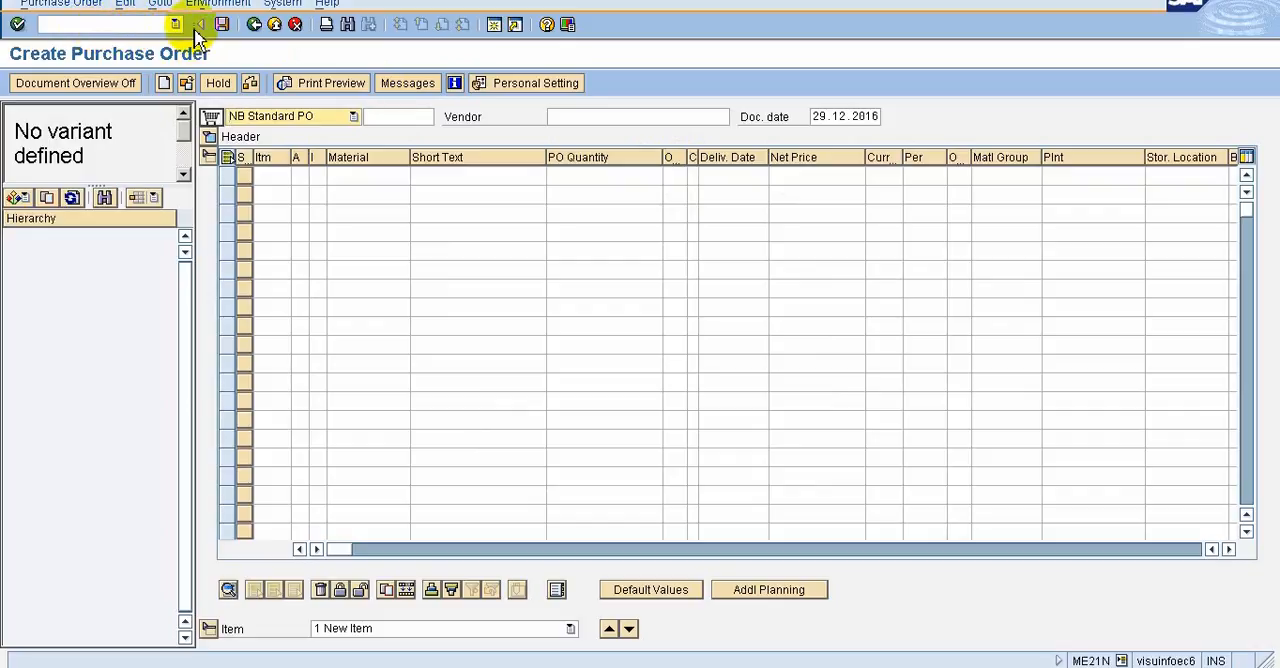
Collapse the Logistics folder in SAP Easy Access and reopen Create Purchase Order directly with transaction code me21n
left_click(254, 25)
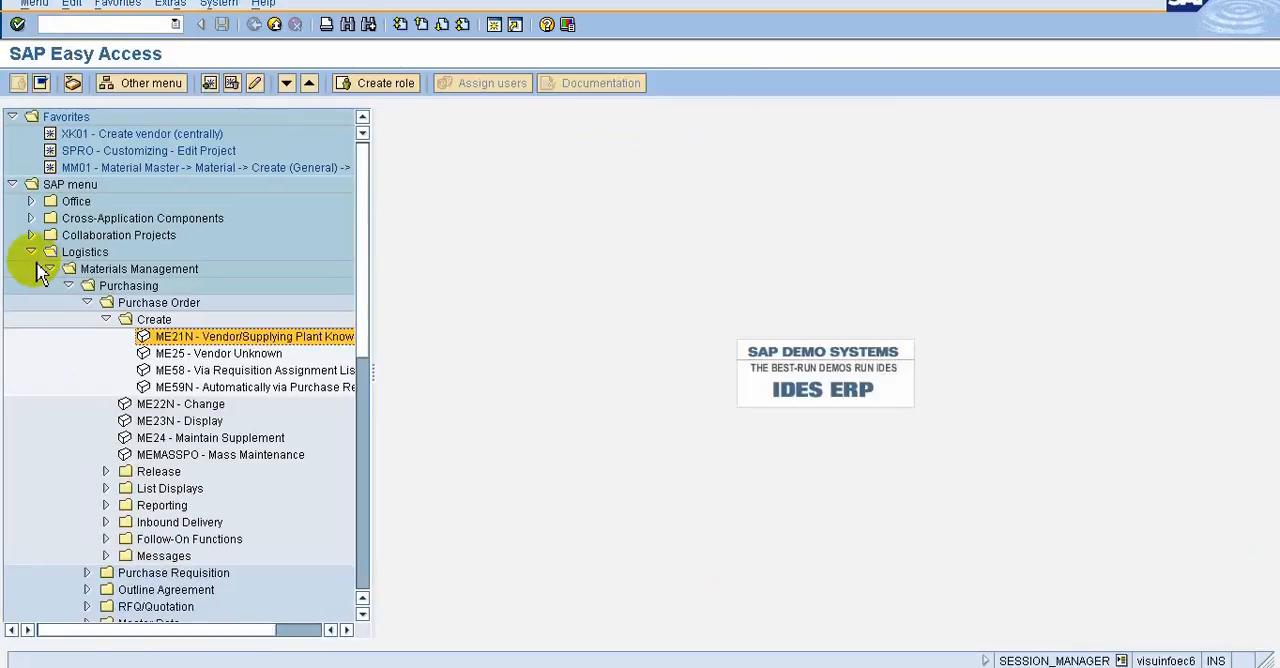
left_click(36, 255)
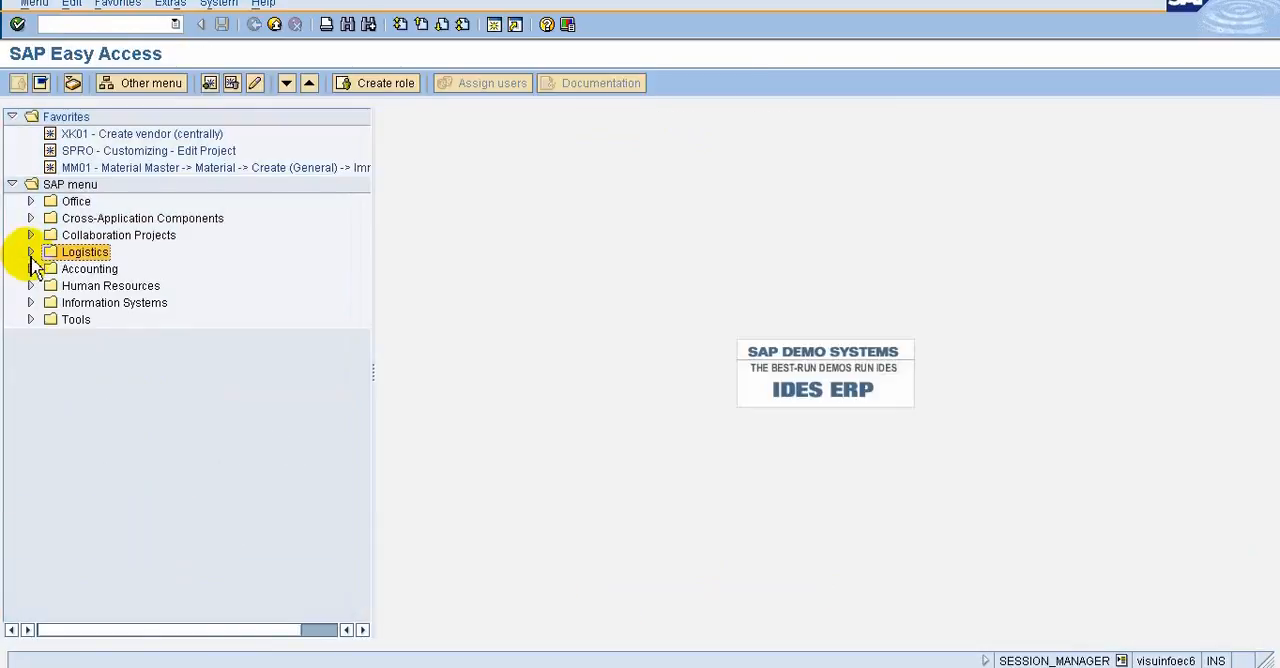
left_click(80, 24)
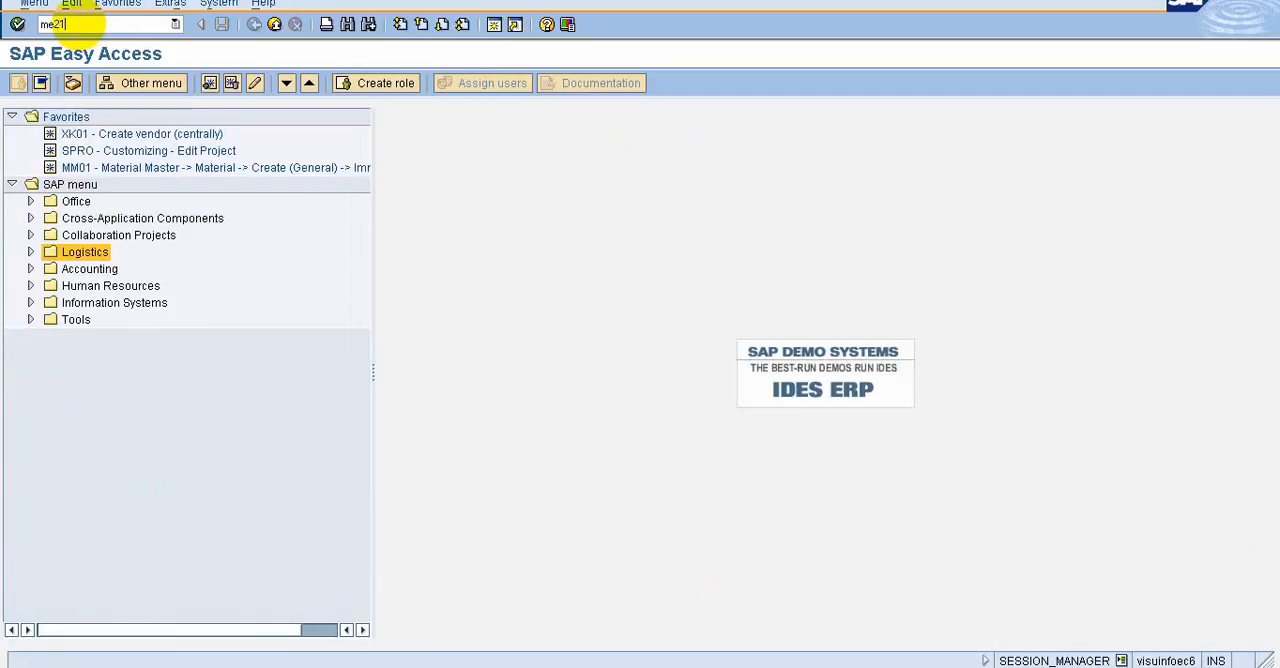
type("me21n")
key("Return")
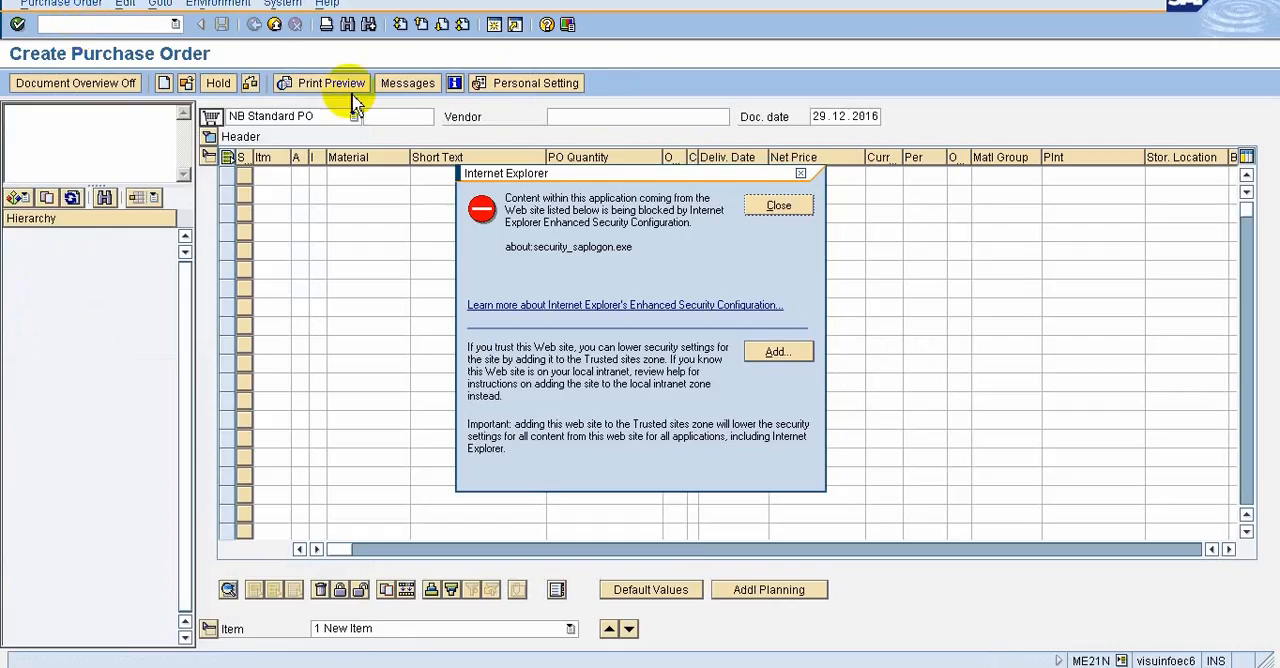
left_click(775, 205)
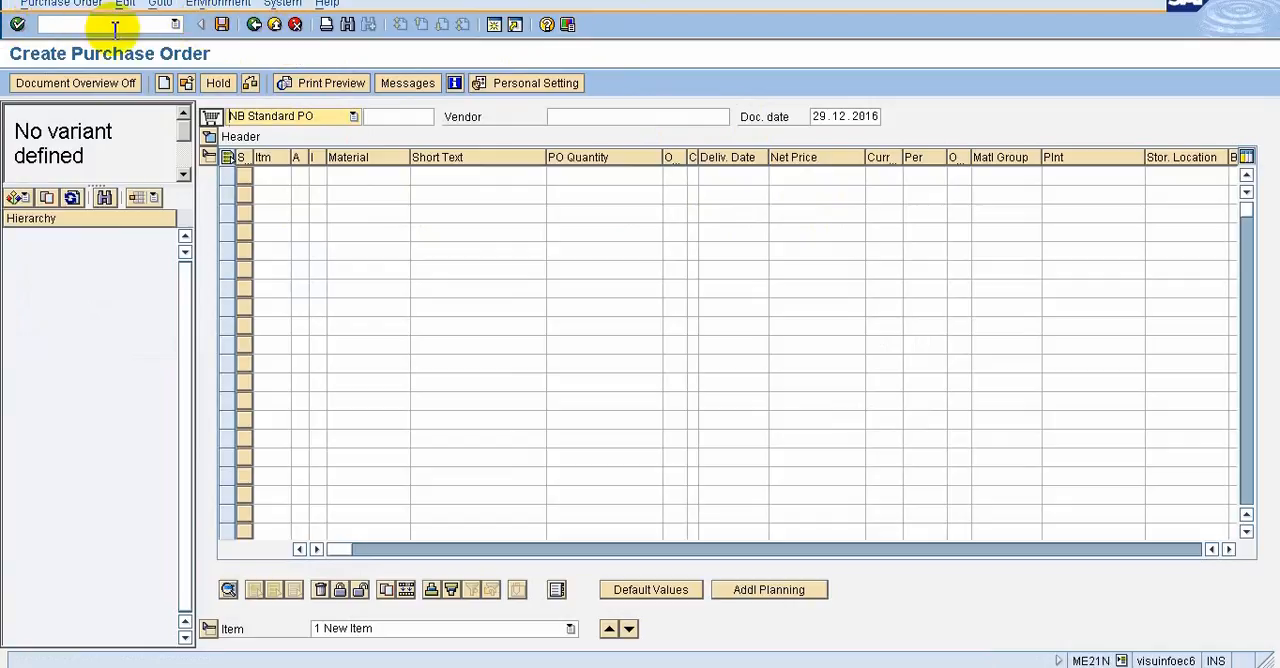
Examine the history of previously used transaction codes in the command field of the Create Purchase Order screen
left_click(175, 25)
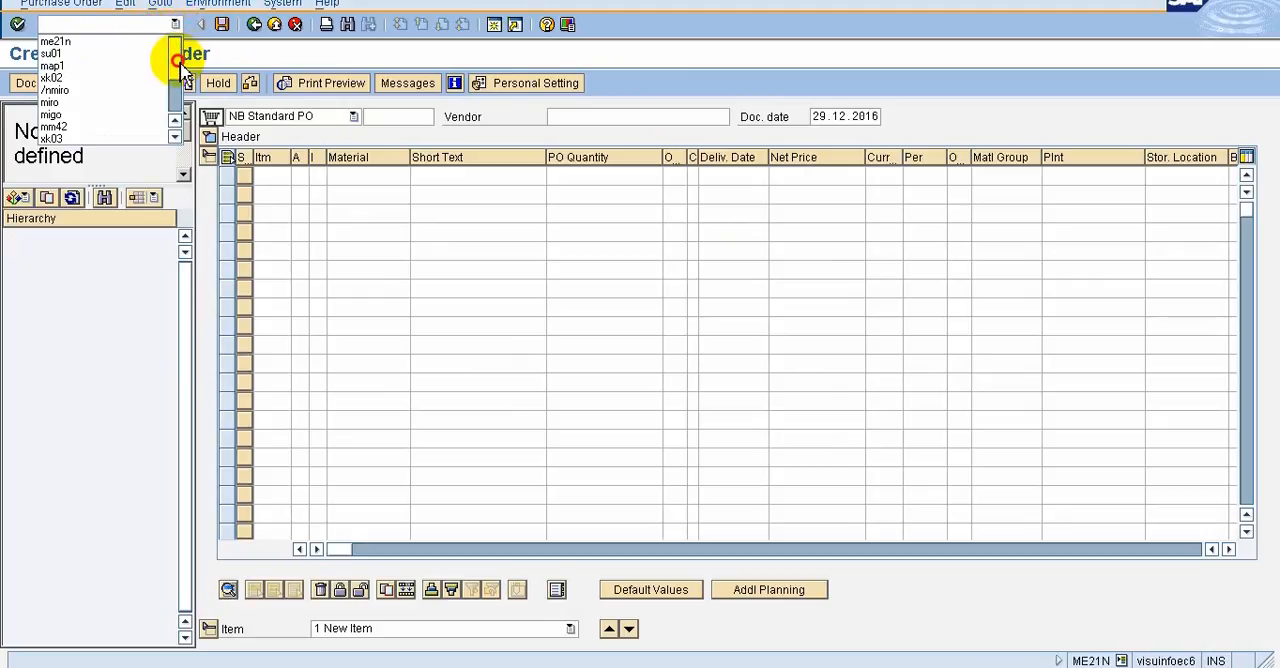
mouse_move(180, 68)
left_mouse_down()
mouse_move(175, 122)
mouse_move(165, 82)
left_mouse_up()
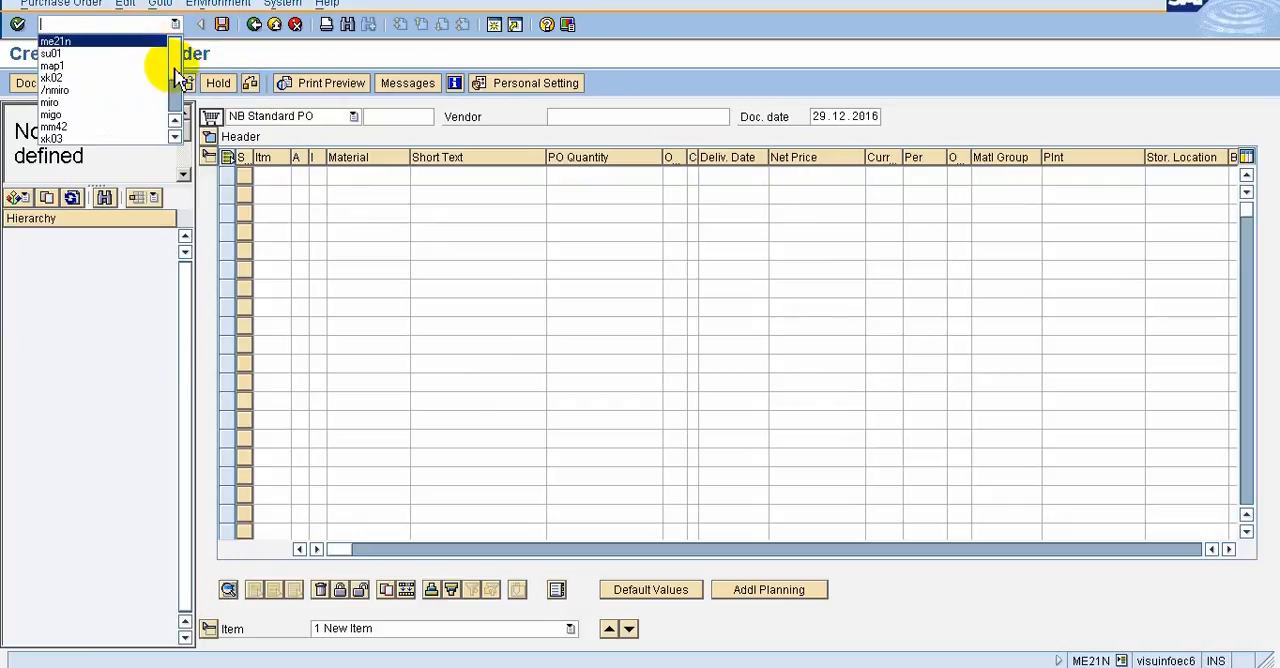
left_click(173, 51)
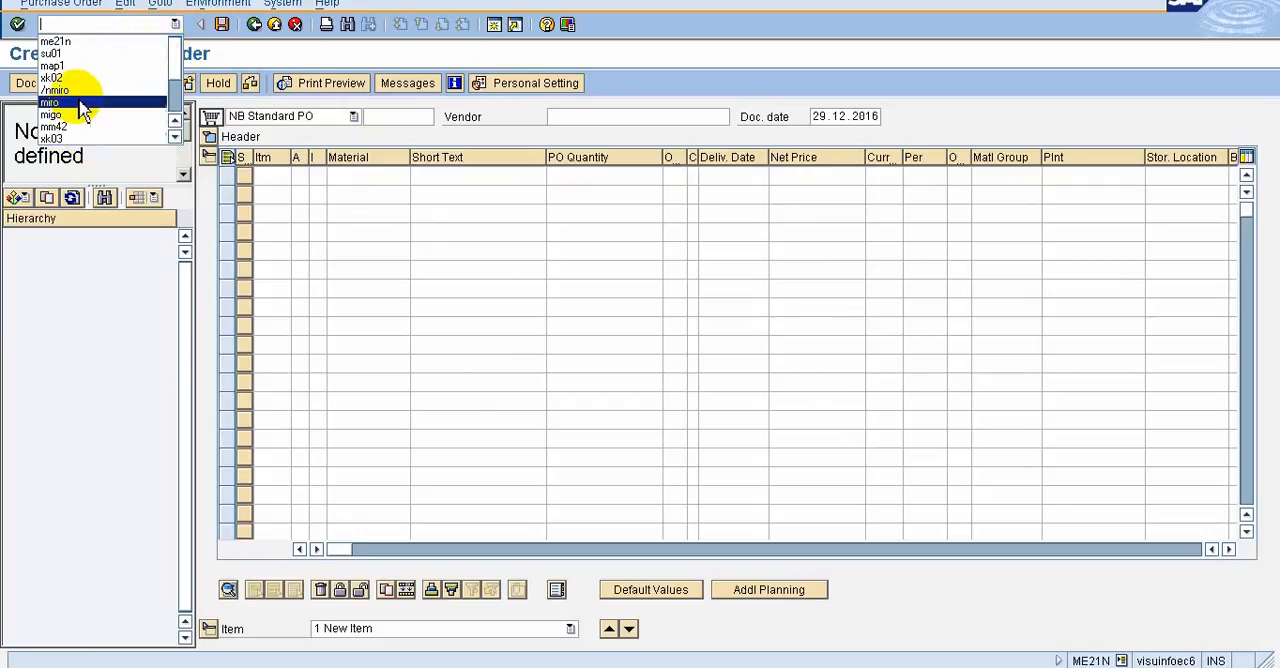
left_click(88, 20)
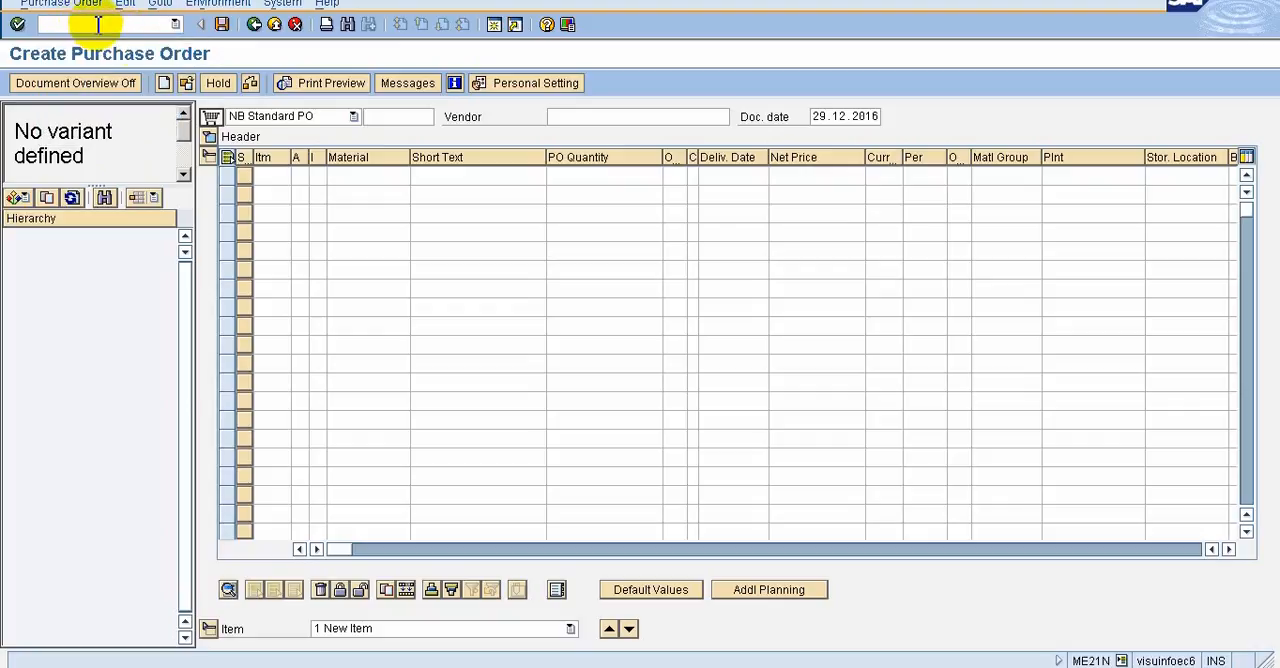
left_click(176, 26)
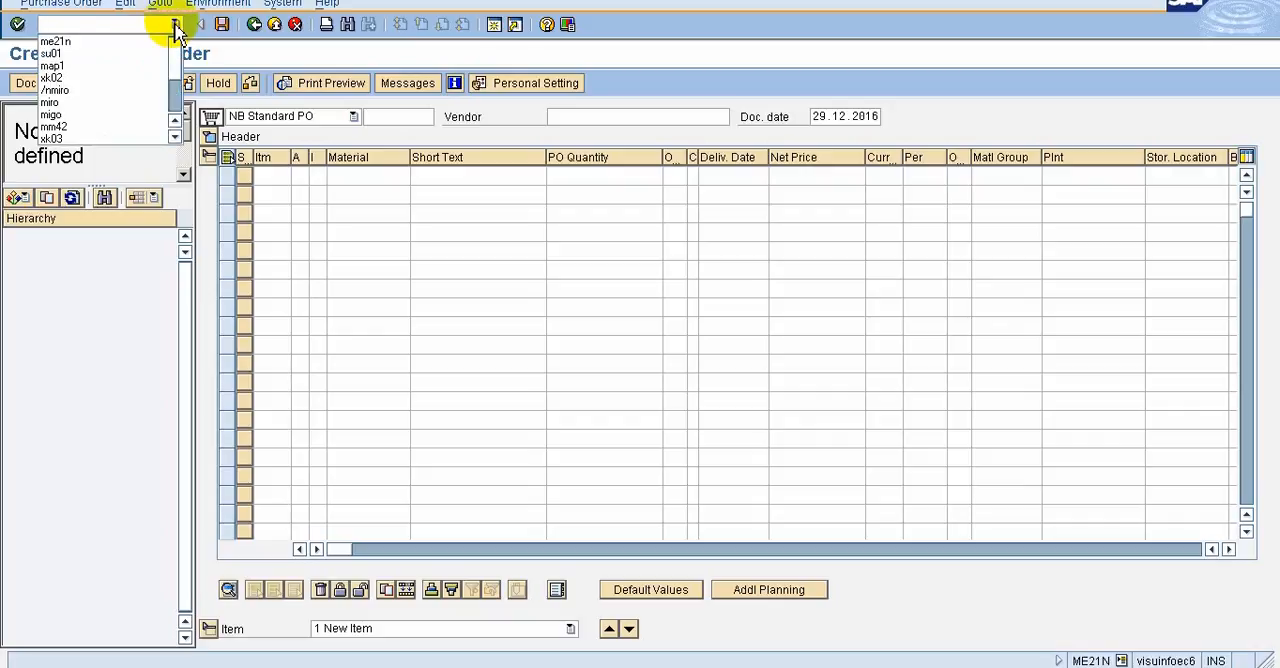
left_click(110, 93)
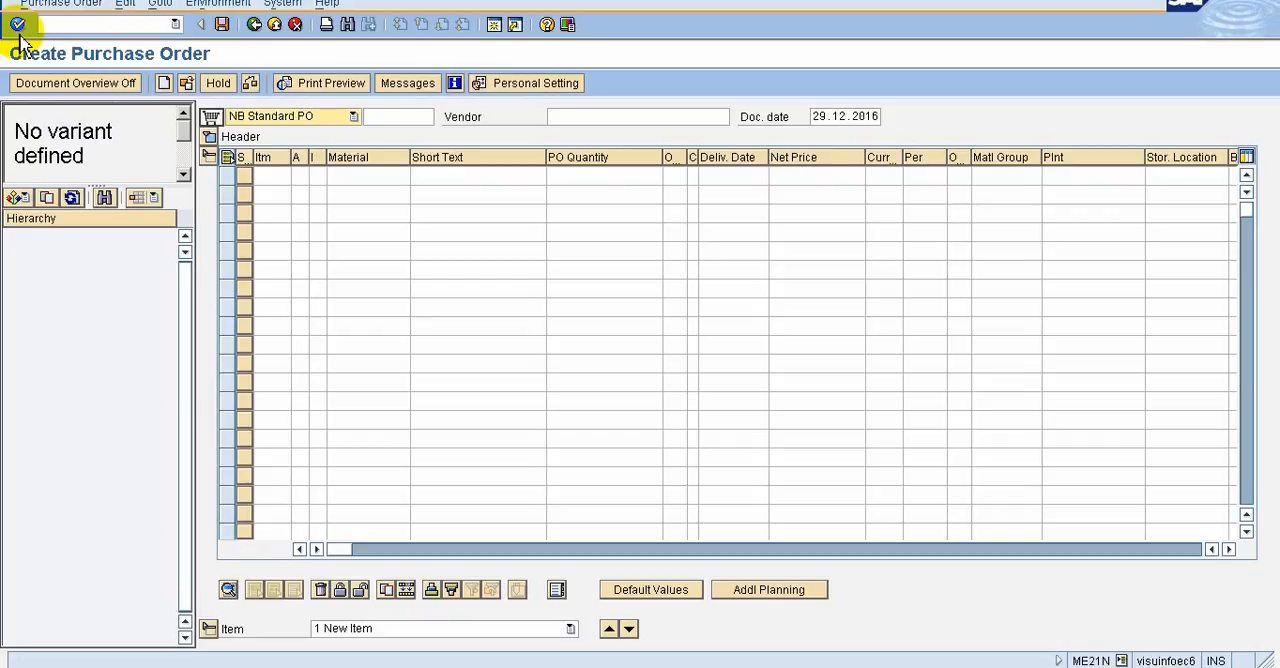
left_click(18, 30)
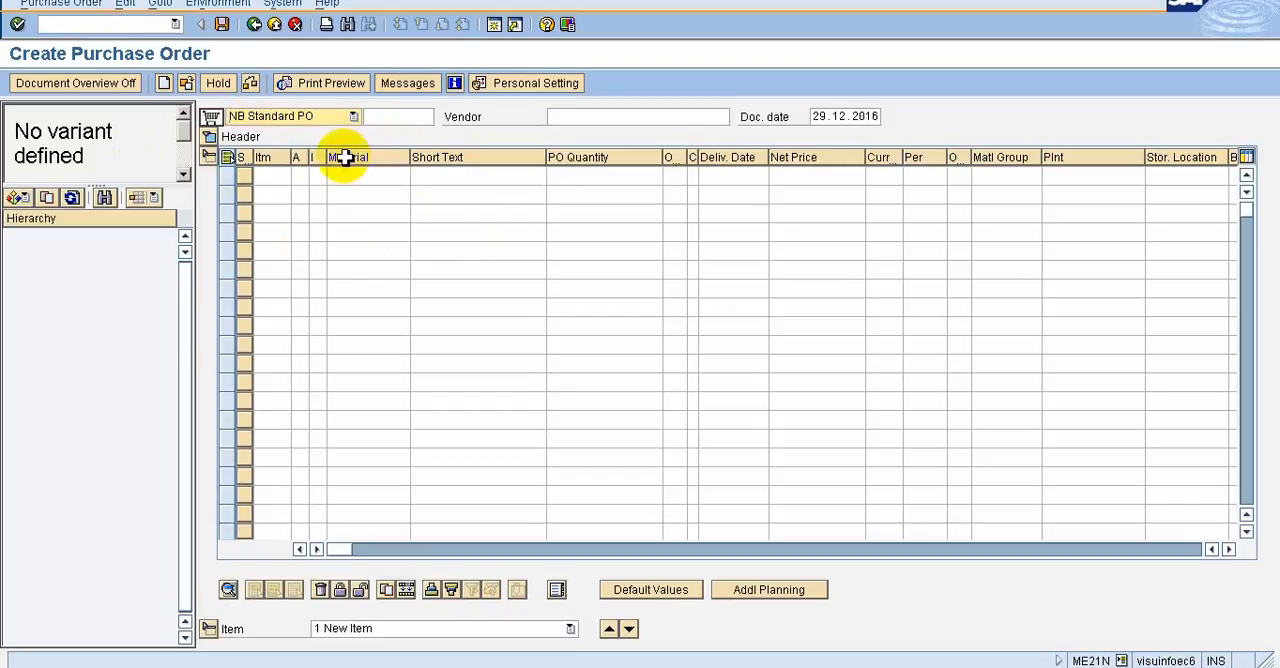
left_click(47, 26)
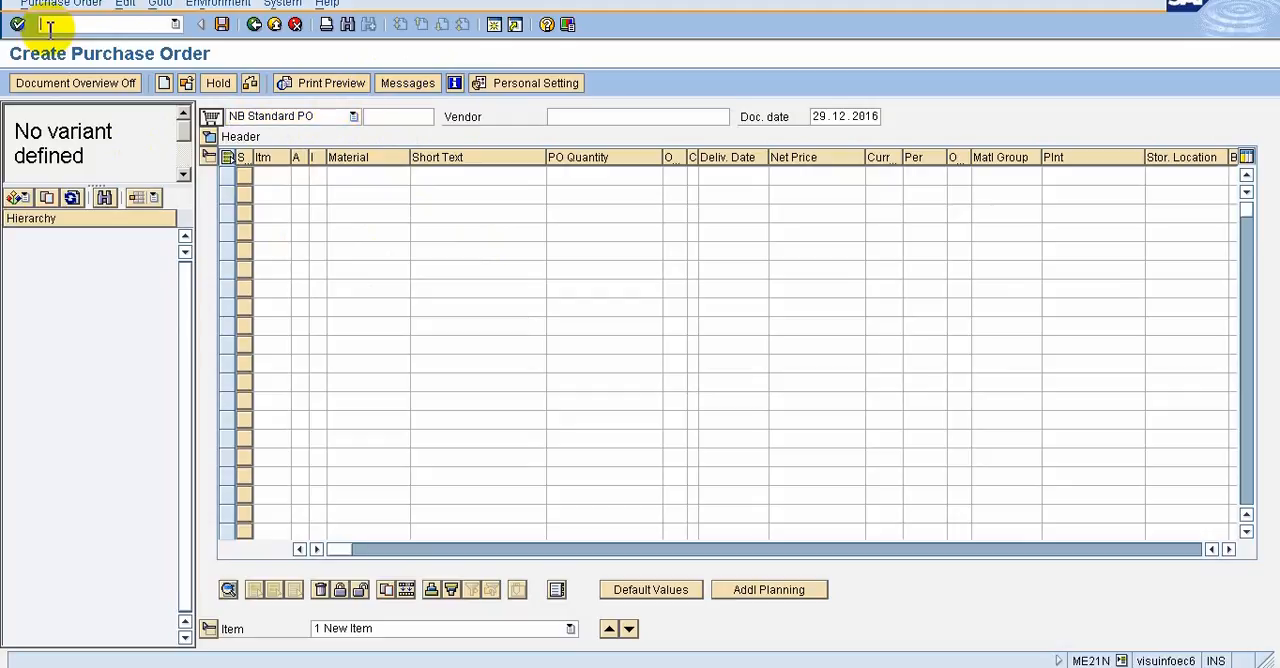
Return to SAP Easy Access and open the Change Vendor initial screen by choosing xk02 from the transaction history
left_click(256, 30)
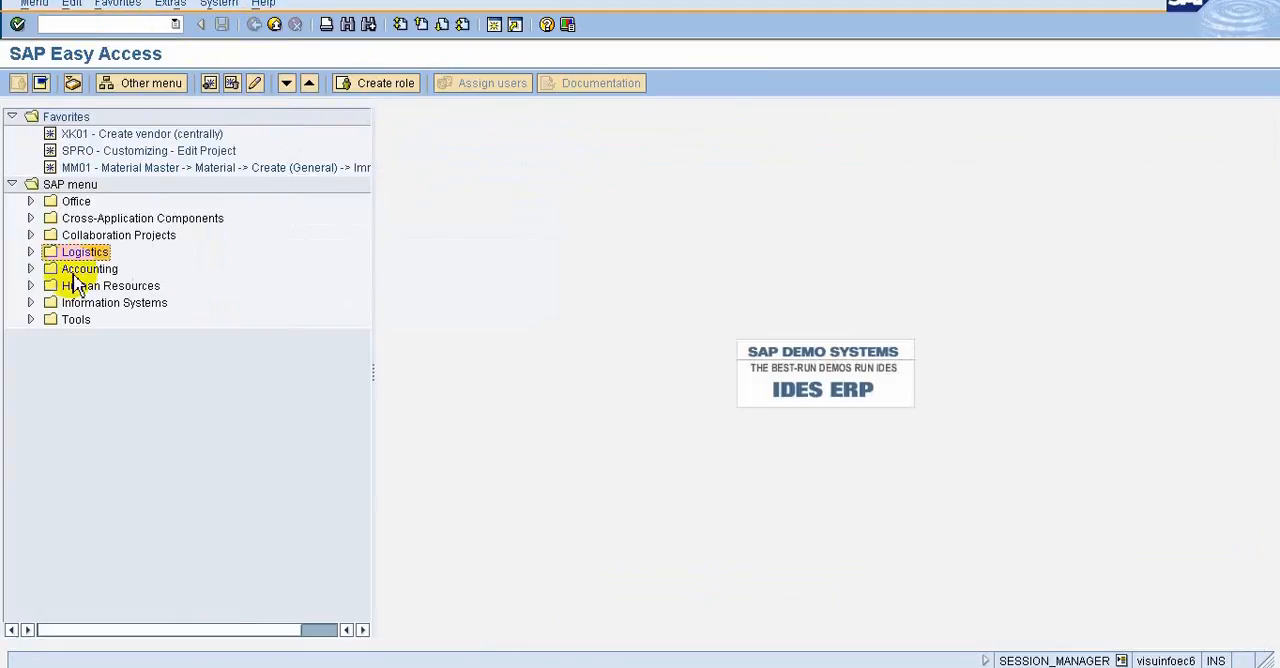
left_click(175, 24)
left_click(116, 42)
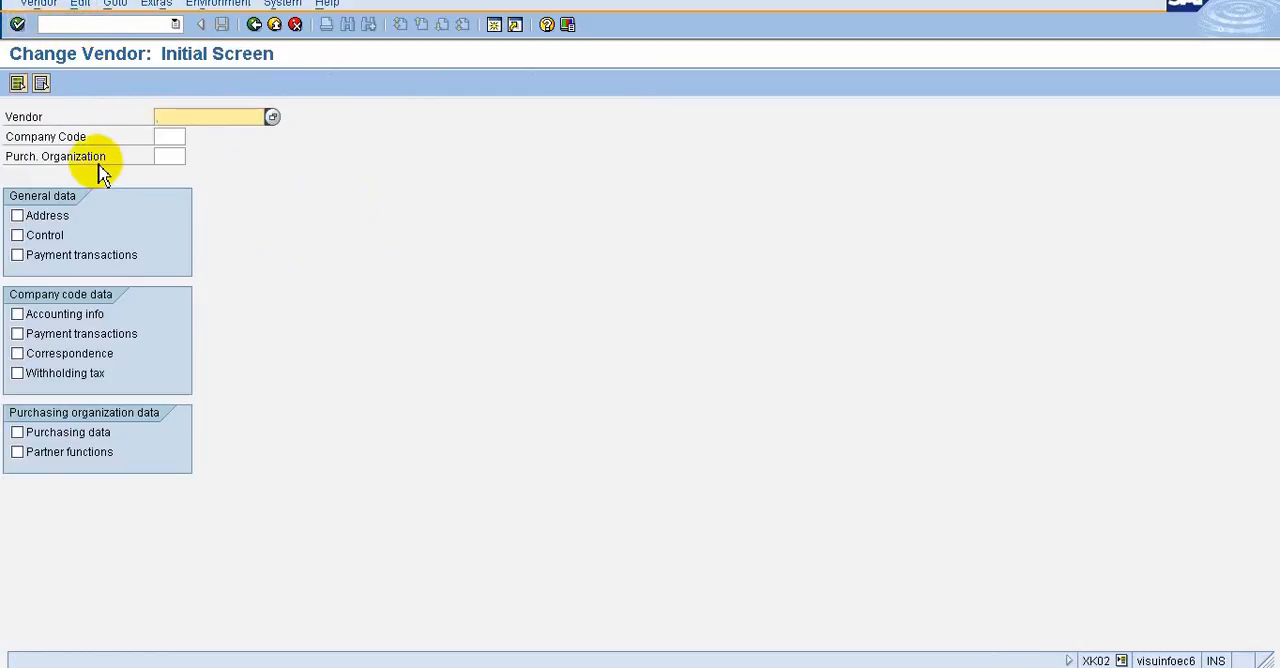
Go back to SAP Easy Access, choose xk02 from the transaction history and execute it again
left_click(255, 27)
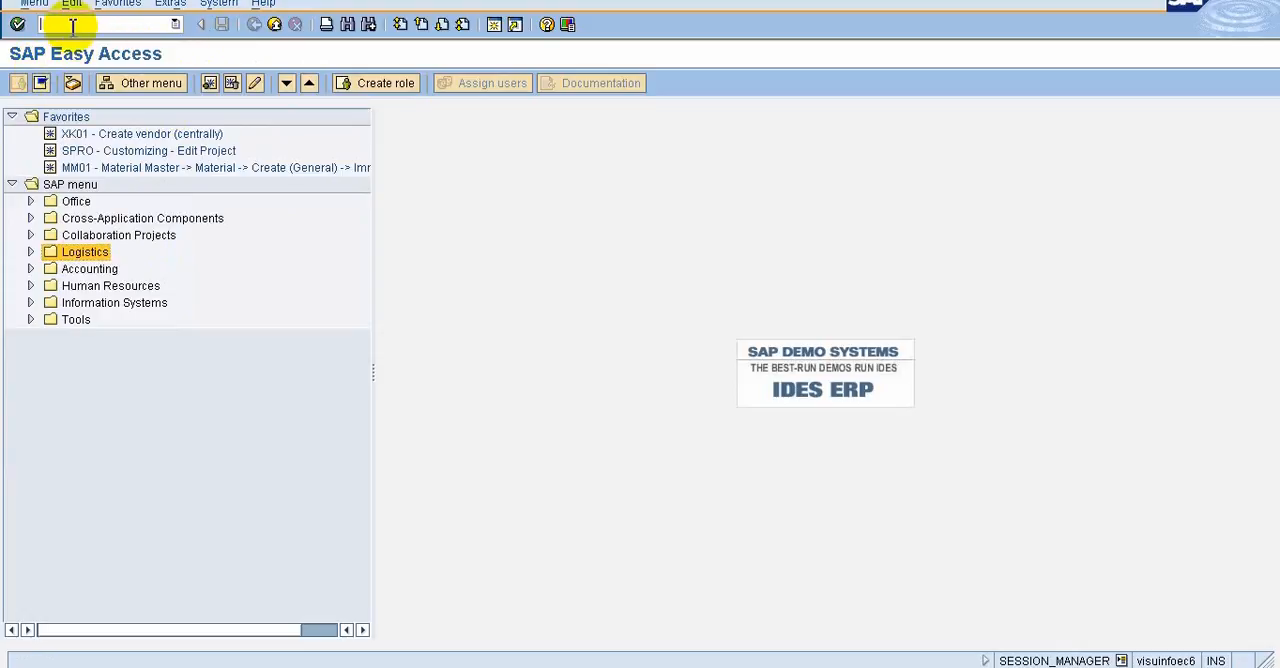
left_click(175, 24)
left_click(60, 41)
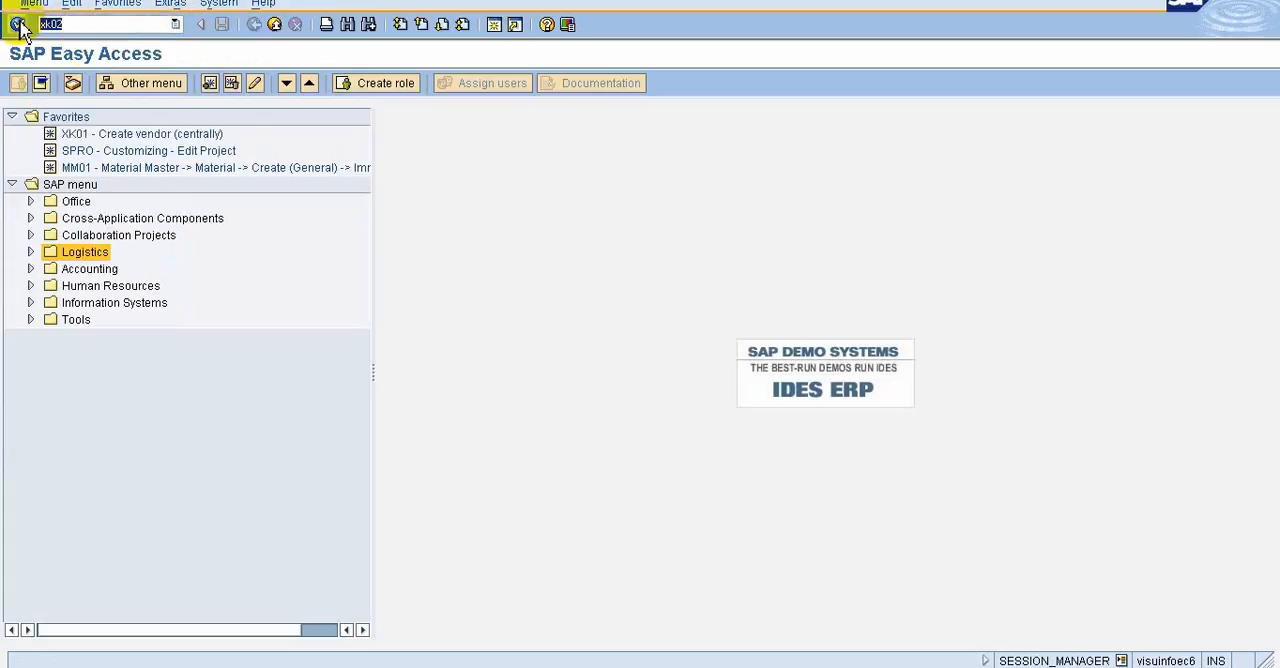
left_click(17, 24)
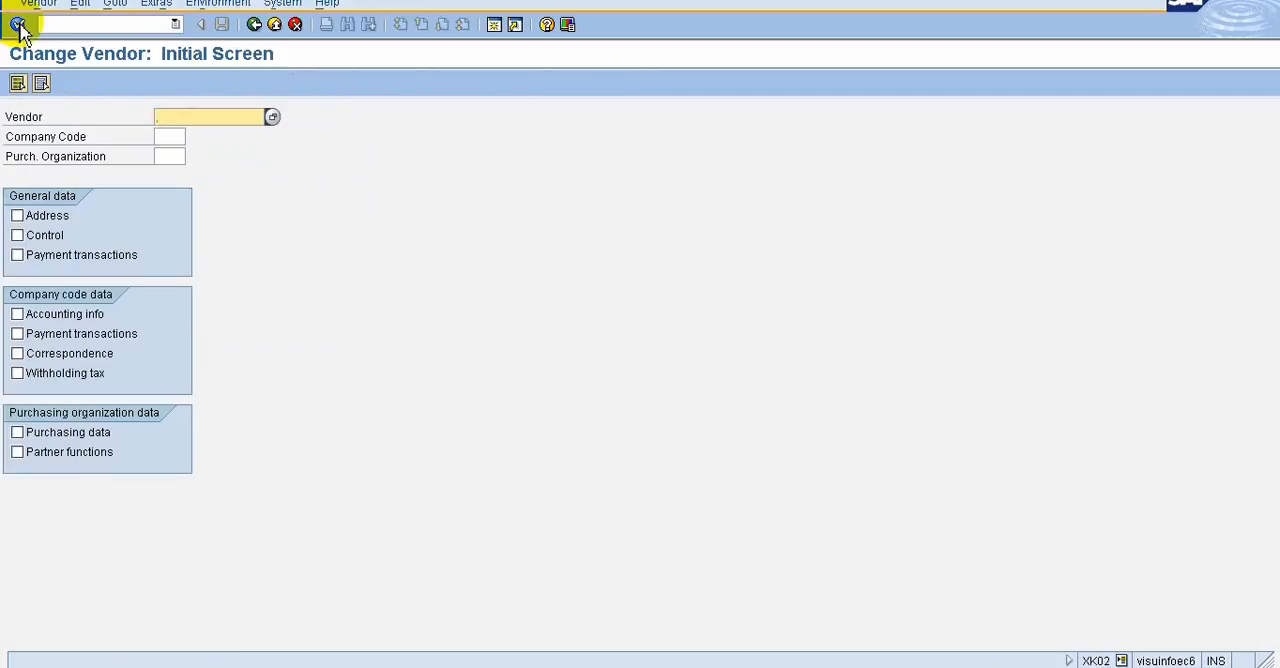
Return from Change Vendor to SAP Easy Access, then hide the command field and show it again
key("F3")
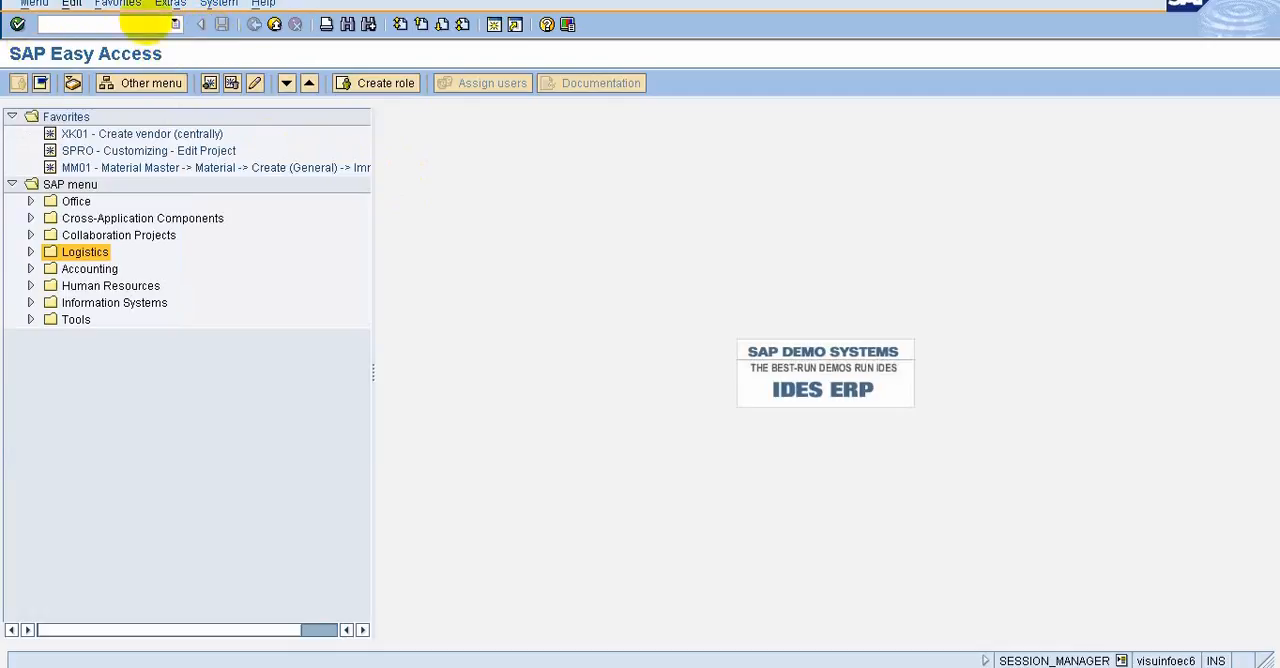
left_click(201, 25)
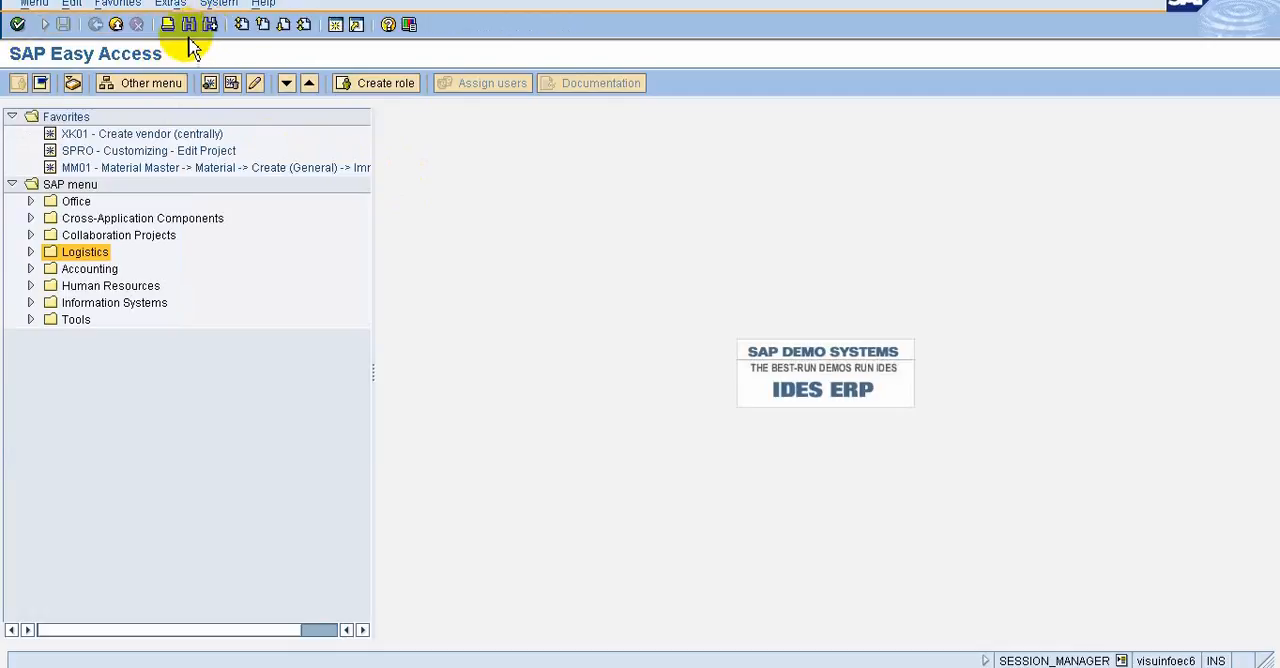
left_click(45, 25)
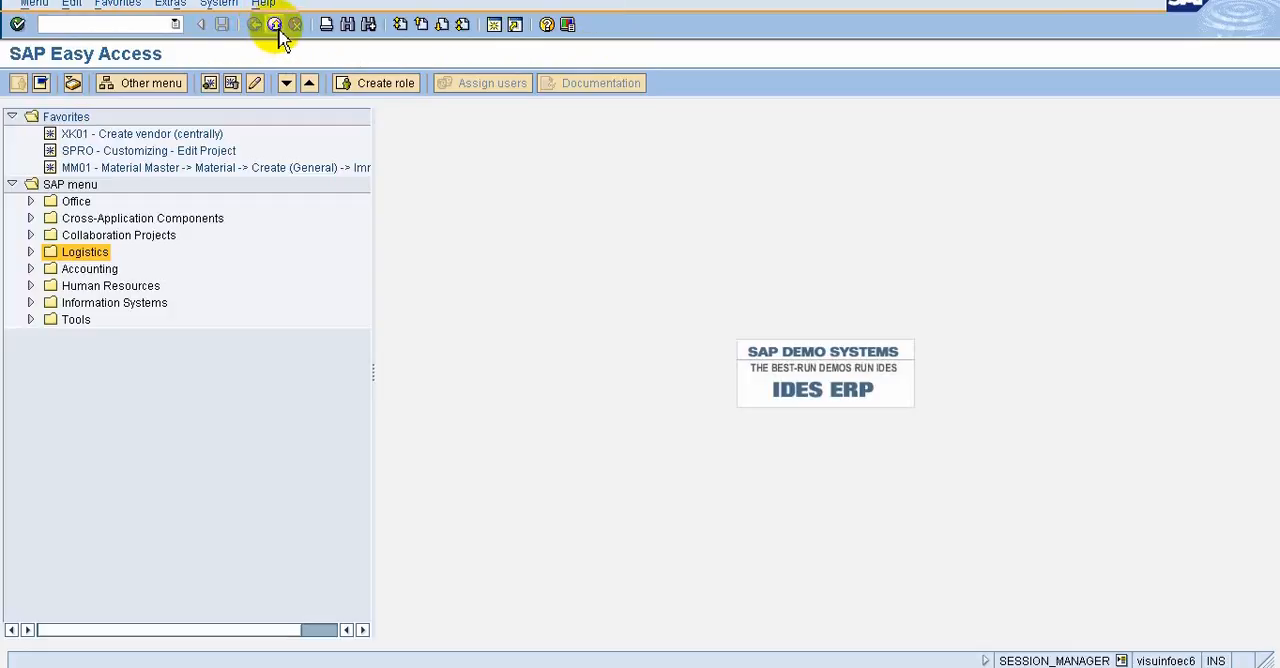
Reopen the Change Vendor initial screen from SAP Easy Access with the most recent transaction code, xk02
left_click(175, 25)
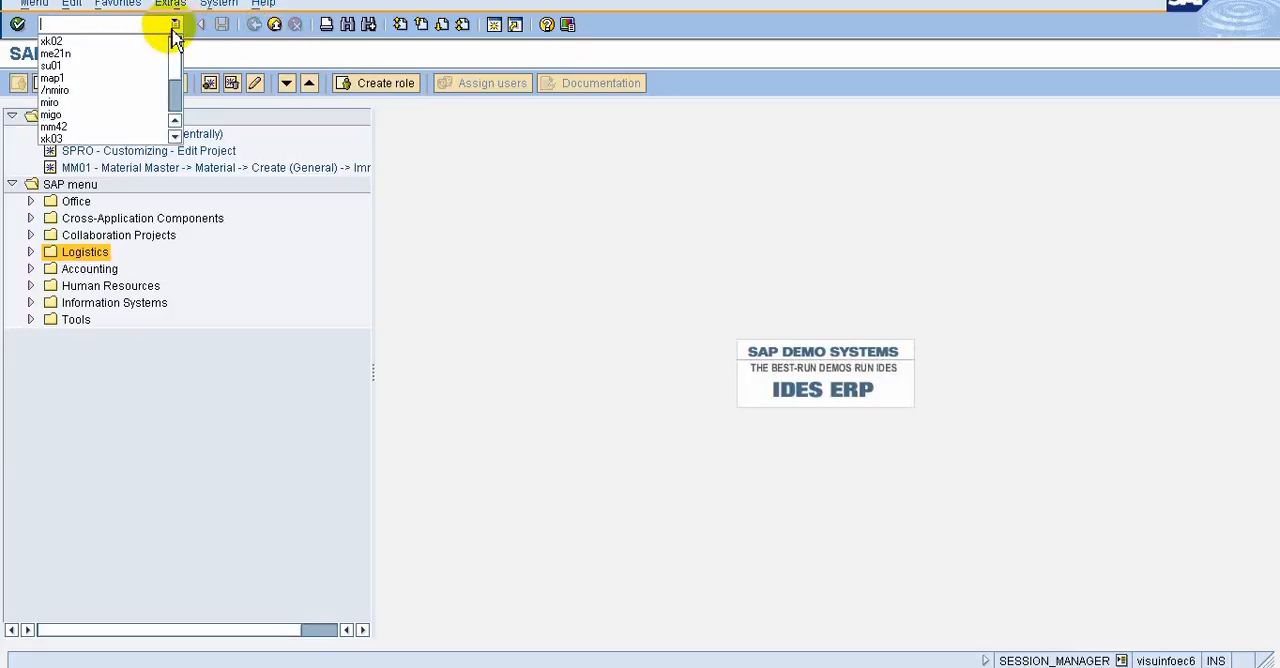
left_click(160, 41)
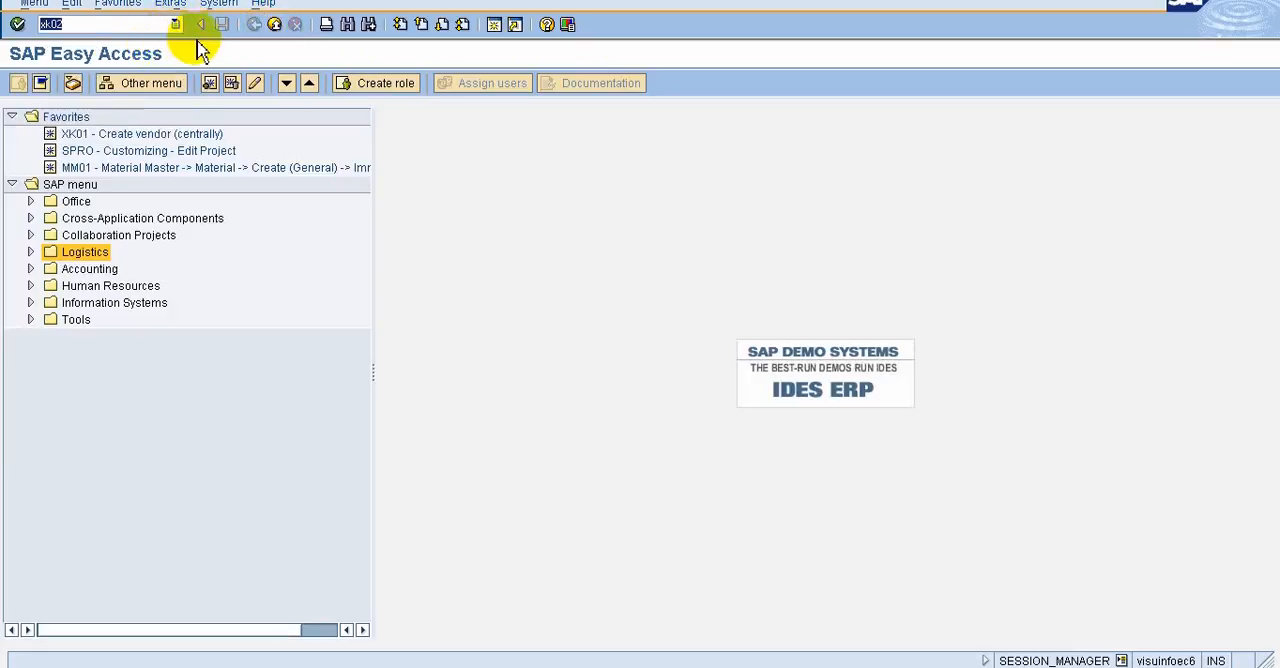
left_click(20, 25)
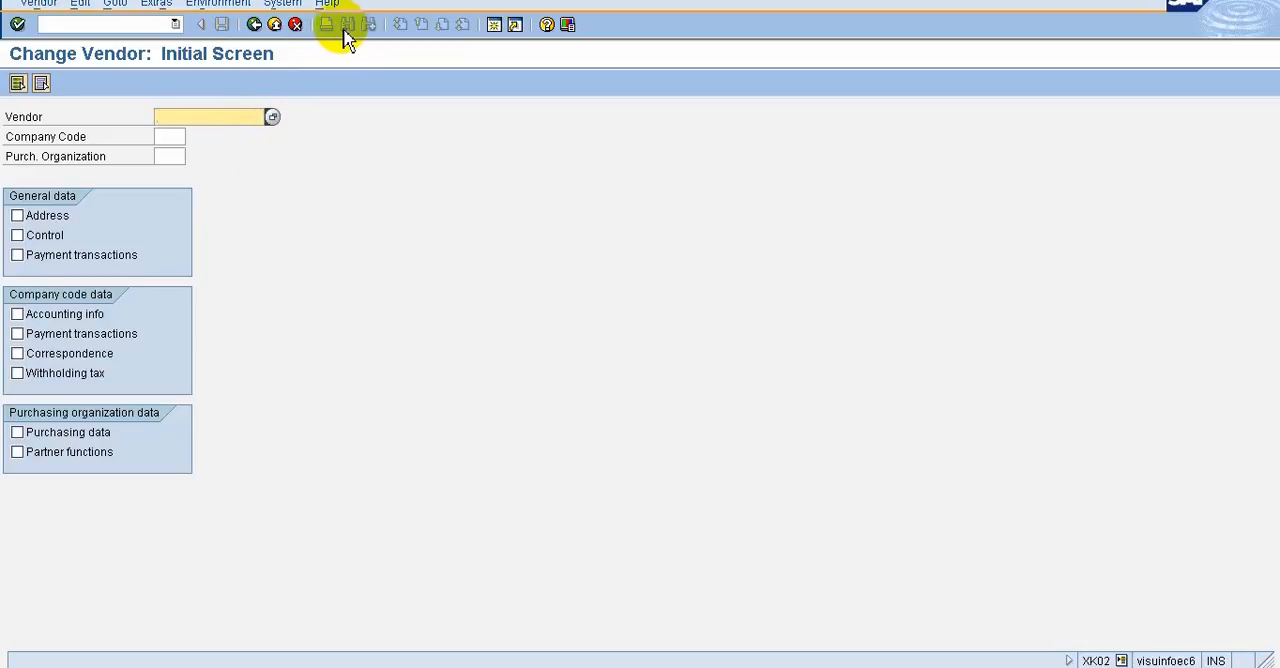
Choose Change for vendors again, pick the previously used vendor number, select only Purchasing data and confirm the entries
left_click(40, 6)
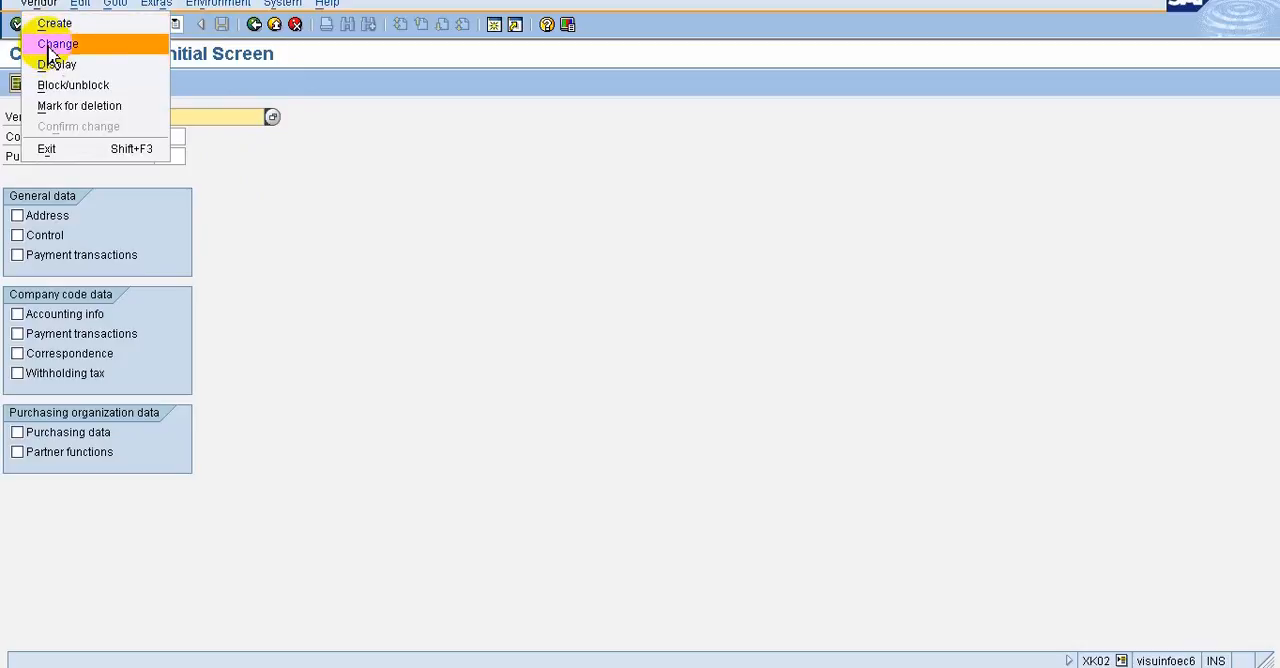
left_click(47, 47)
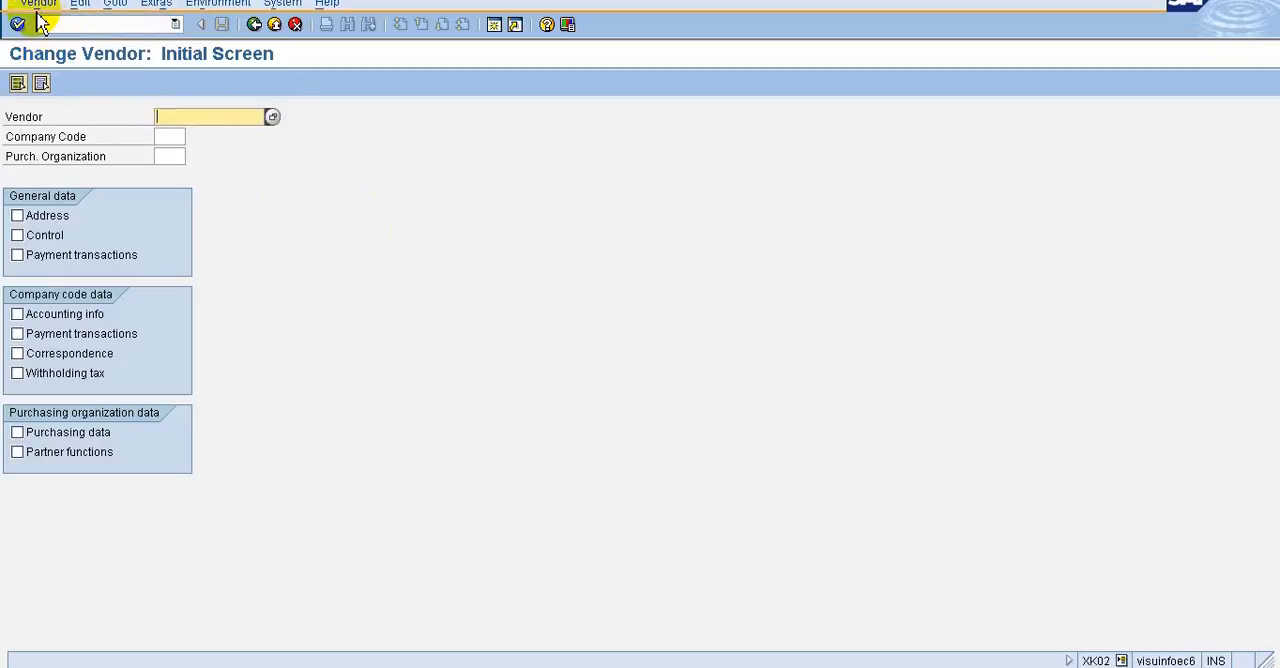
left_click(219, 122)
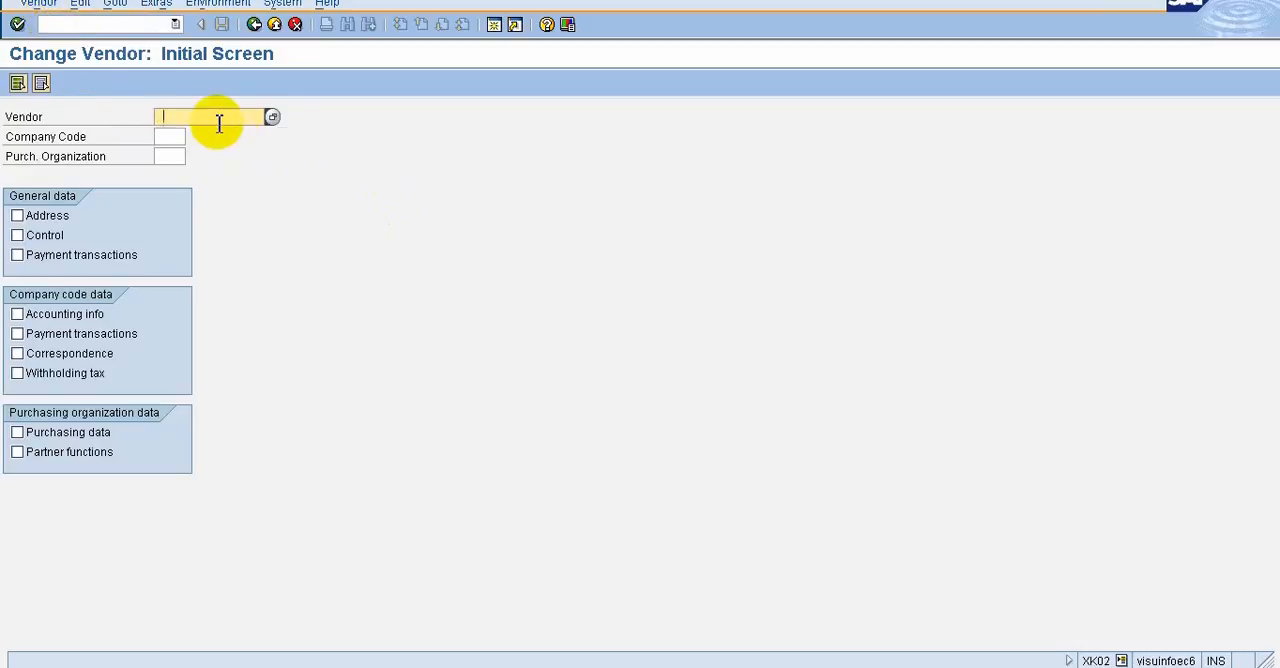
left_click(206, 135)
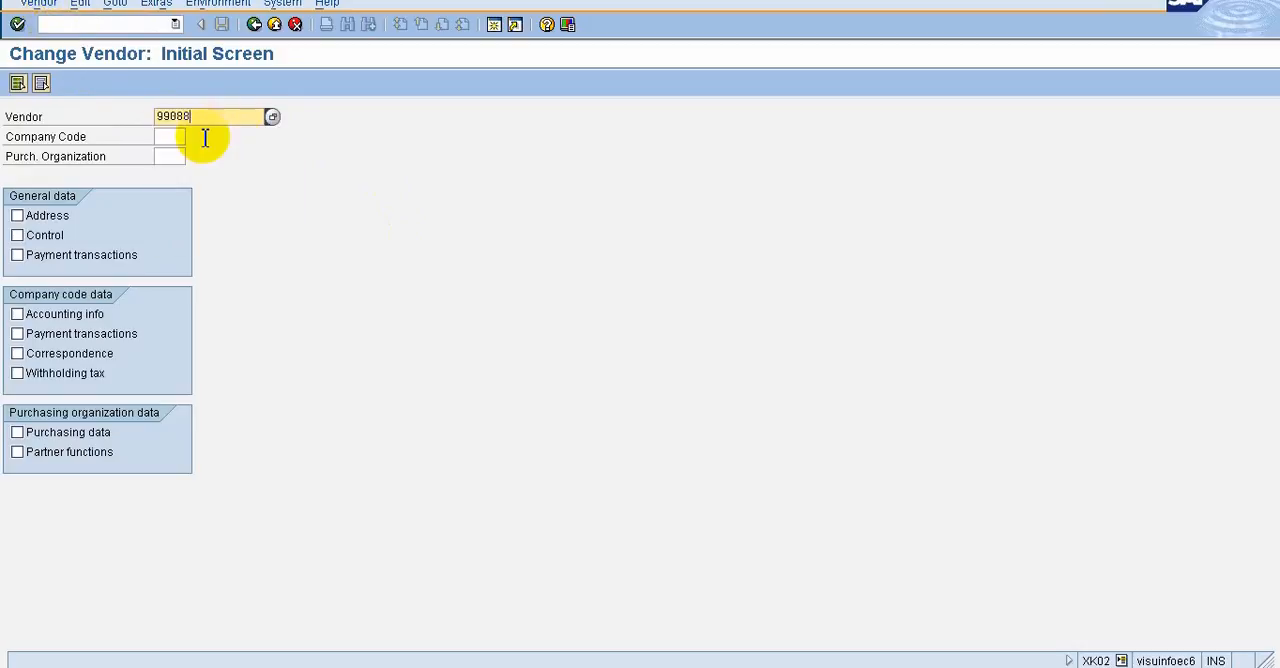
left_click(25, 437)
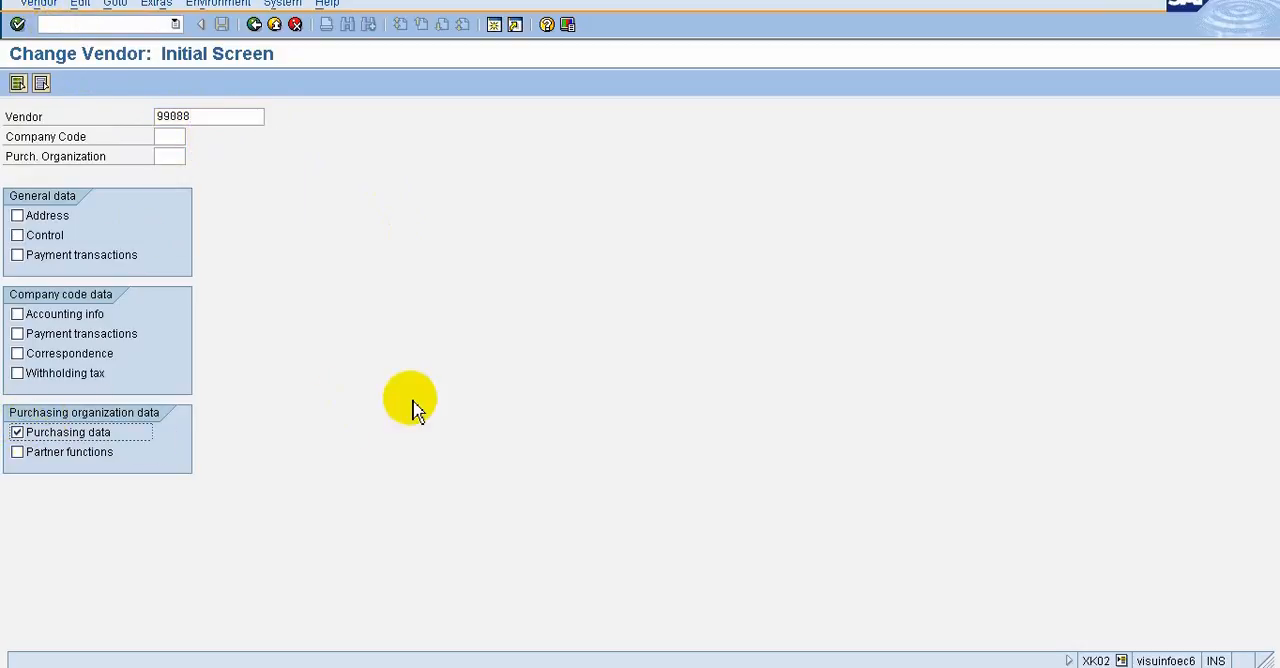
key("Return")
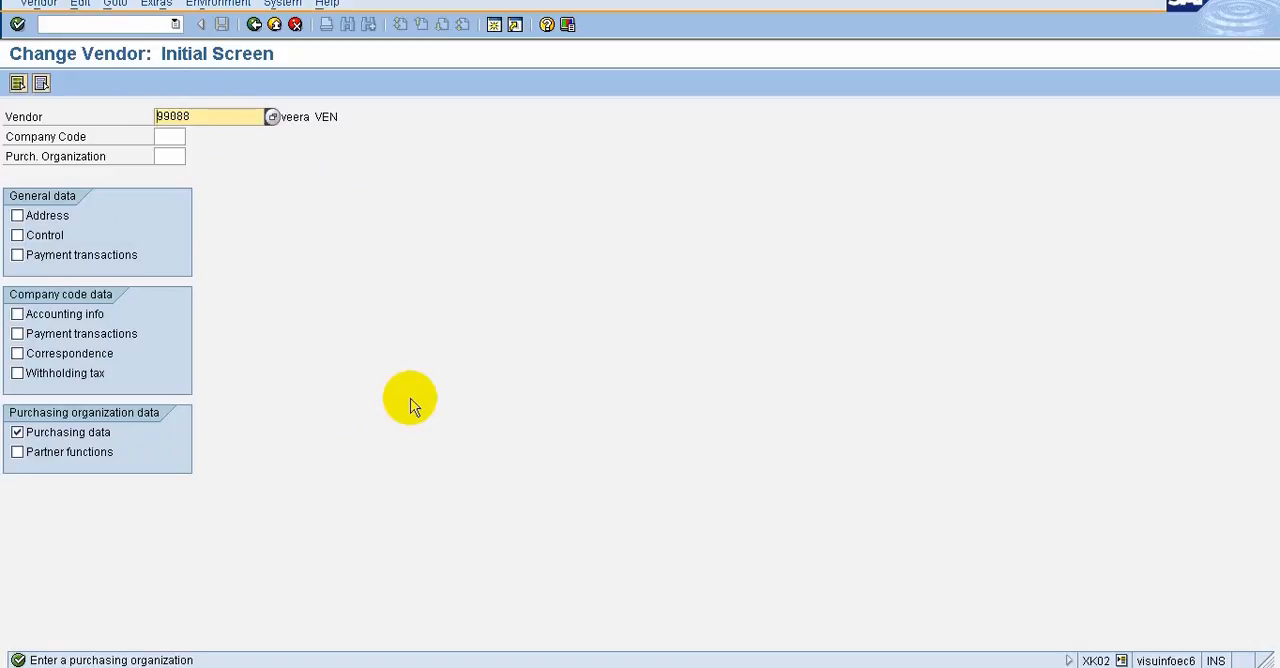
Look up possible company codes through the field's value help, searching without restrictions and with a maximum of 500 hits
left_click(171, 138)
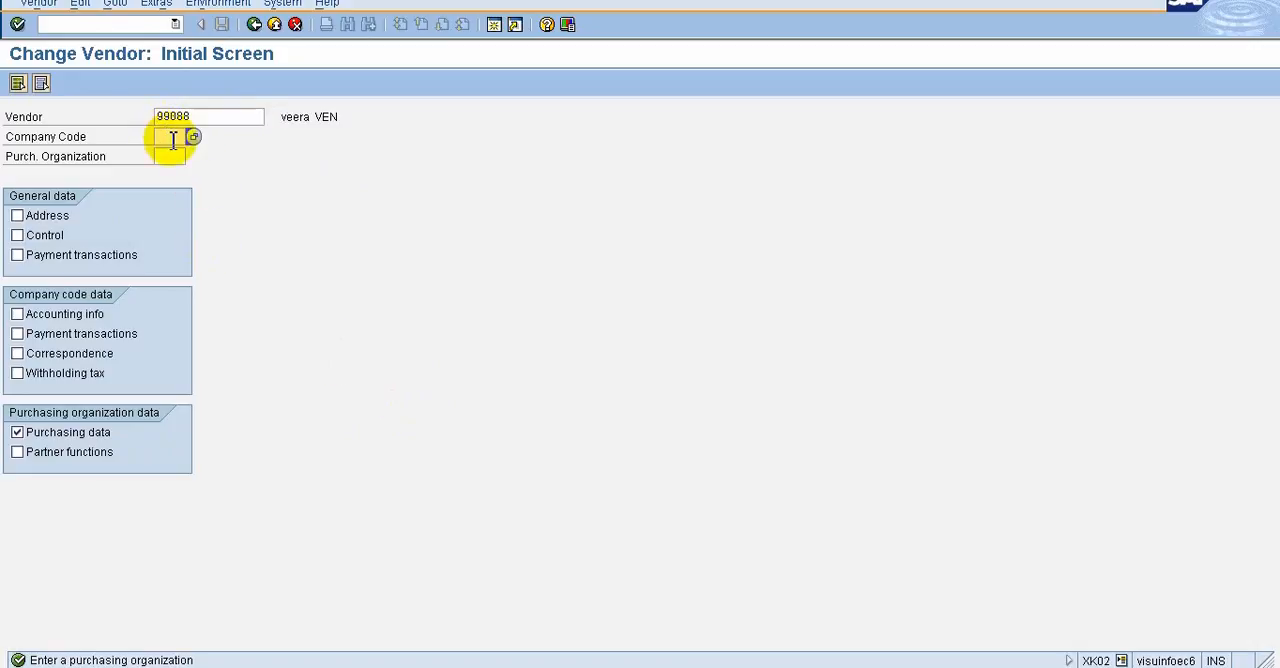
left_click(172, 140)
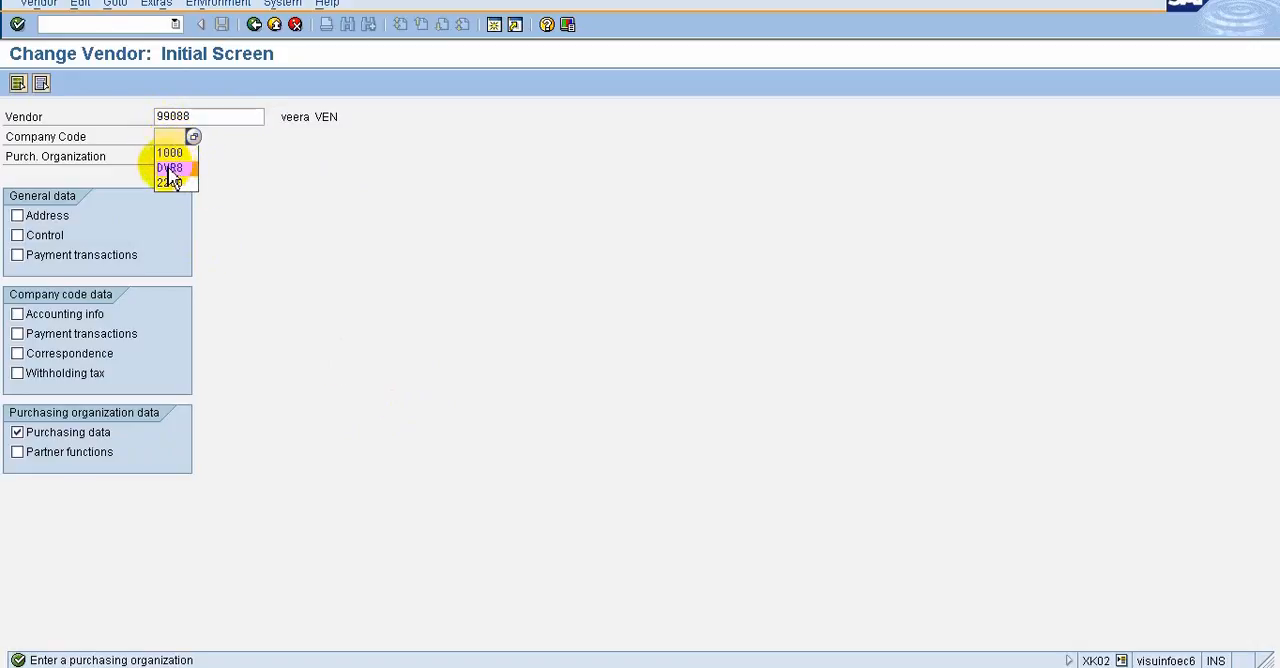
left_click(268, 146)
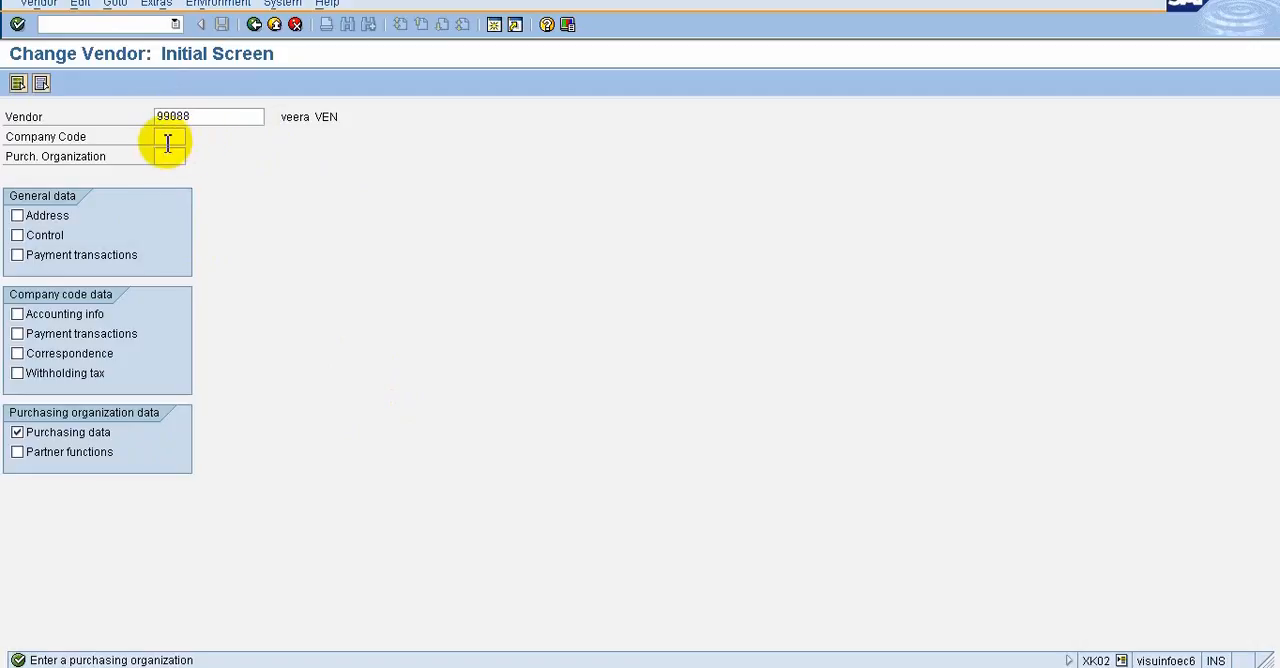
left_click(168, 140)
left_click(195, 139)
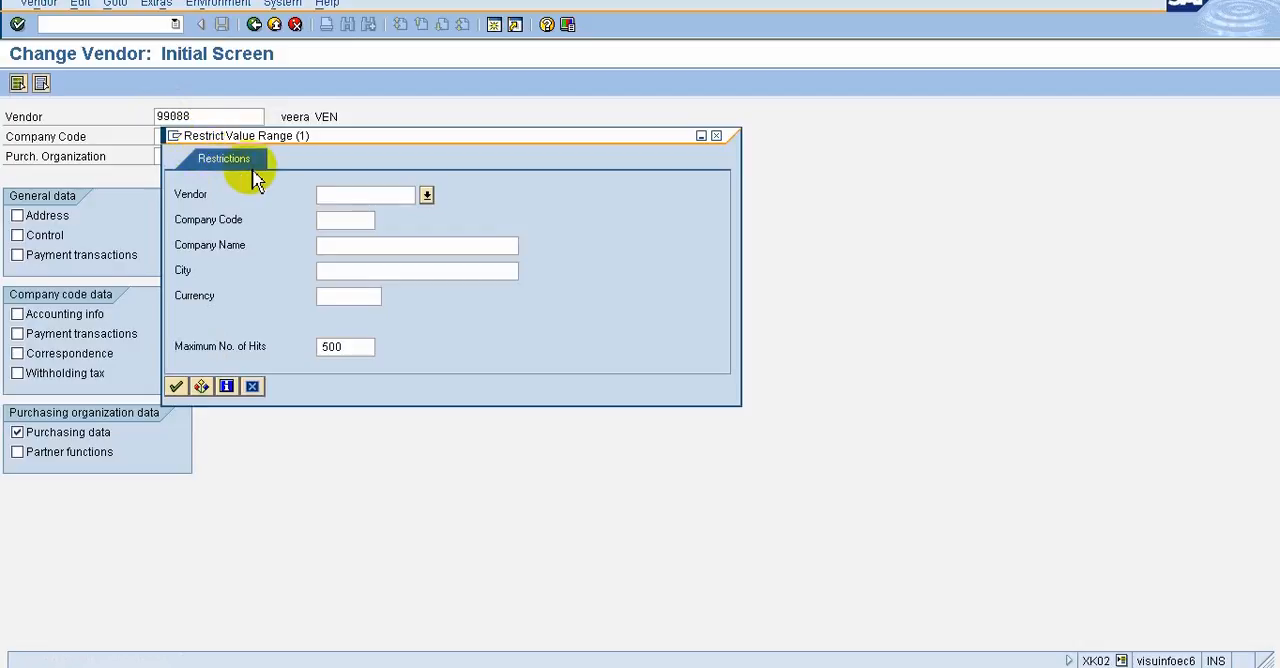
left_click(178, 387)
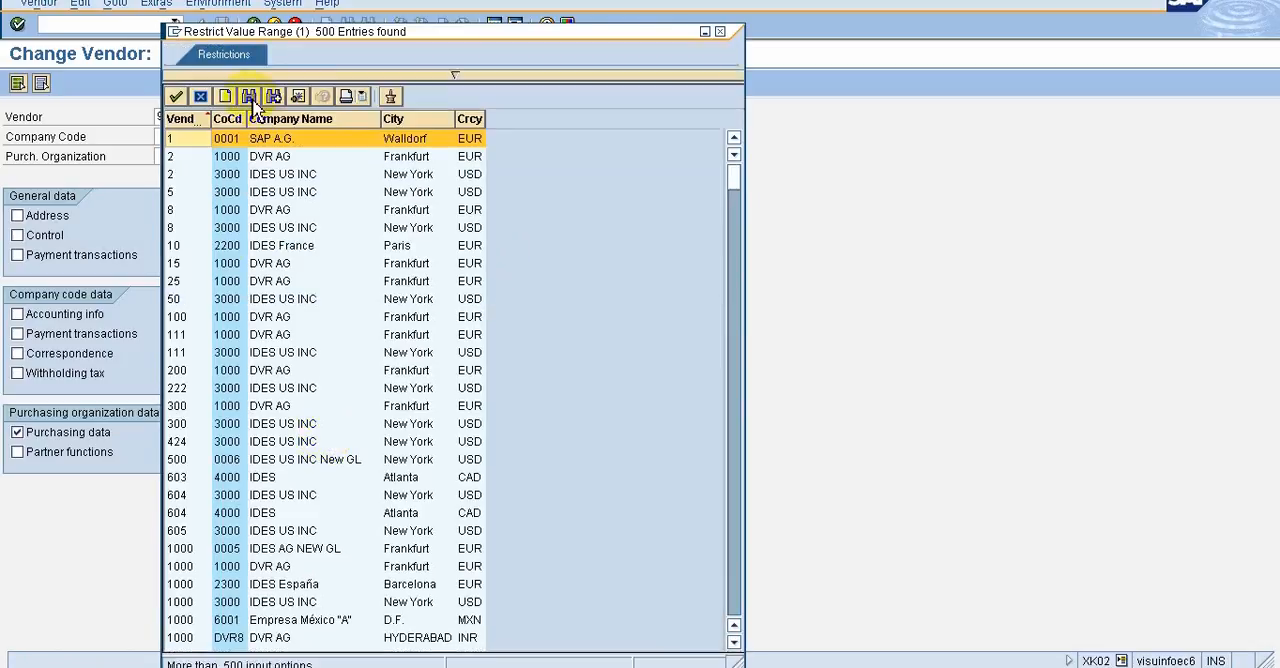
Bring up the Find dialog in the company code hit list, cancel it and close the list without choosing an entry
left_click(251, 99)
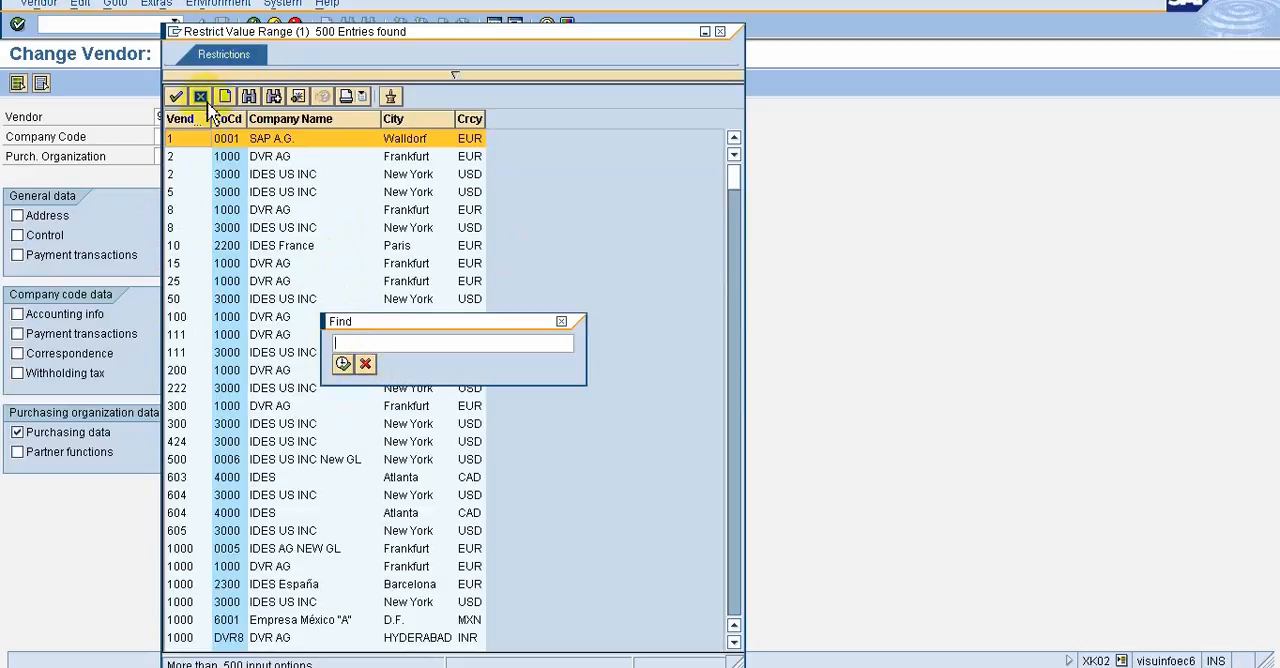
left_click(365, 363)
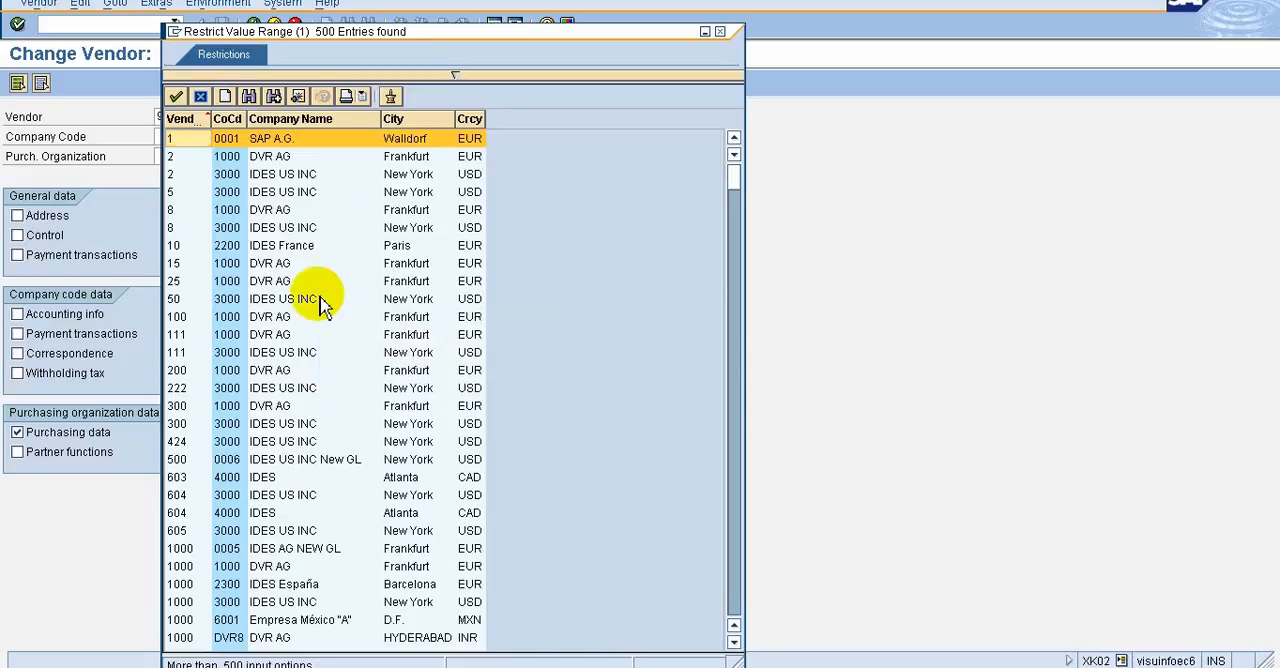
left_click(201, 96)
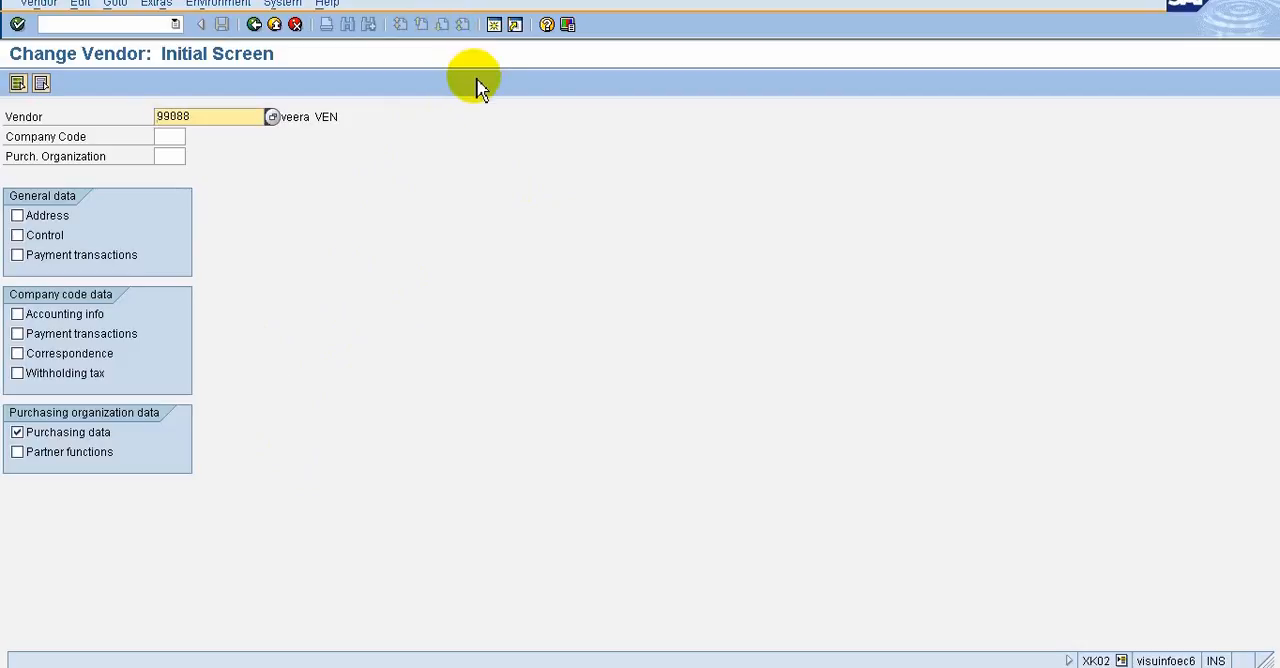
Create a new session, switch to Change Vendor and back to the new session, then create another session from there
left_click(497, 25)
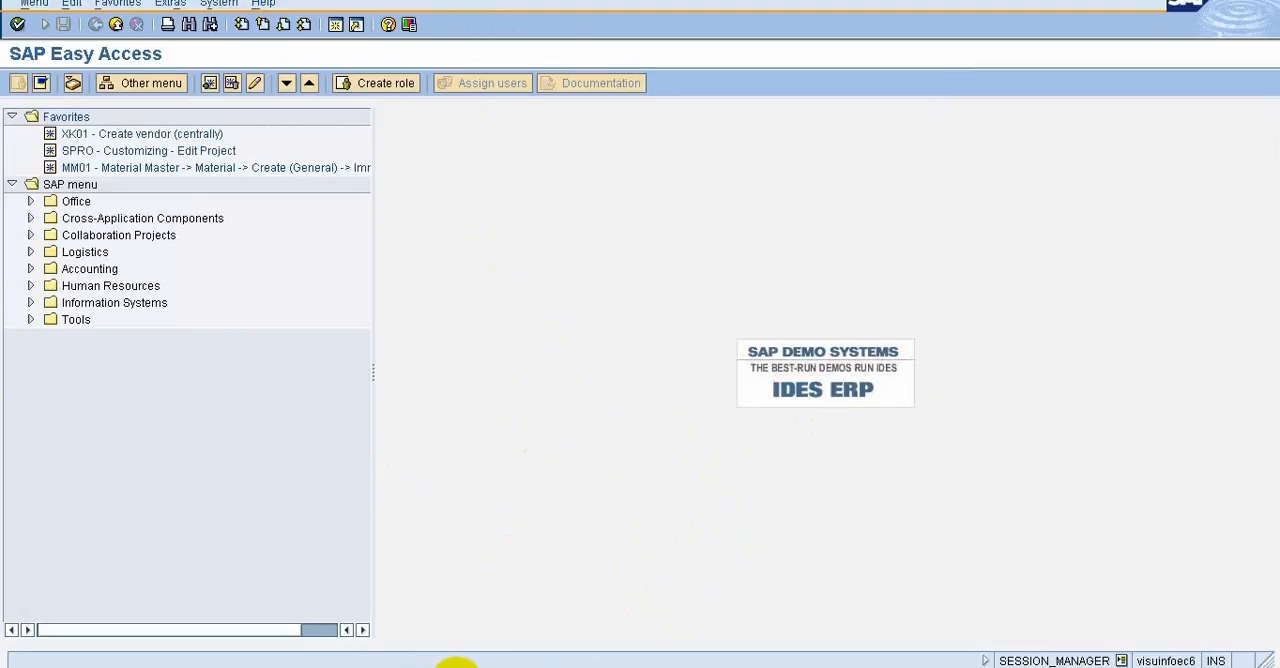
left_click(467, 667)
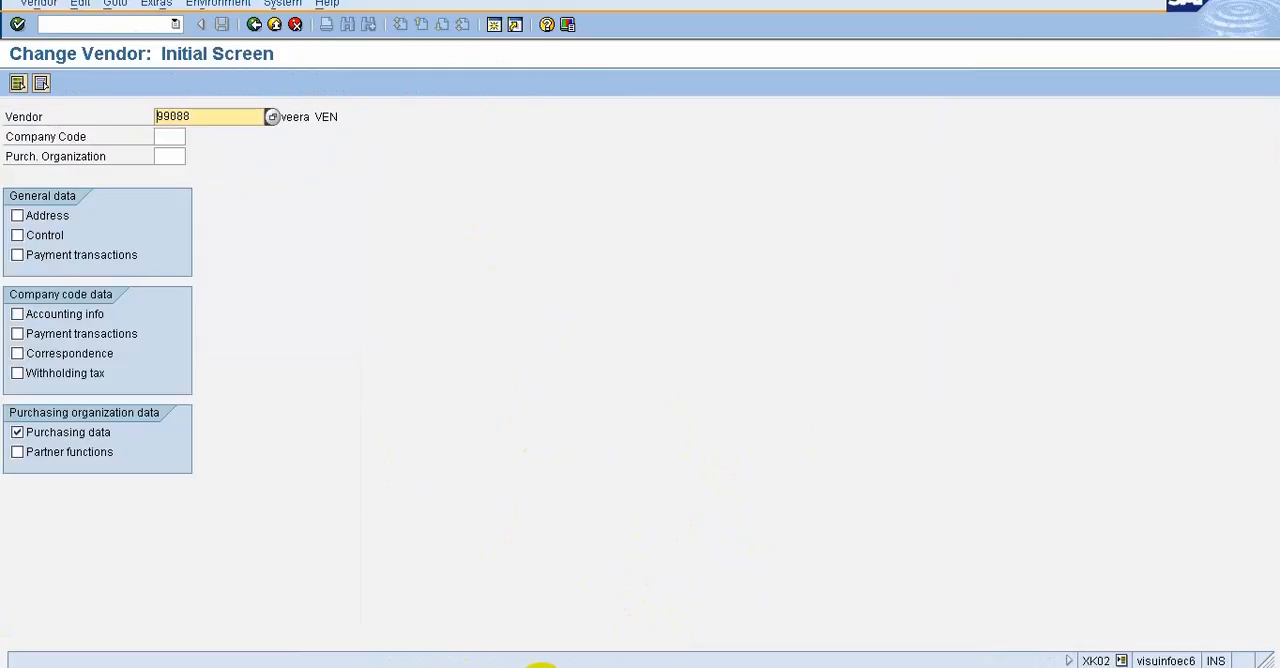
left_click(690, 667)
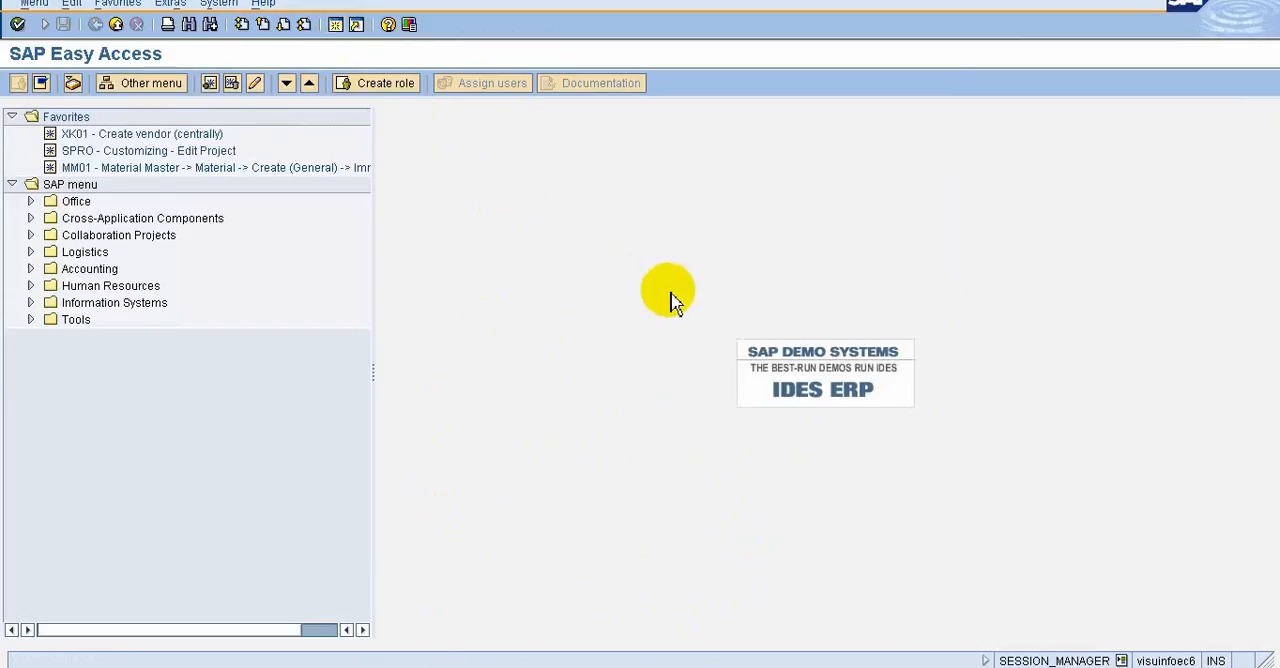
left_click(339, 29)
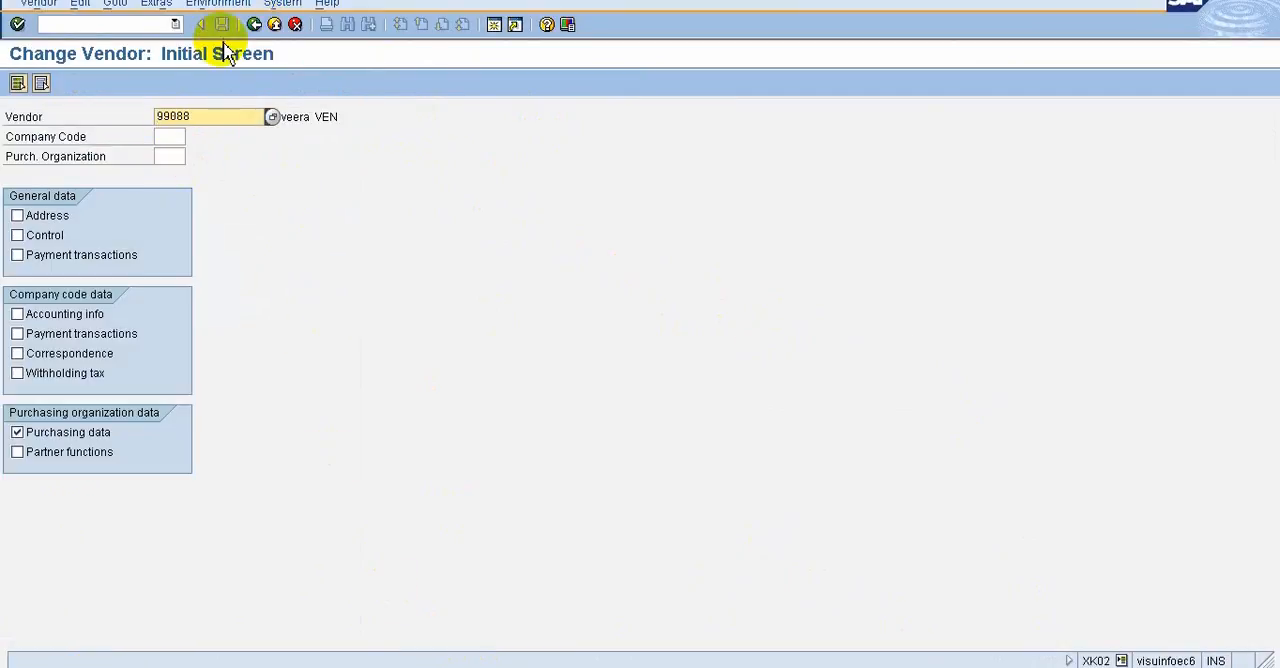
Run /nme21n from Change Vendor to open Create Purchase Order in the same session, and close the Internet Explorer security message
left_click(96, 25)
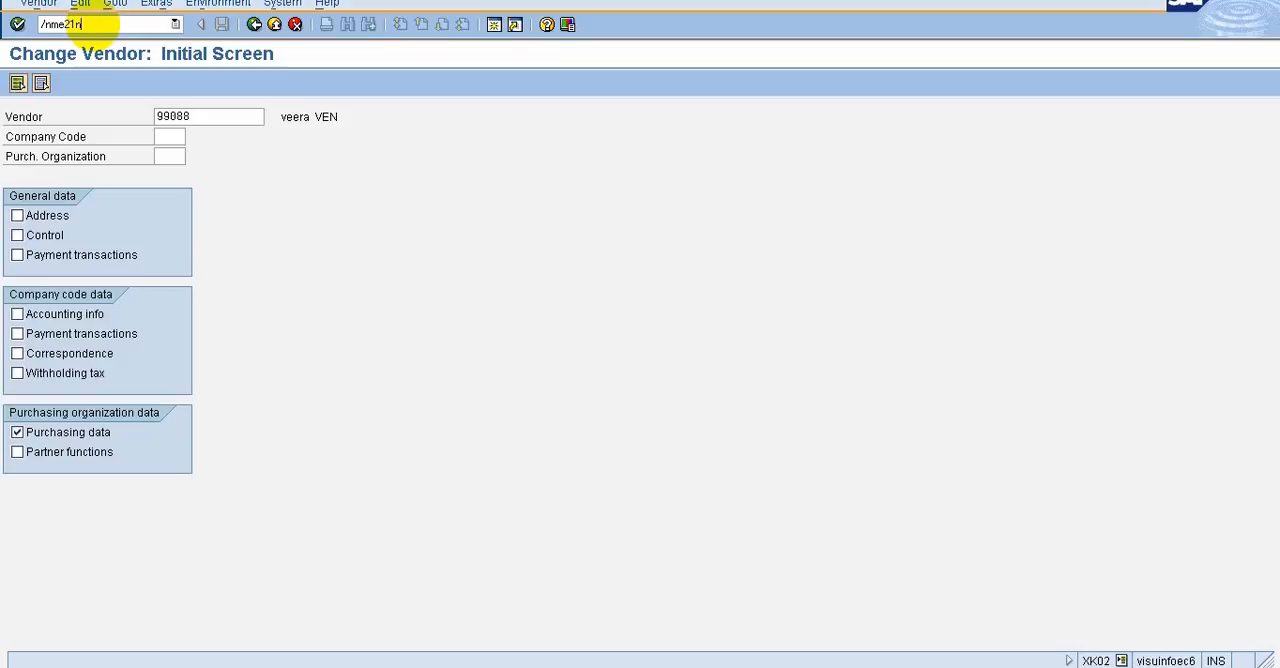
key("Return")
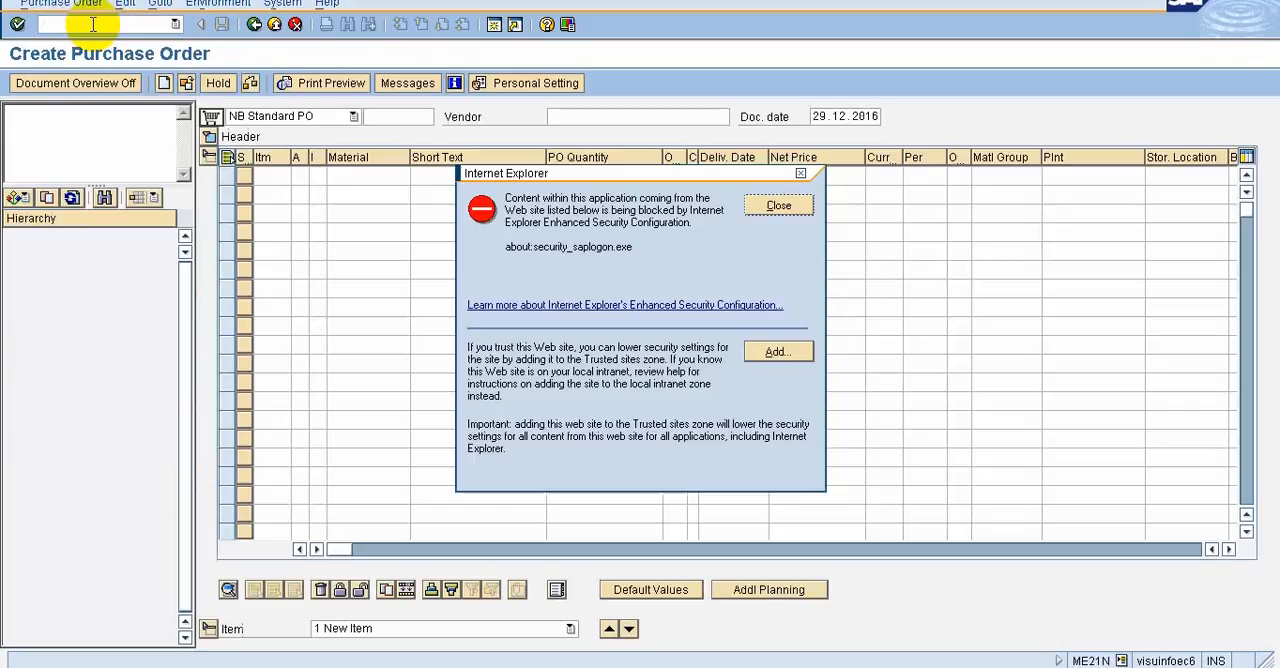
left_click(778, 205)
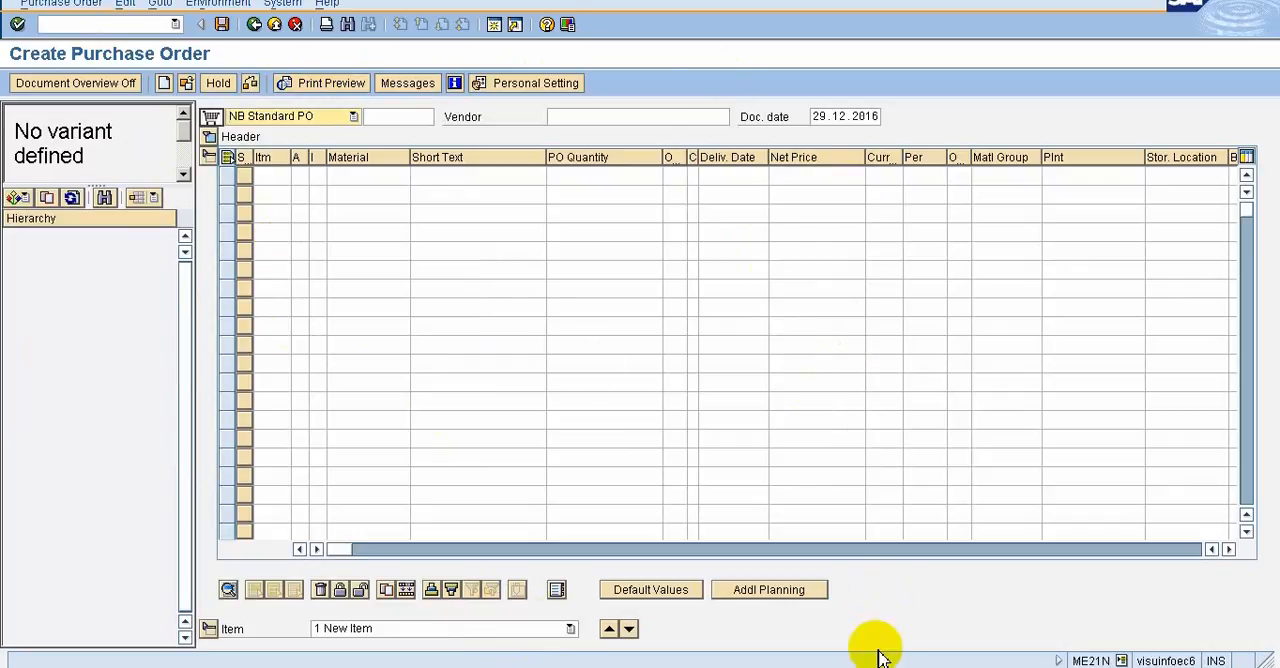
Go to the SAP Easy Access session and run transaction xk01 to open the Create Vendor initial screen
key("F3")
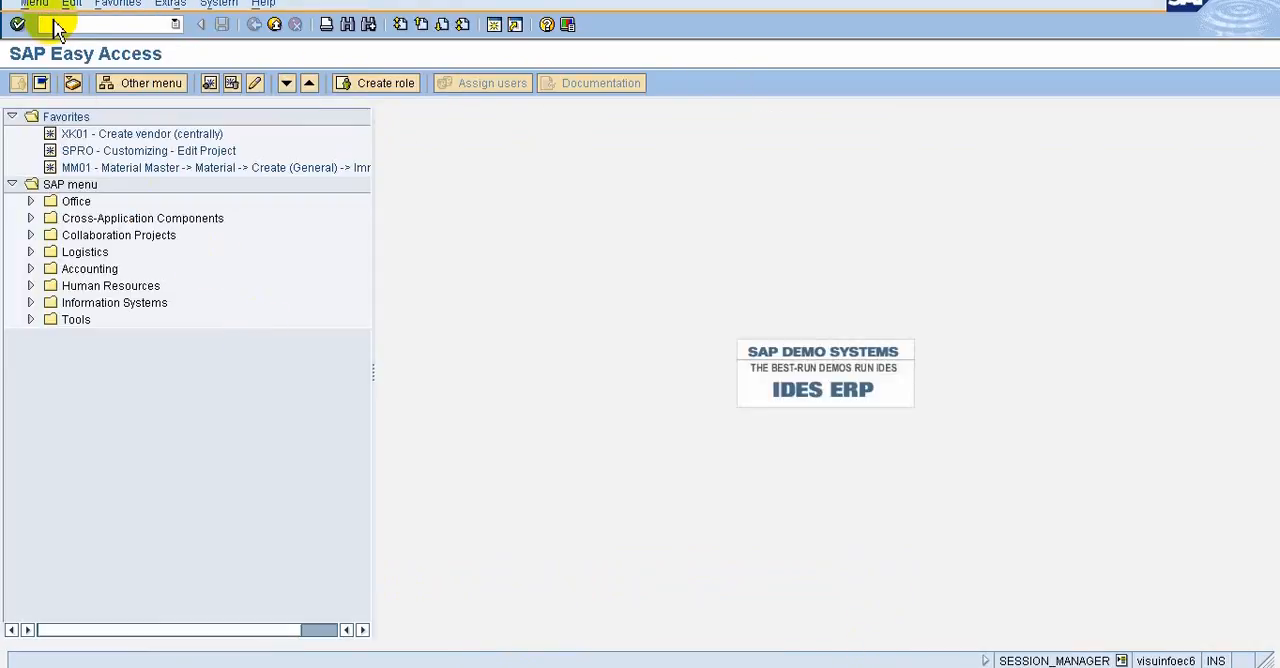
left_click(50, 23)
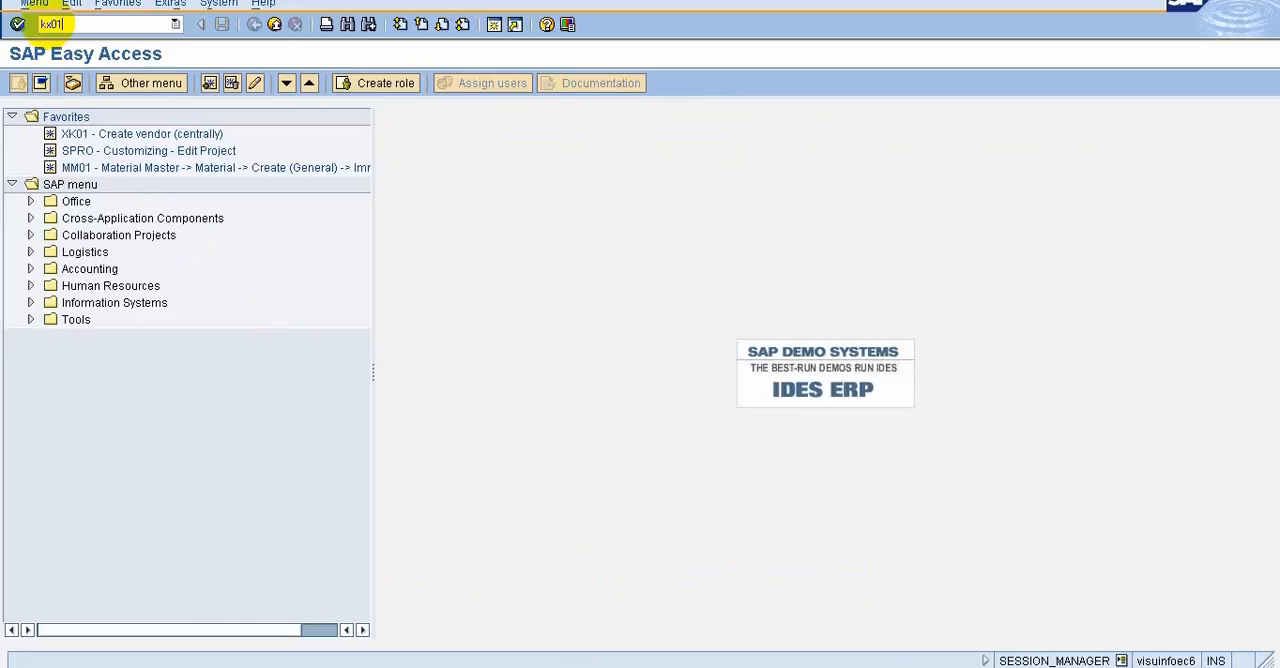
key("BackSpace")
key("BackSpace")
key("BackSpace")
type("xk01")
key("Return")
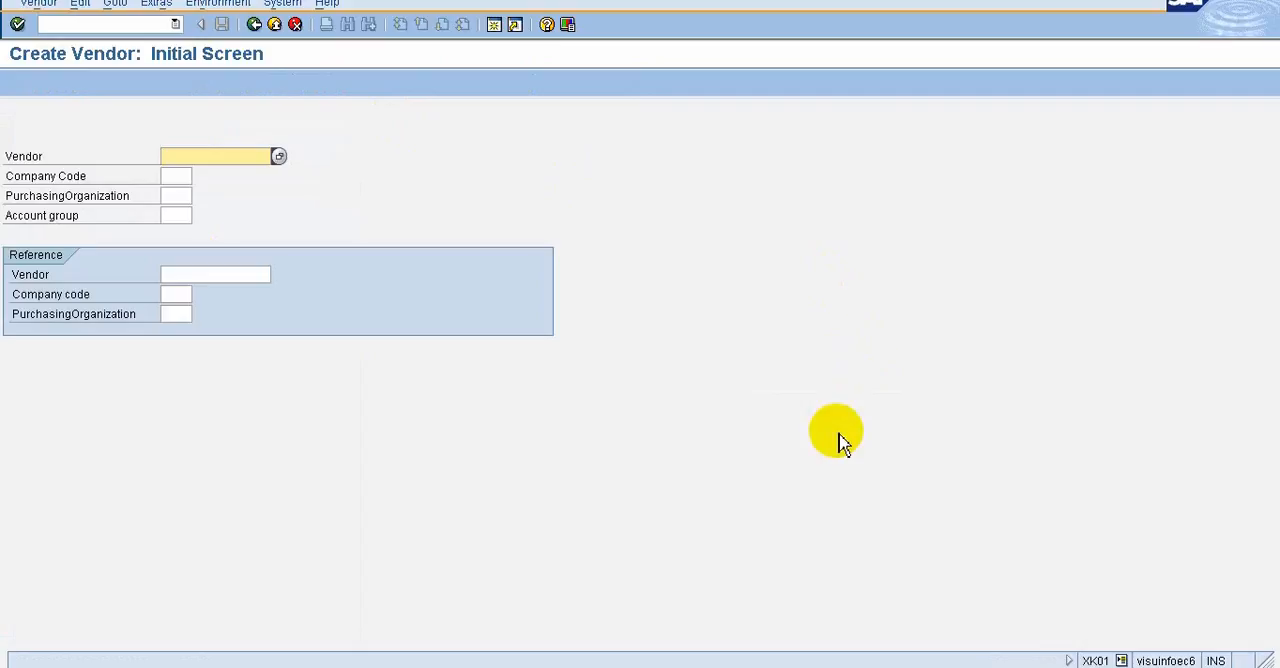
Switch through the open sessions from Create Purchase Order to SAP Easy Access and run a transaction code beginning with me
left_click(464, 667)
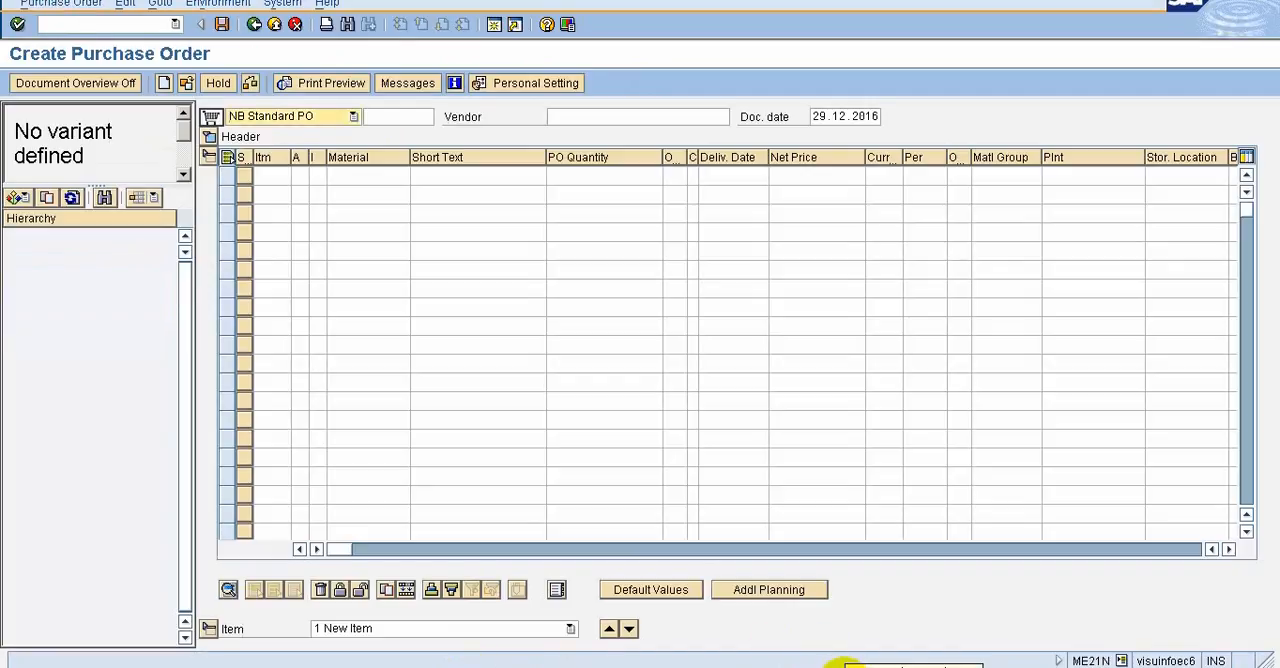
left_click(843, 667)
left_click(985, 667)
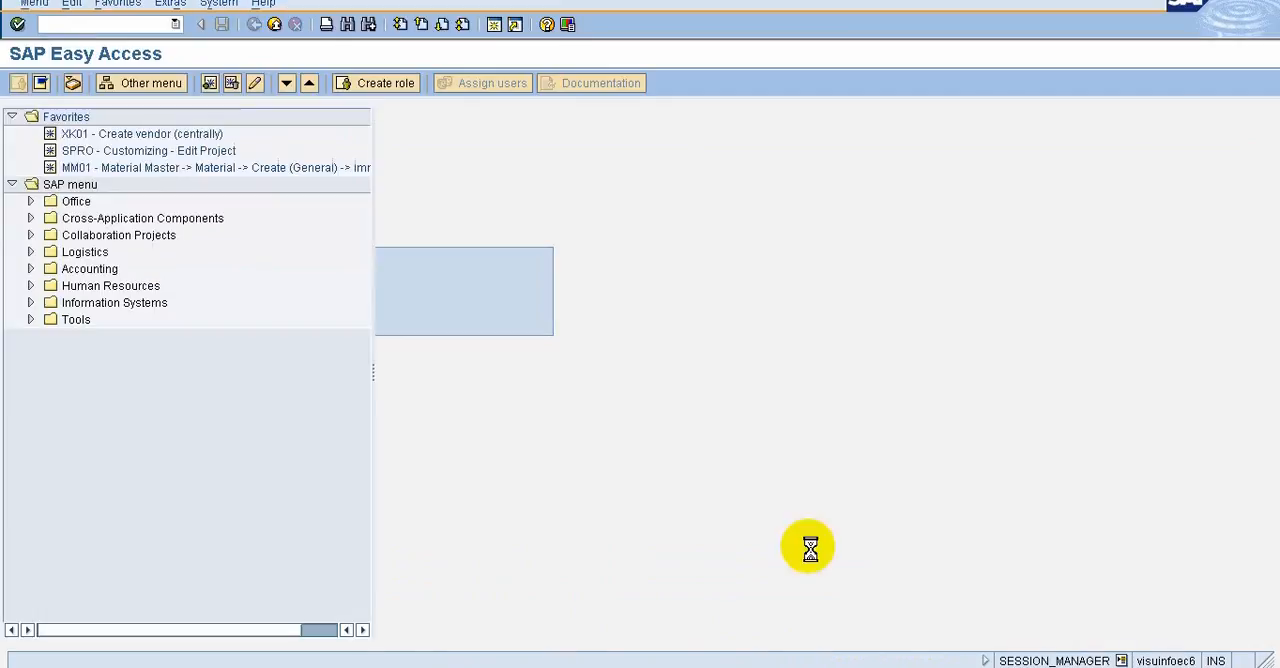
left_click(62, 22)
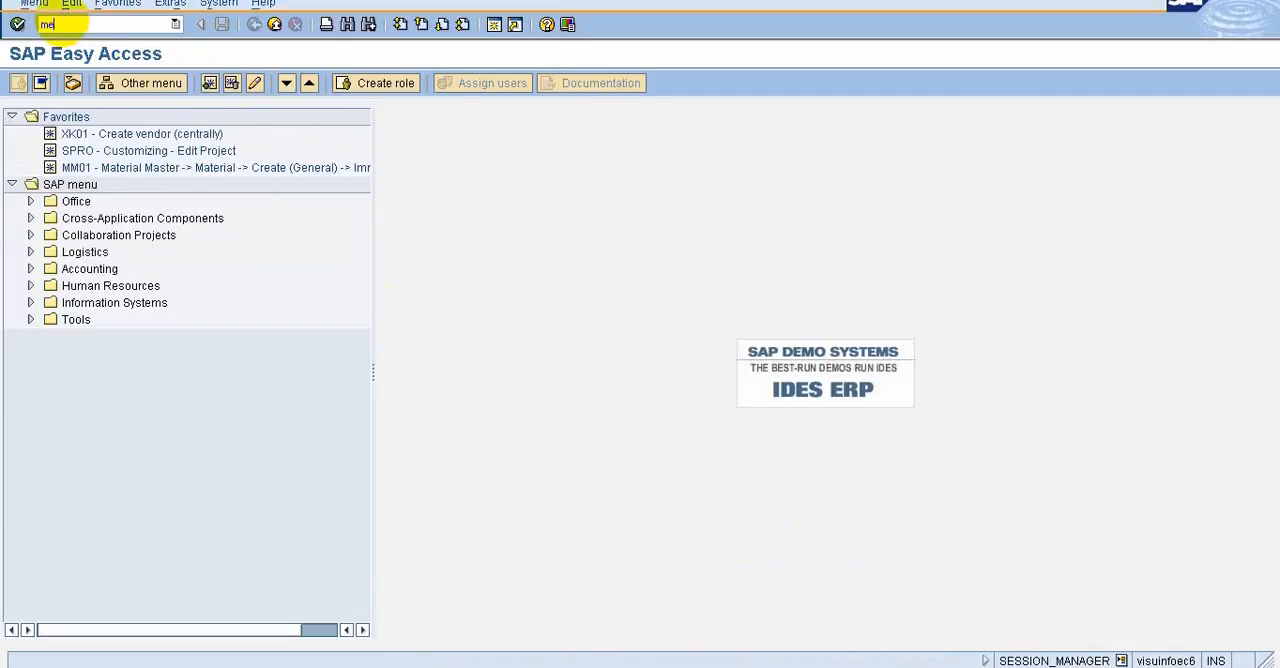
key("Return")
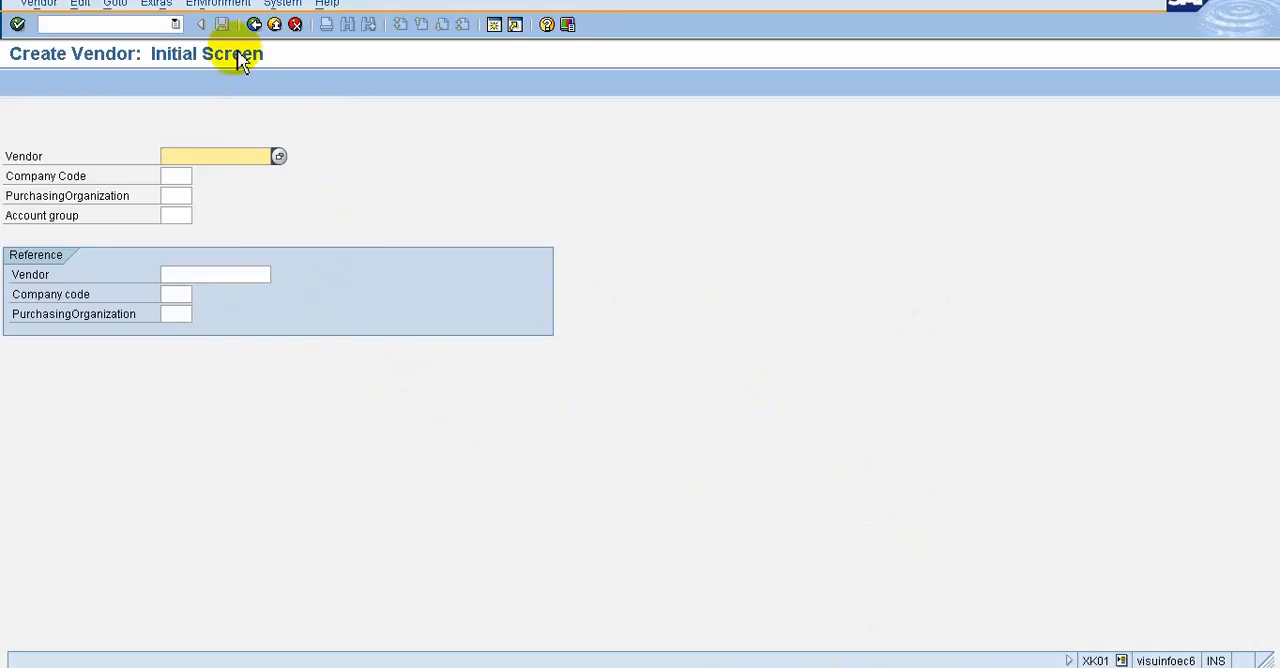
Generate a desktop shortcut to transaction XK01 from Create Vendor, entering the account password and agreeing to save it in the shortcut
left_click(516, 26)
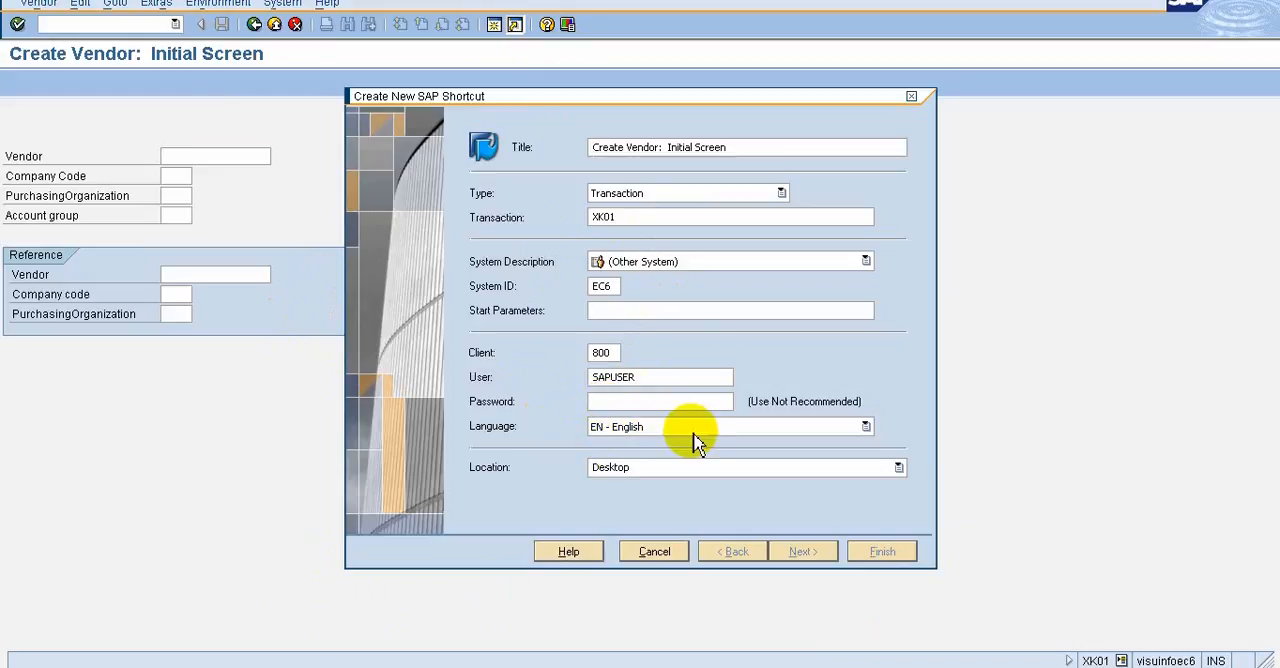
left_click(614, 404)
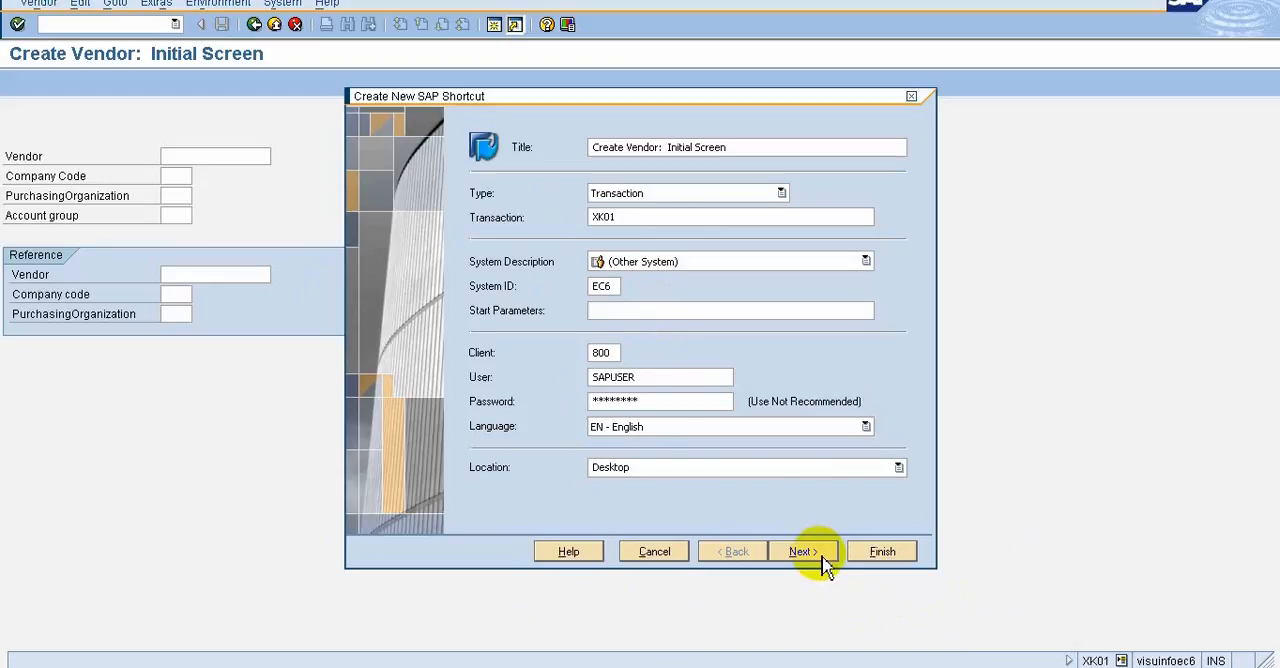
key("BackSpace")
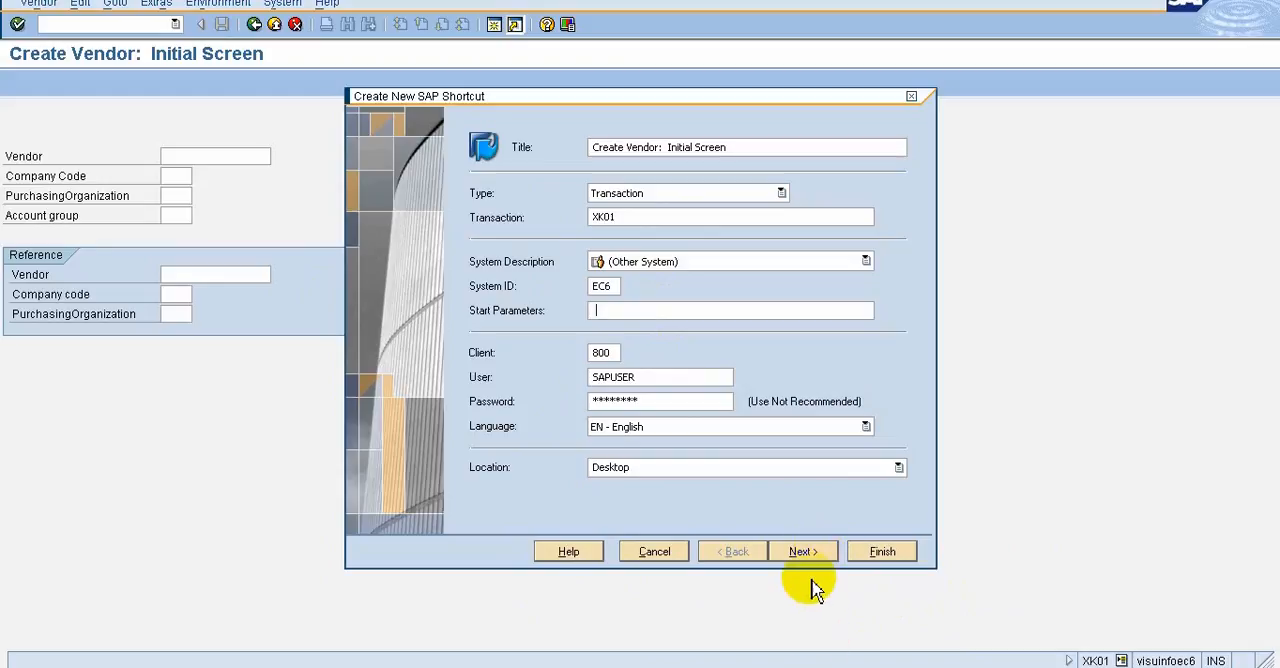
left_click(803, 553)
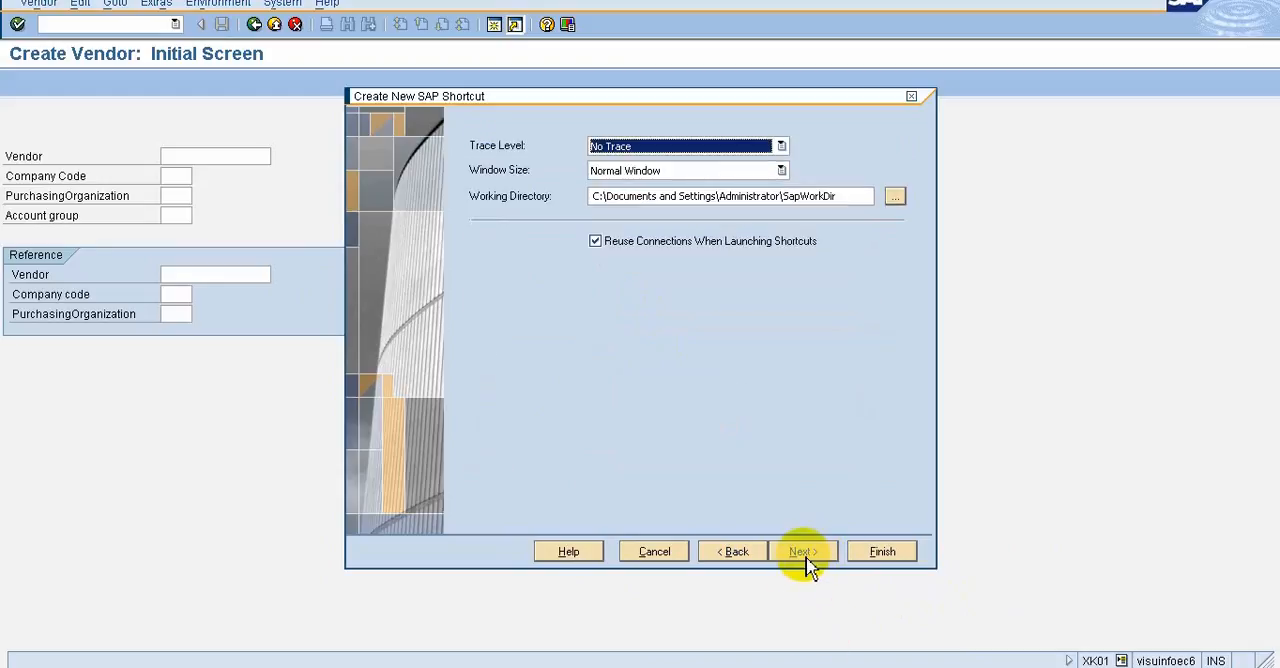
left_click(878, 557)
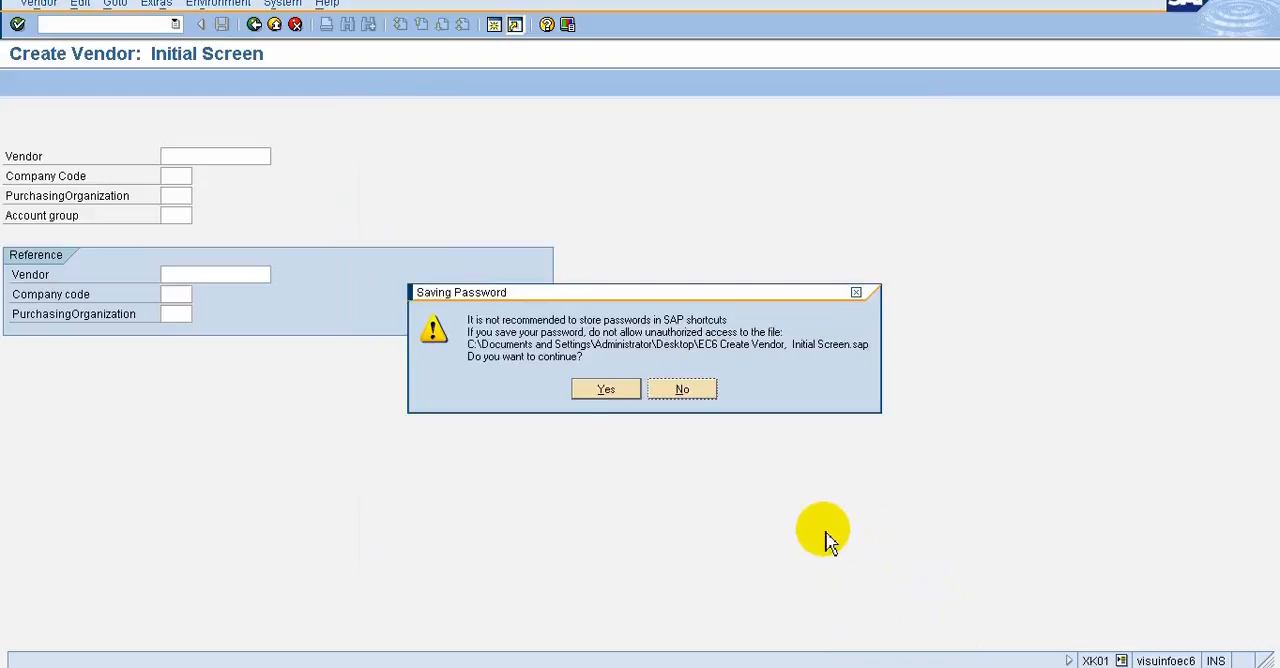
left_click(597, 391)
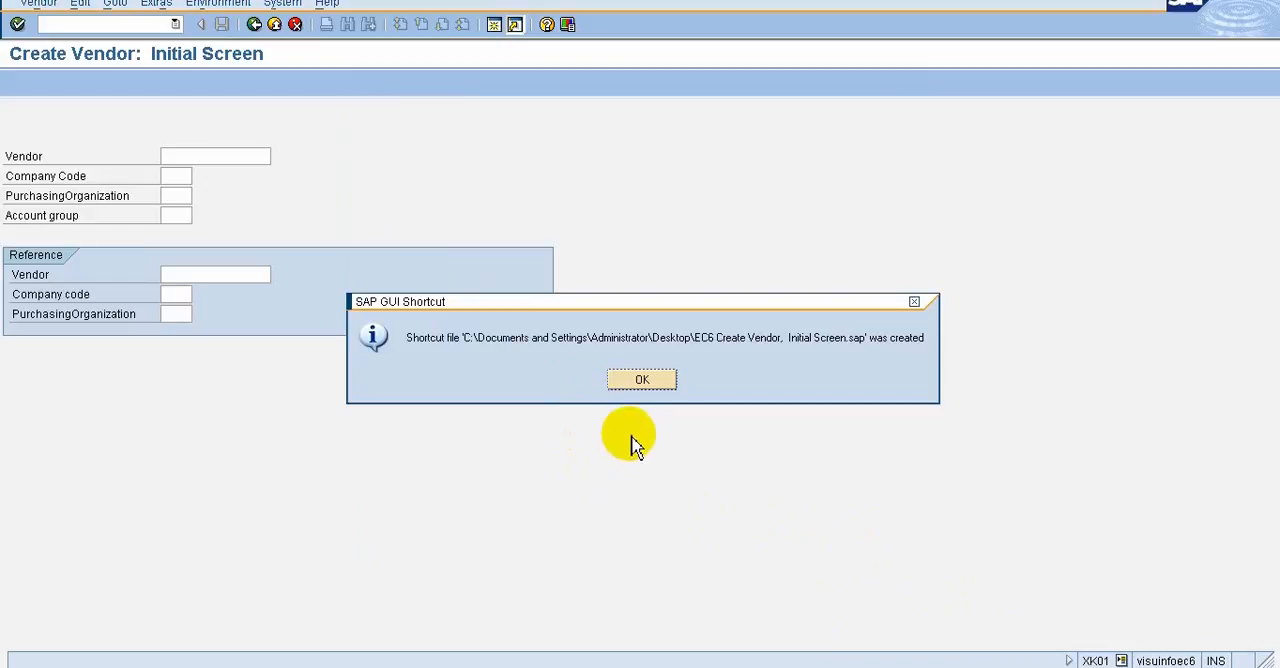
left_click(632, 382)
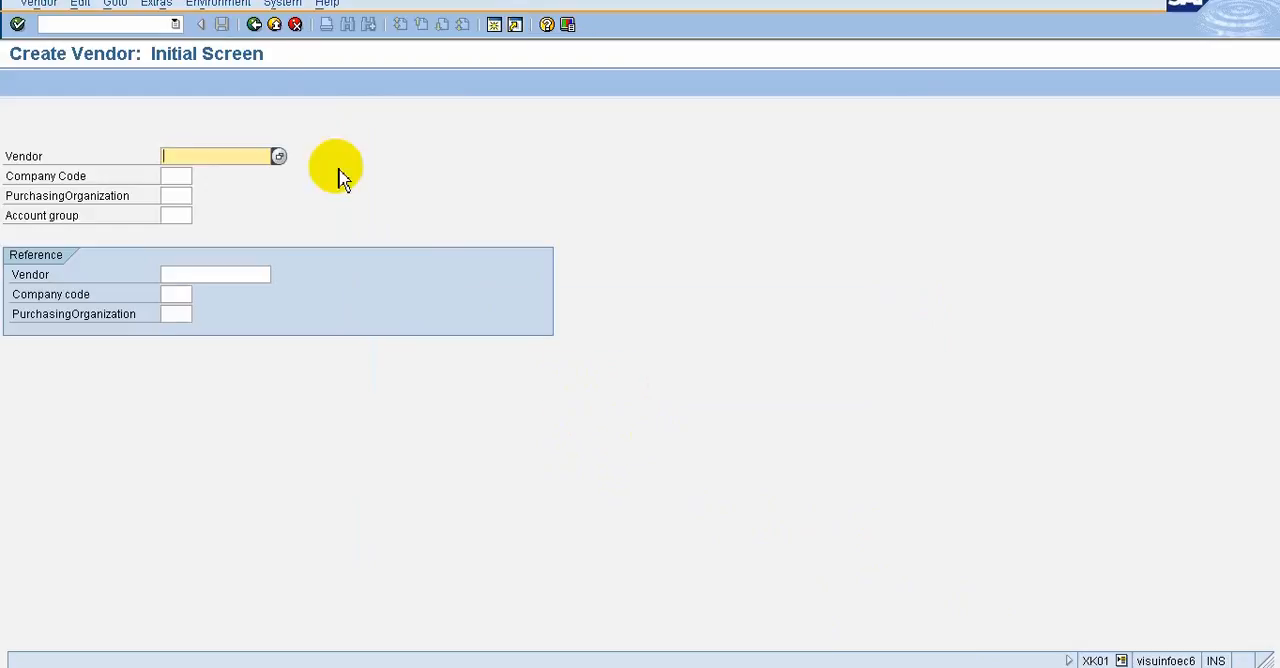
Clear the SAP Logon and sapmmc windows from the desktop shortcuts and launch the EC6 Create Vendor shortcut
mouse_move(800, 3)
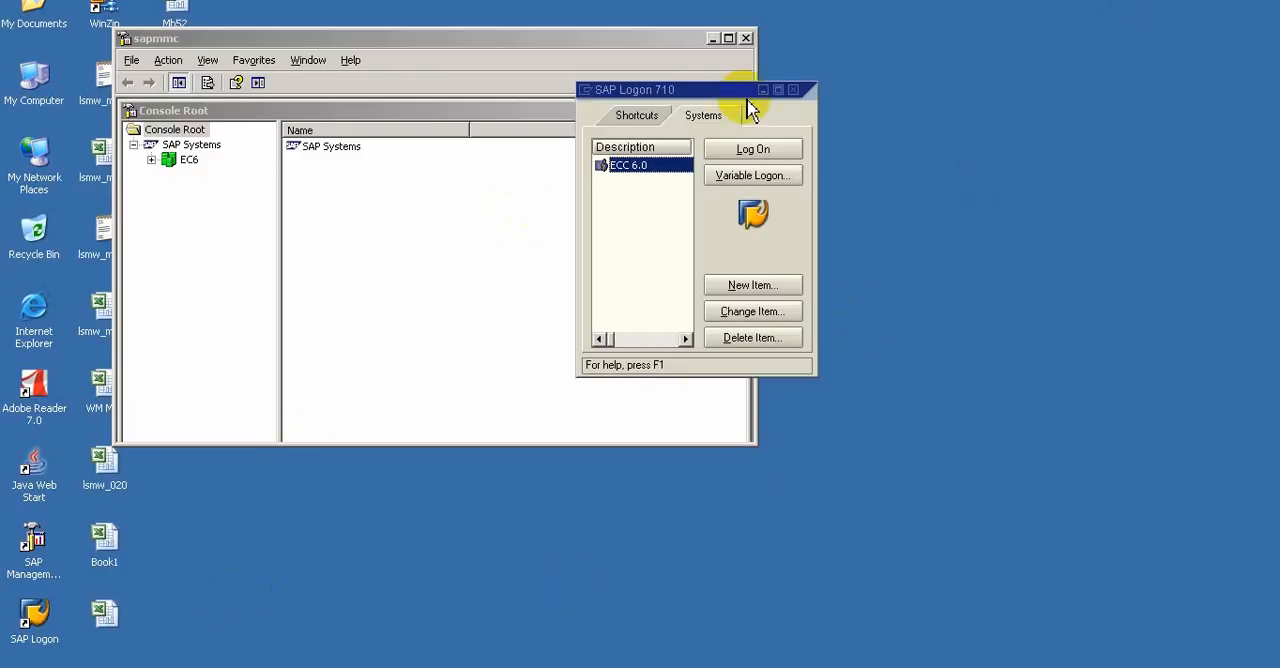
left_click_drag(742, 90, 1018, 263)
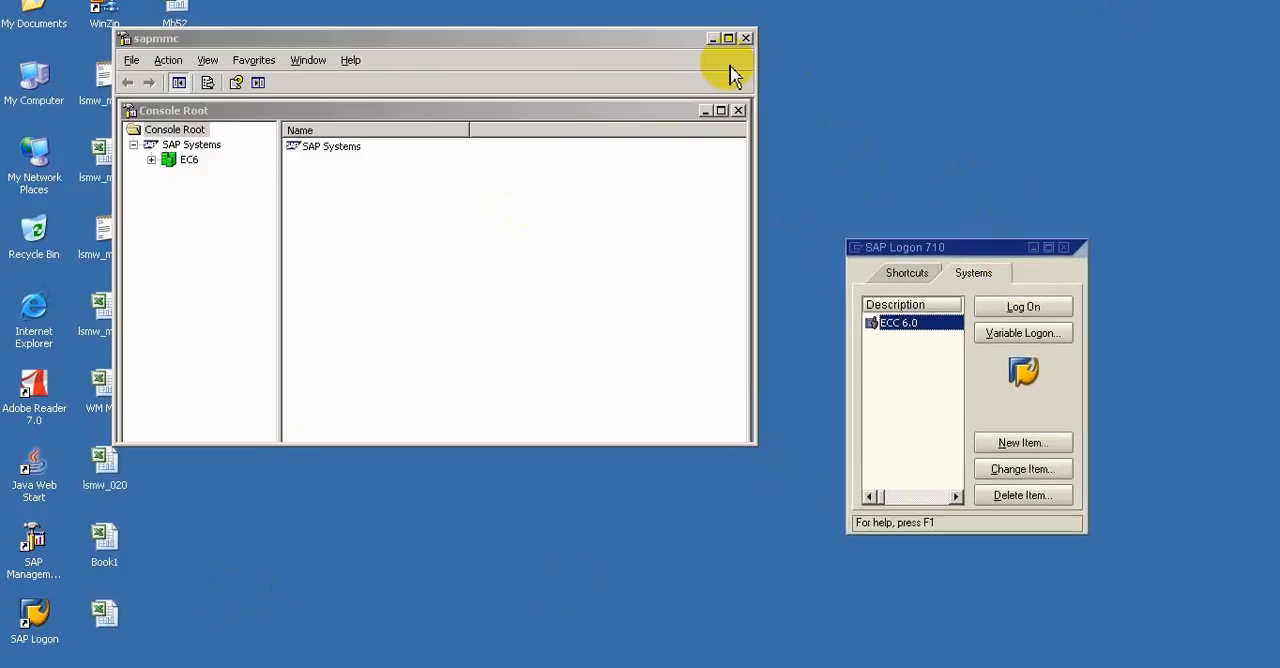
left_click(712, 38)
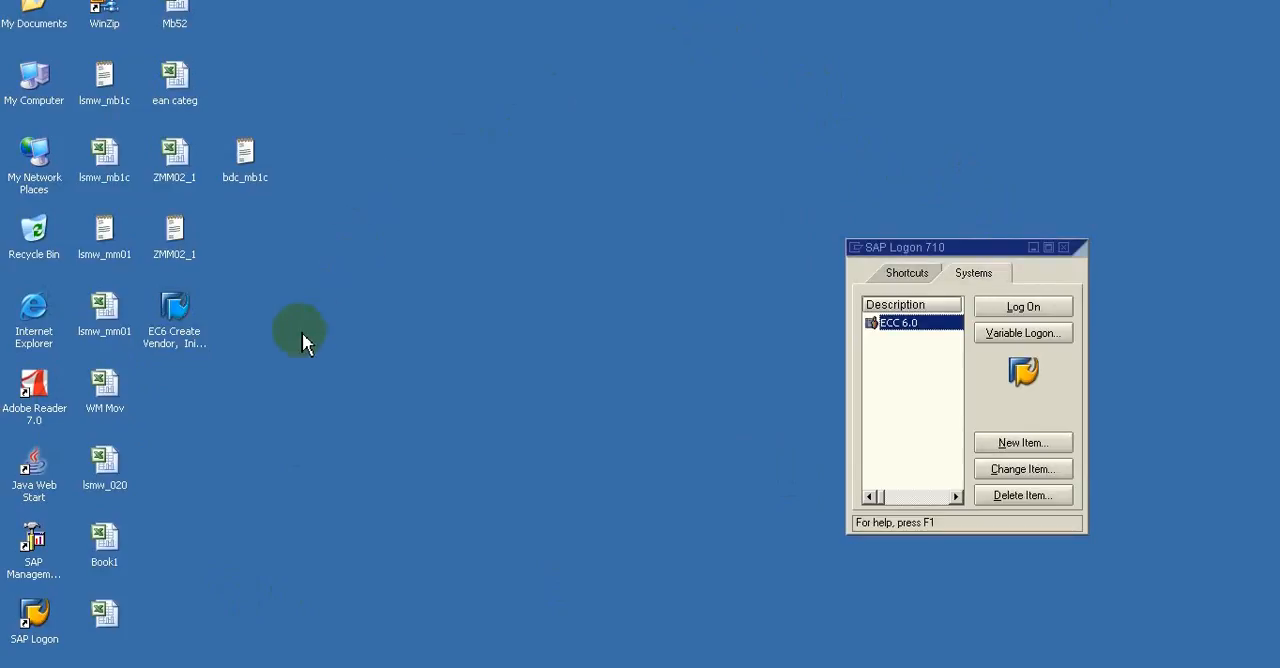
double_click(180, 308)
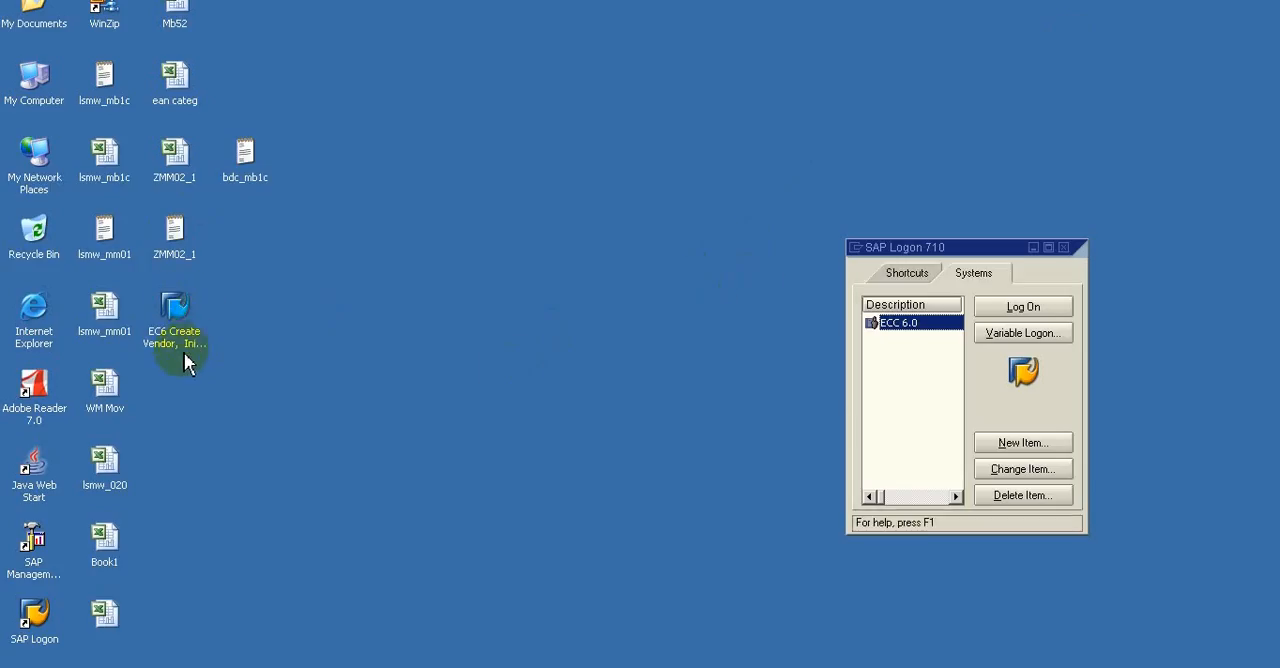
double_click(176, 320)
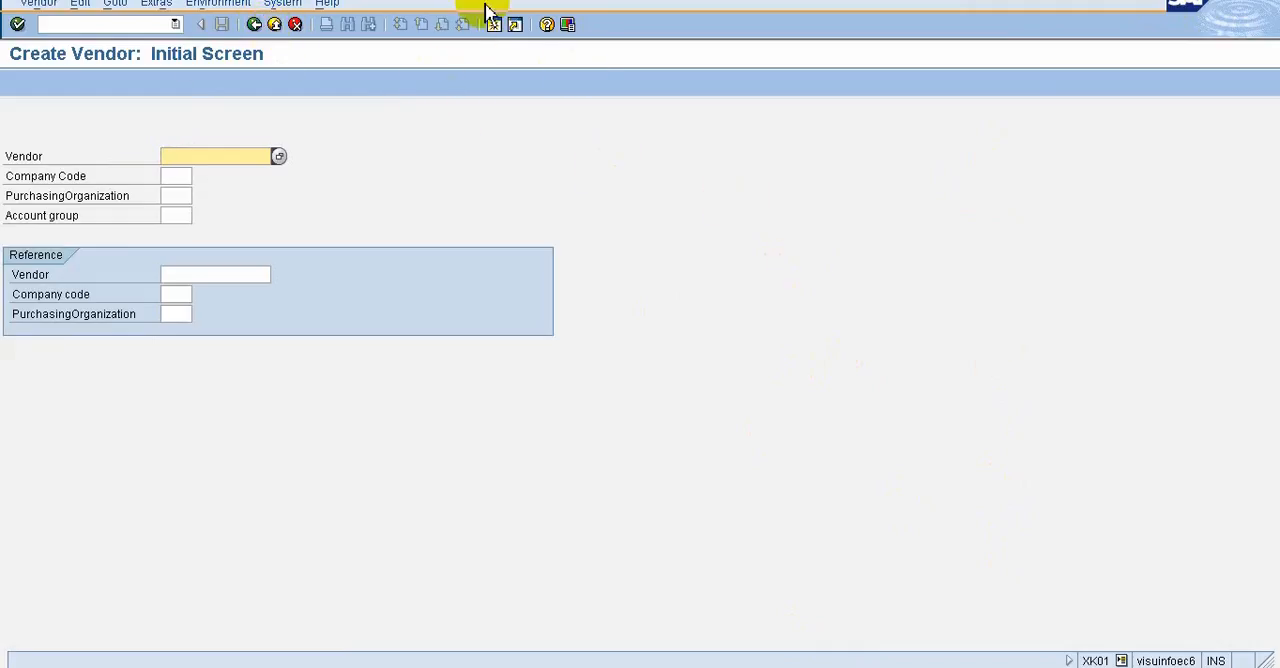
left_click(568, 25)
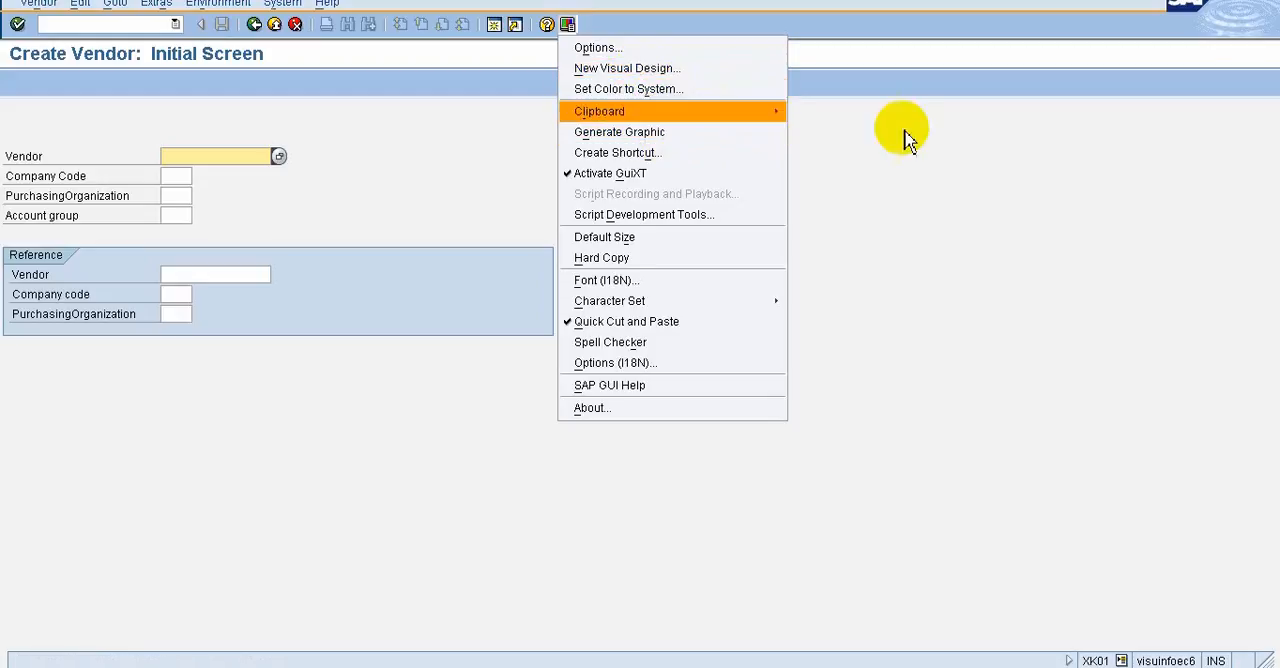
left_click(1020, 205)
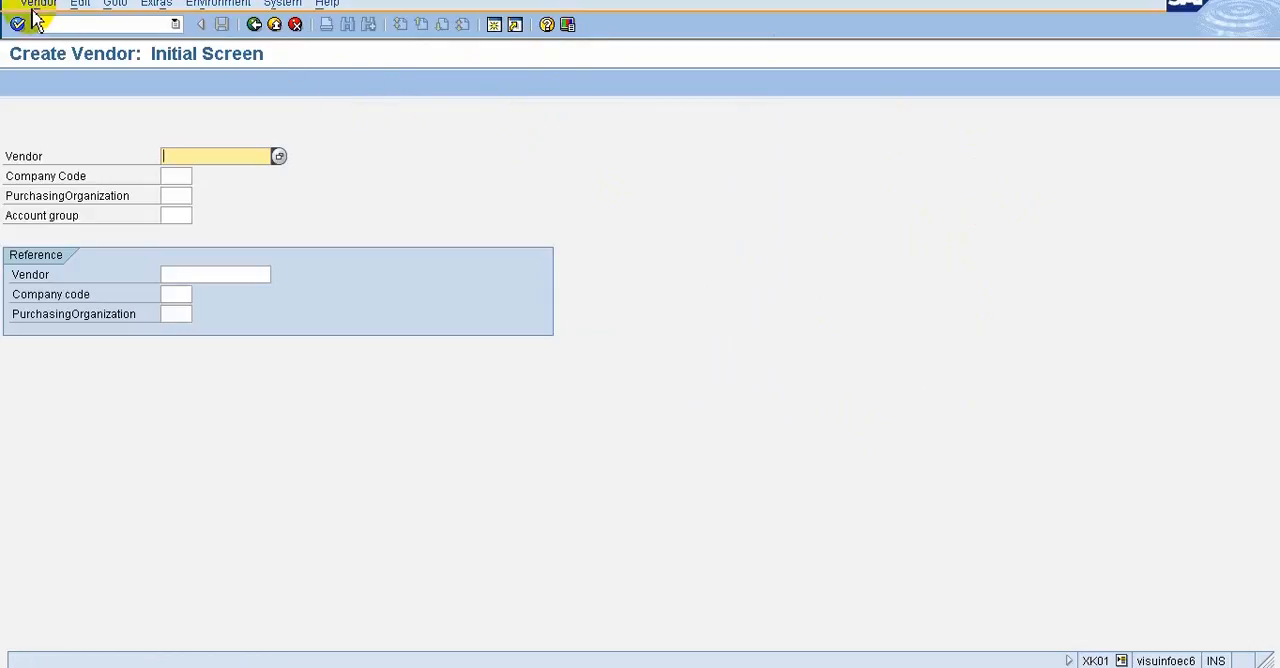
mouse_move(829, 3)
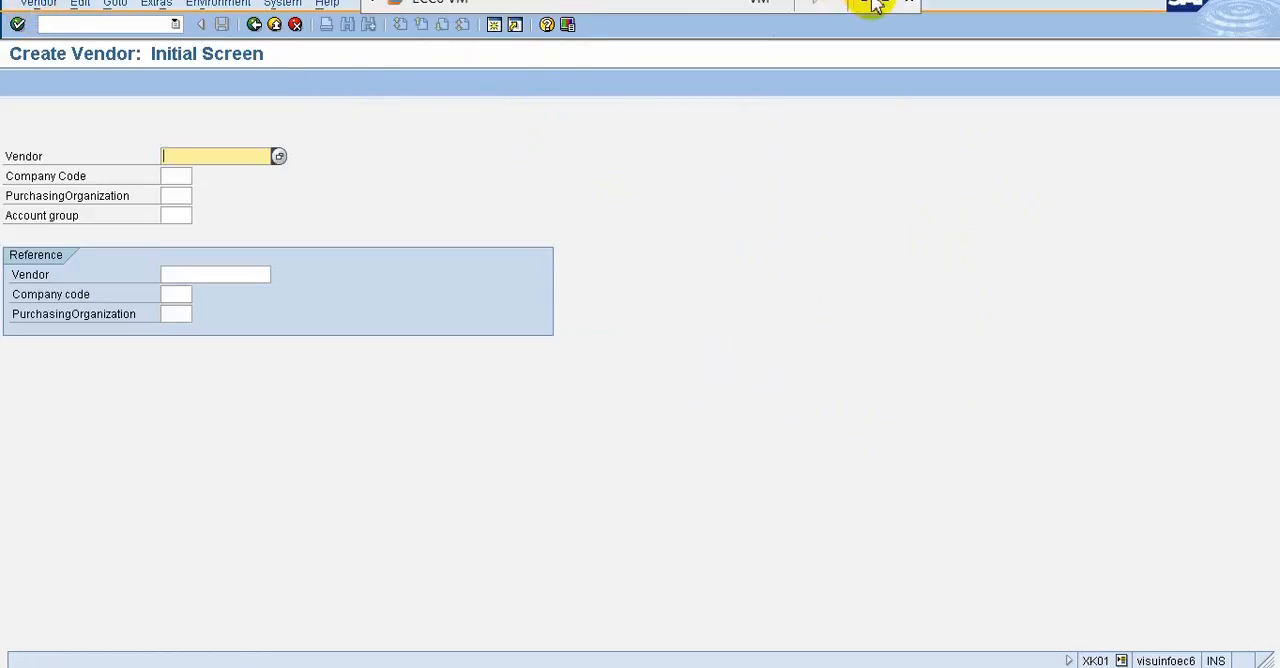
left_click(868, 5)
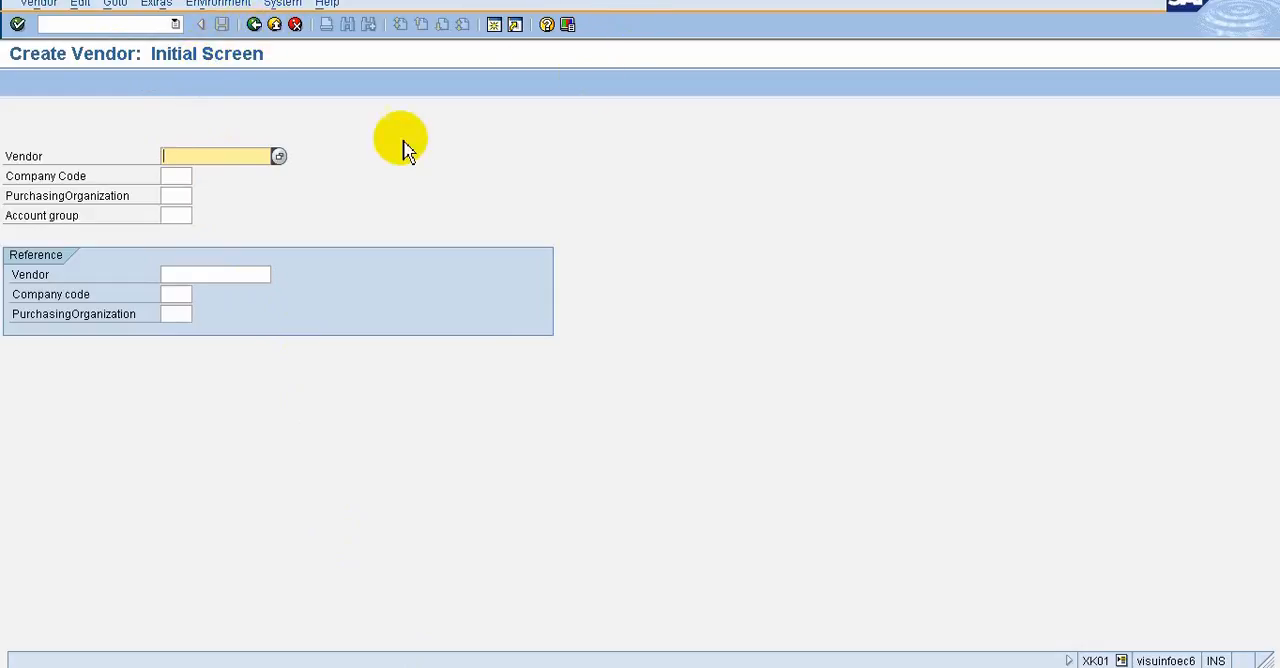
Go back out of the Create Vendor and Create Info Record initial screens to reach SAP Easy Access
left_click(258, 27)
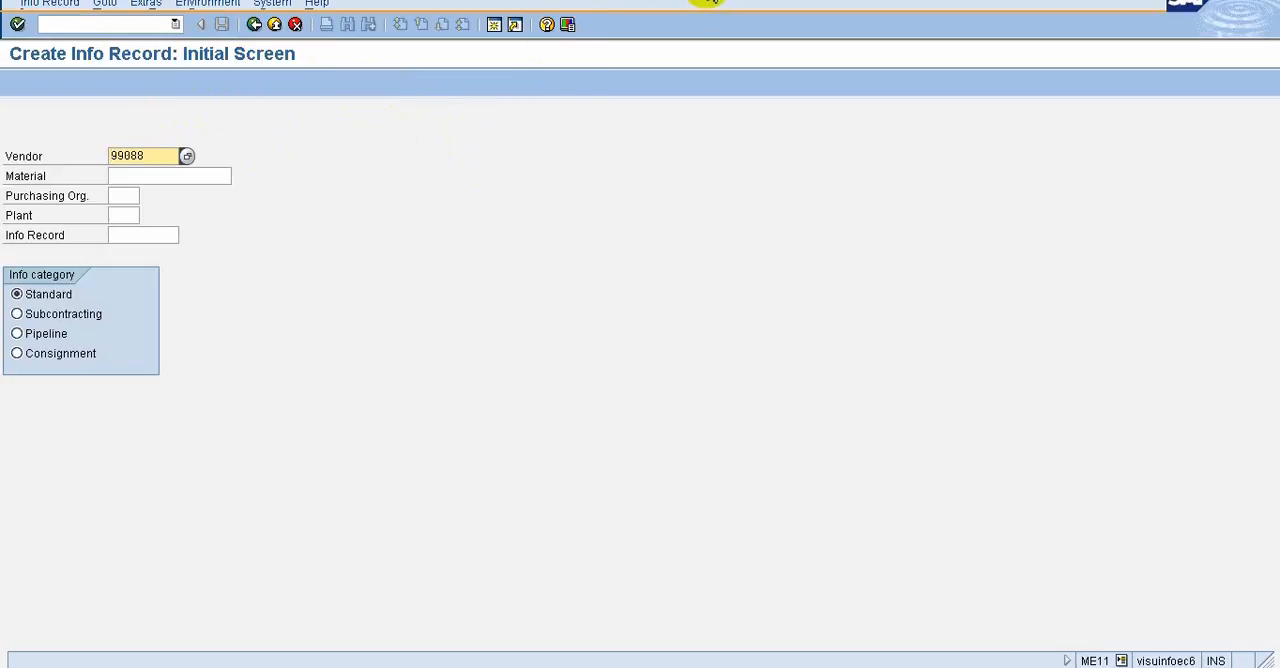
mouse_move(812, 2)
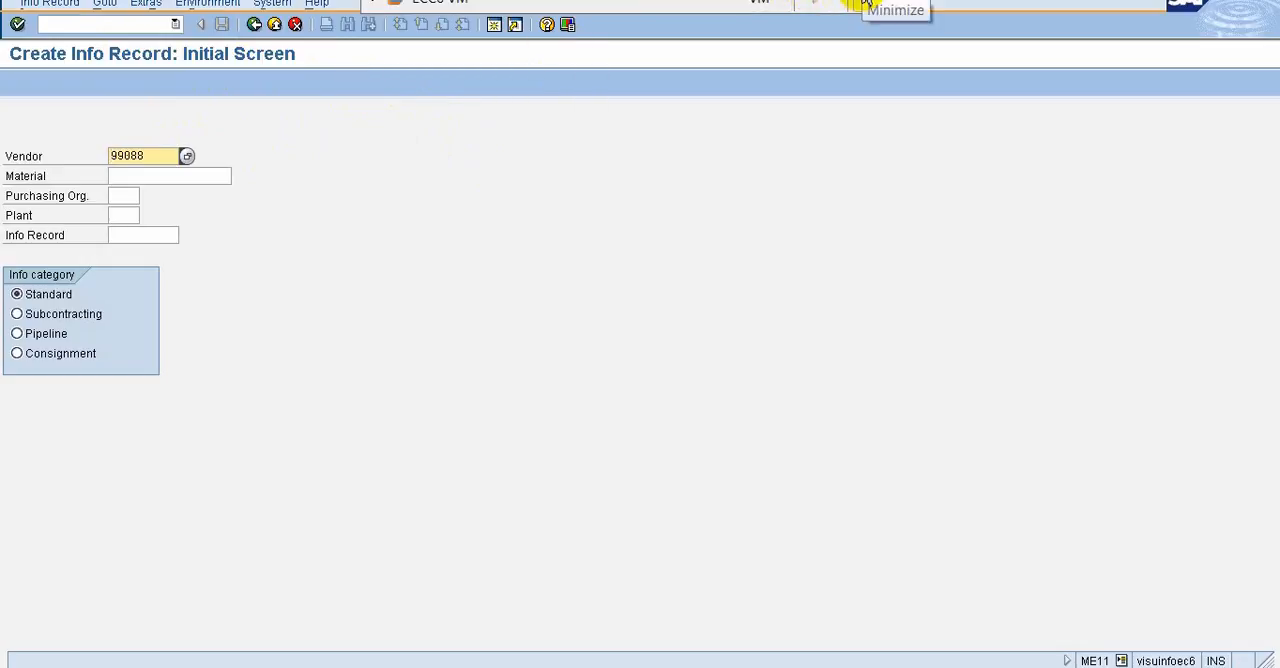
left_click(865, 3)
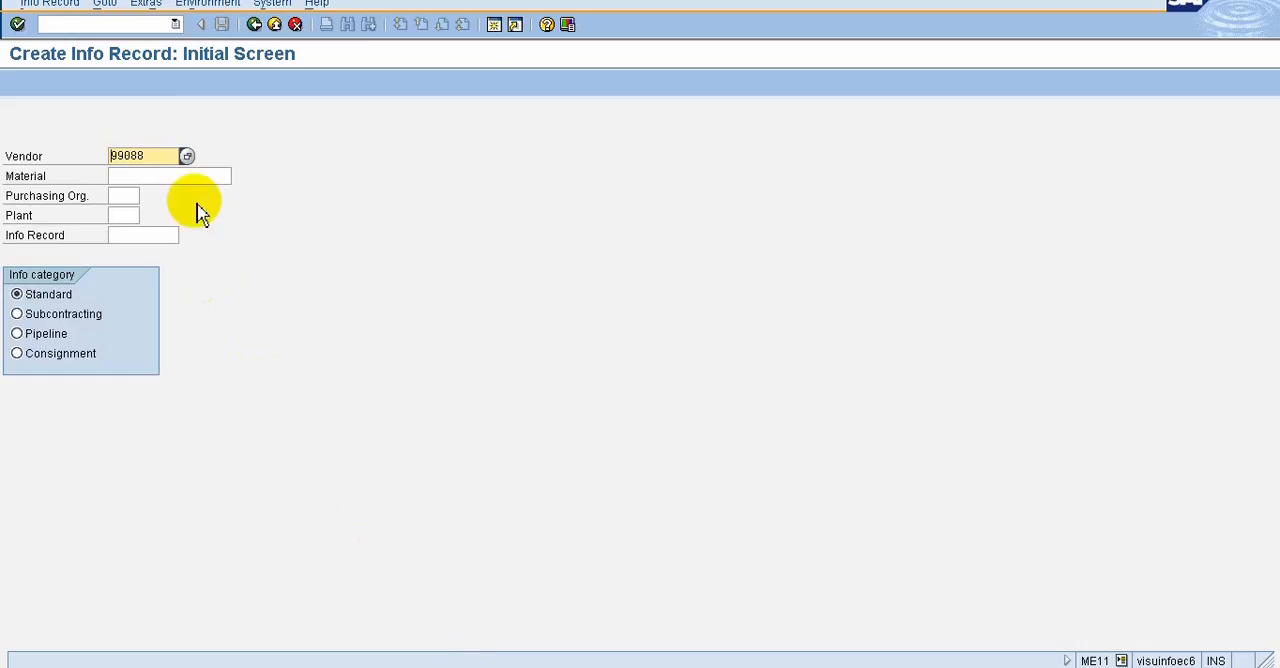
left_click(254, 25)
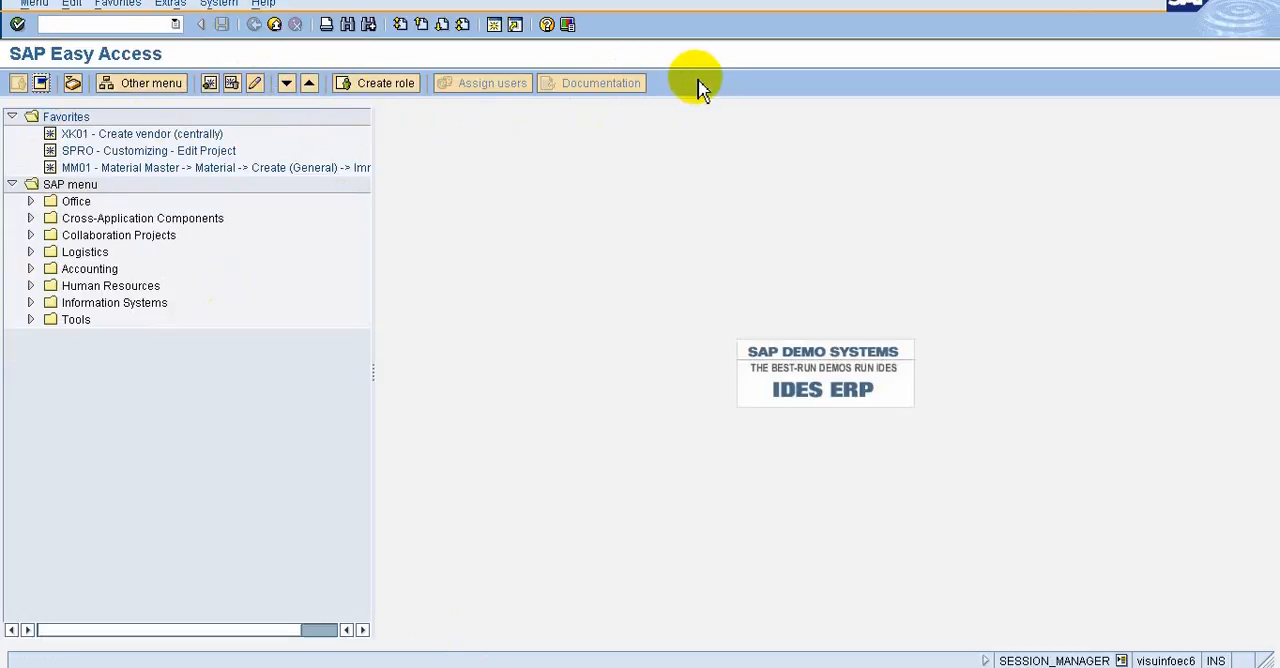
Load the menu of composite role /SAPSLL/LEG_CUSTOMS, keeping the maximum of 500 hits in the role search
left_click(150, 86)
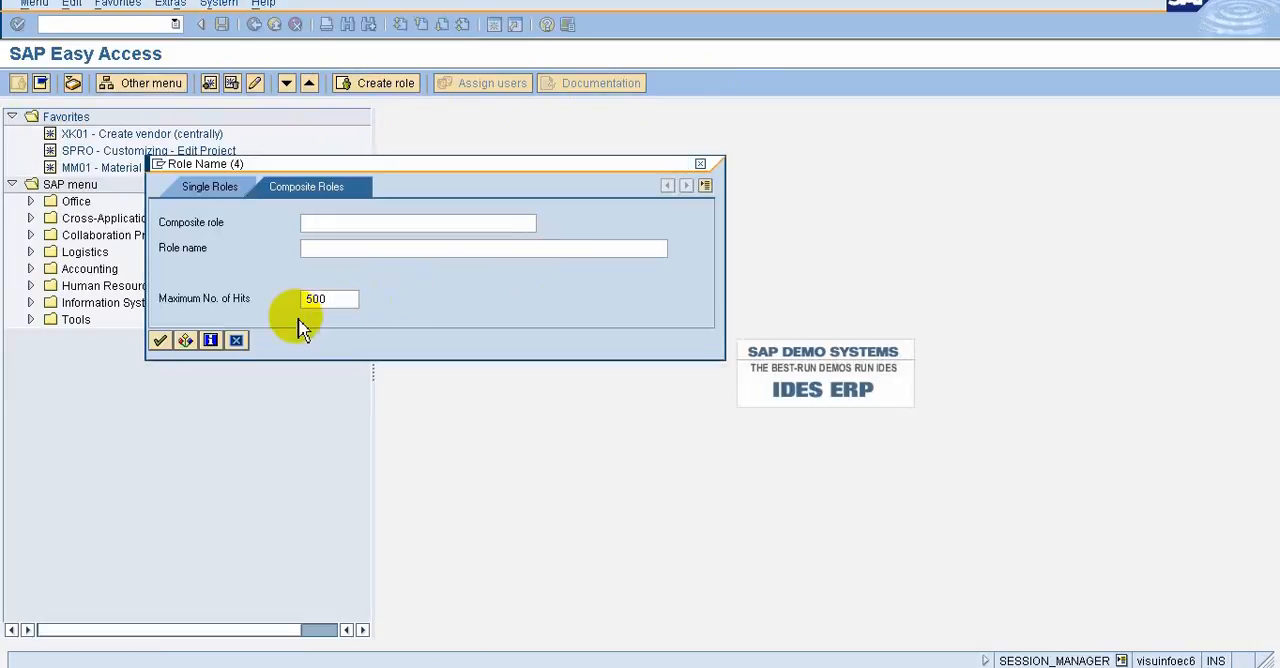
left_click(161, 340)
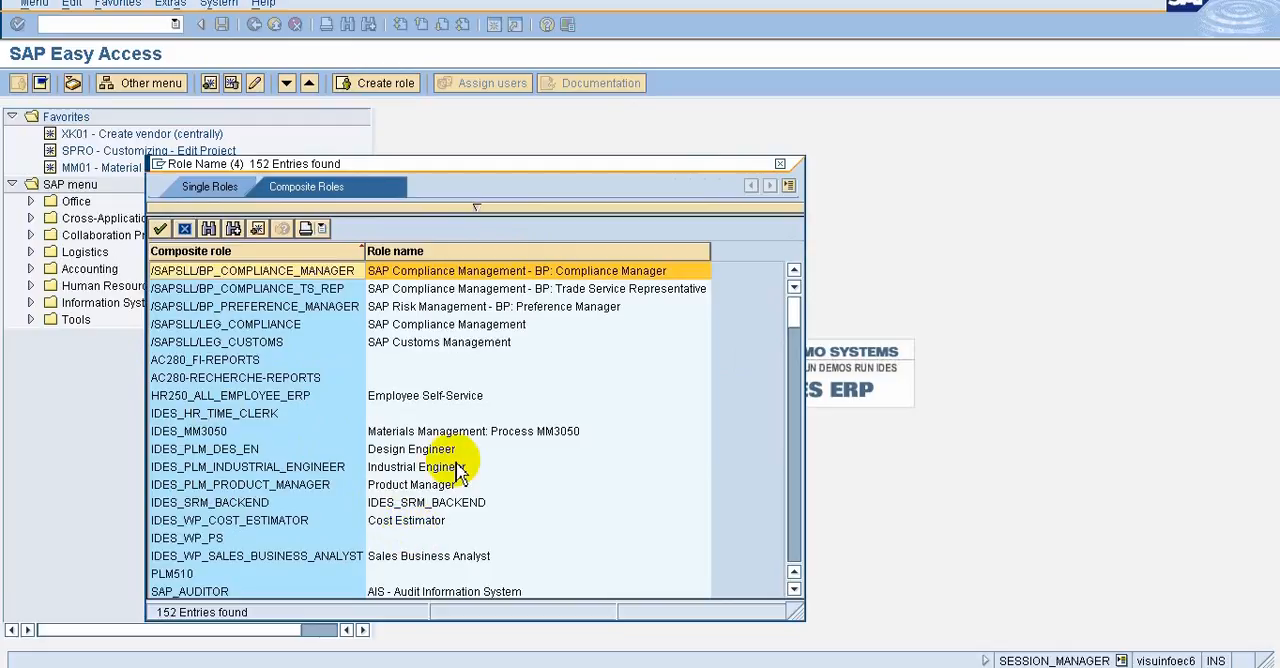
double_click(420, 343)
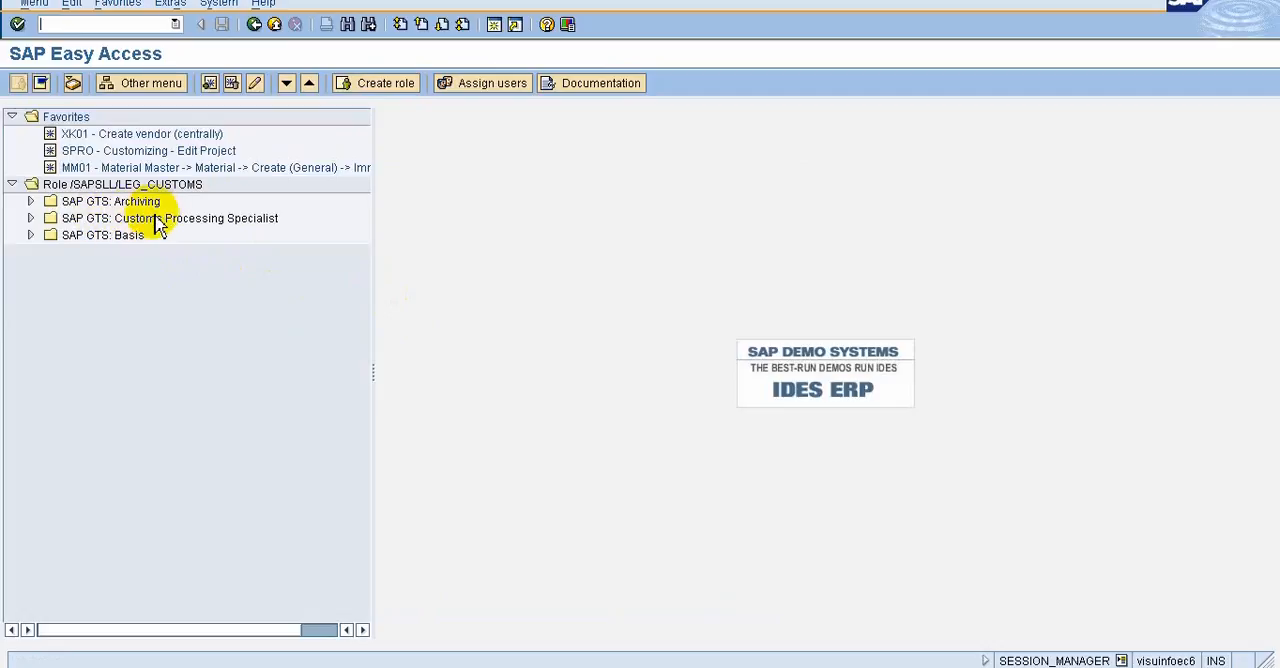
Expand the SAP GTS folders of the customs role menu, including Basis and System Connection, and return to the standard SAP menu
left_click(31, 236)
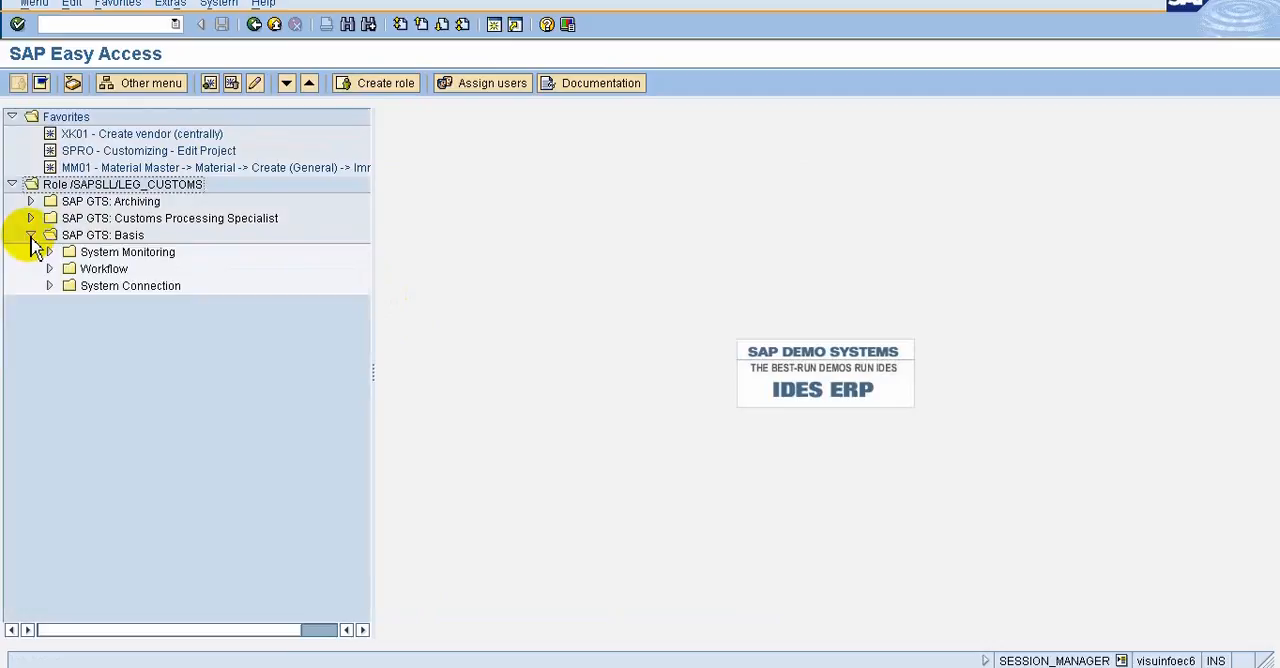
left_click(50, 287)
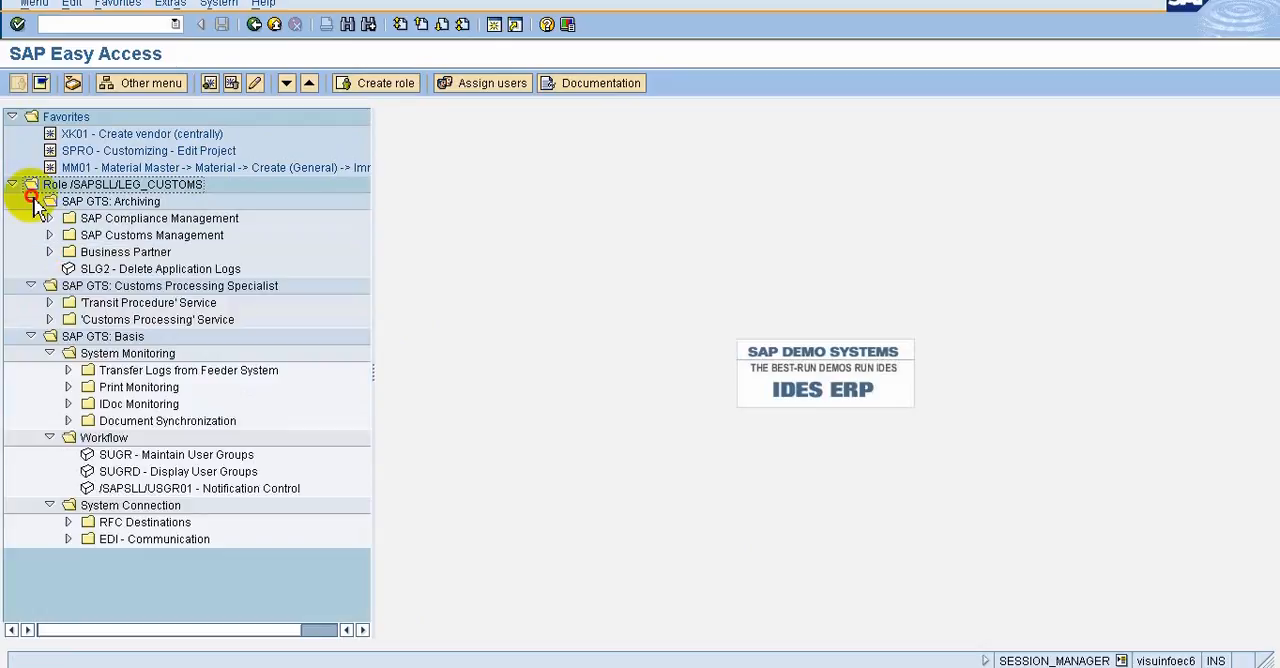
left_click(33, 201)
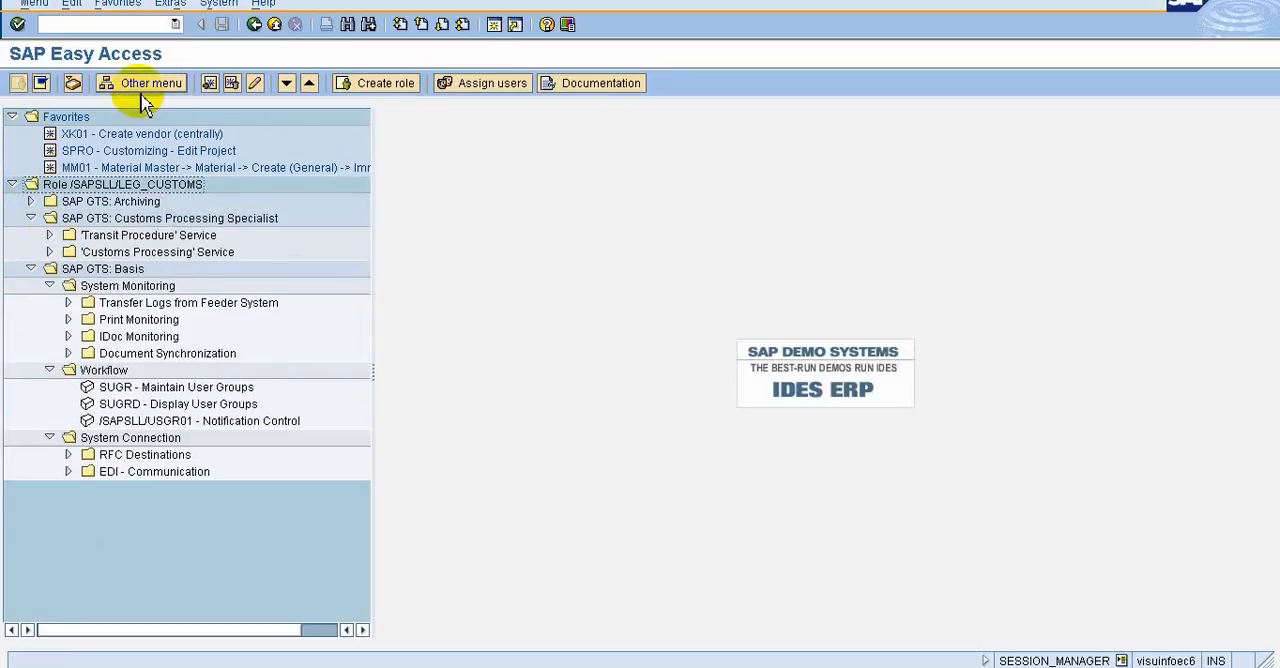
left_click(42, 85)
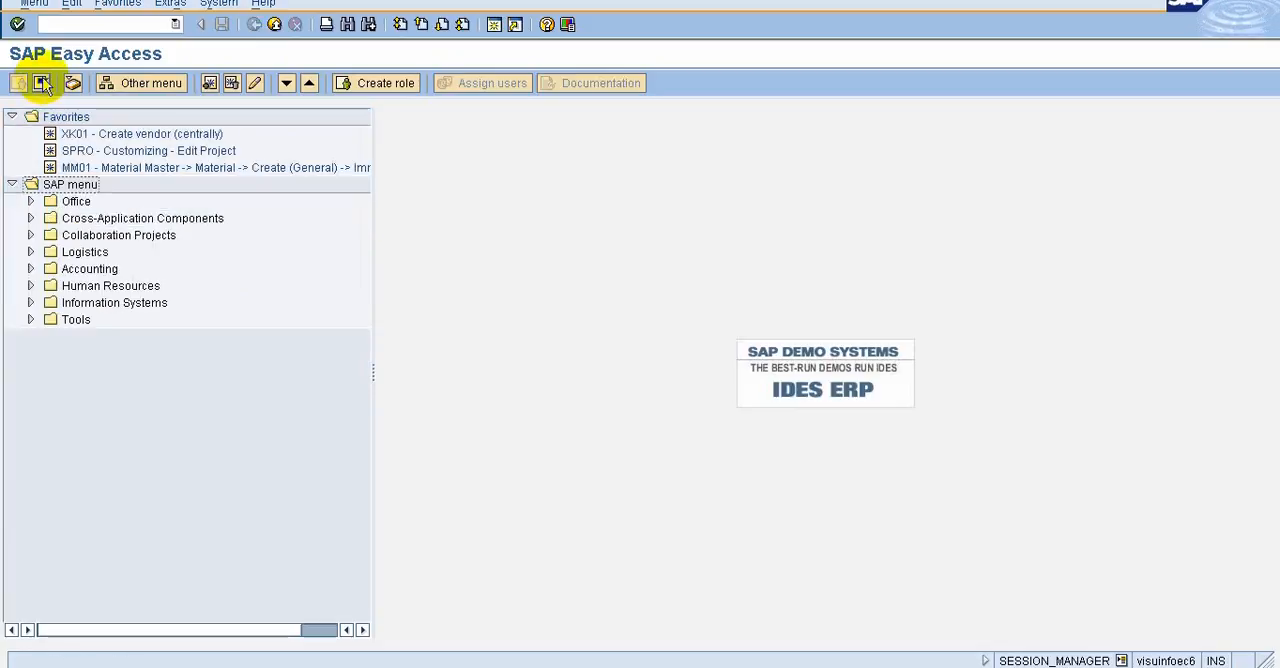
Expand Logistics > Materials Management > Purchasing > Purchase Order > Create and add ME21N to the favorites directly below XK01
left_click(31, 252)
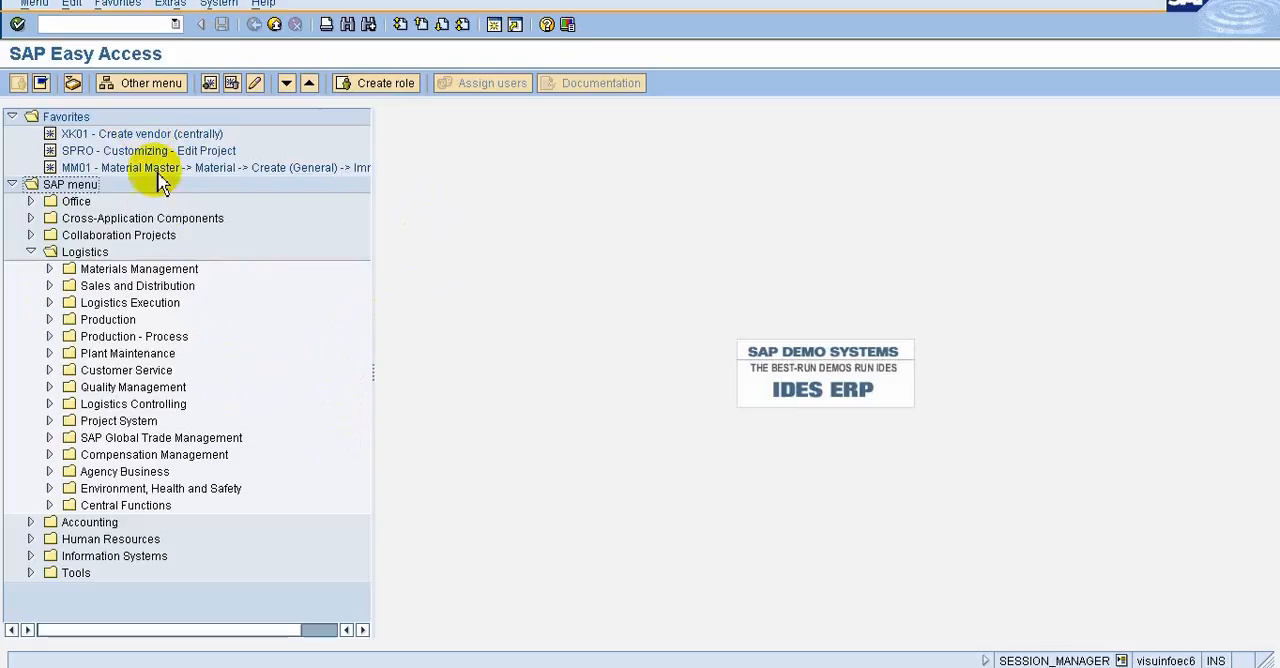
left_click(49, 269)
left_click(62, 287)
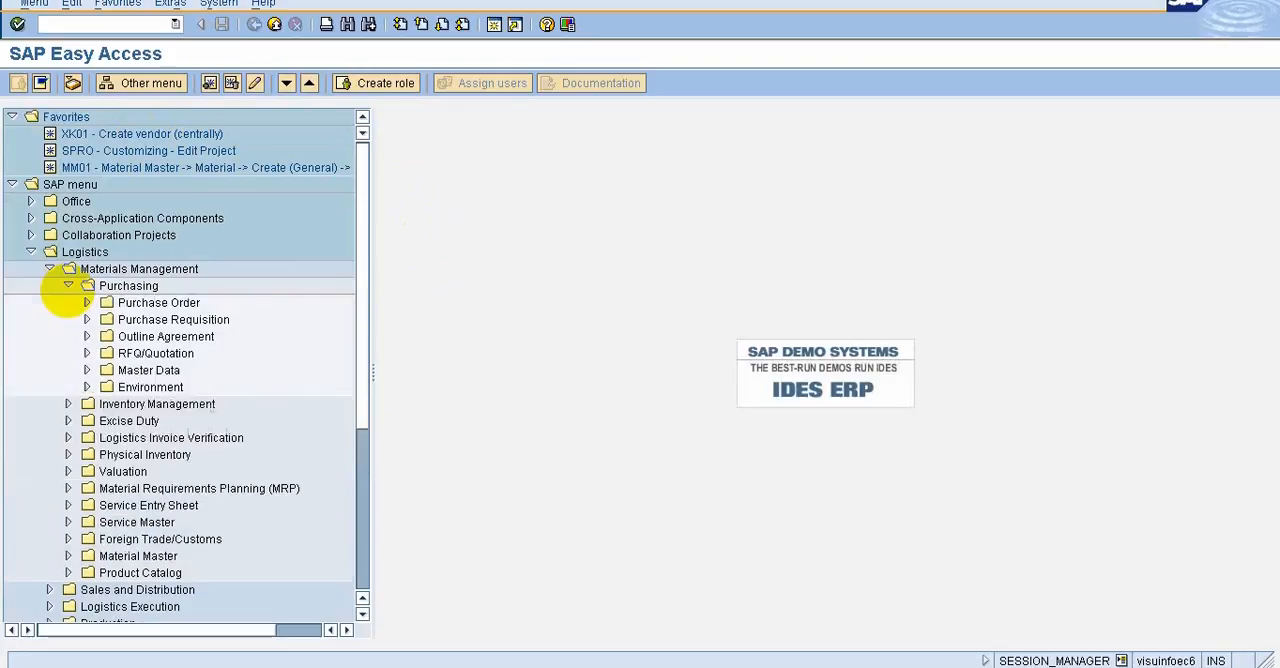
left_click(86, 303)
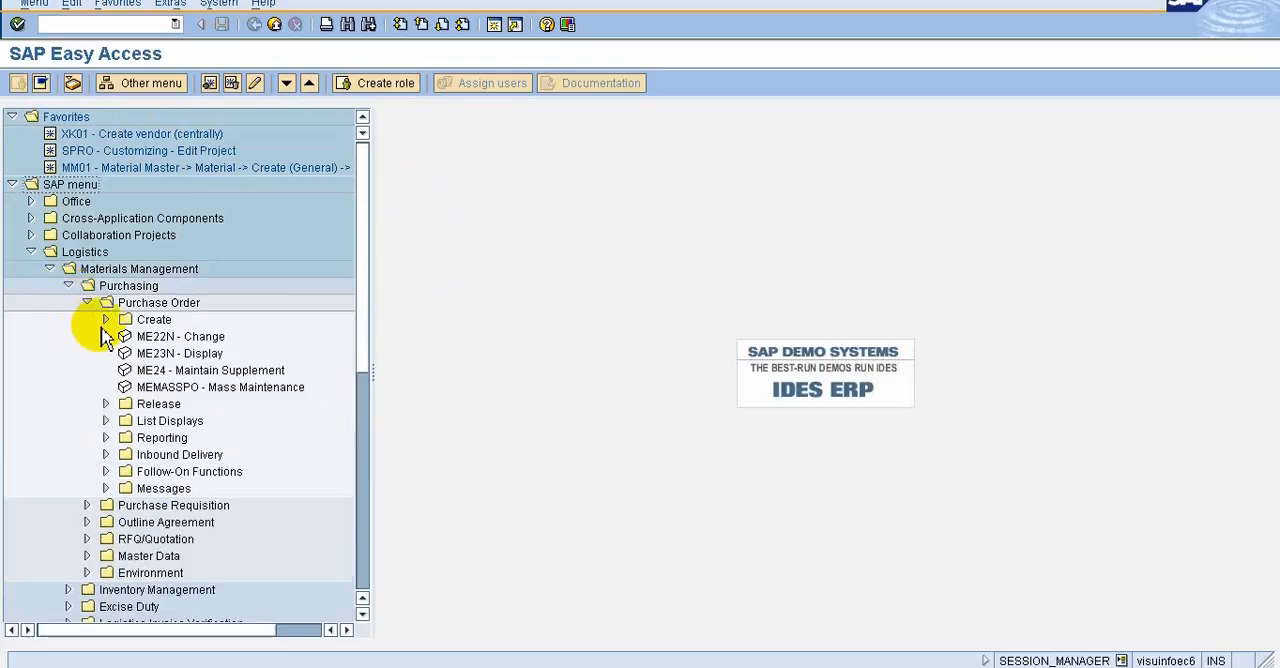
left_click(105, 320)
left_click(145, 338)
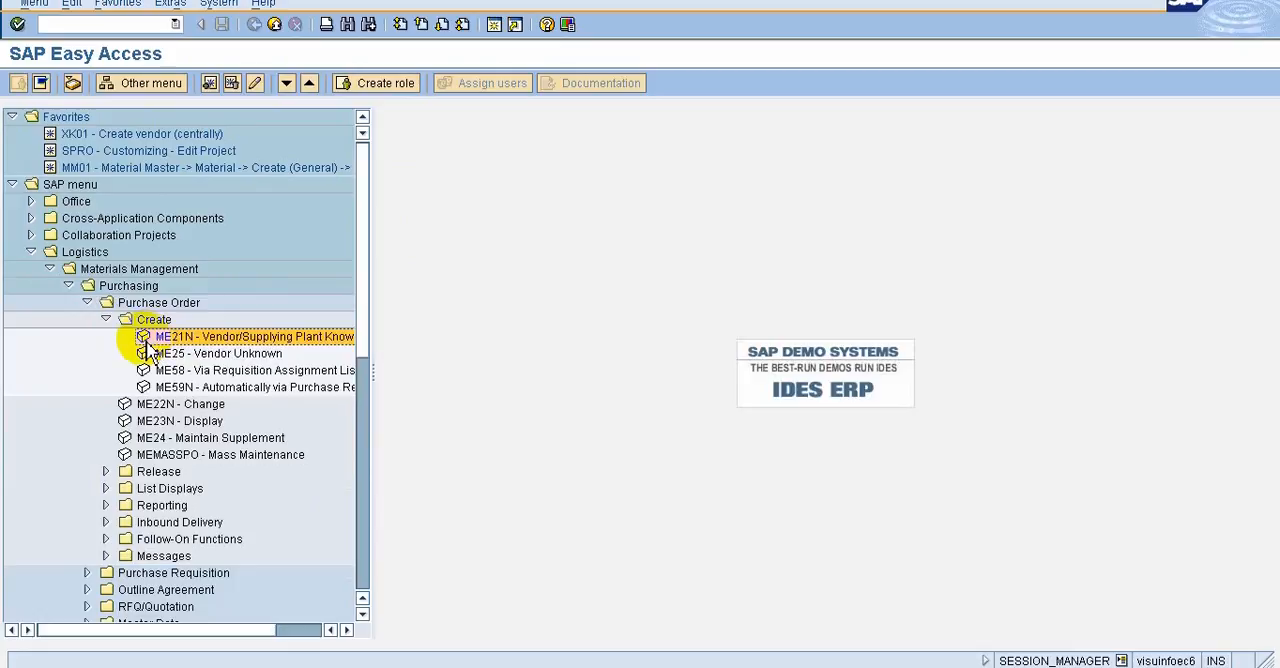
mouse_move(147, 345)
left_mouse_down()
mouse_move(134, 229)
mouse_move(157, 126)
mouse_move(180, 138)
left_mouse_up()
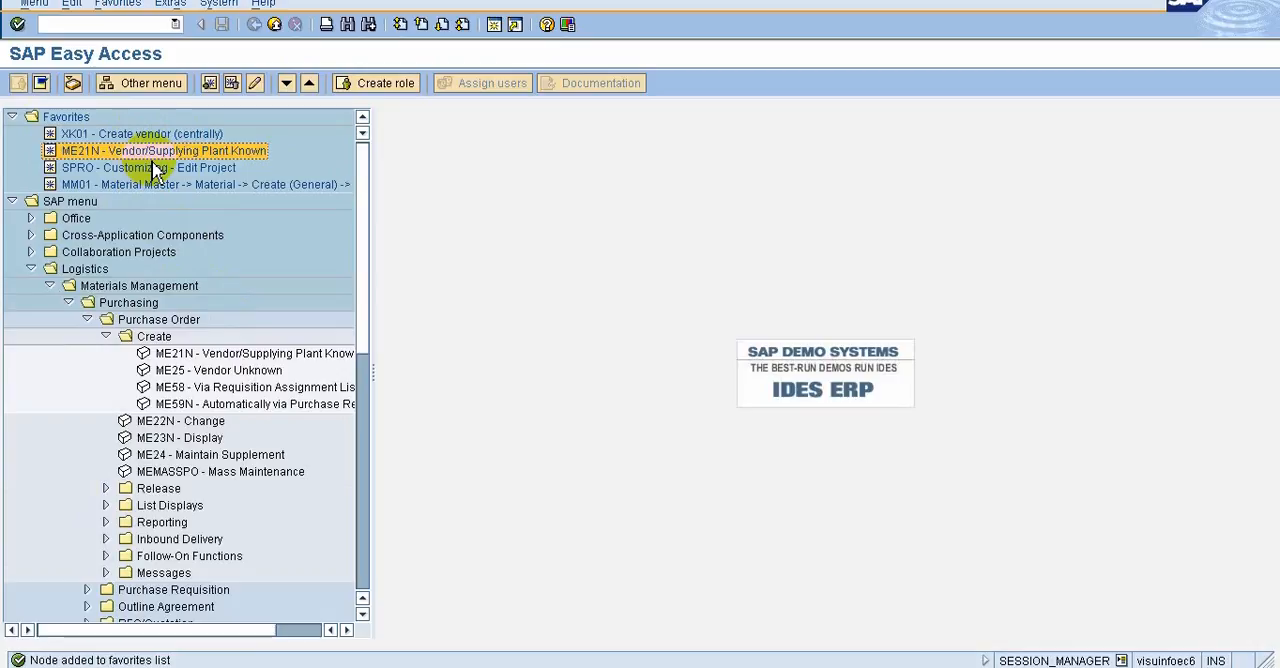
Reorder the favorites, moving XK01 below SPRO and back up to first place
mouse_move(145, 155)
left_mouse_down()
mouse_move(171, 157)
mouse_move(185, 195)
mouse_move(190, 133)
mouse_move(240, 165)
mouse_move(225, 170)
left_mouse_up()
left_click(208, 141)
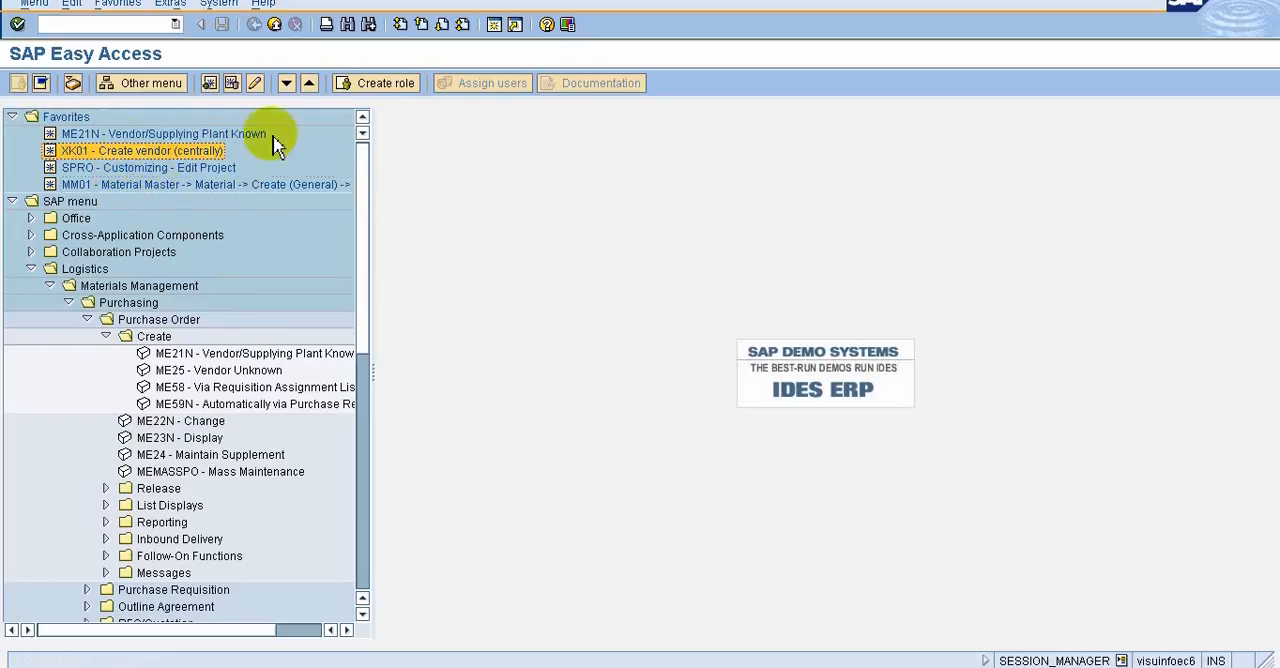
left_click(287, 84)
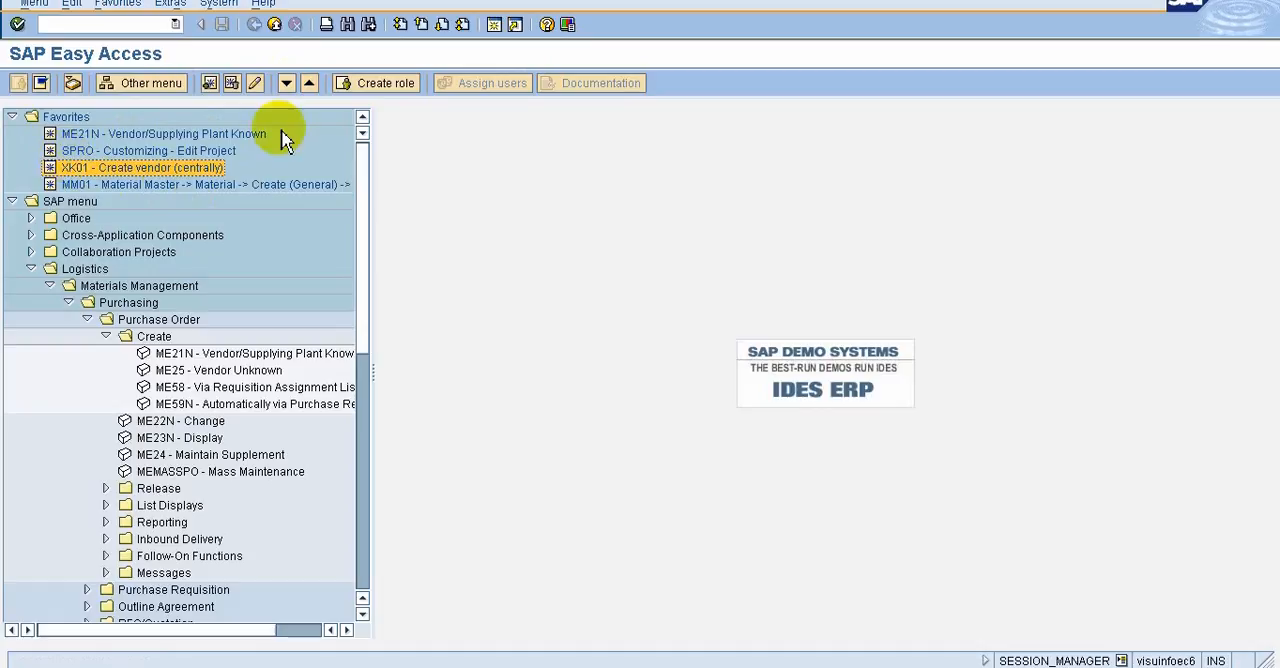
left_click(310, 84)
left_click(310, 84)
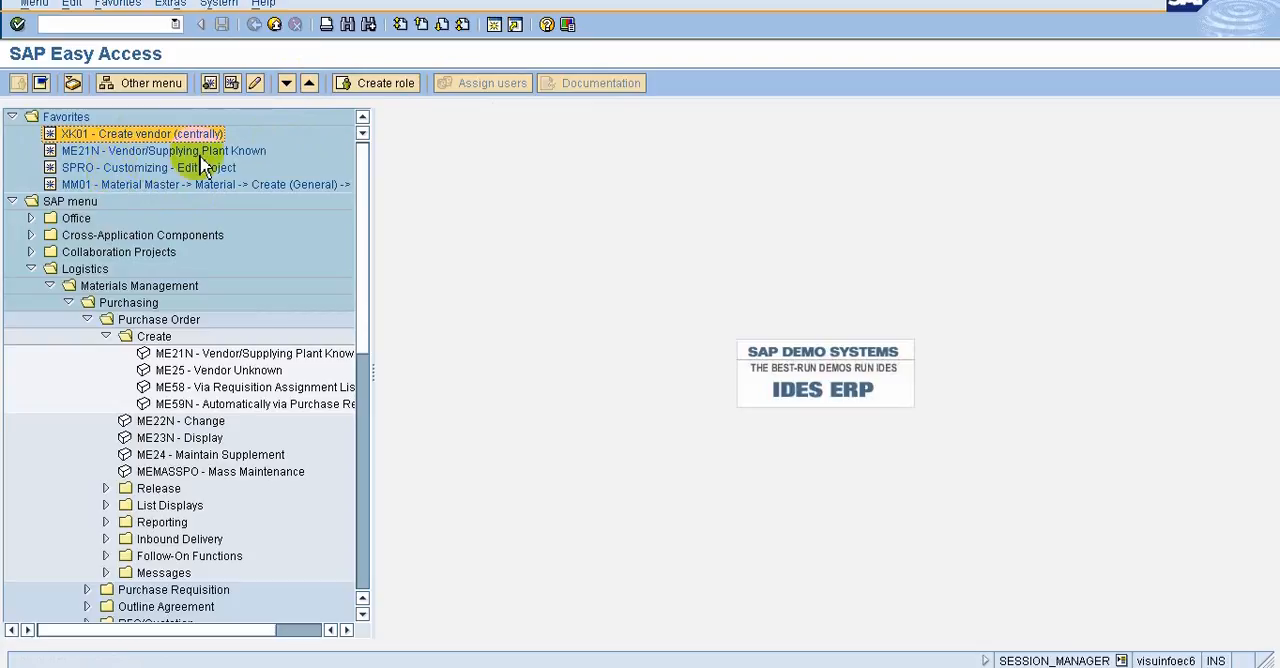
Examine the context options available for the ME21N entry in the Create folder, including adding to favorites and creating a desktop shortcut
left_click(176, 353)
right_click(180, 367)
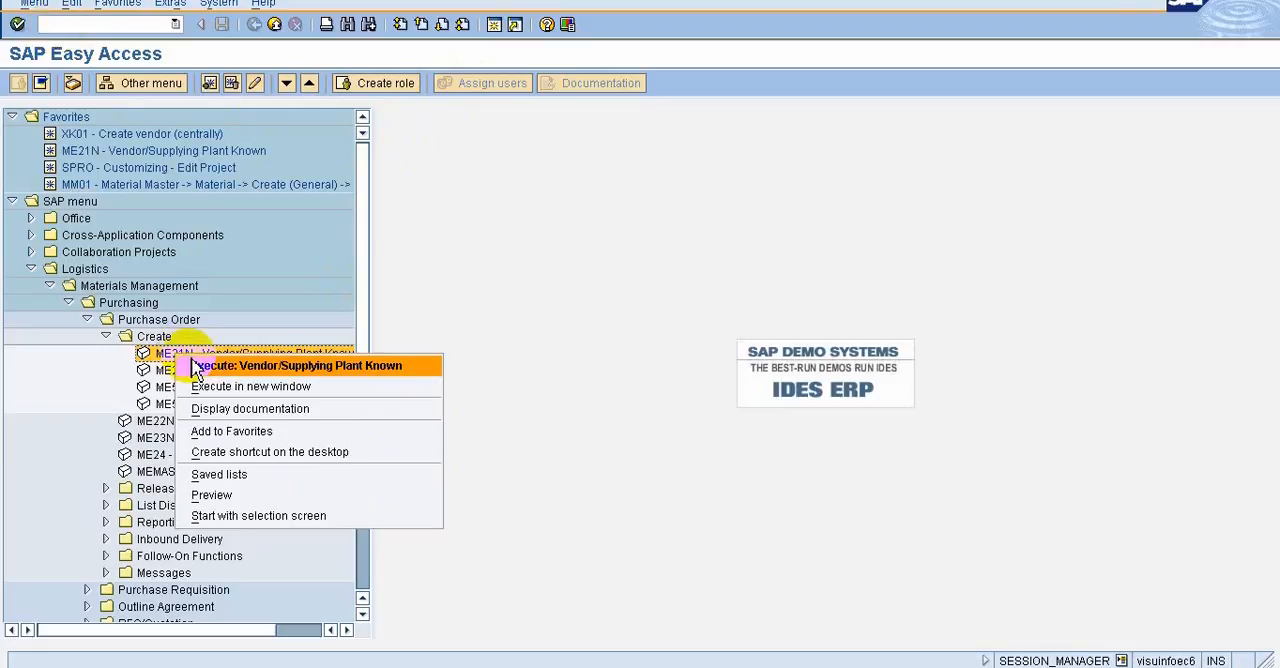
left_click(80, 358)
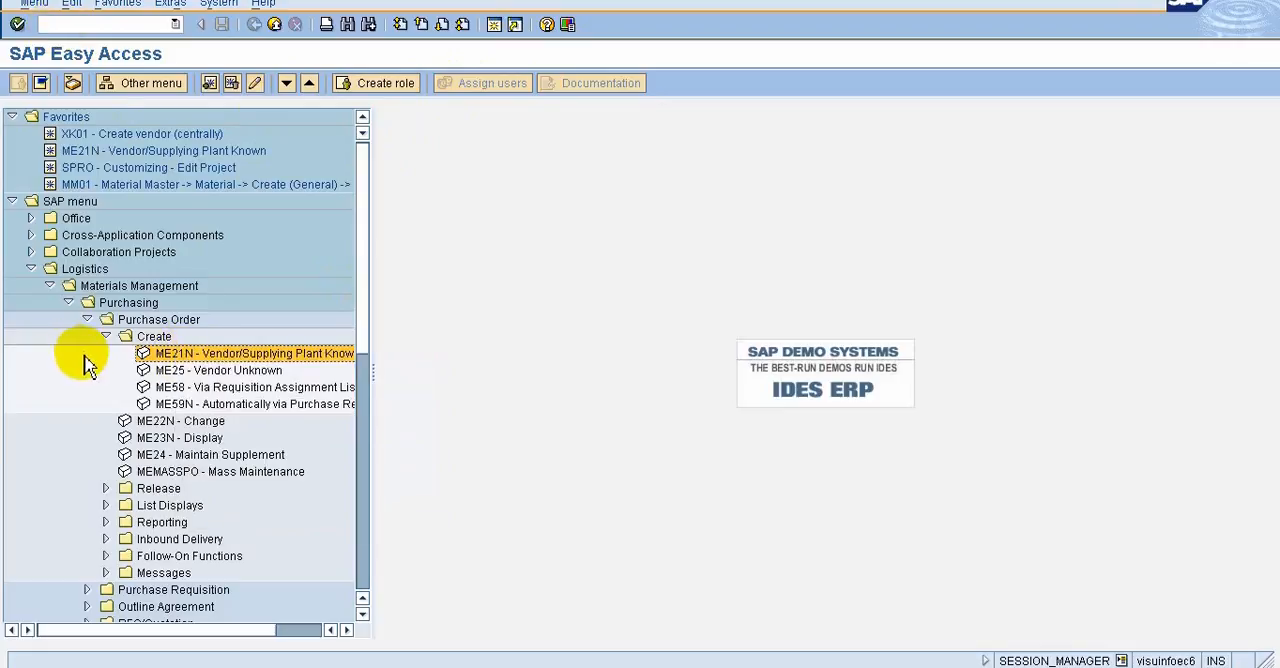
right_click(208, 362)
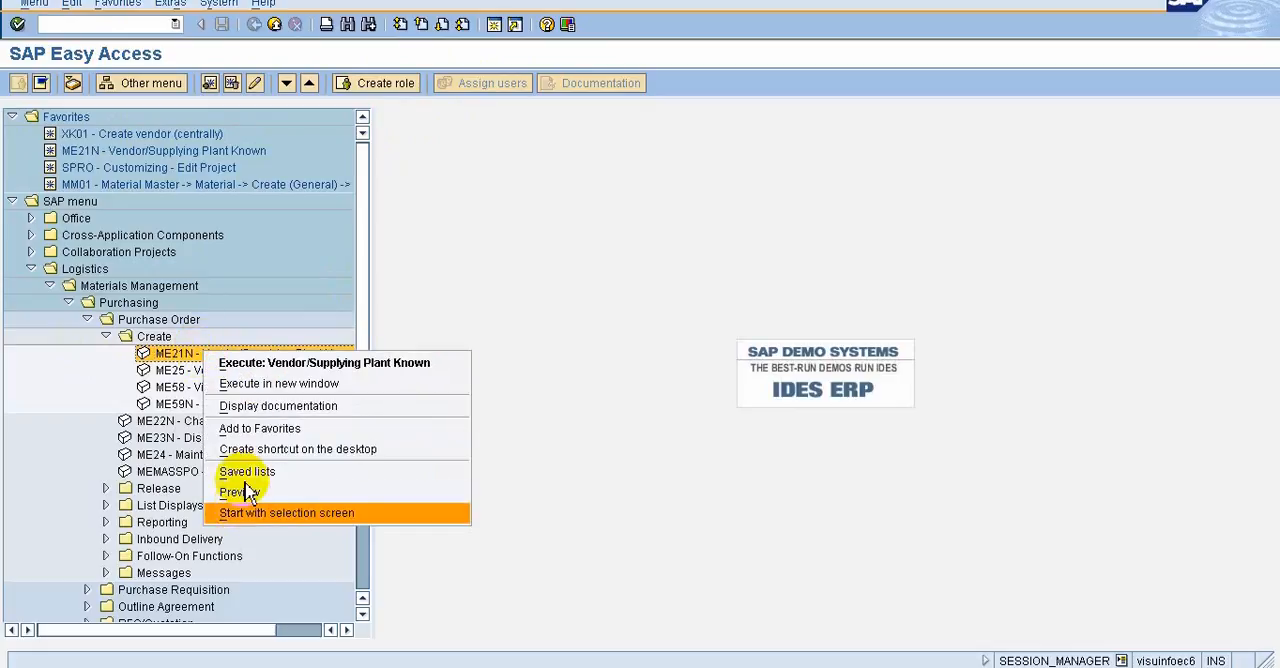
left_click(70, 375)
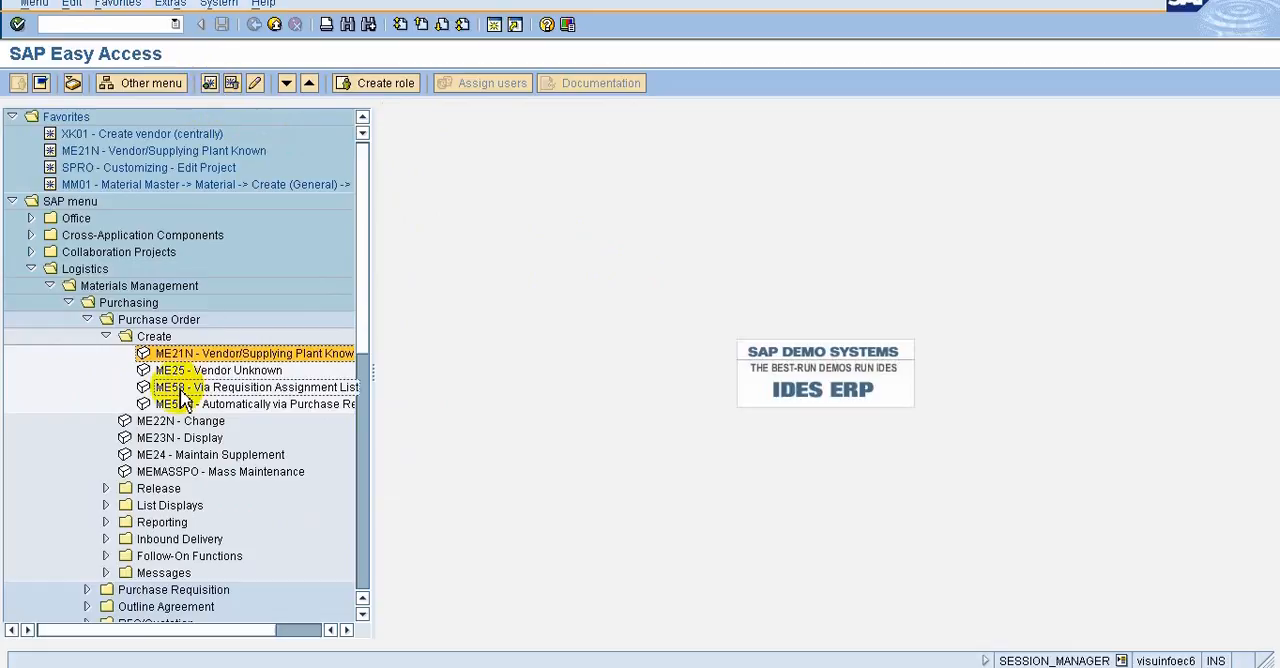
Collapse the Create folder and add the ME22N - Change transaction under Purchase Order to the favorites
left_click(106, 337)
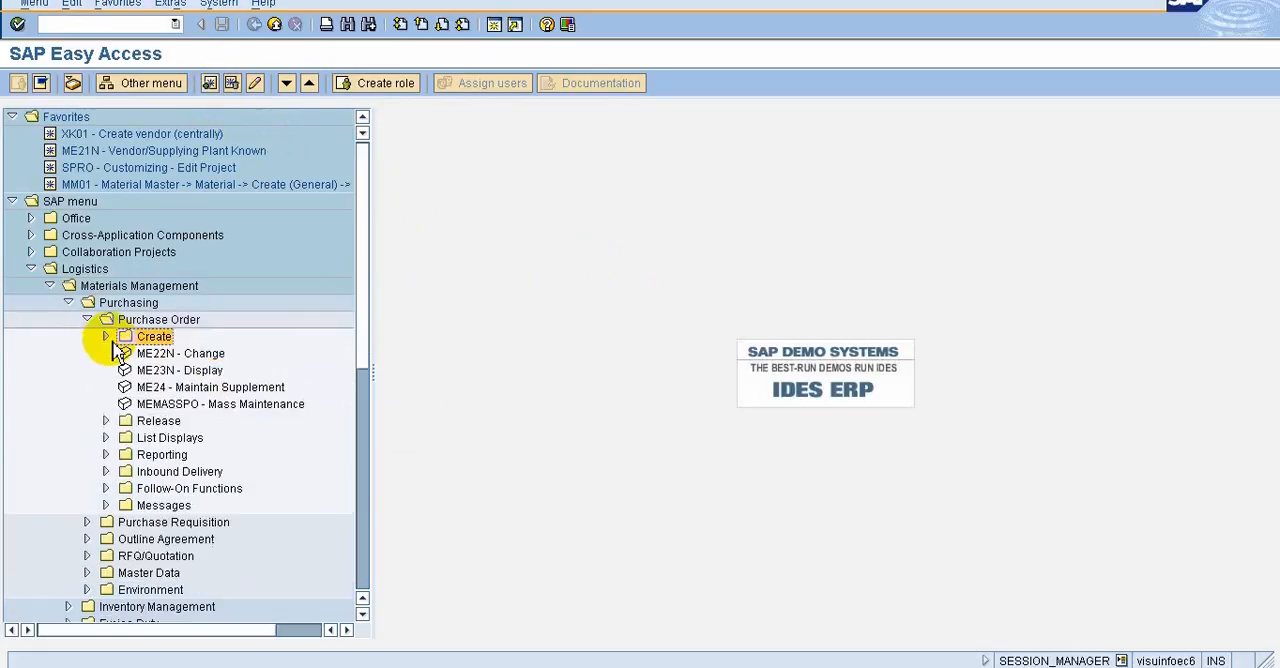
left_click(167, 354)
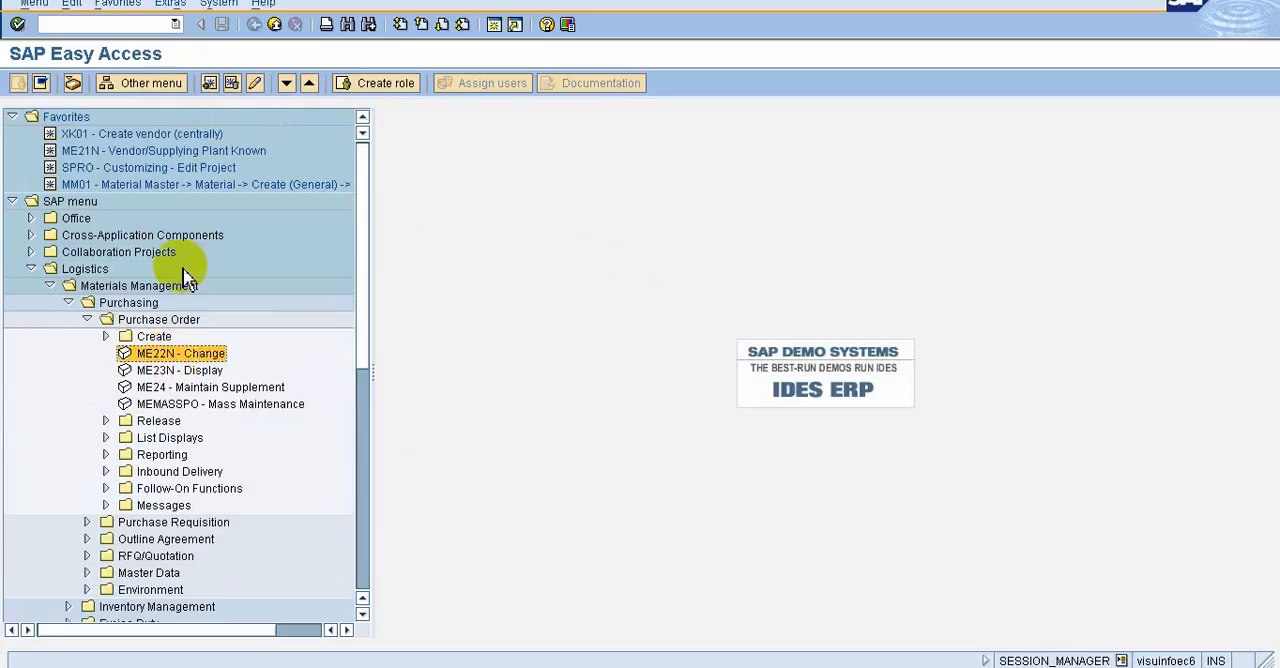
left_click(211, 83)
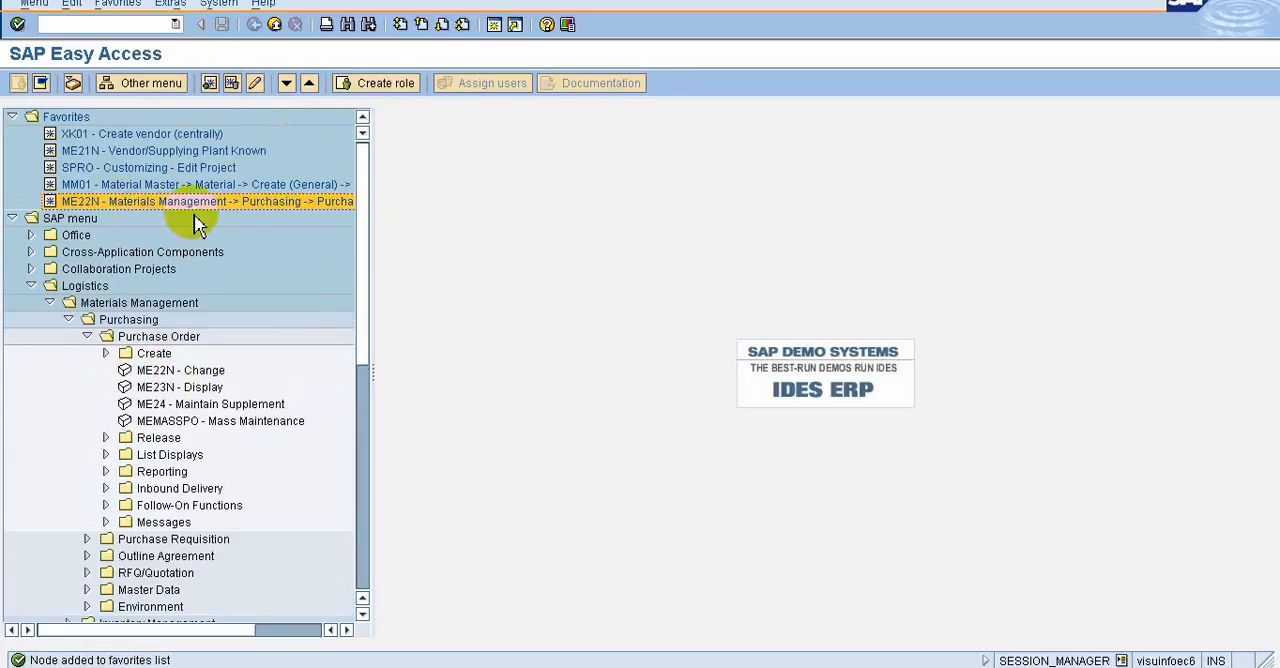
Delete the ME22N entry from the favorites, and view the editable text of the MM01 favorite without changing it
left_click(236, 88)
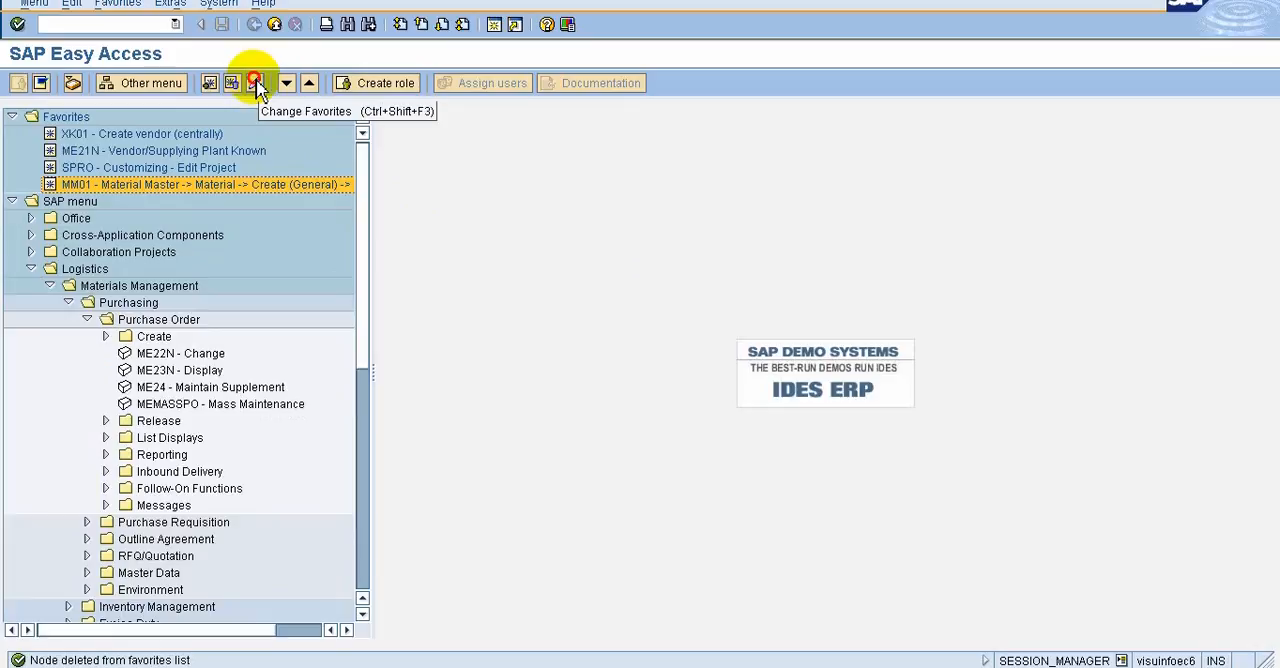
left_click(256, 85)
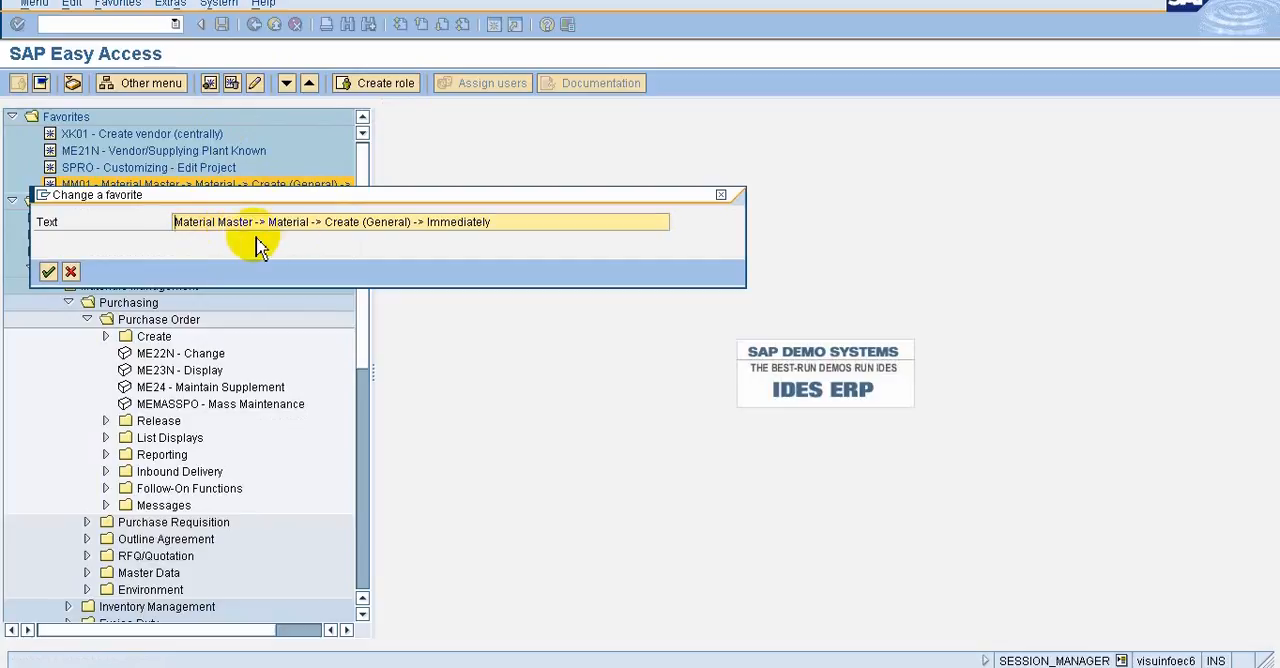
left_click(71, 272)
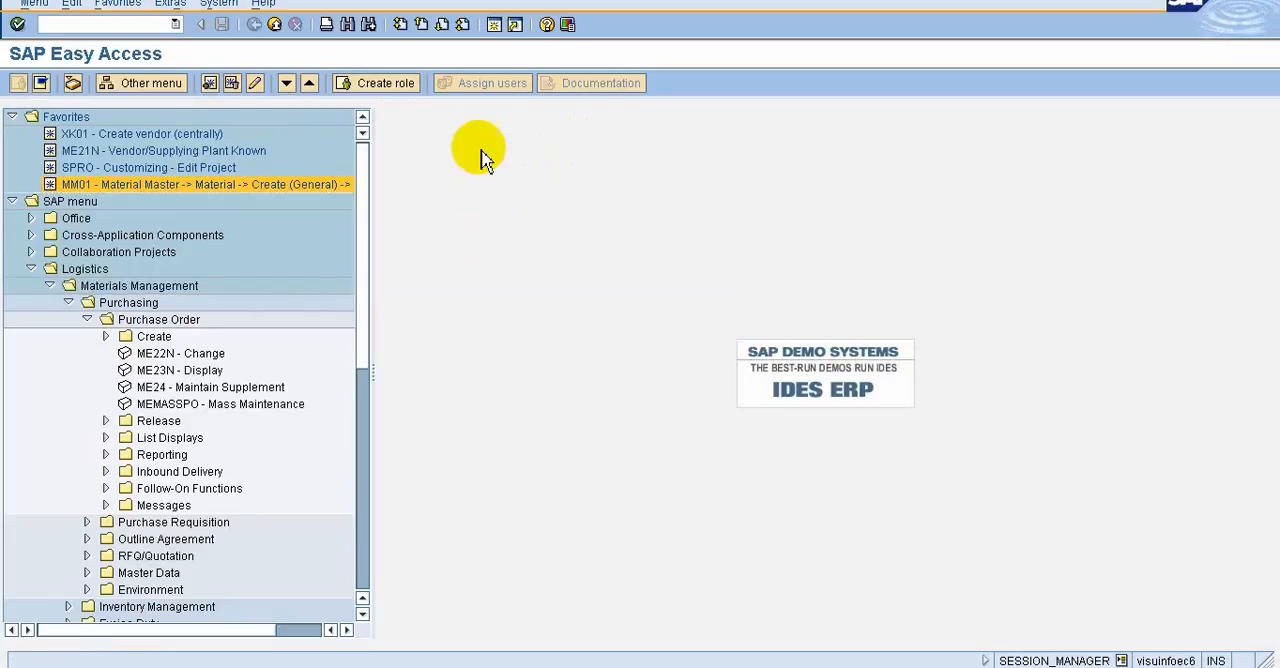
left_click(386, 84)
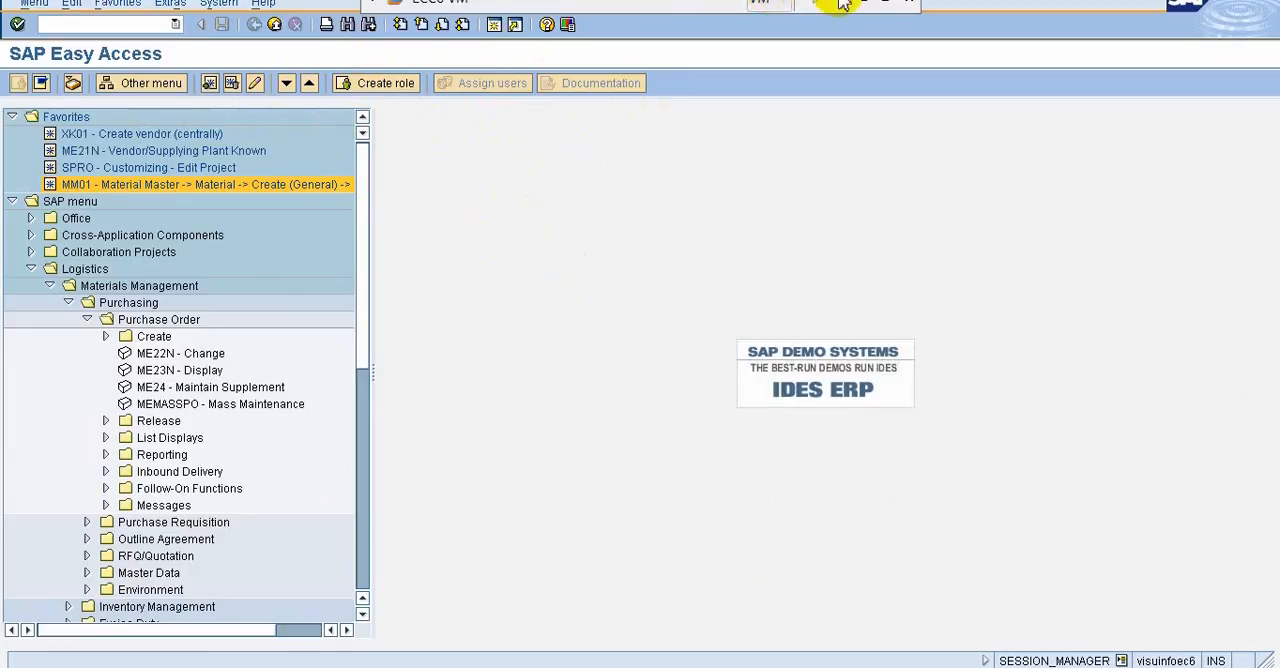
left_click(866, 4)
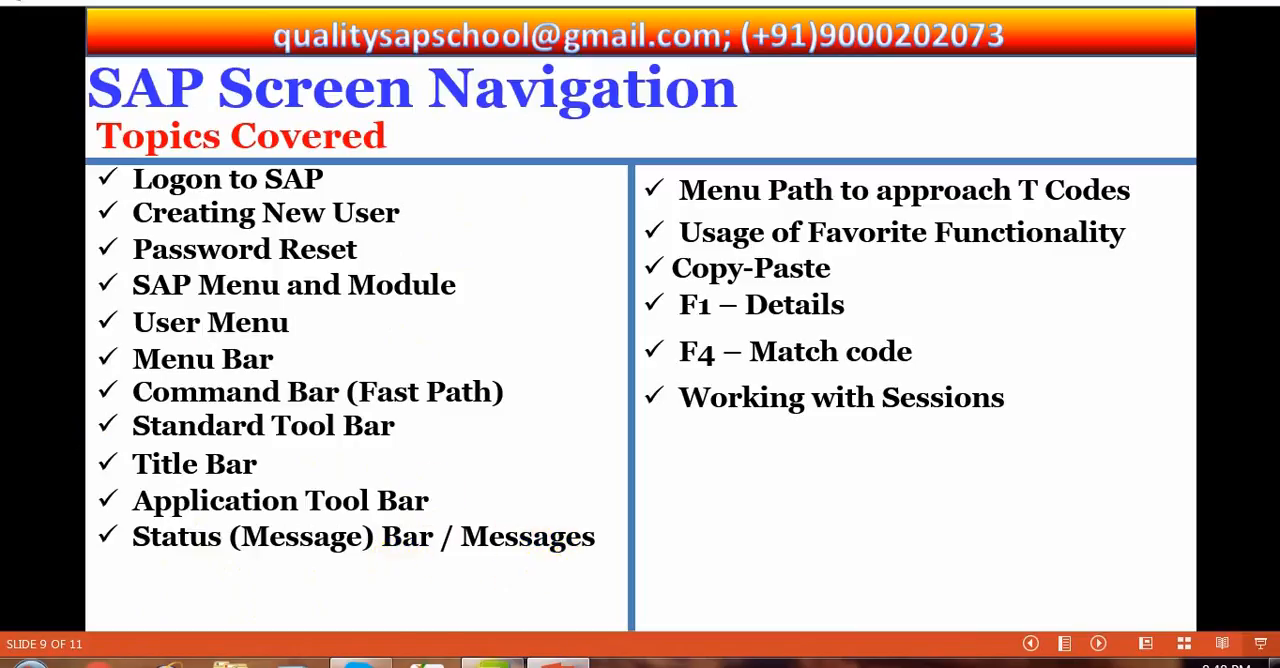
left_click(488, 664)
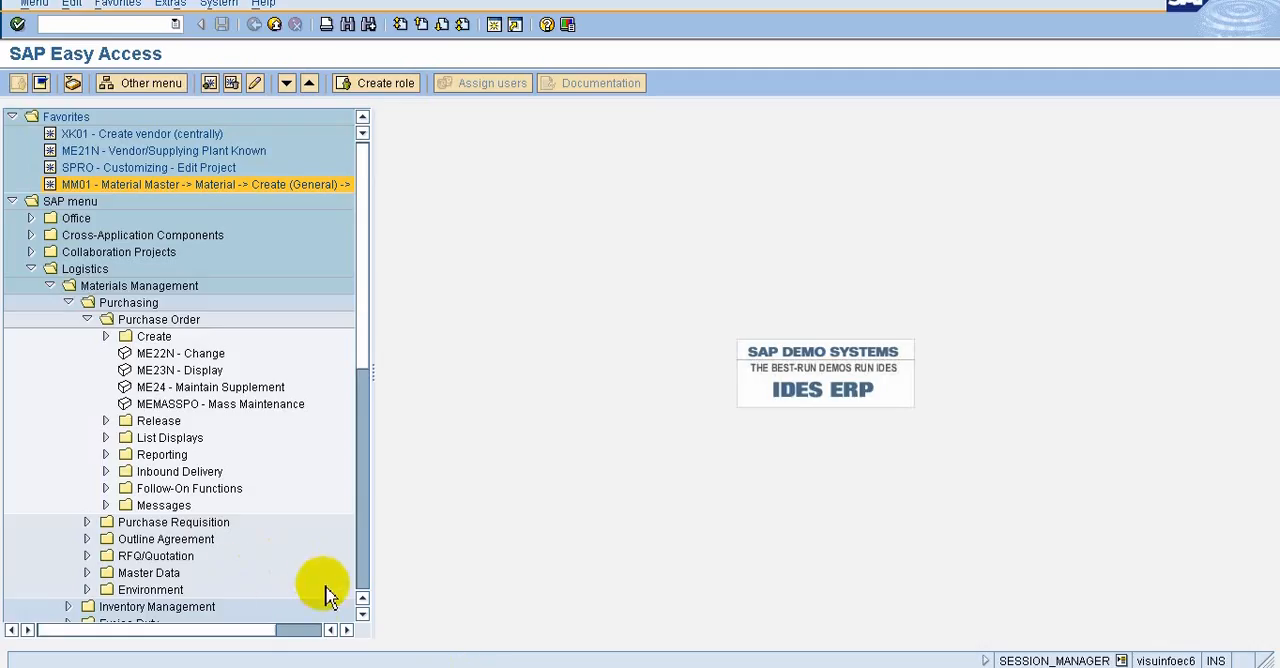
Start ME21N from the Create folder under Purchase Order and enter the first vendor suggested from the vendor entry history
double_click(123, 341)
double_click(170, 353)
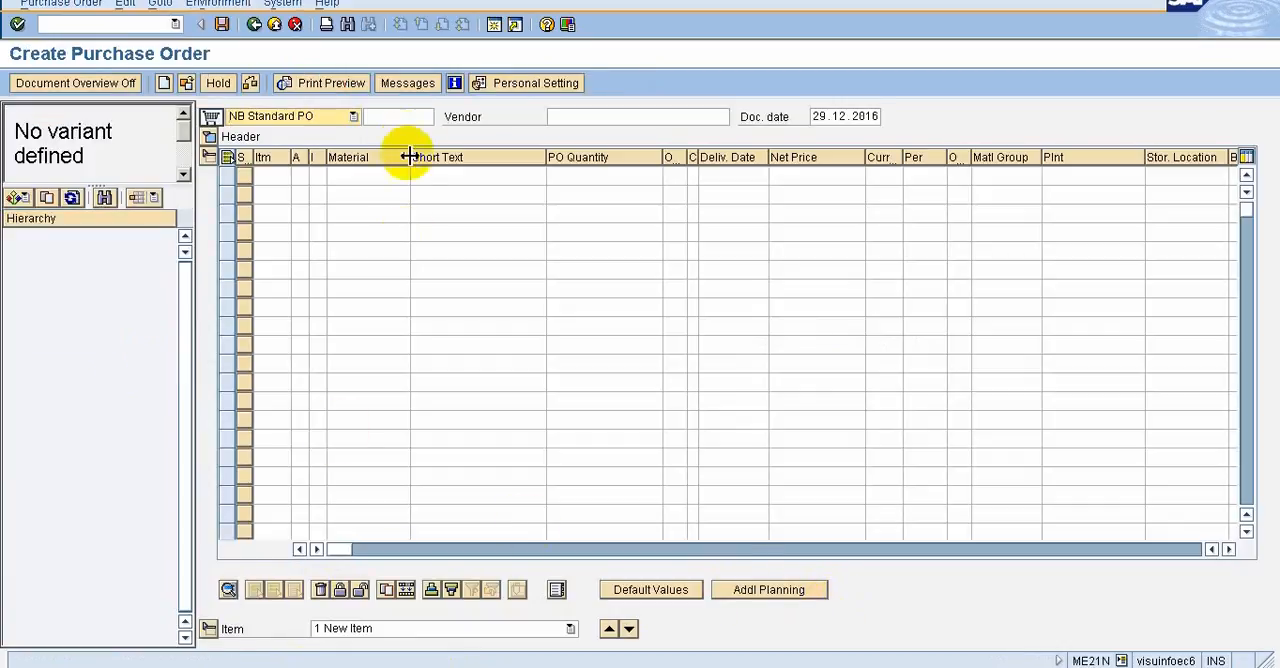
left_click(564, 120)
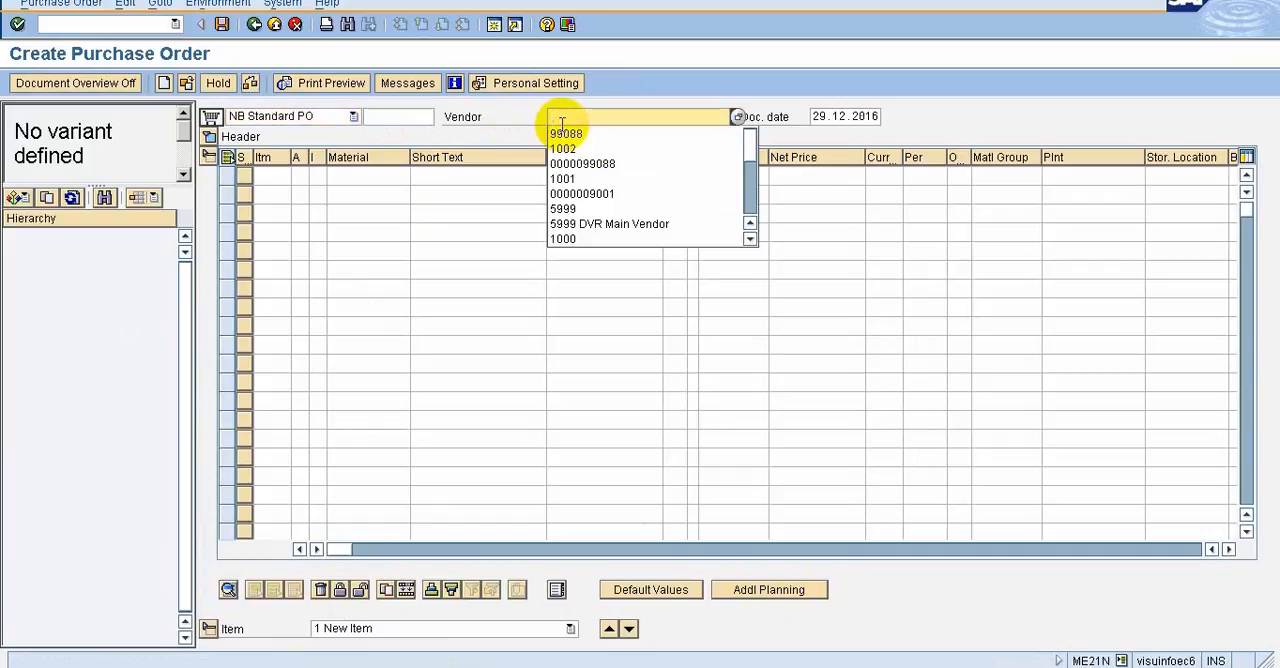
key("BackSpace")
left_click(562, 120)
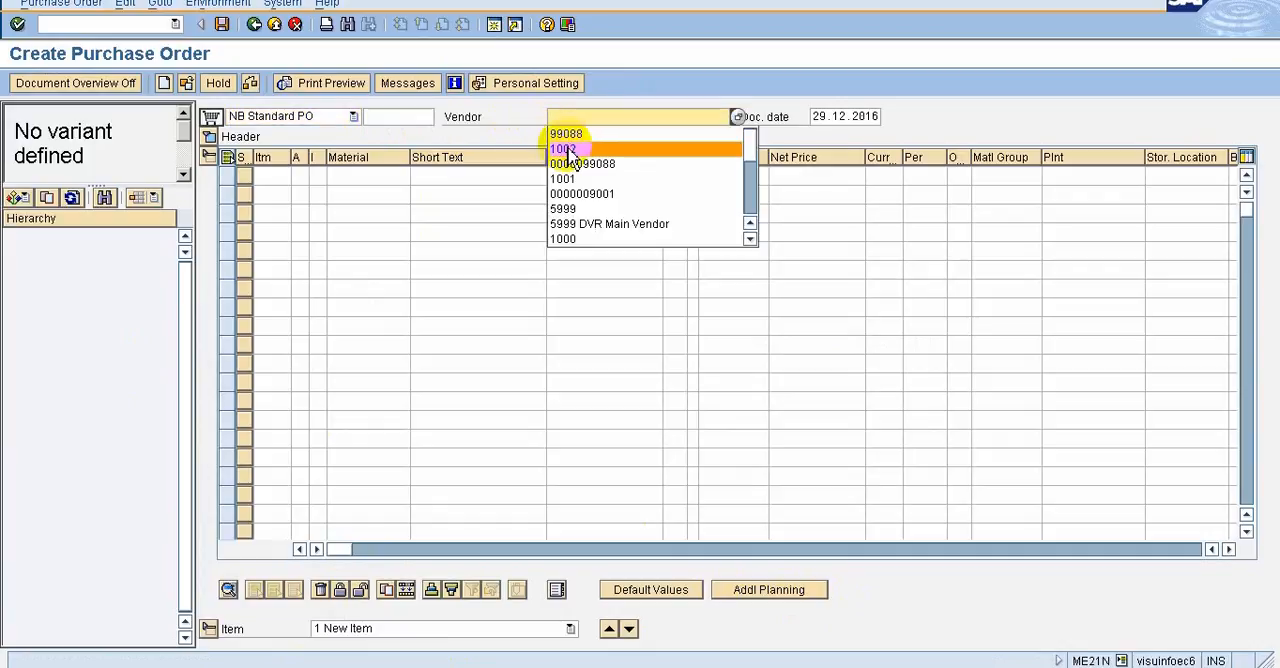
left_click(566, 134)
key("Return")
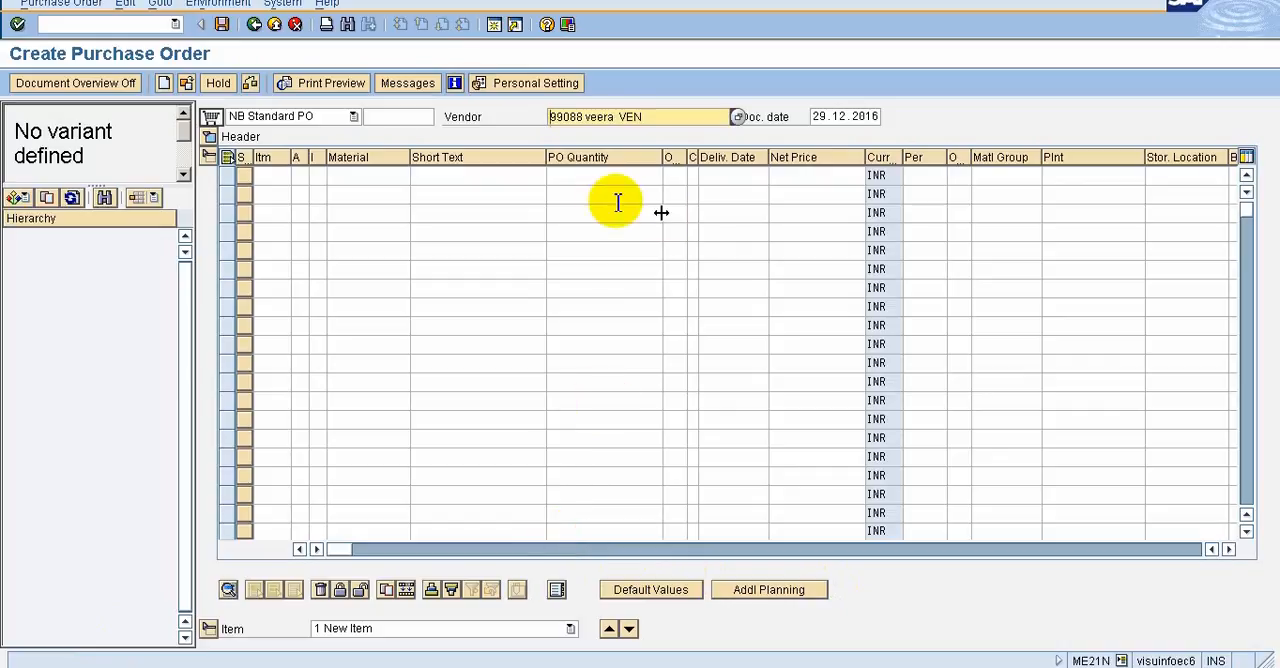
Add material M-10 as the first item of the purchase order and assign it to plant 1000
left_click(360, 180)
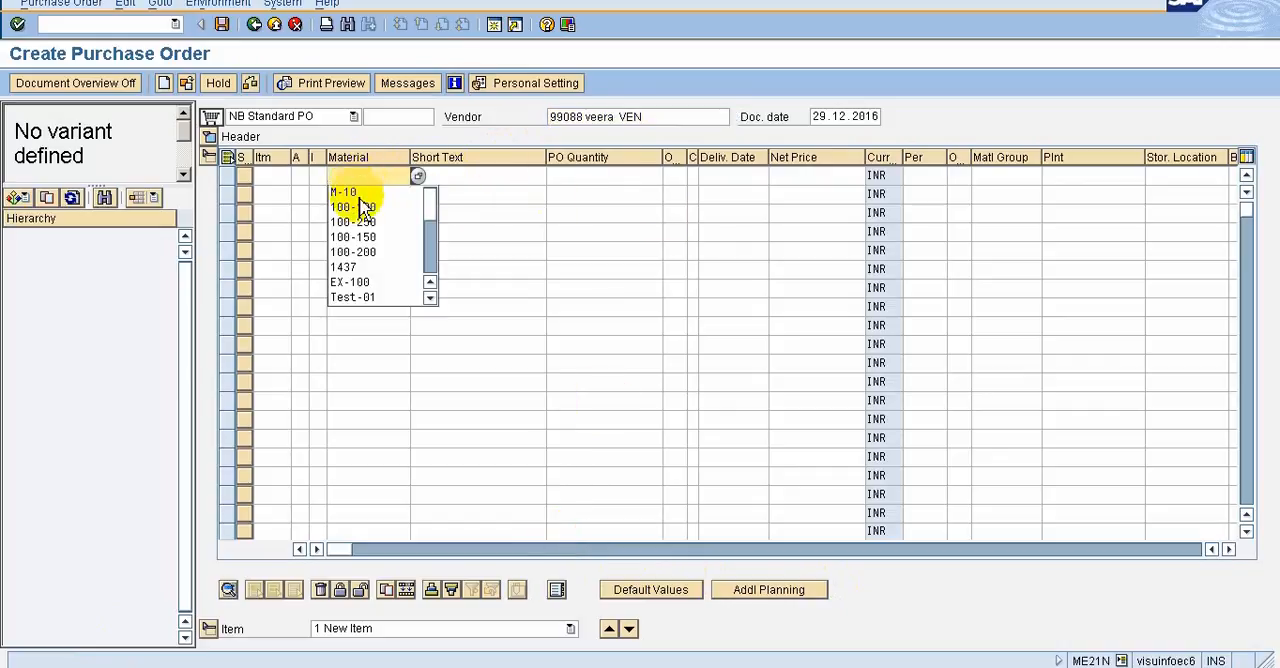
left_click(358, 192)
key("Return")
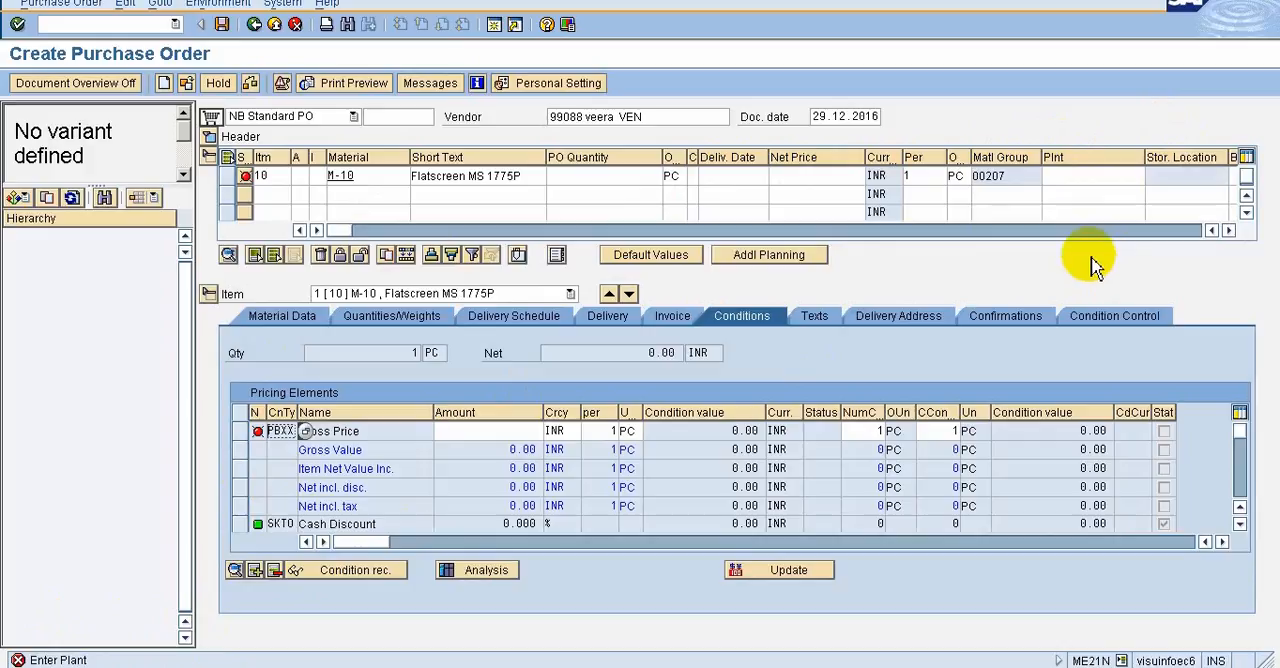
left_click(1077, 176)
left_click(1152, 176)
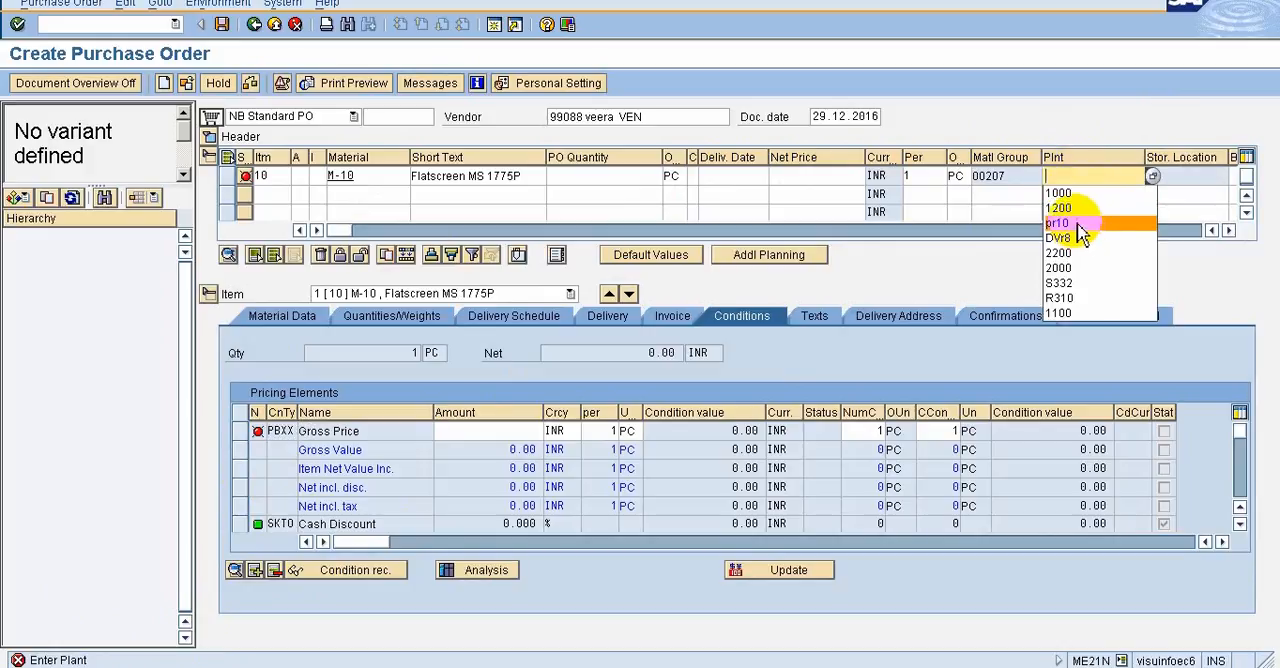
left_click(1077, 196)
key("Return")
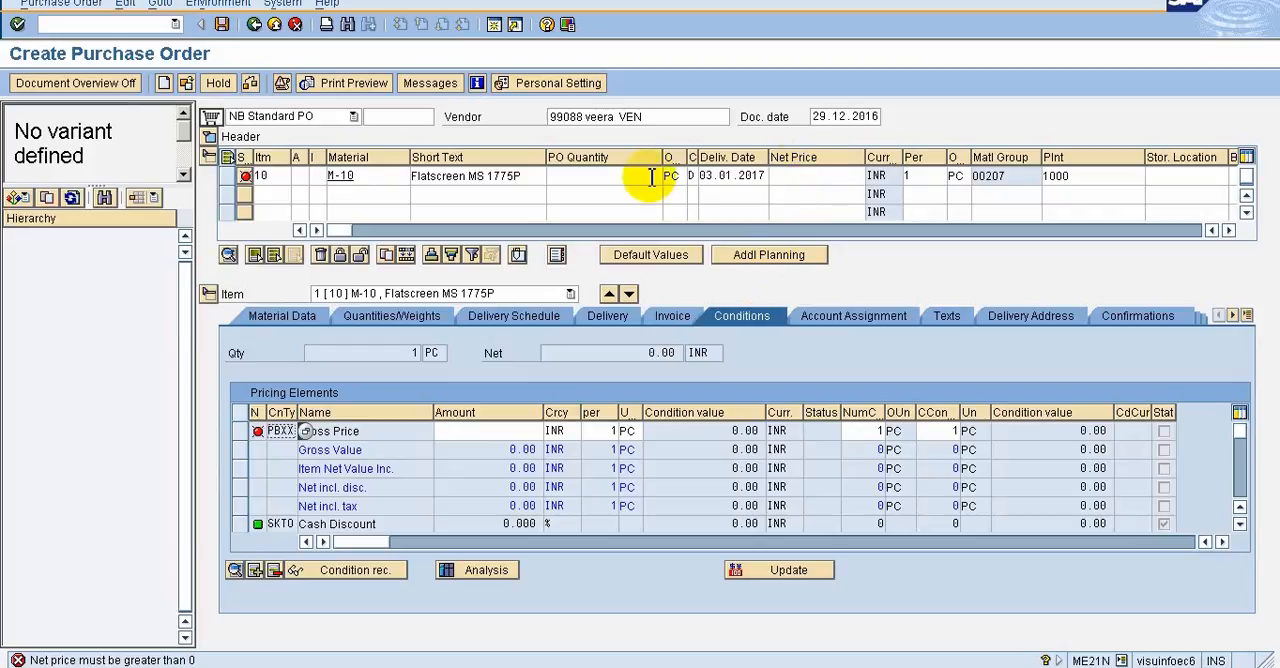
Set the M-10 item's net price to 10 INR and its PO quantity to 10
left_click(846, 176)
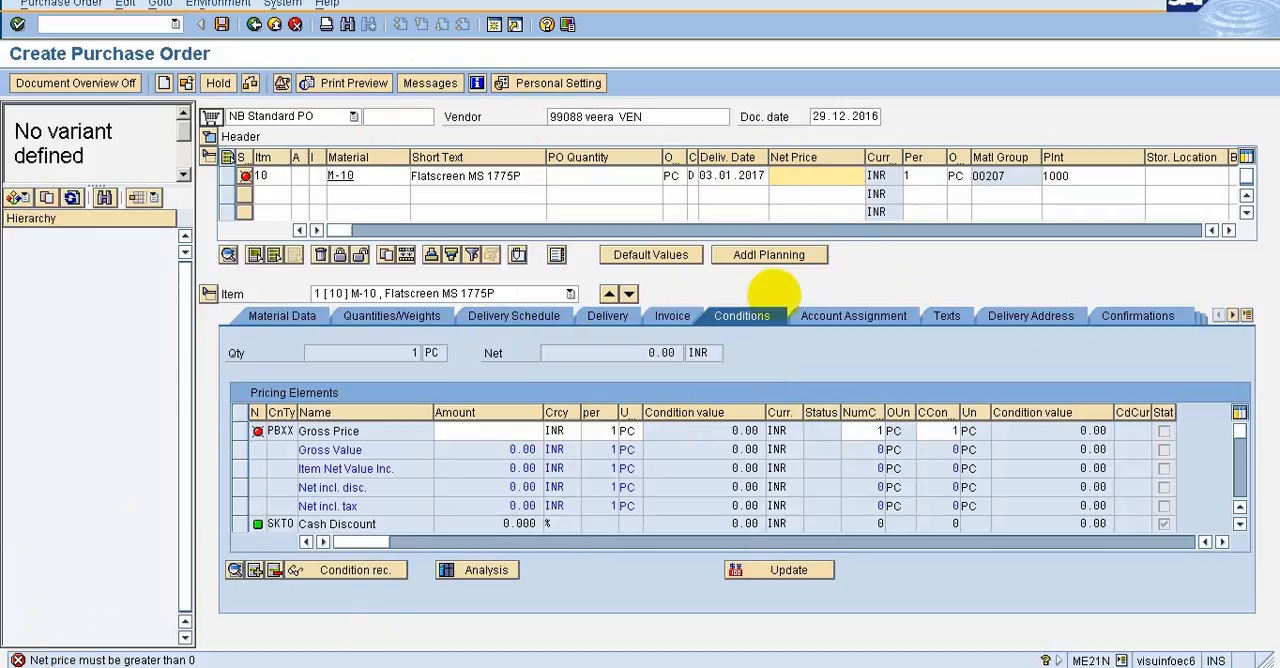
left_click(812, 178)
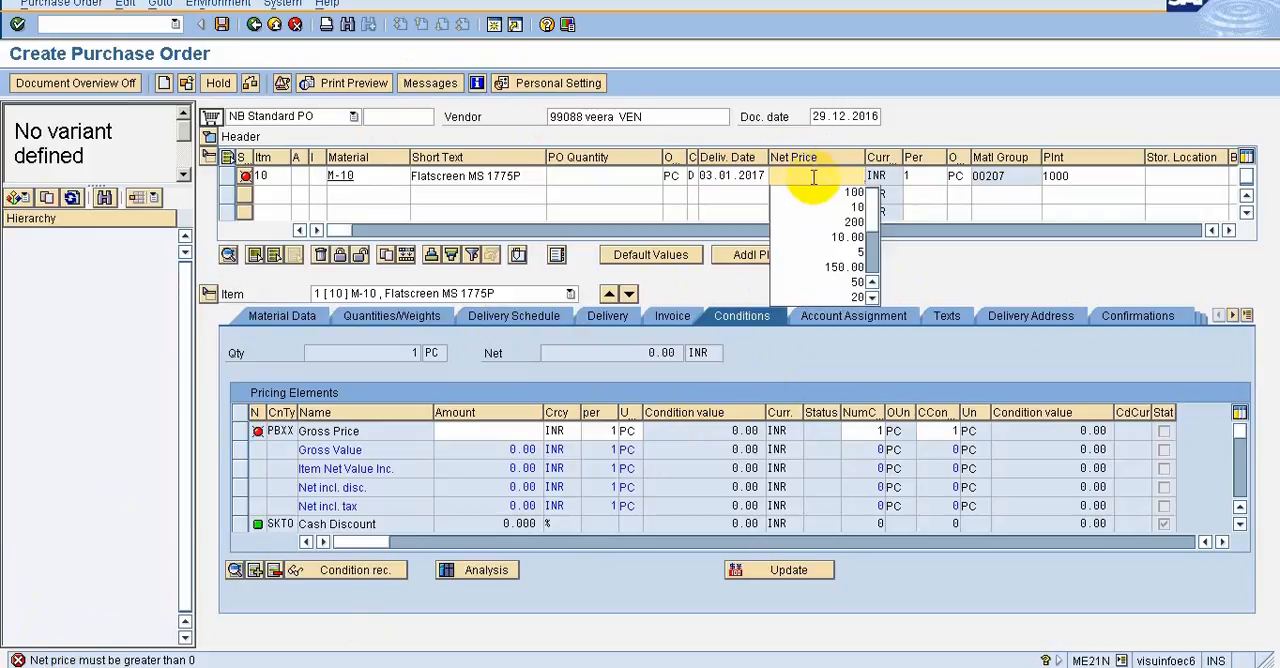
left_click(815, 214)
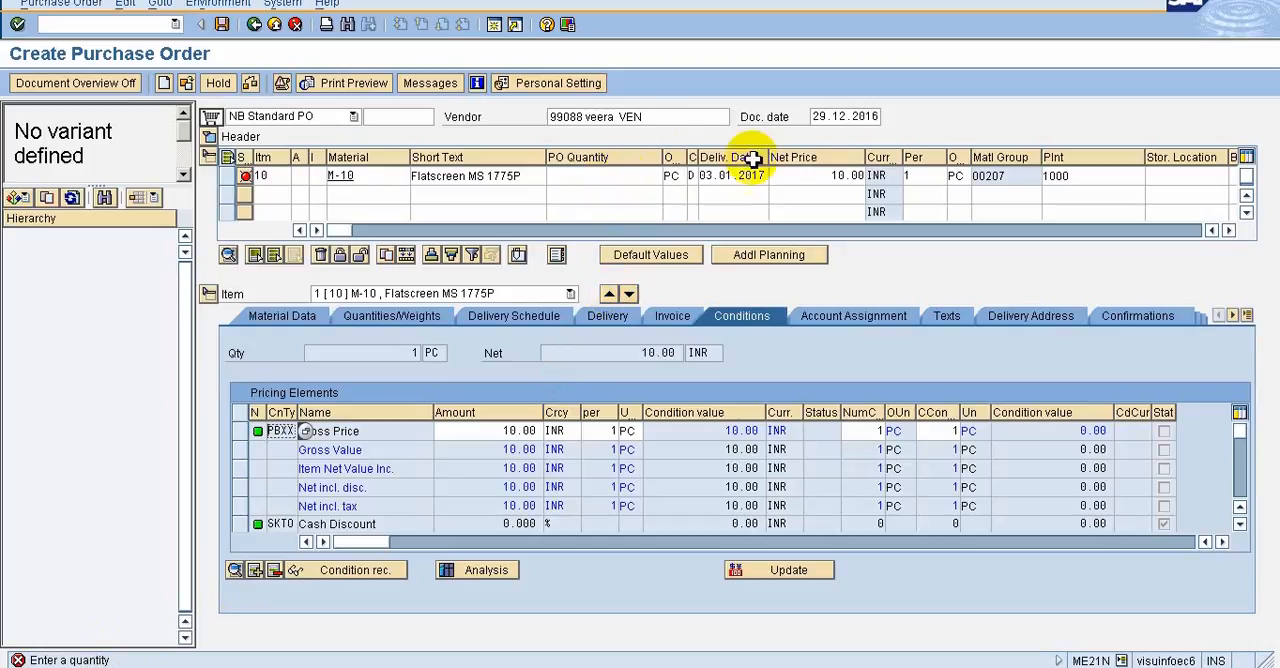
left_click(596, 184)
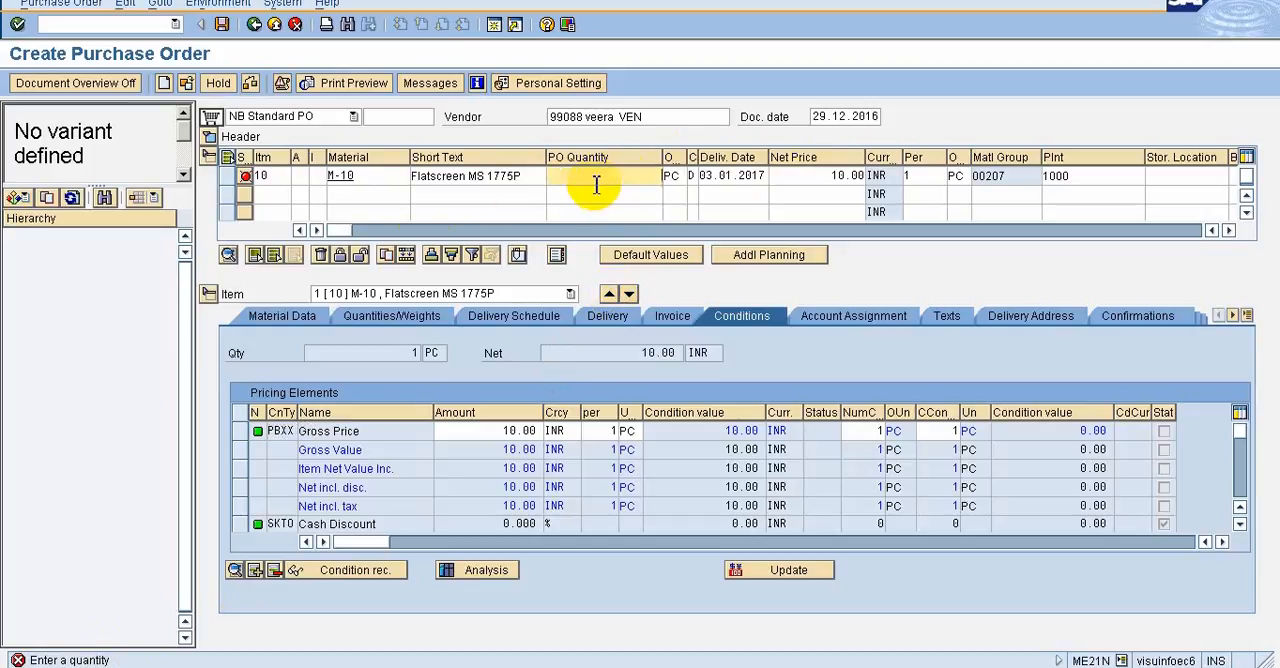
left_click(595, 184)
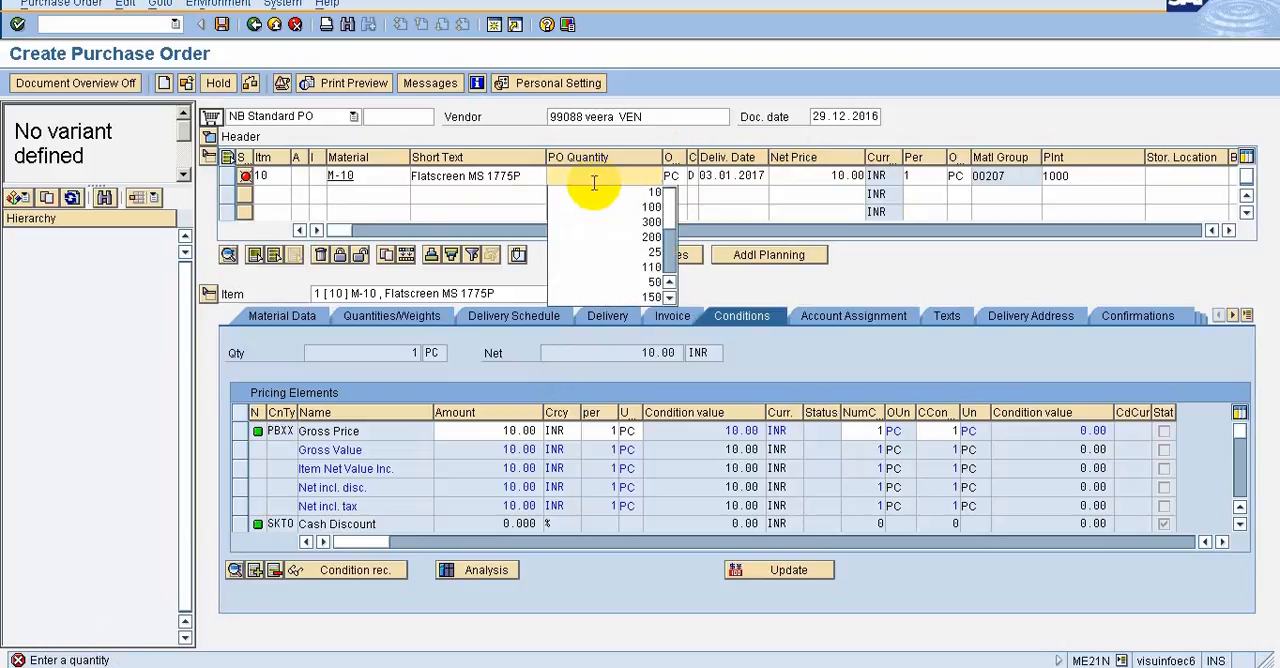
type("10")
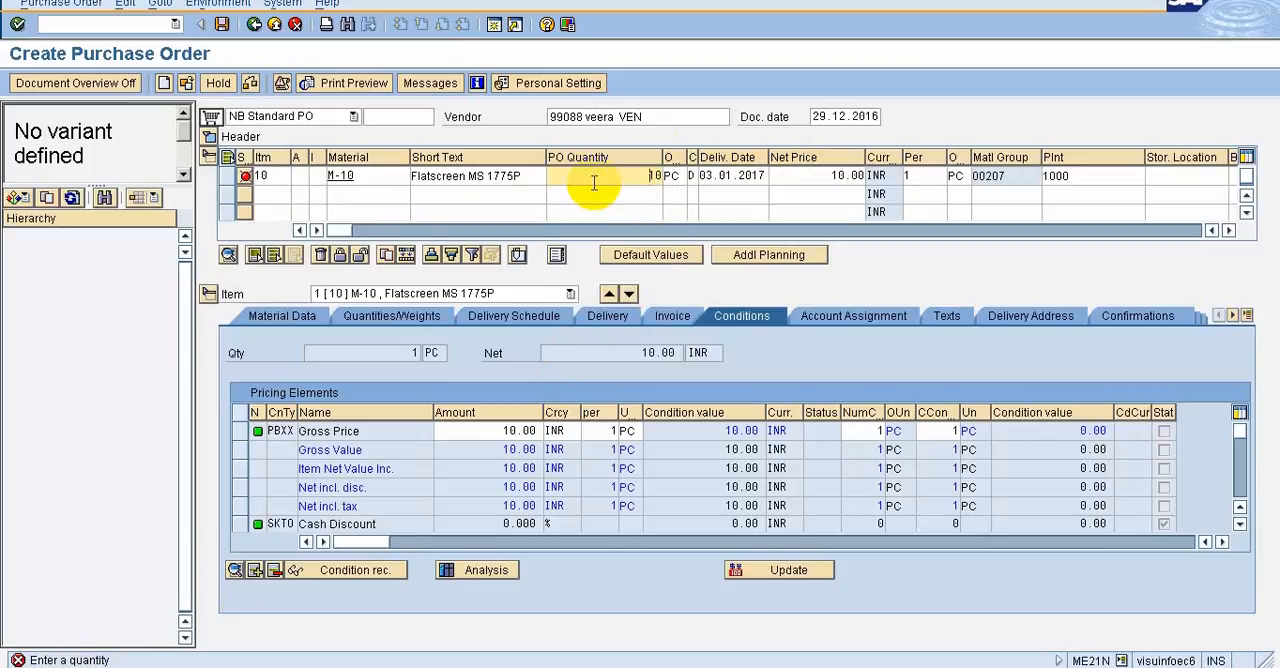
key("Return")
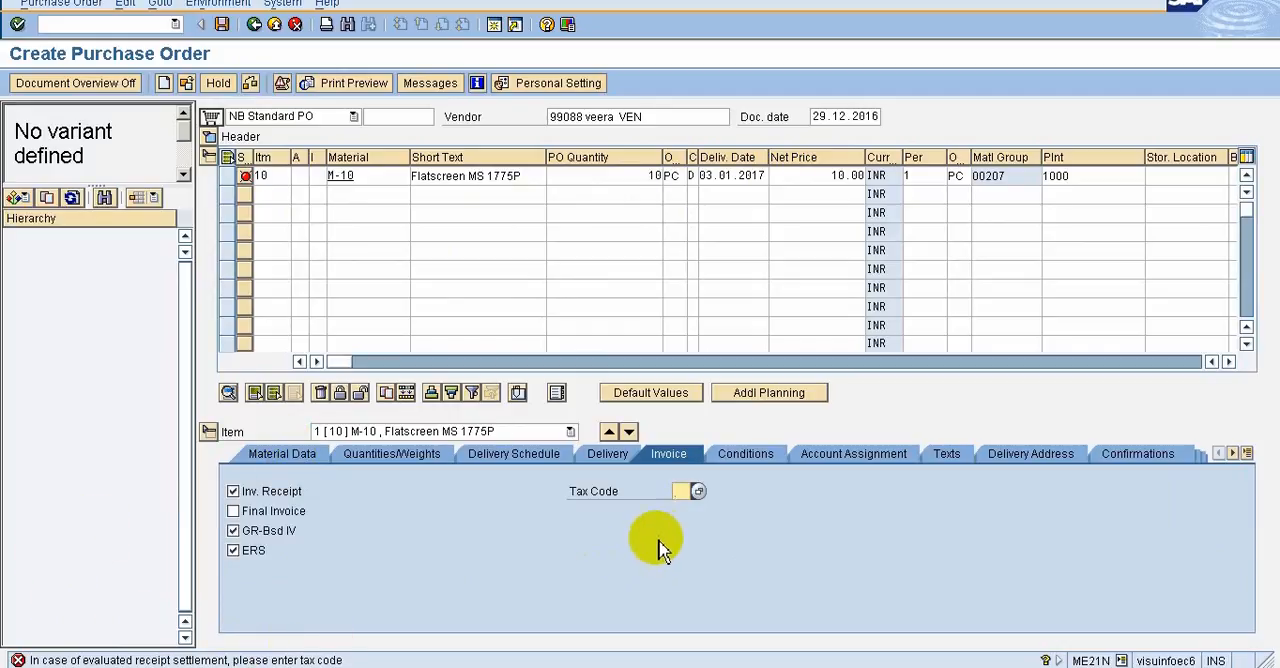
Set the tax code VN in the invoice data of the M-10 item
left_click(682, 492)
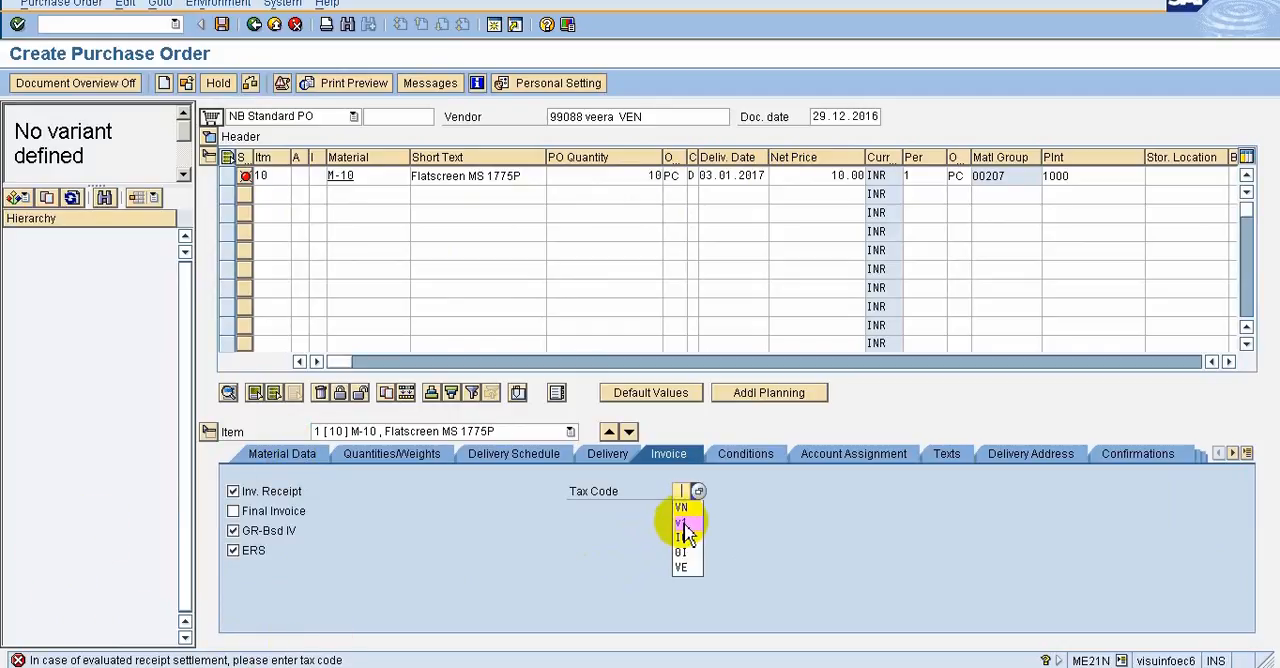
left_click(695, 511)
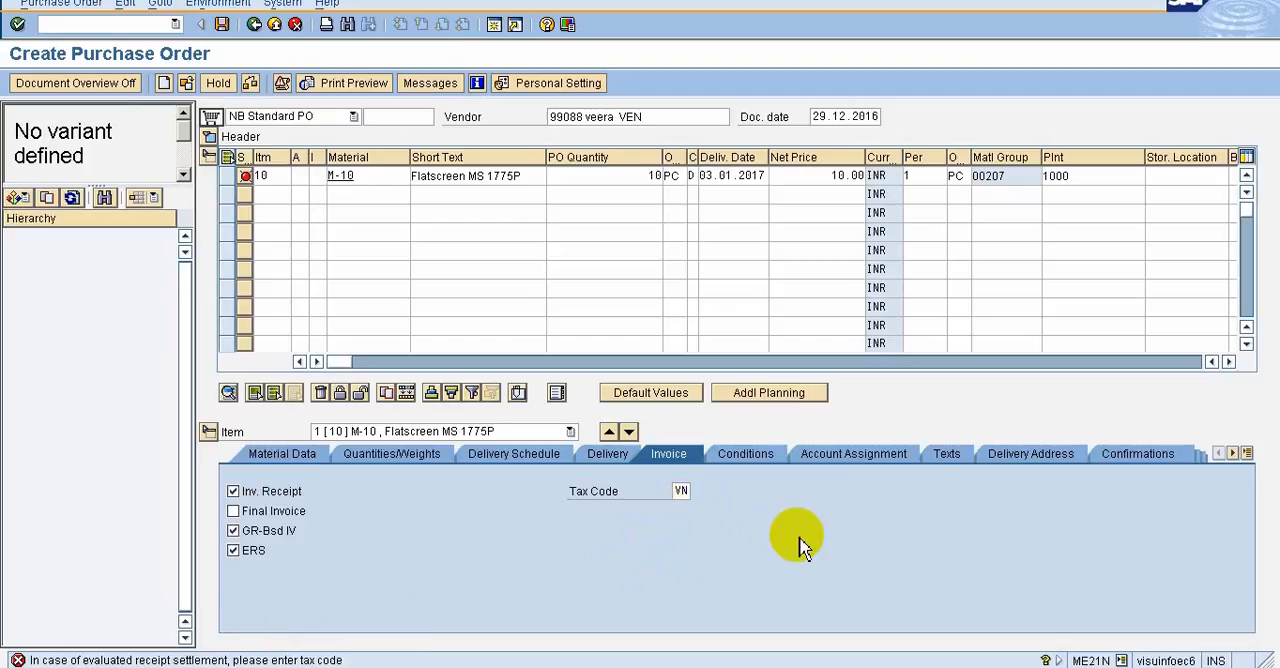
key("Return")
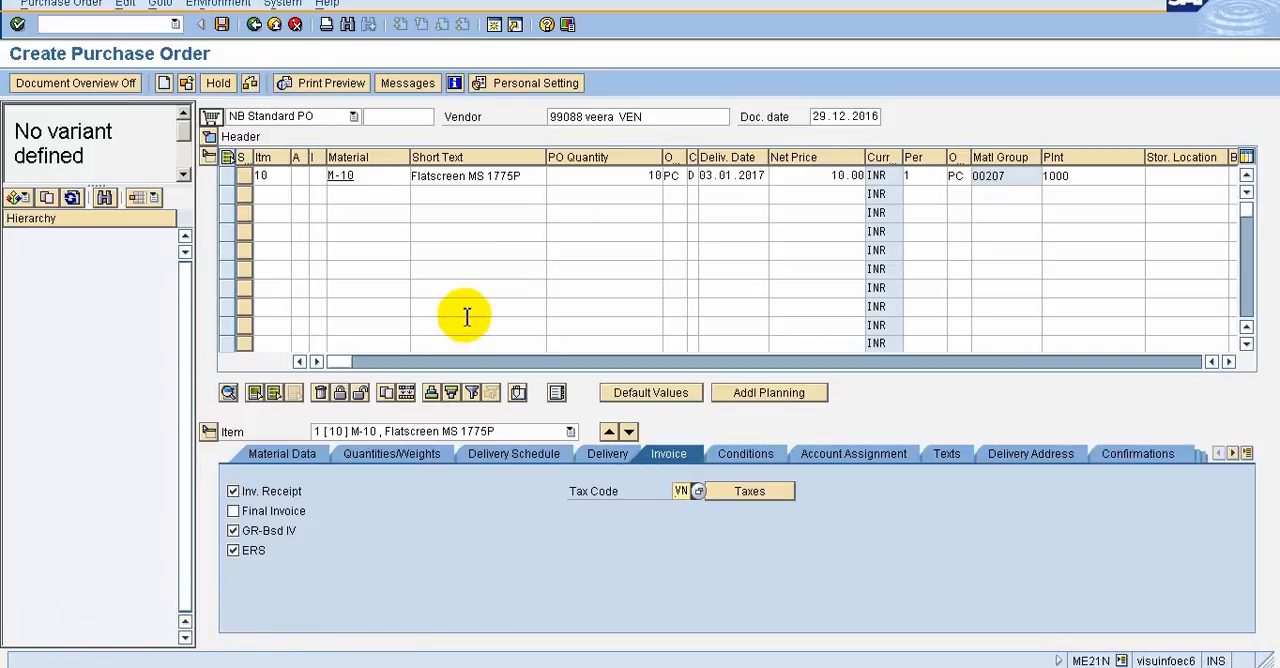
Check the purchase order, deselect ERS in the item's invoice data, then recheck and save the order
left_click(250, 86)
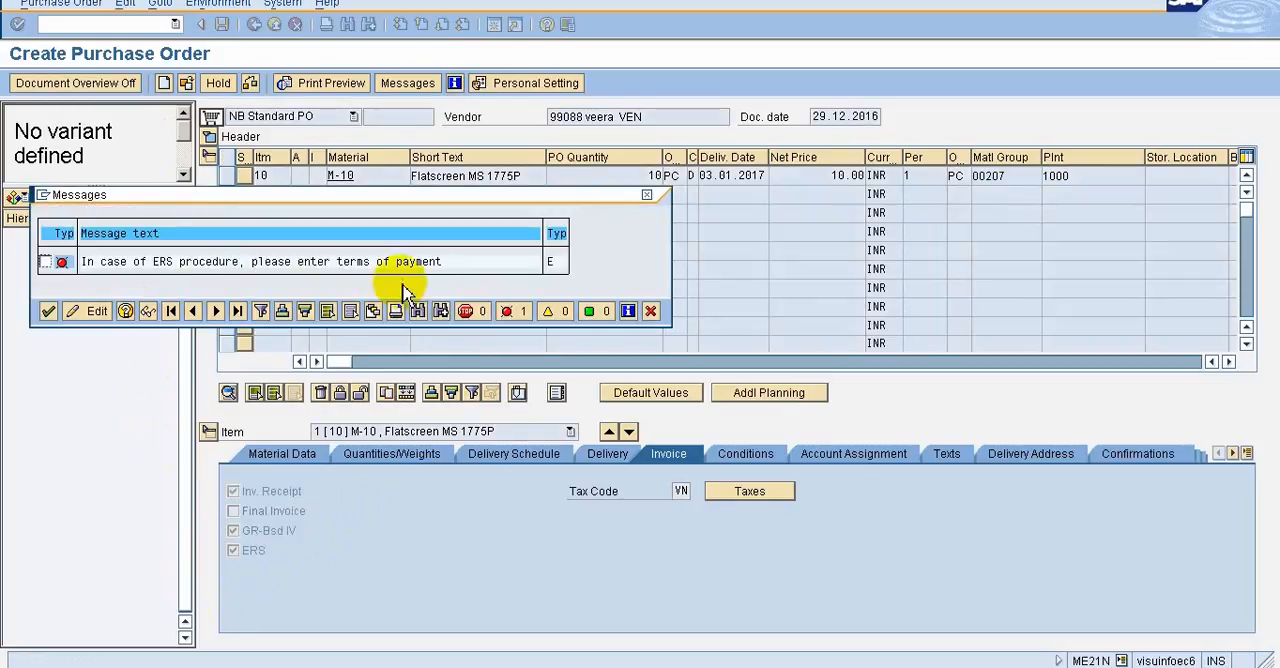
left_click(48, 312)
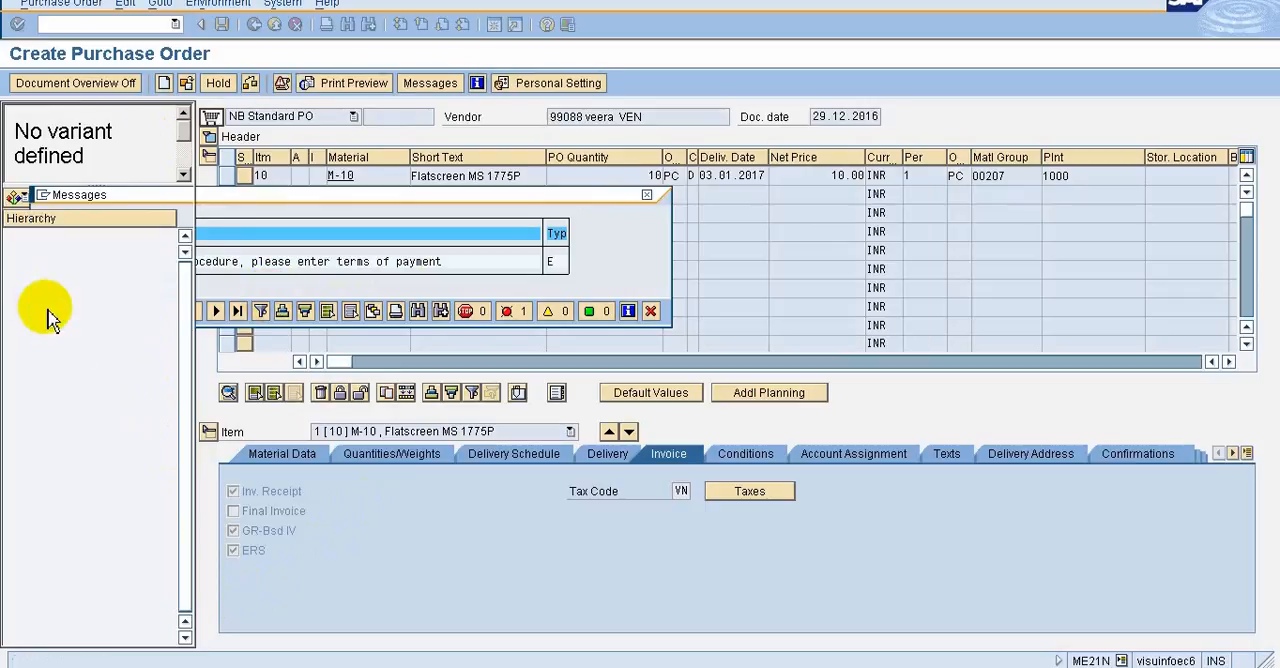
left_click(245, 551)
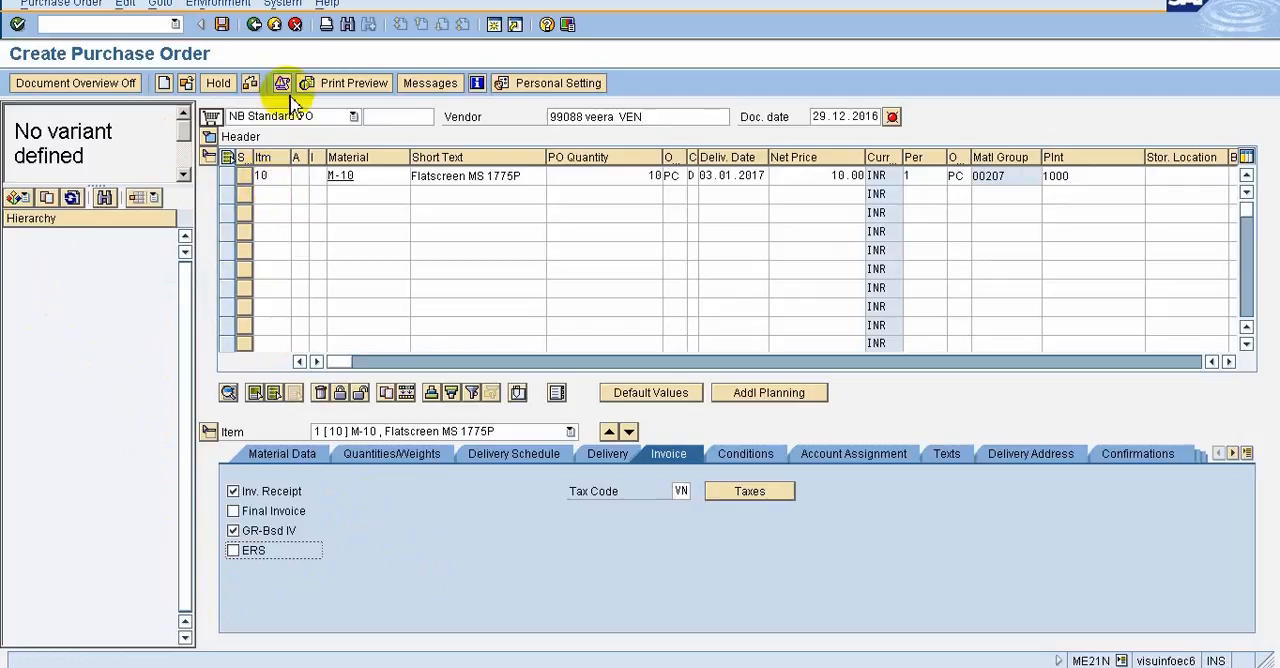
left_click(251, 84)
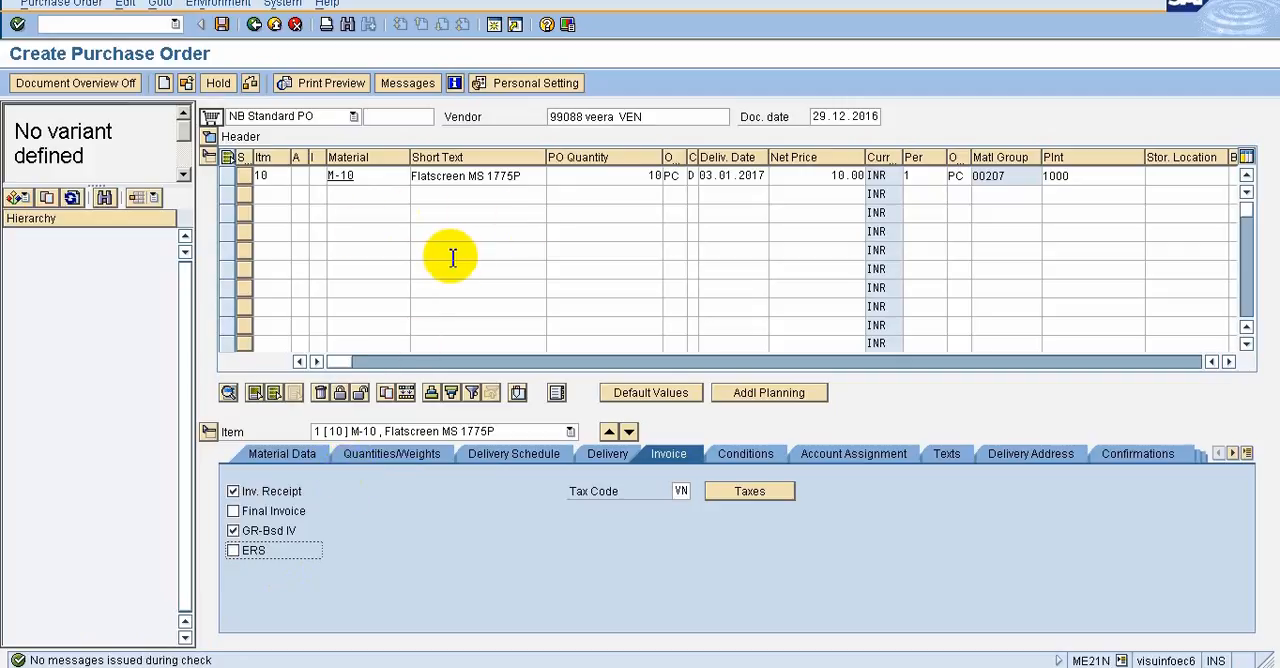
left_click(224, 30)
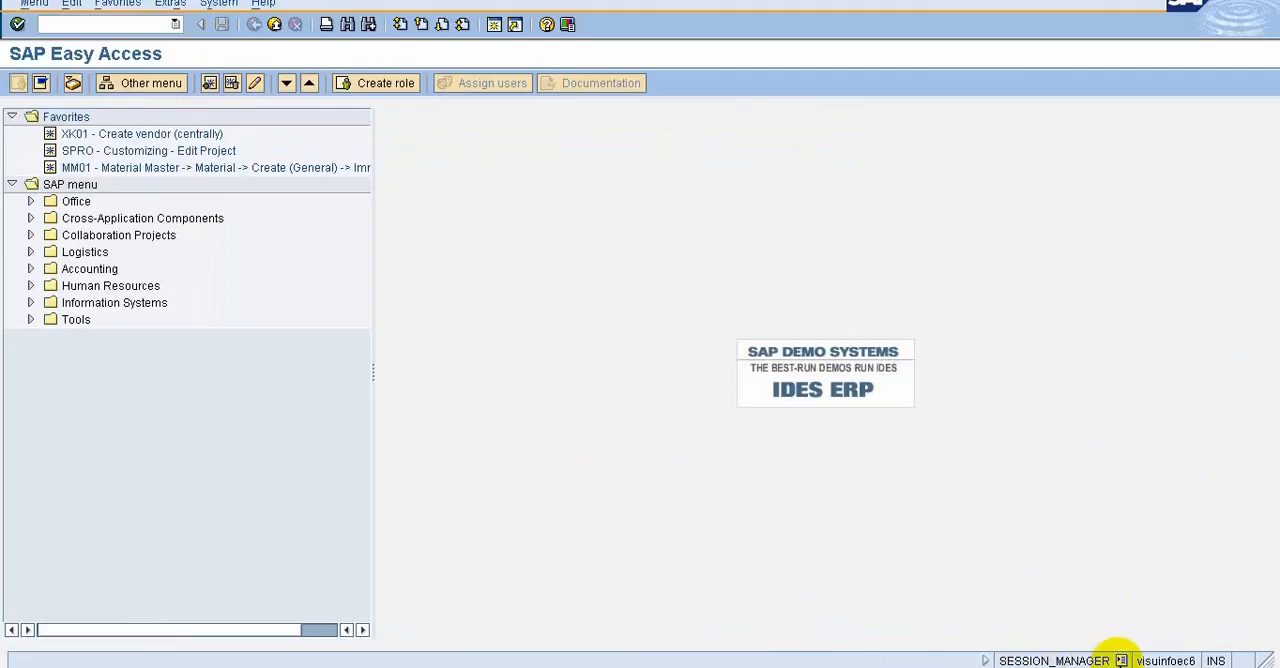
Examine the system information available in the status bar and choose Transaction as the displayed value
left_click(1122, 660)
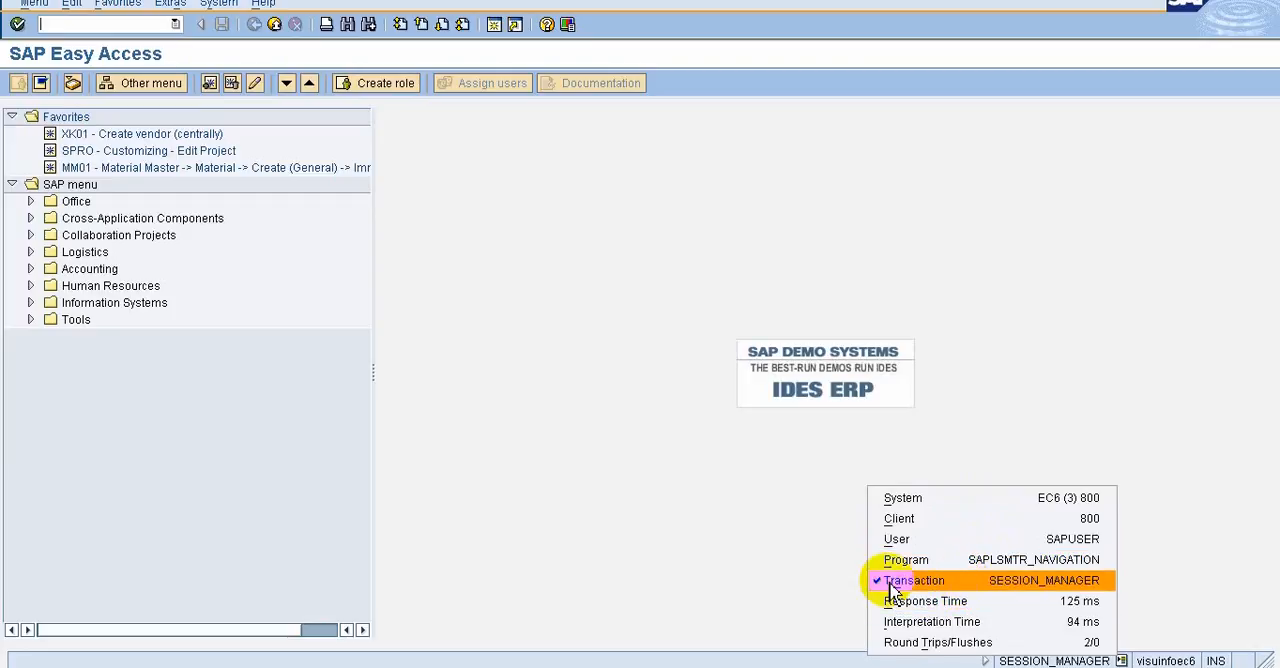
left_click(930, 585)
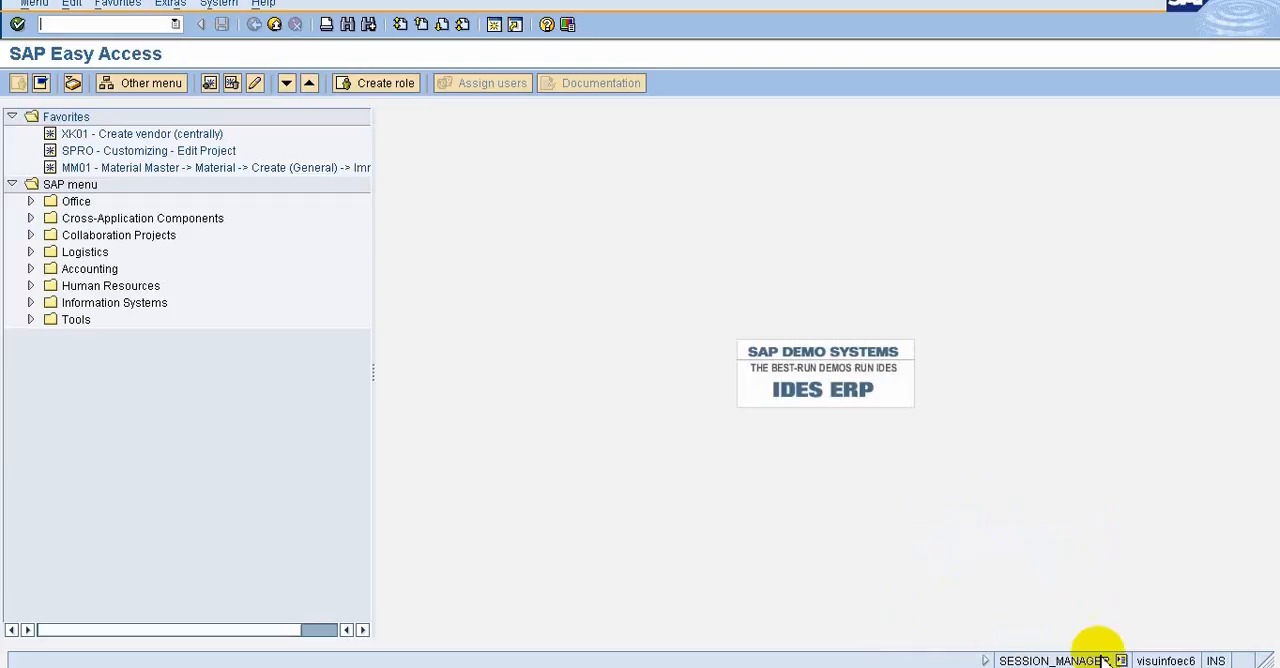
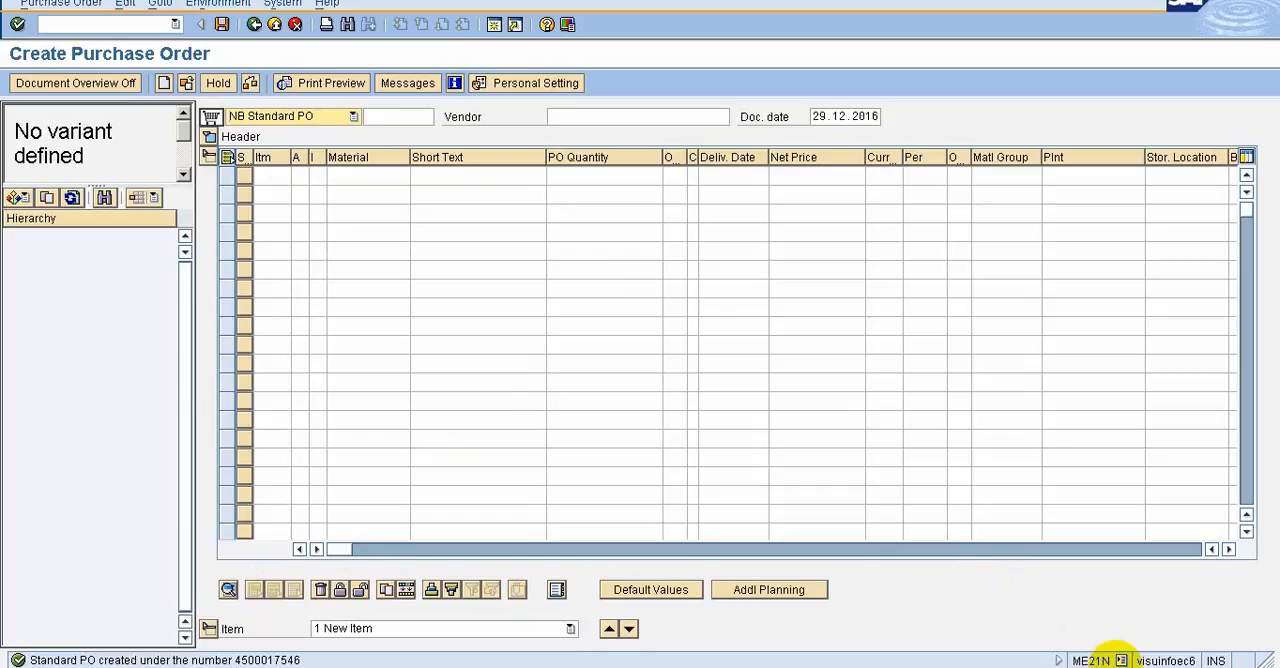
Reselect Transaction as the system information shown in the status bar and collapse the status fields
left_click(1121, 659)
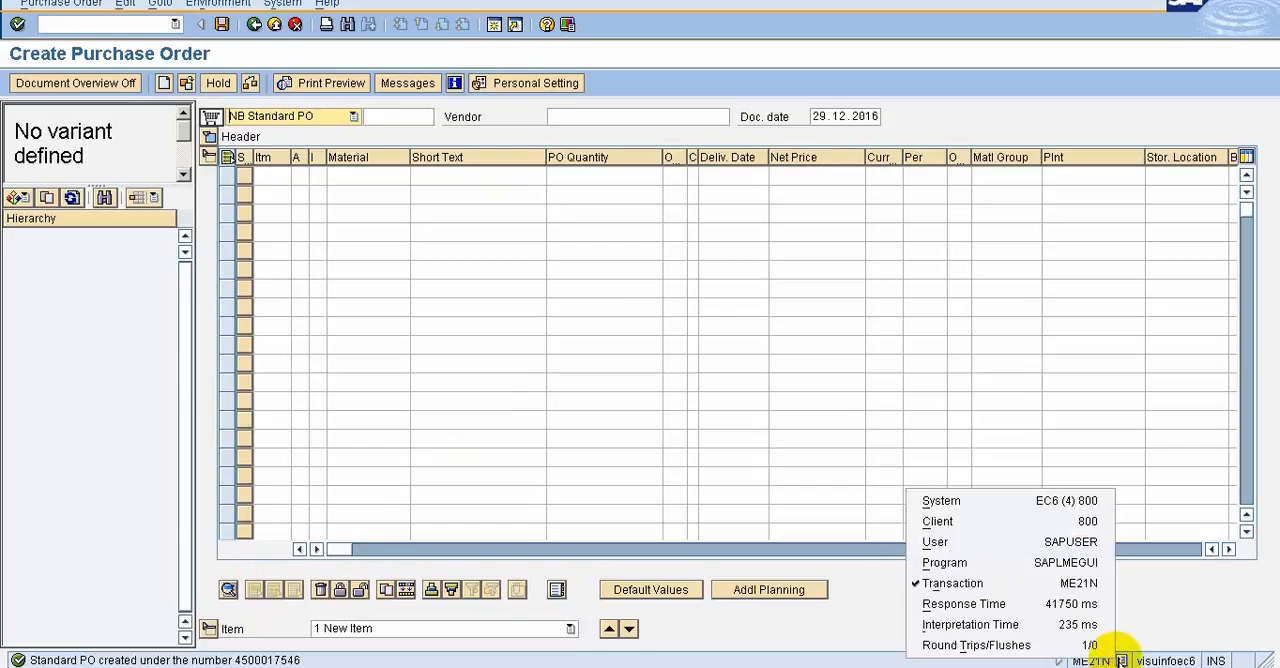
left_click(953, 584)
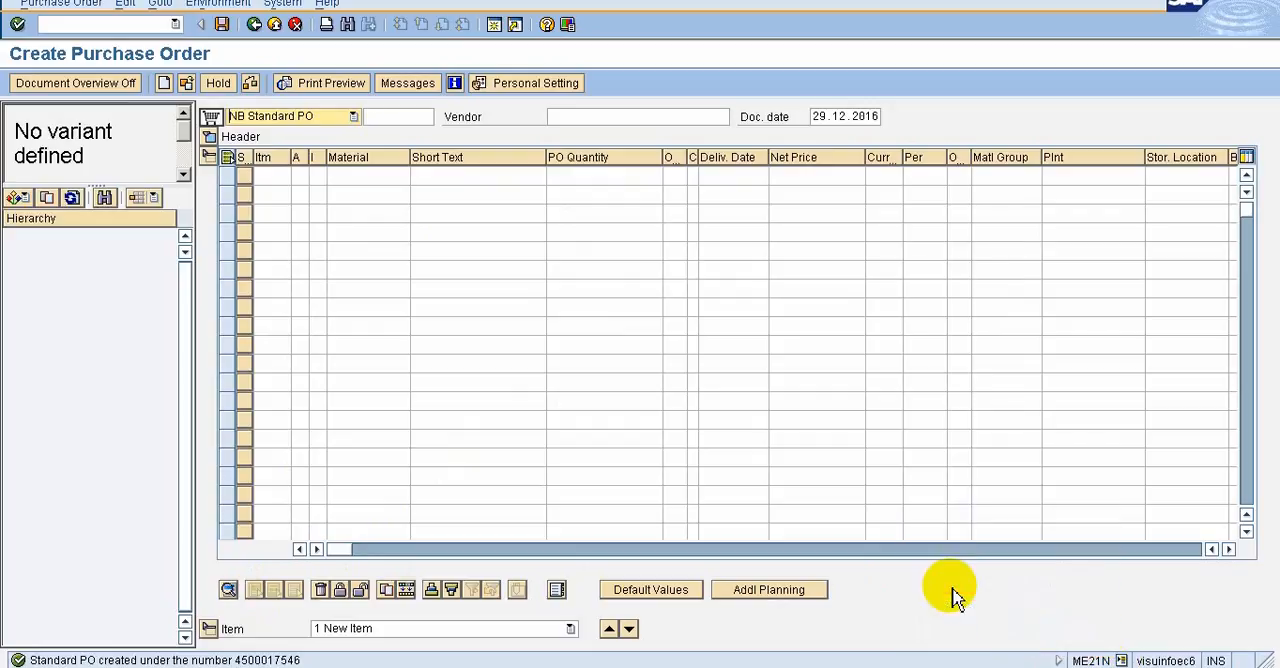
left_click(1060, 661)
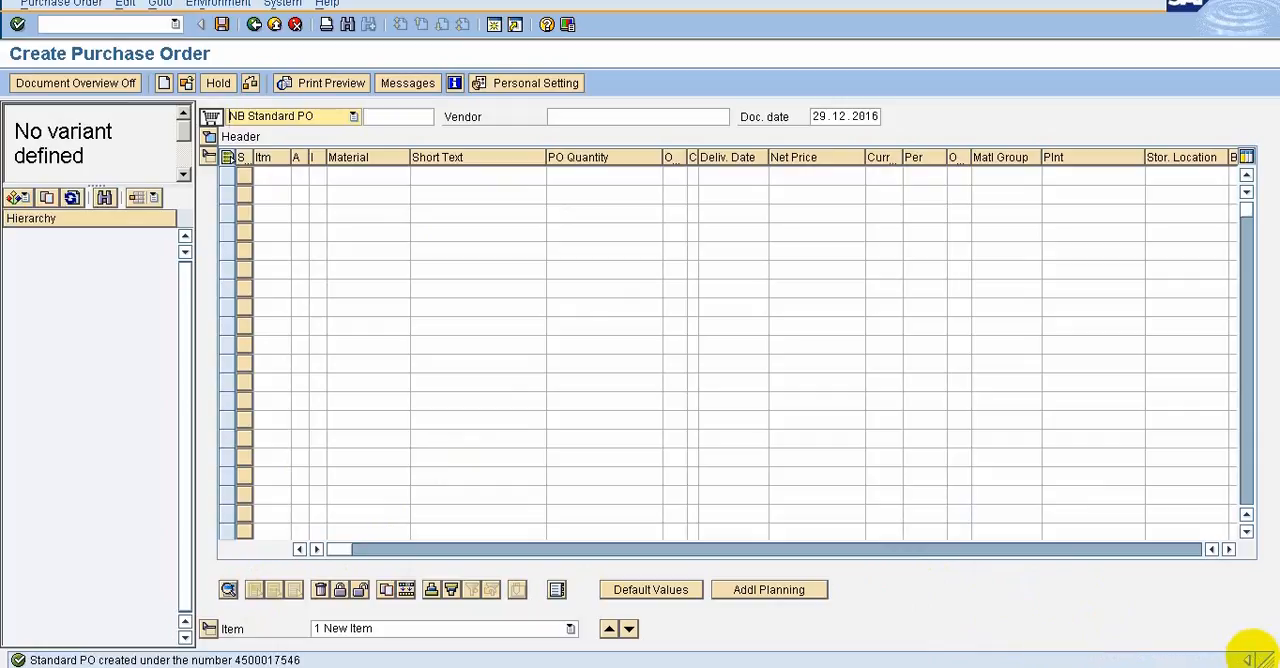
Read the help for the purchase order creation message, close it and expand the status bar fields
mouse_move(1256, 658)
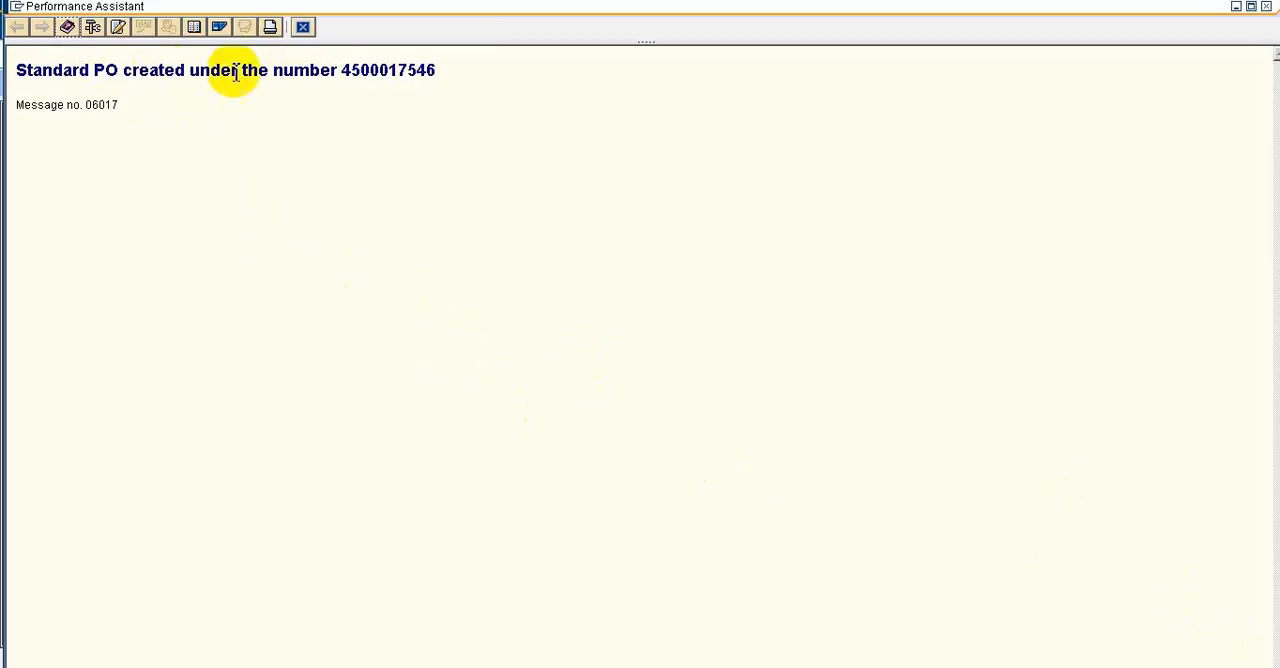
left_click(303, 27)
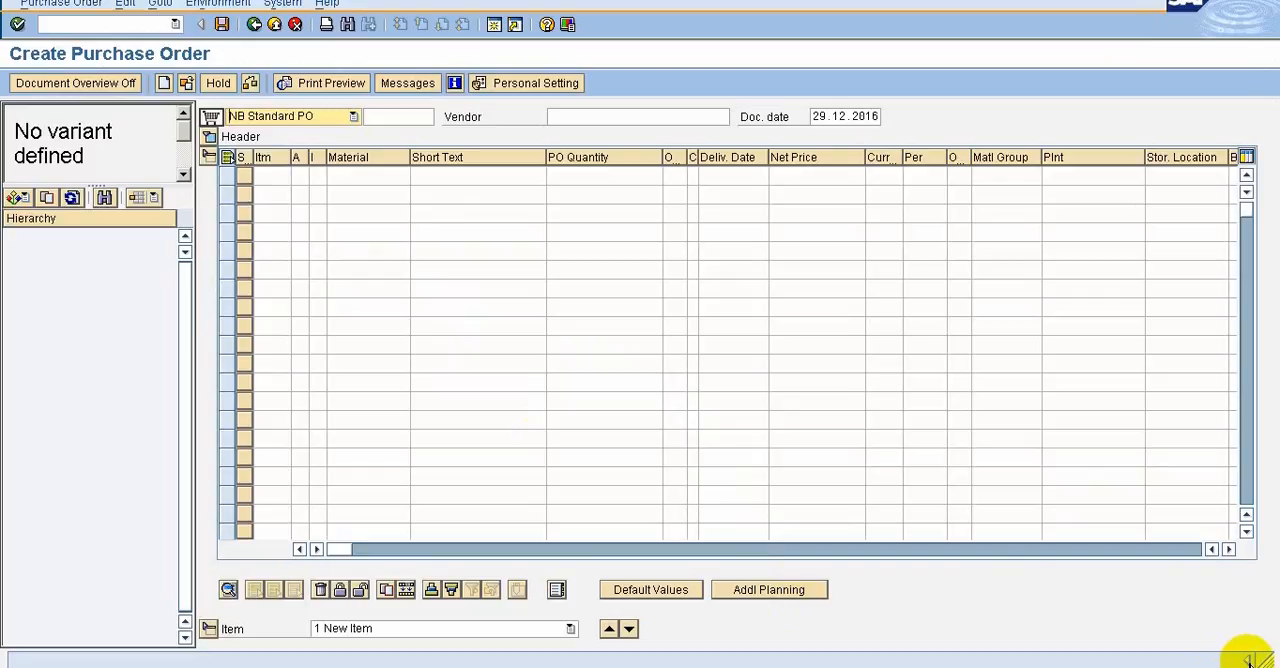
left_click(1249, 662)
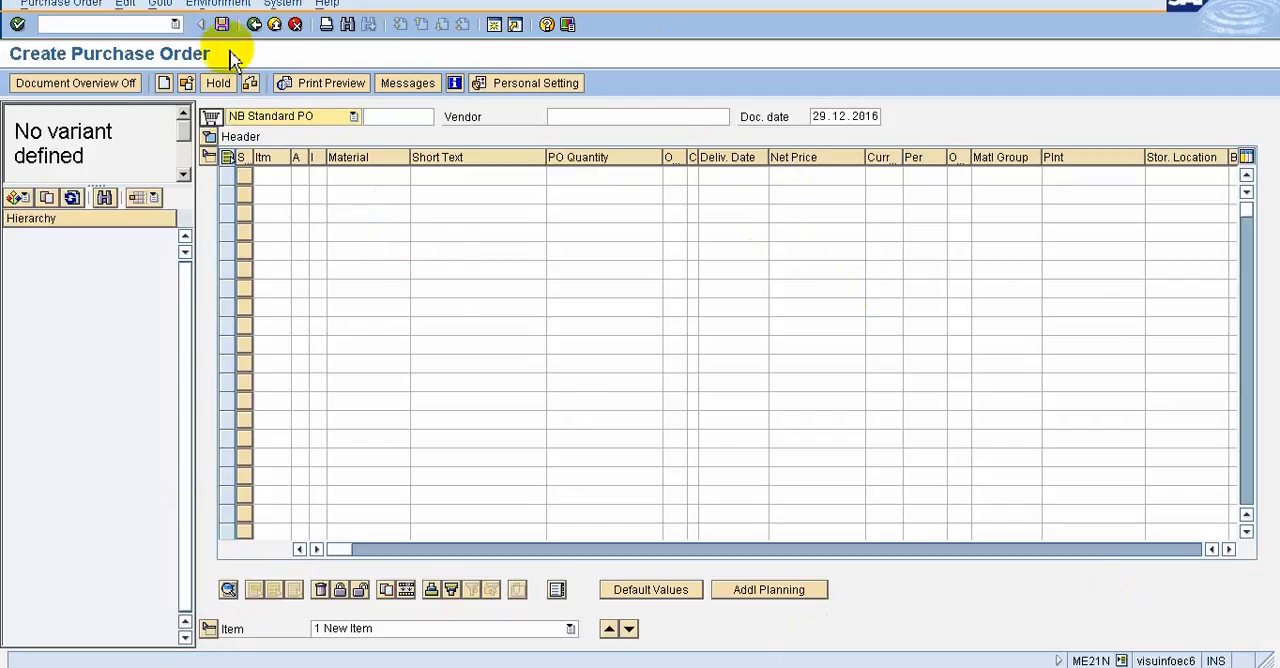
Switch to the SAP Screen Navigation slide to review the covered topics and return to the Create Purchase Order screen
mouse_move(845, 2)
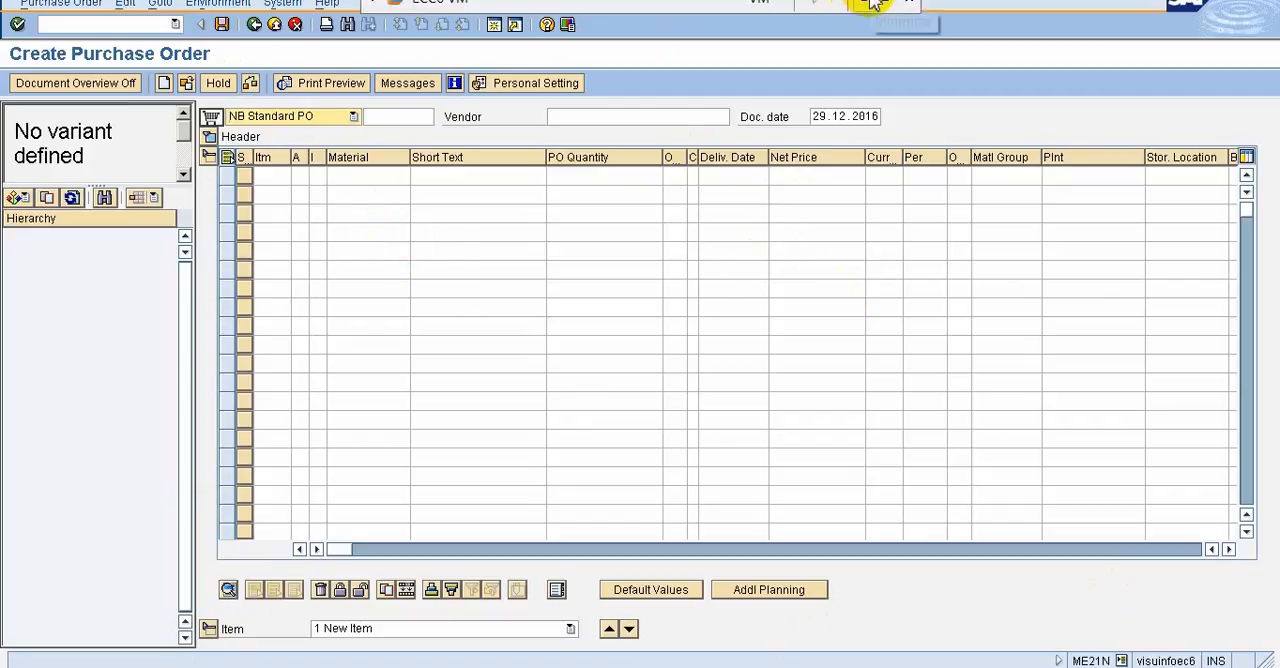
left_click(870, 4)
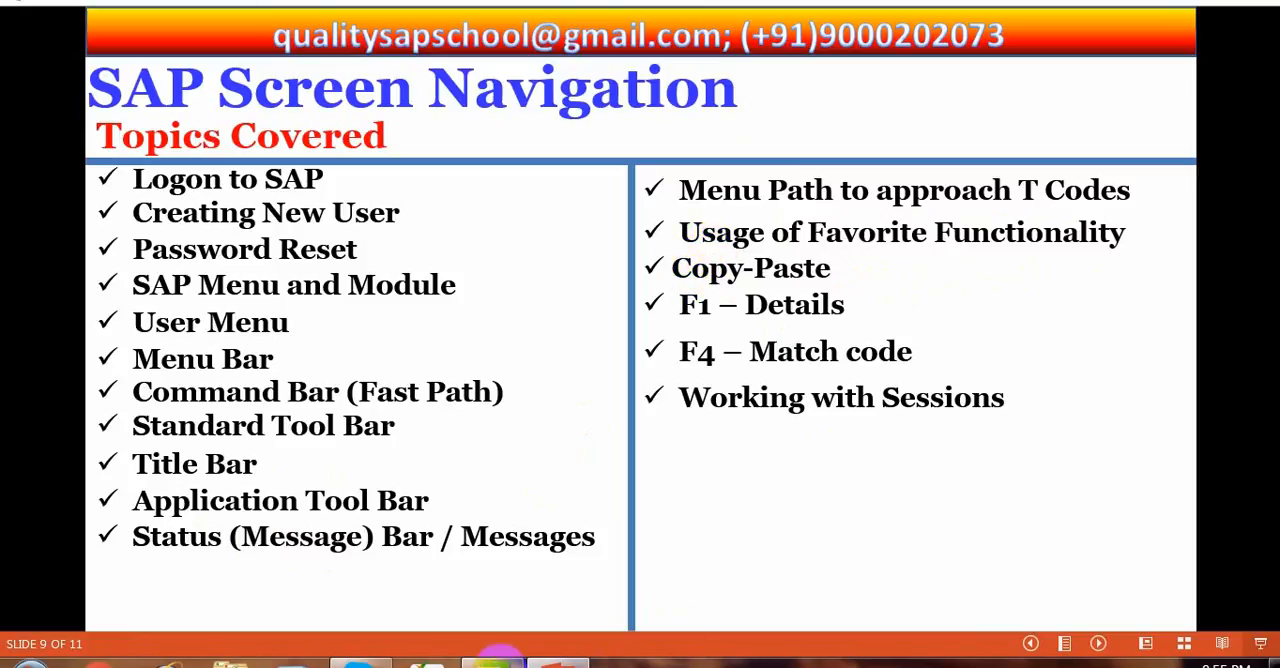
left_click(463, 660)
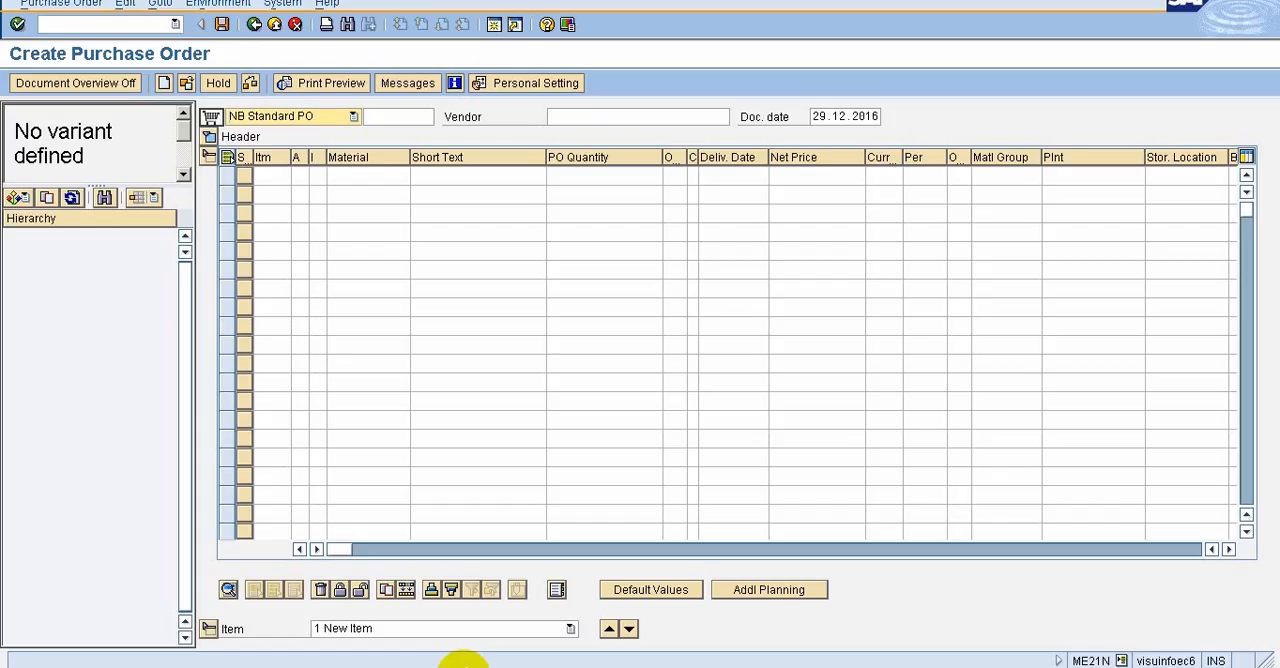
Set the purchase order's vendor to 99088 from the previously used entries
left_click(629, 118)
left_click(629, 118)
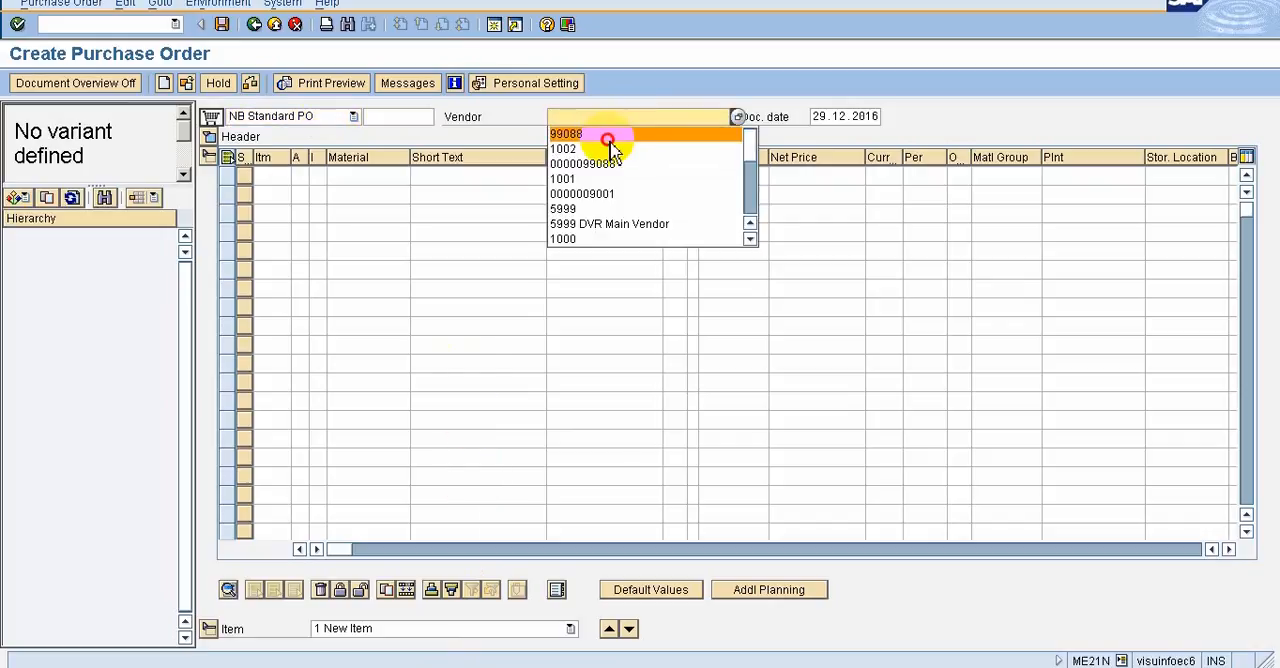
left_click(608, 137)
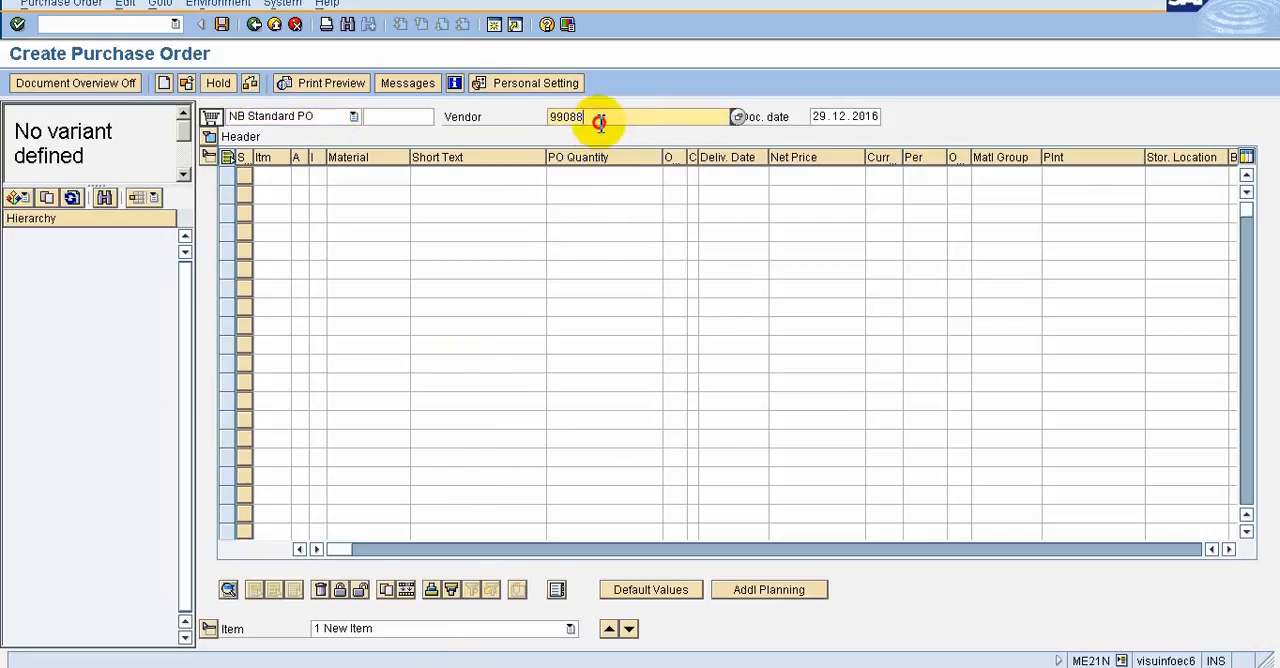
Select the vendor number, try entering 990 as the first item's material and clear the entry
left_click_drag(594, 117, 551, 117)
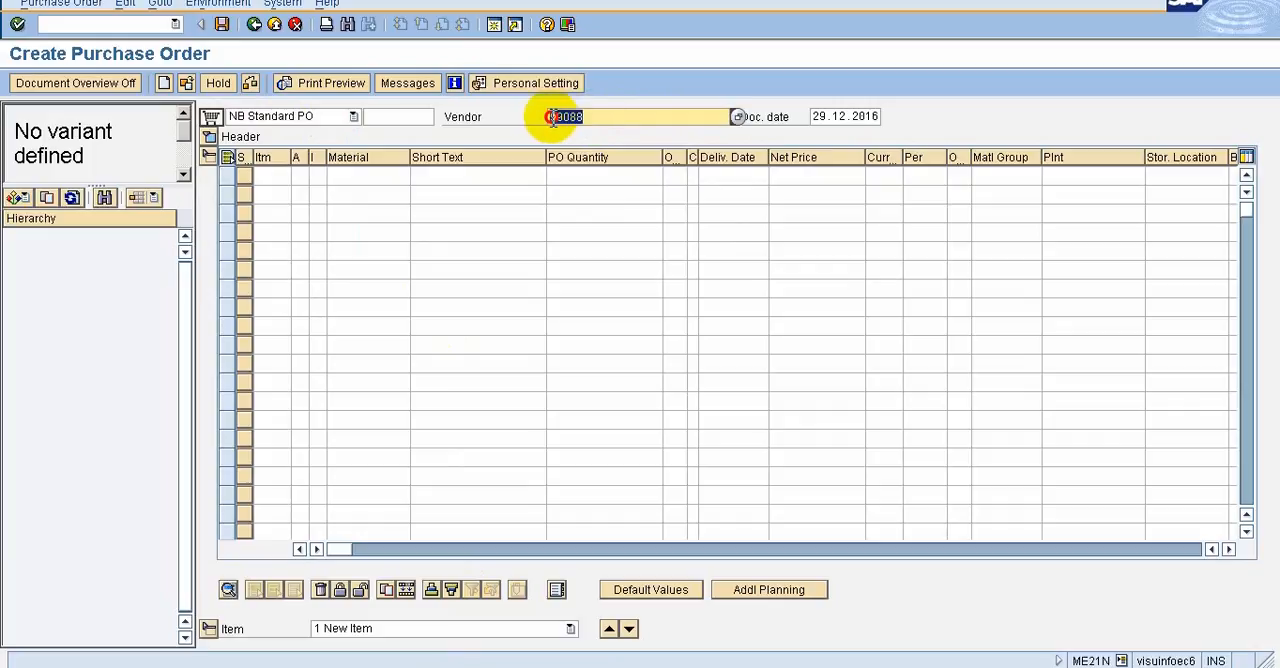
left_click(548, 118)
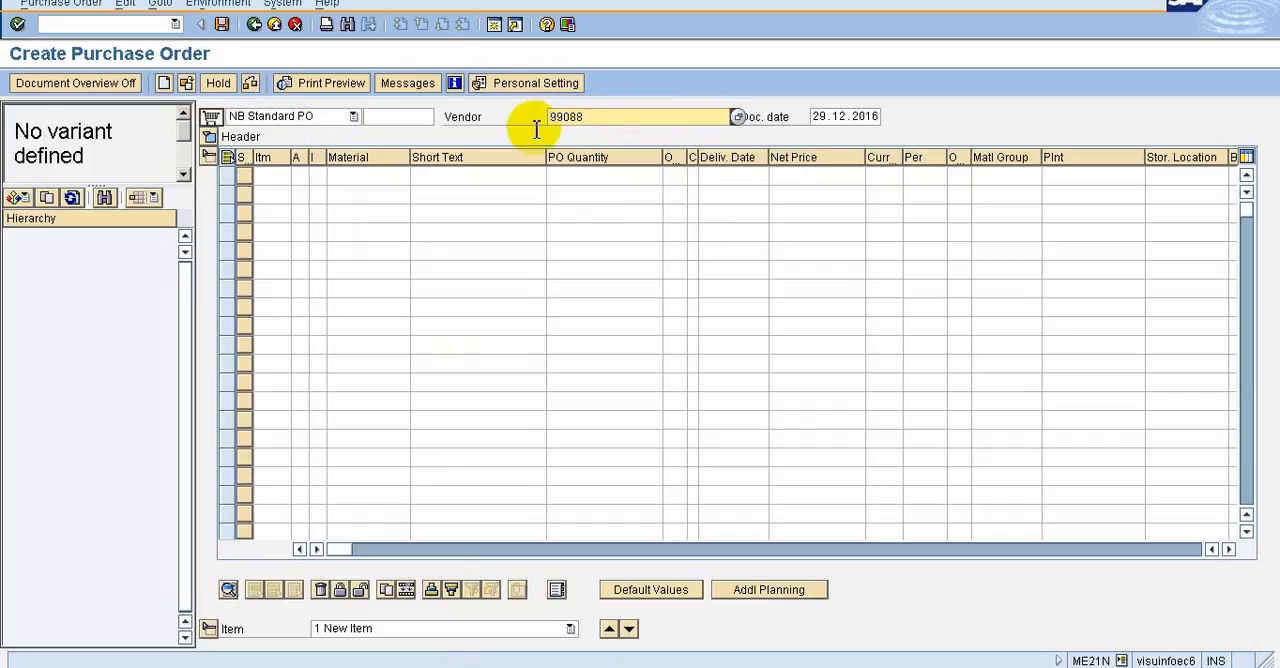
left_click(376, 180)
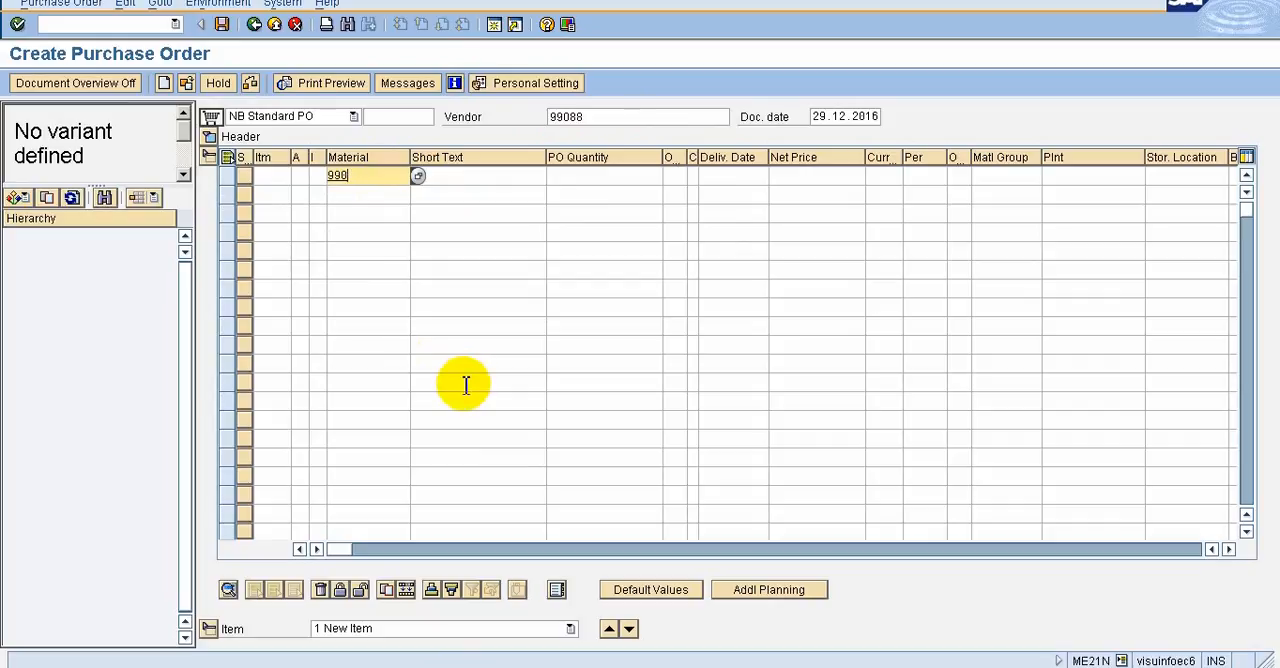
key("BackSpace")
key("BackSpace")
key("BackSpace")
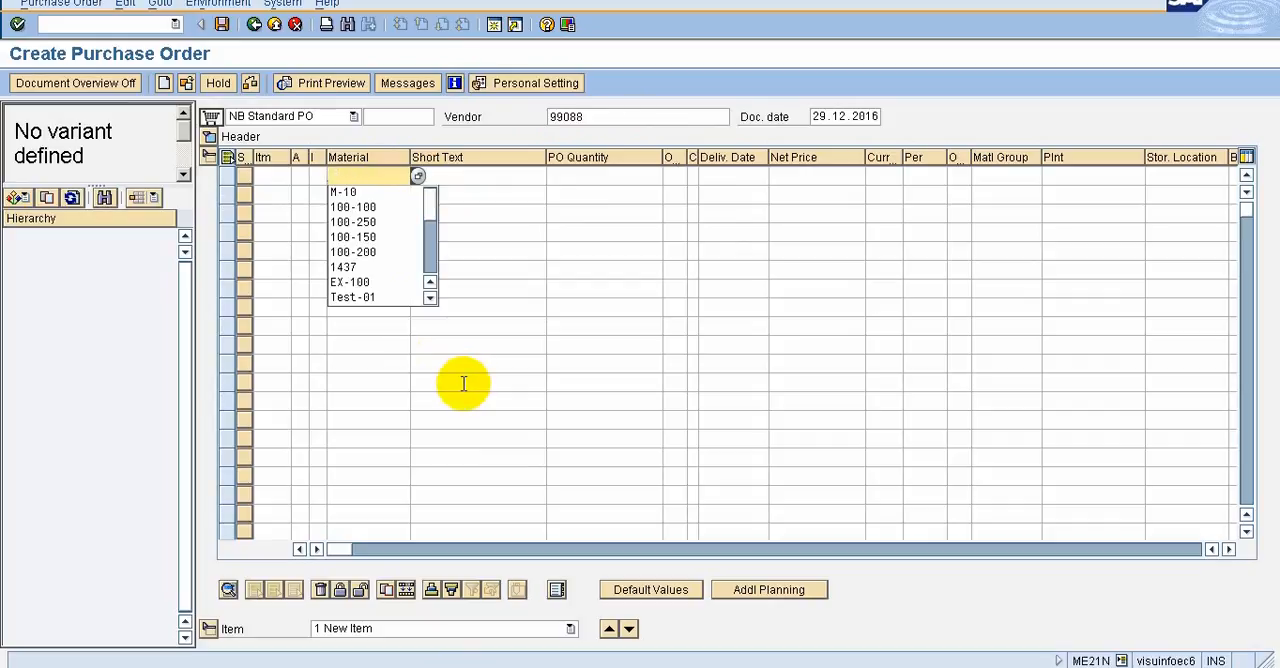
left_click(577, 176)
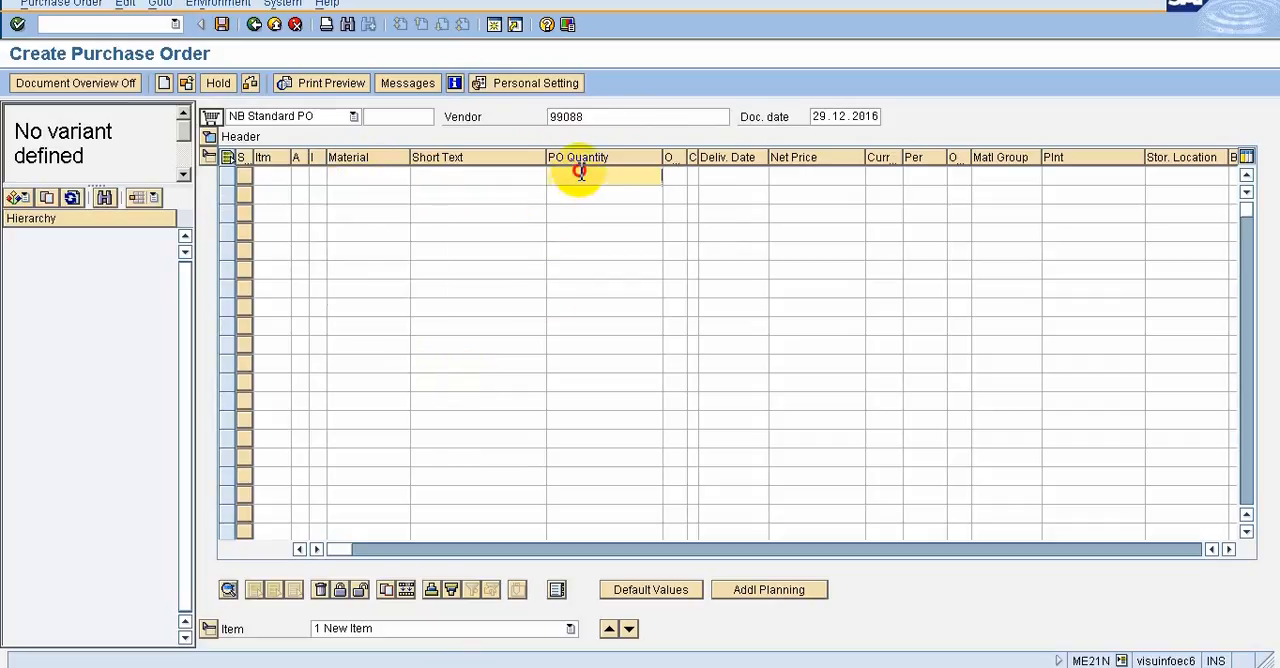
Switch to the New Text Document notes in Notepad and add 99088 at the end of the P.Org line
left_click(590, 119)
left_click(550, 118)
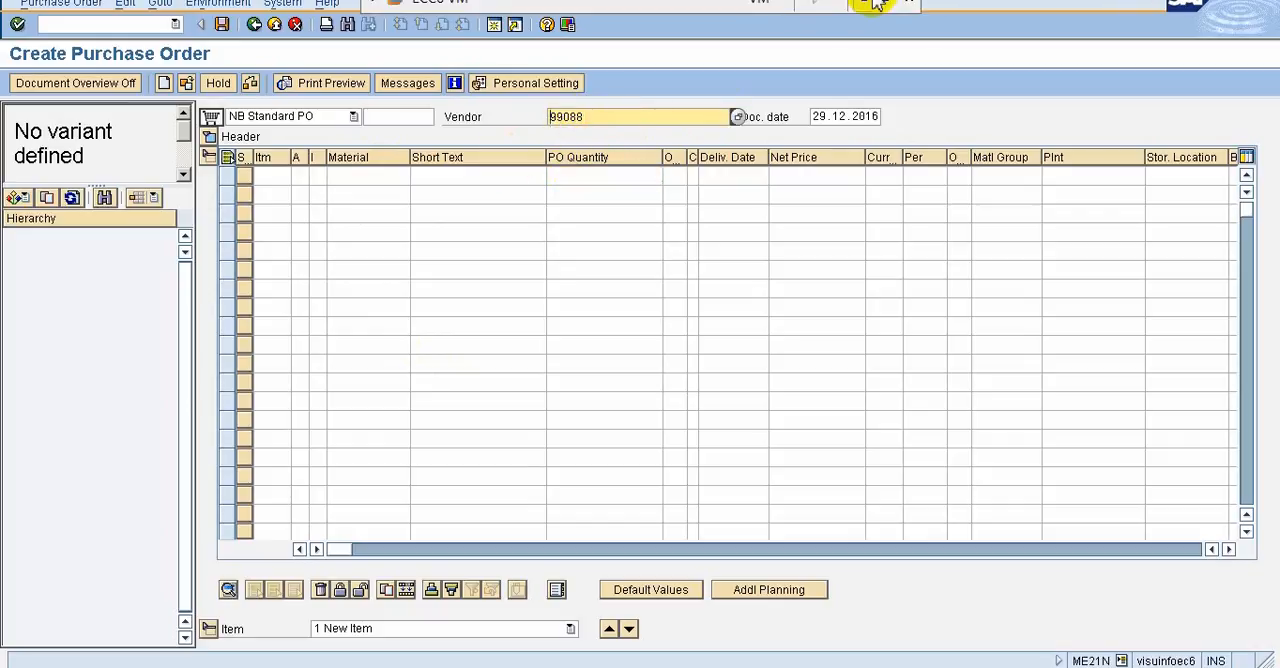
left_click(865, 4)
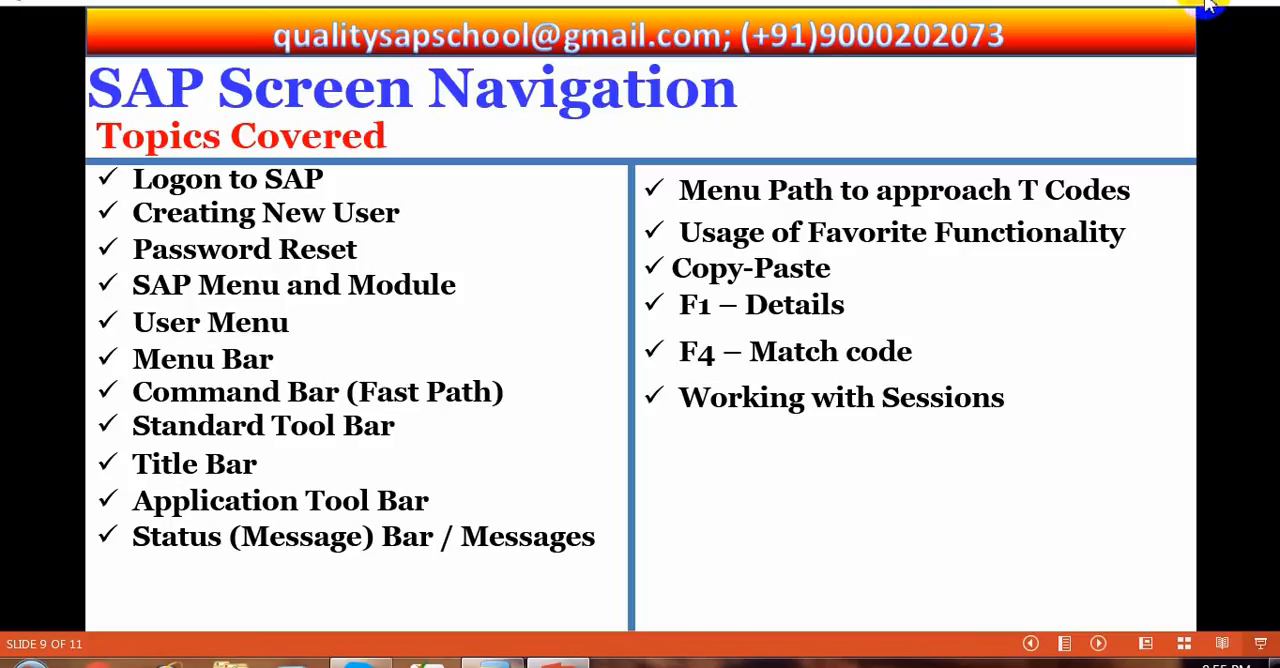
left_click(1207, 5)
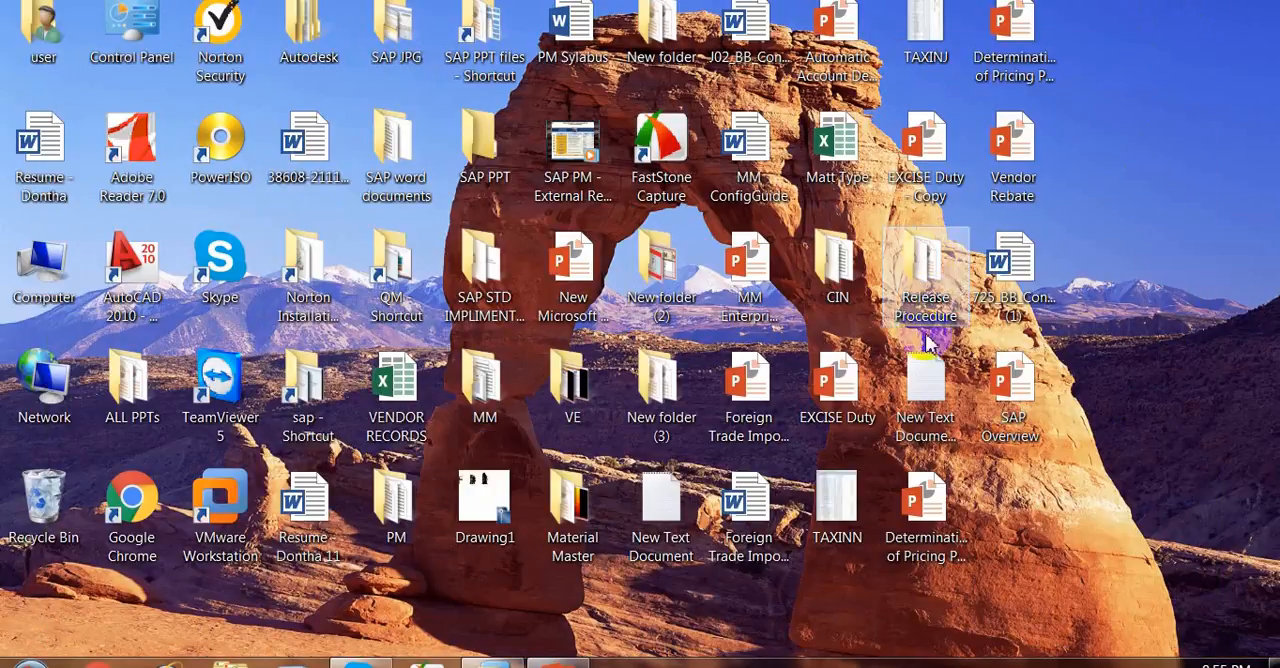
double_click(916, 375)
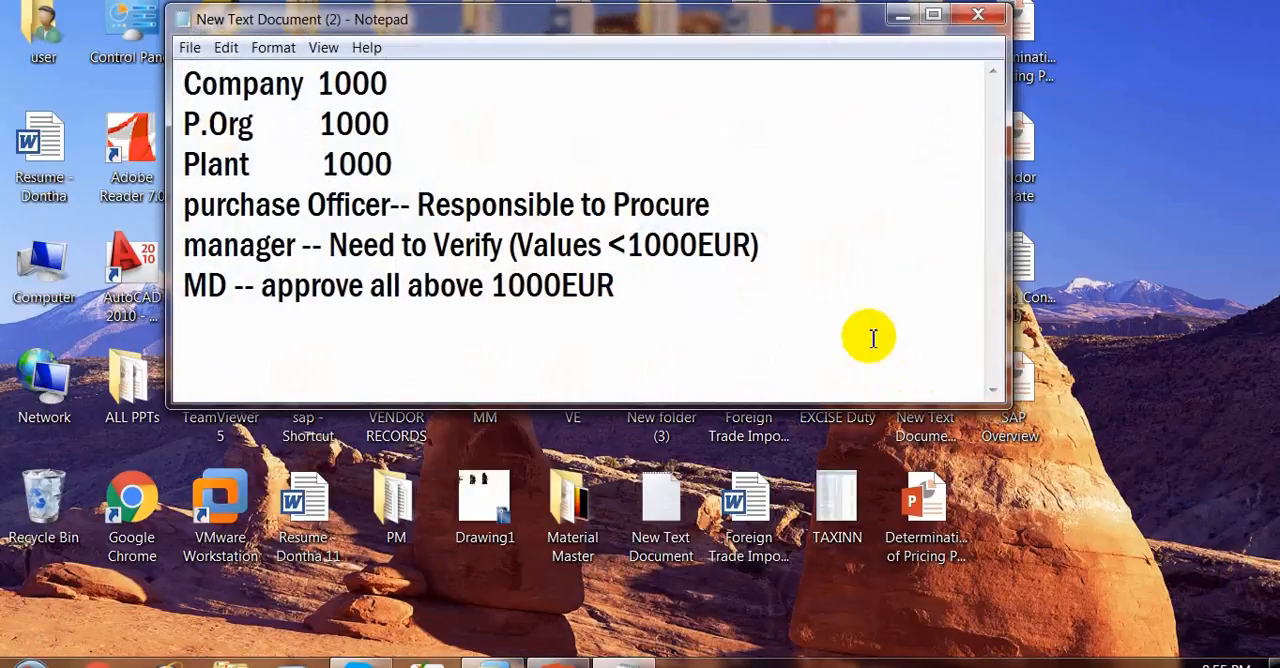
left_click(537, 104)
type("99088")
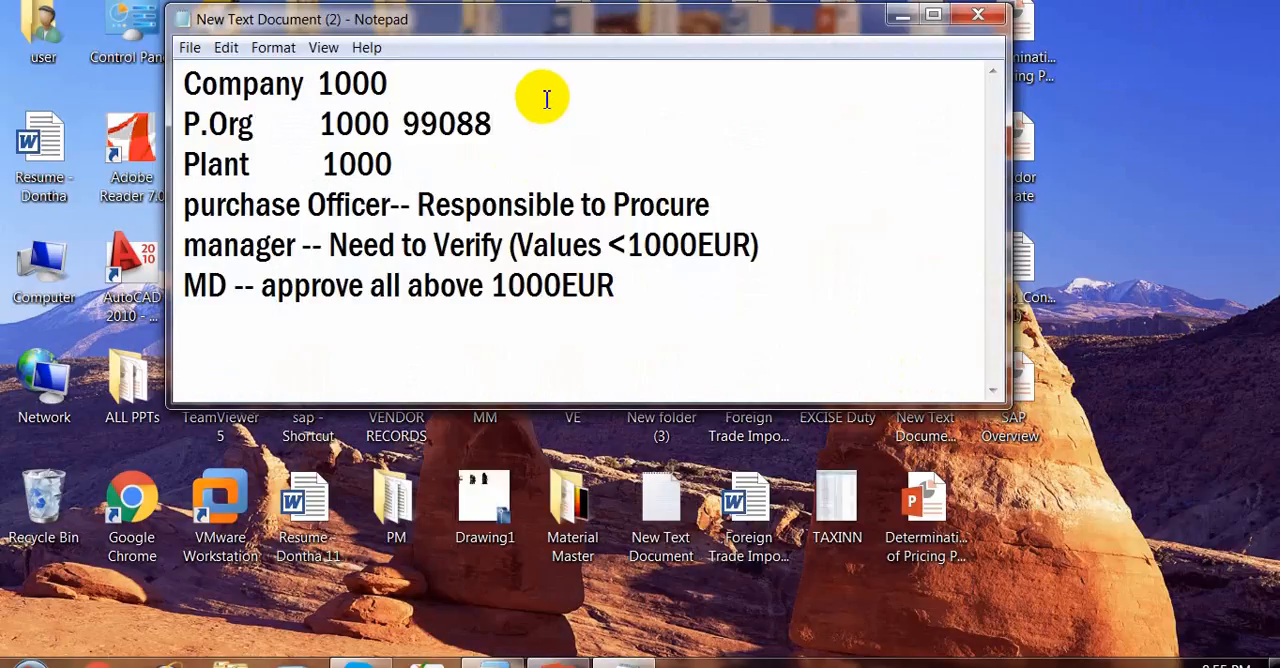
Remove 99088 from the P.Org line in the notes
key("BackSpace")
key("BackSpace")
key("BackSpace")
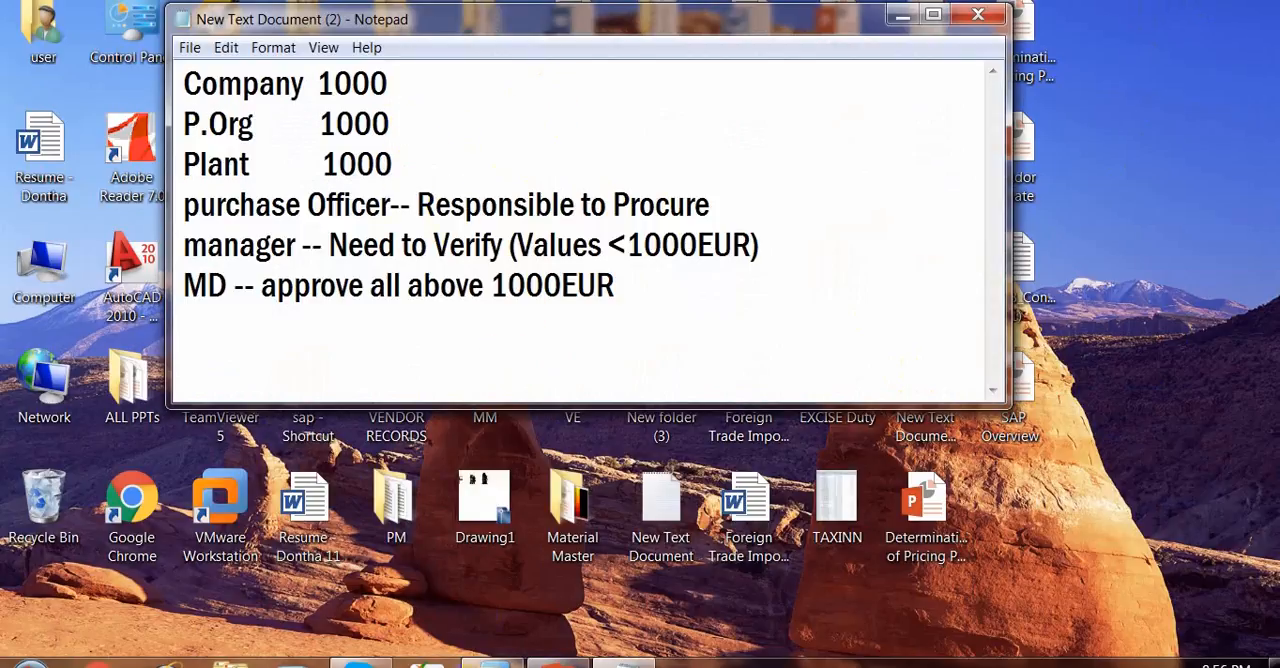
Switch to the SAP purchase order, copy the number in the Vendor field and return to the Notepad notes
left_click(482, 665)
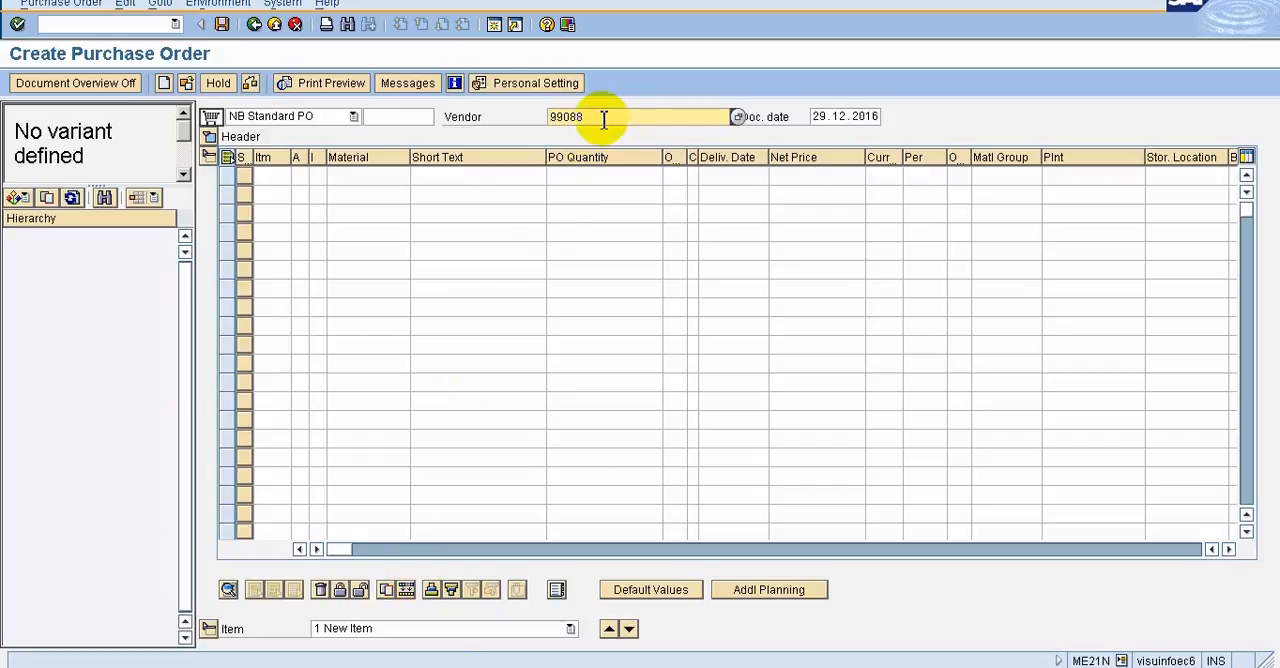
left_click_drag(603, 116, 537, 123)
key("ctrl+c")
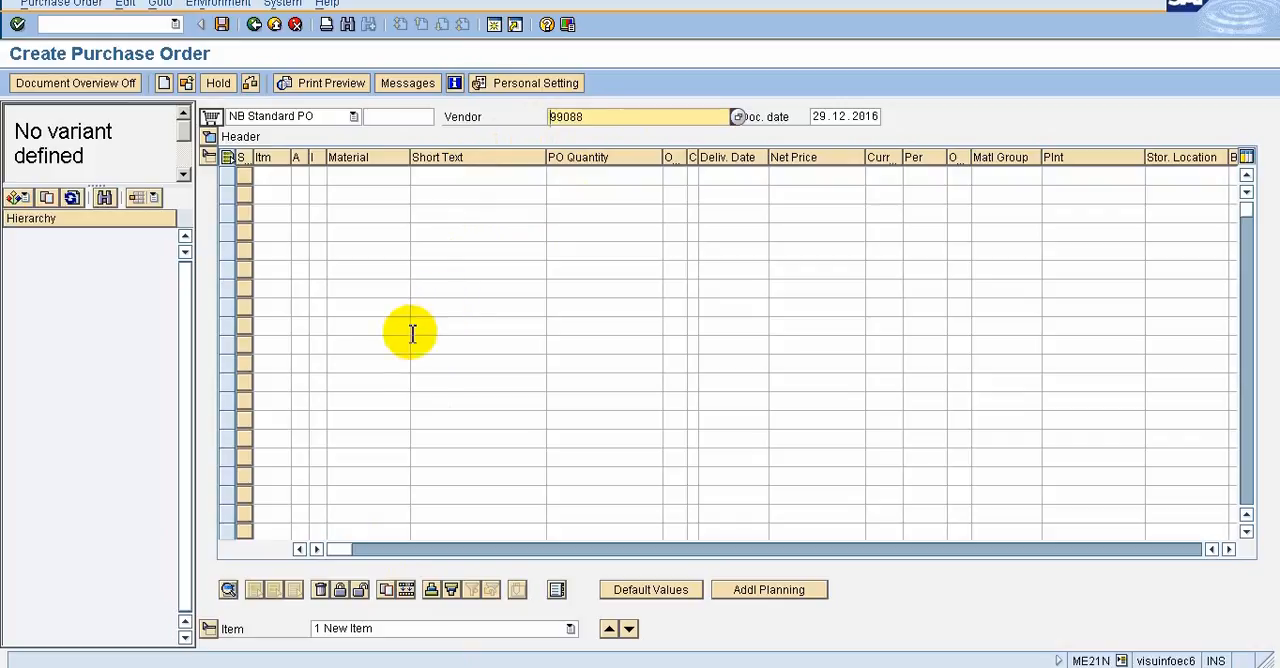
mouse_move(830, 4)
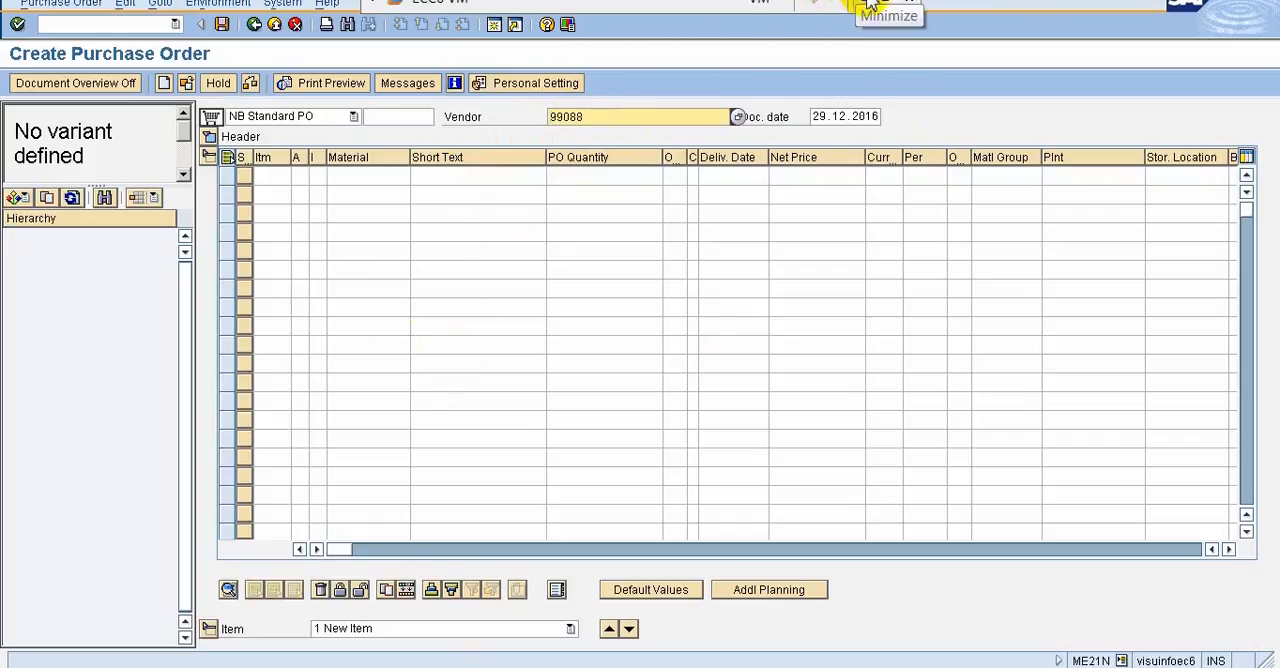
left_click(868, 6)
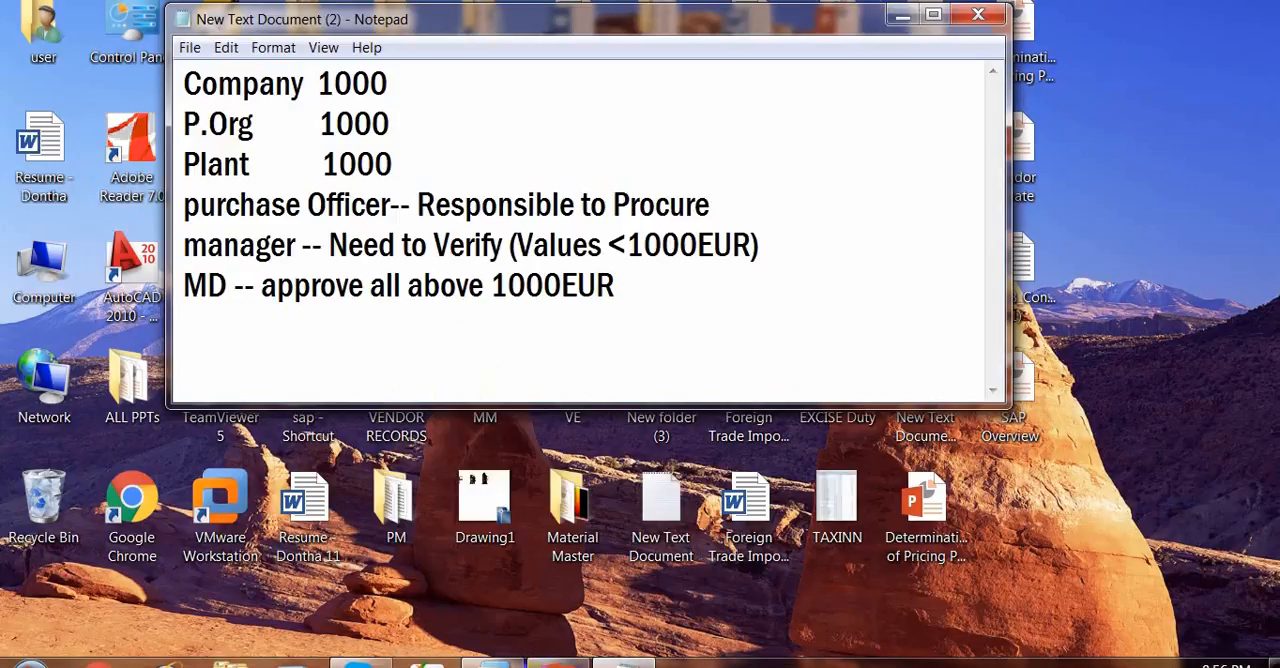
Return to the purchase order, read the help for the Vendor field including the Medium Field Label definition, and close it
left_click(558, 664)
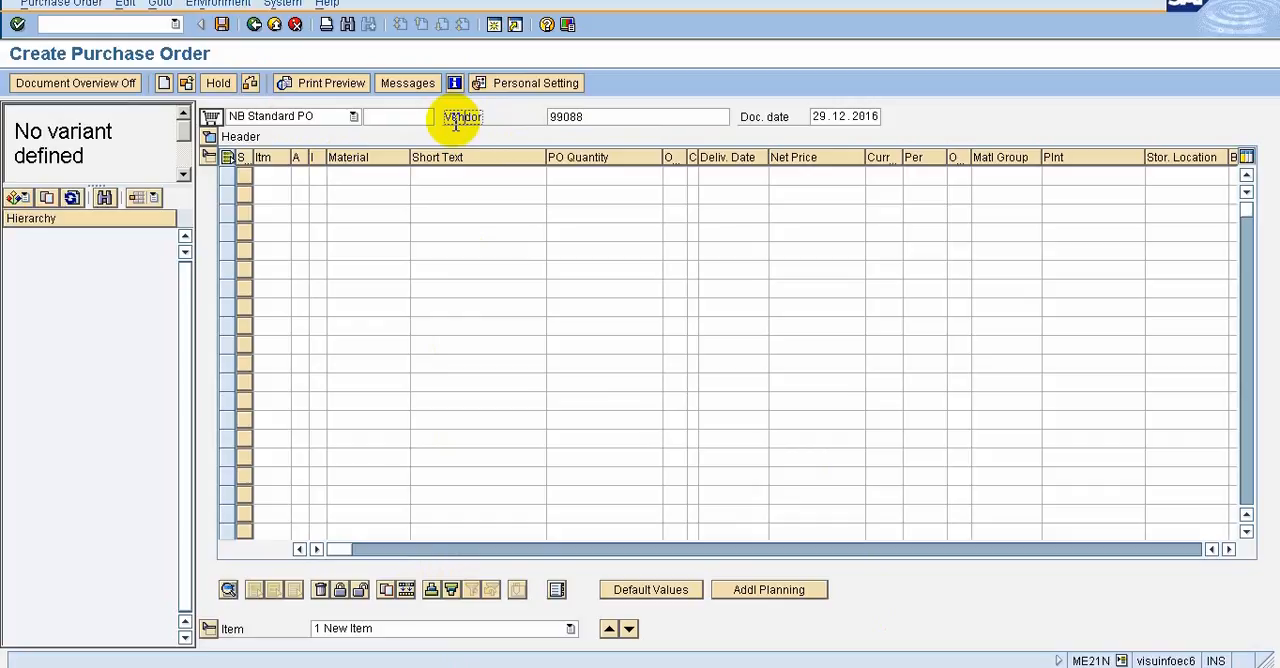
key("Return")
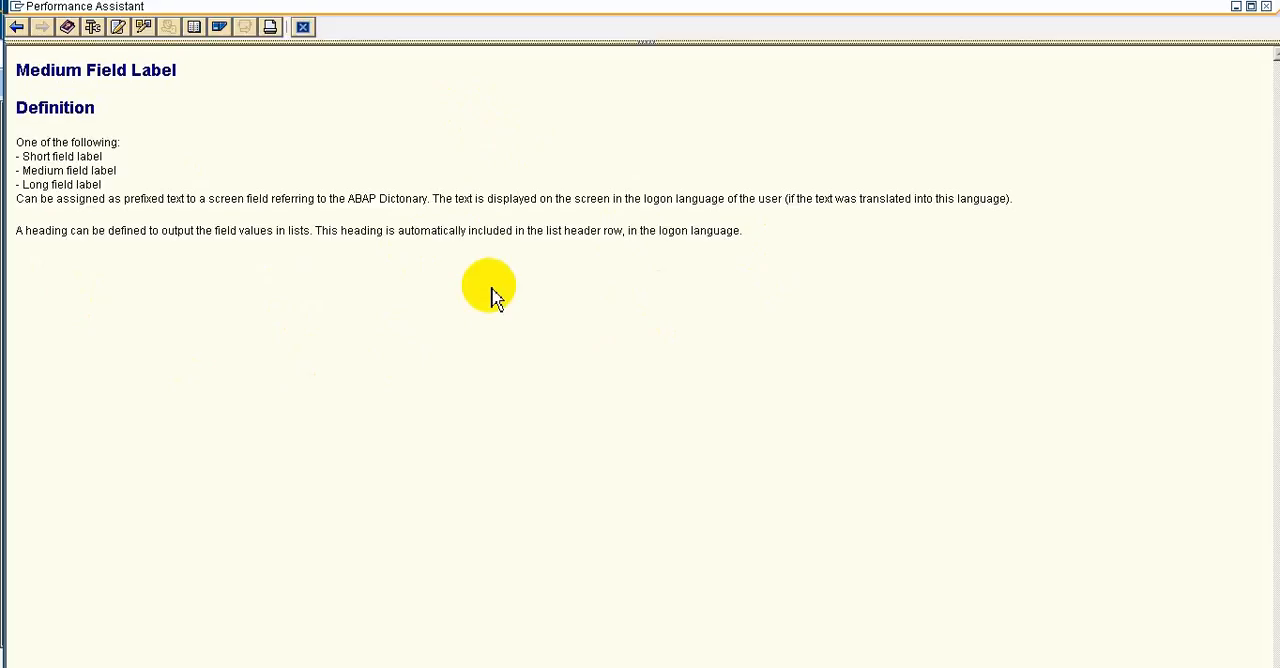
left_click(303, 26)
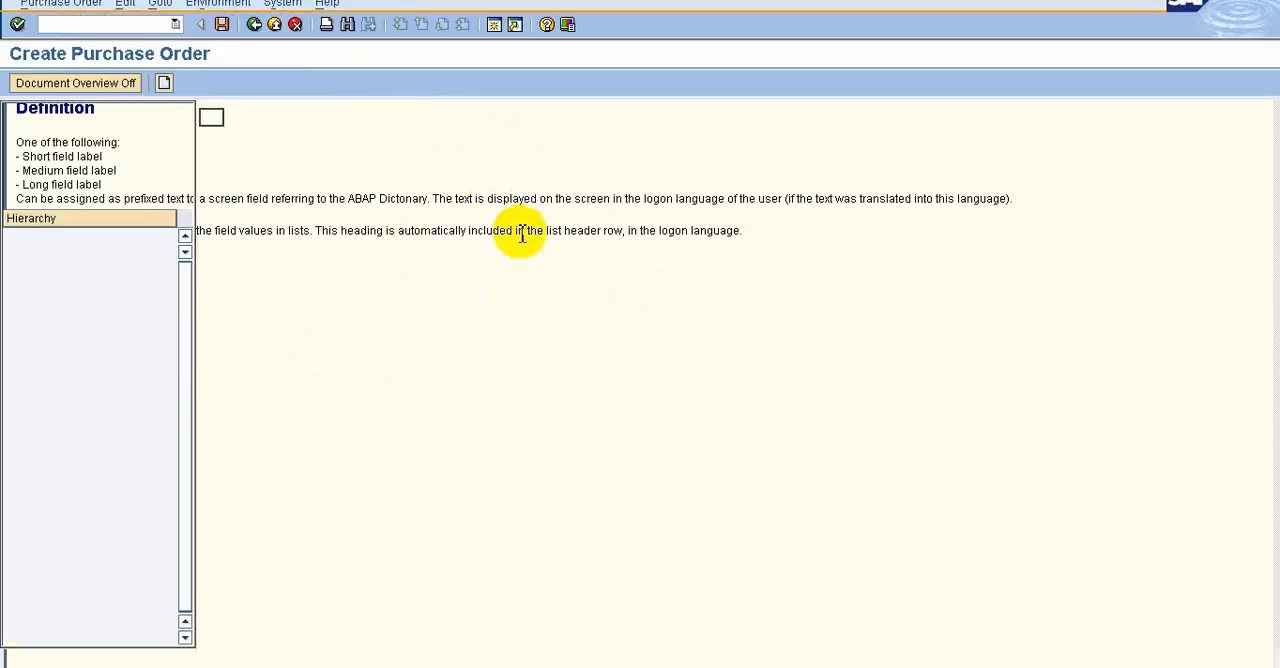
Open the purchase order proposed in the Select Document dialog and show the M-10 item's delivery data
left_click(186, 84)
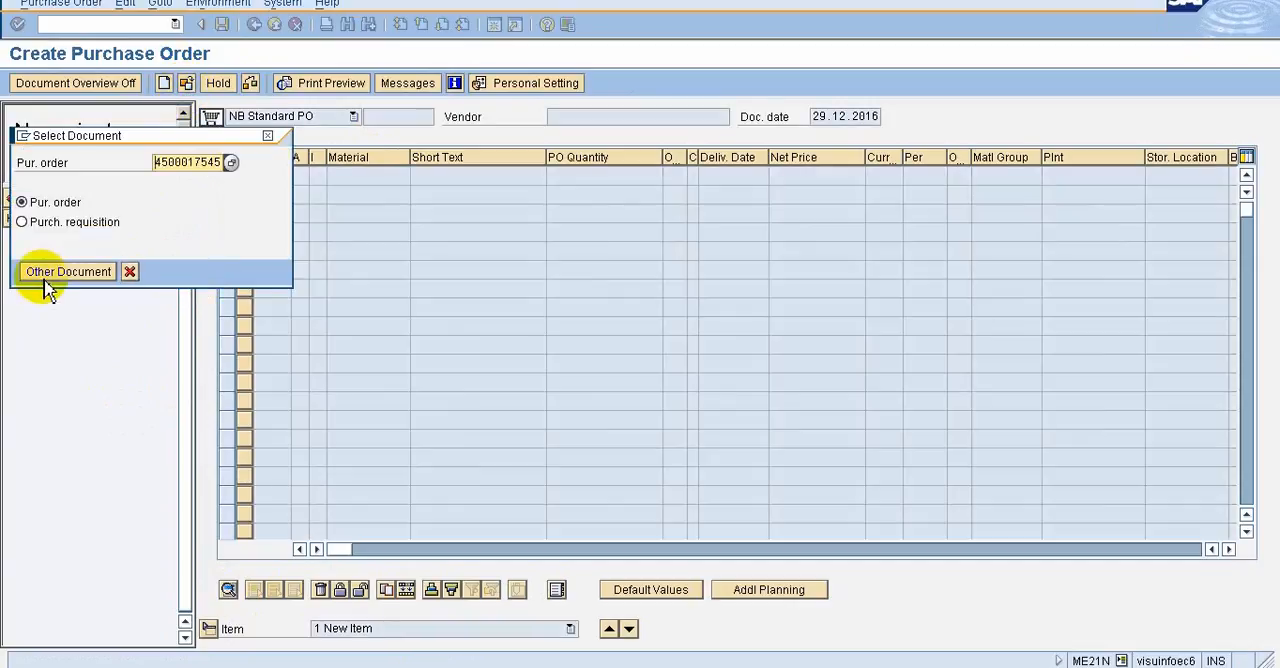
left_click(45, 279)
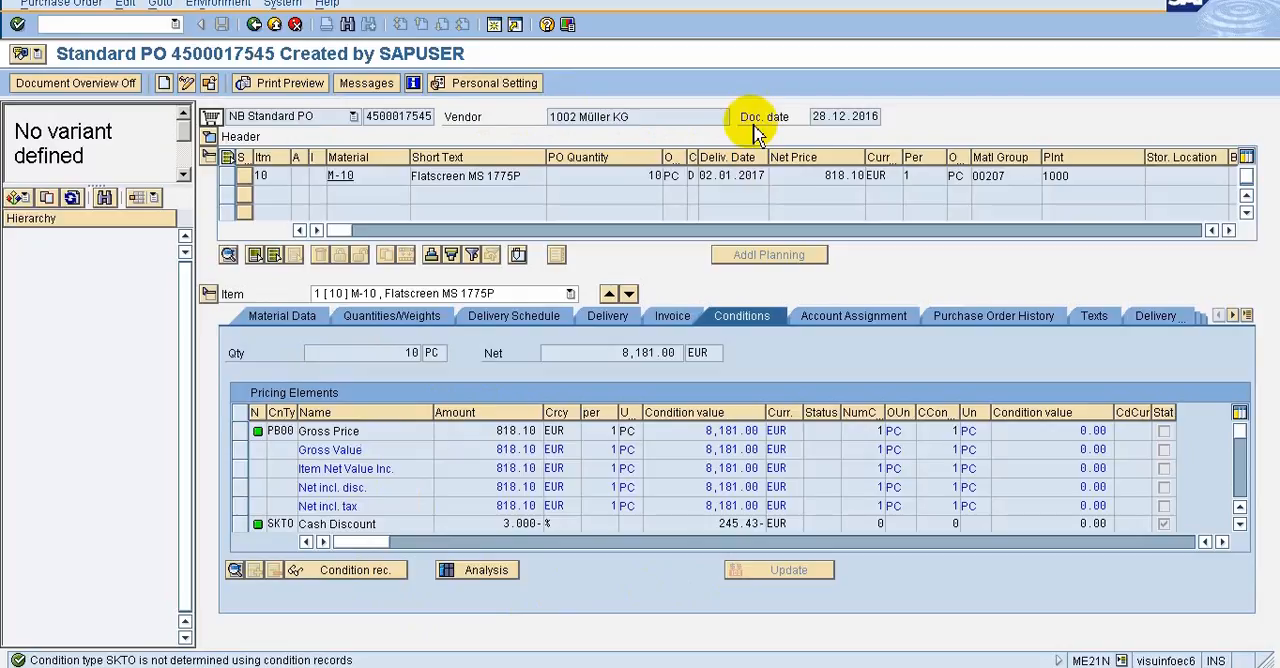
left_click(598, 318)
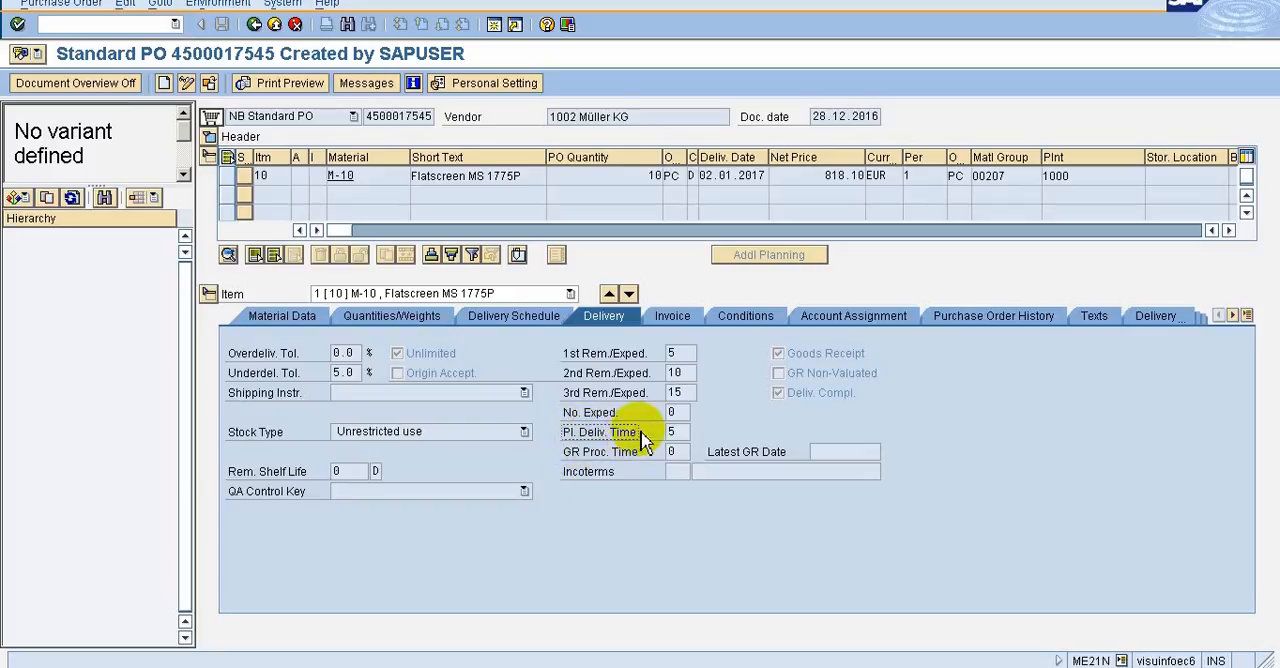
Read the help and technical information for the Pl. Deliv. Time field, and close the technical information
key("F1")
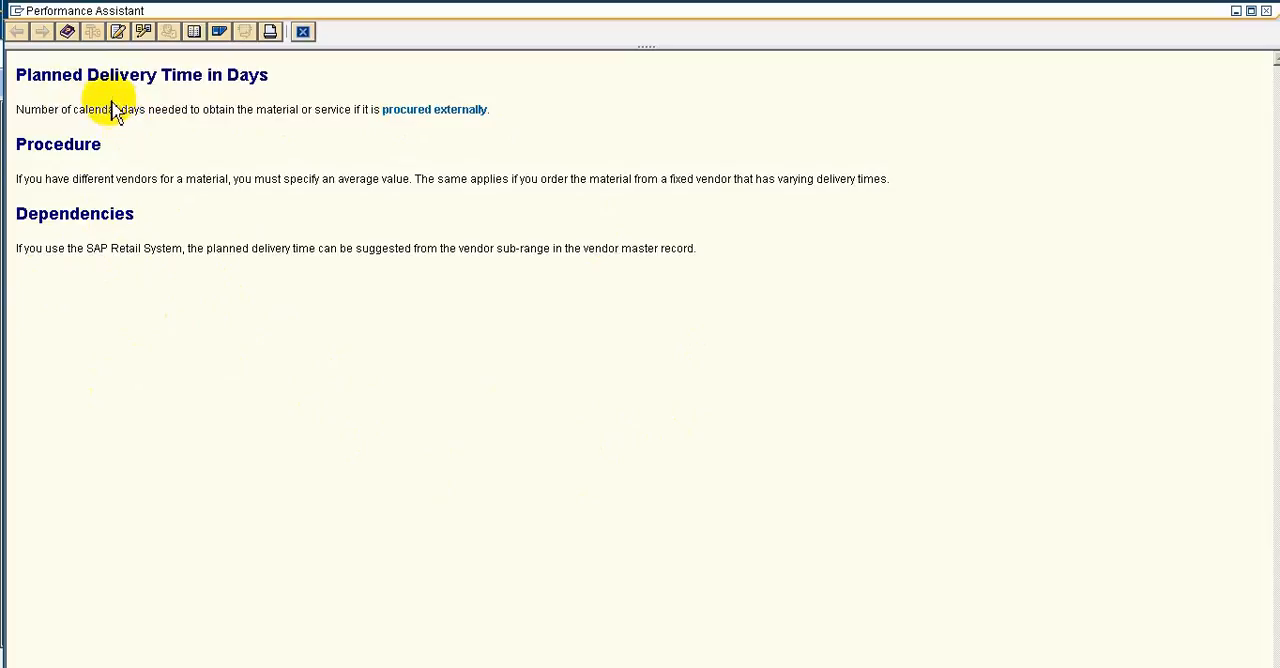
left_click(100, 35)
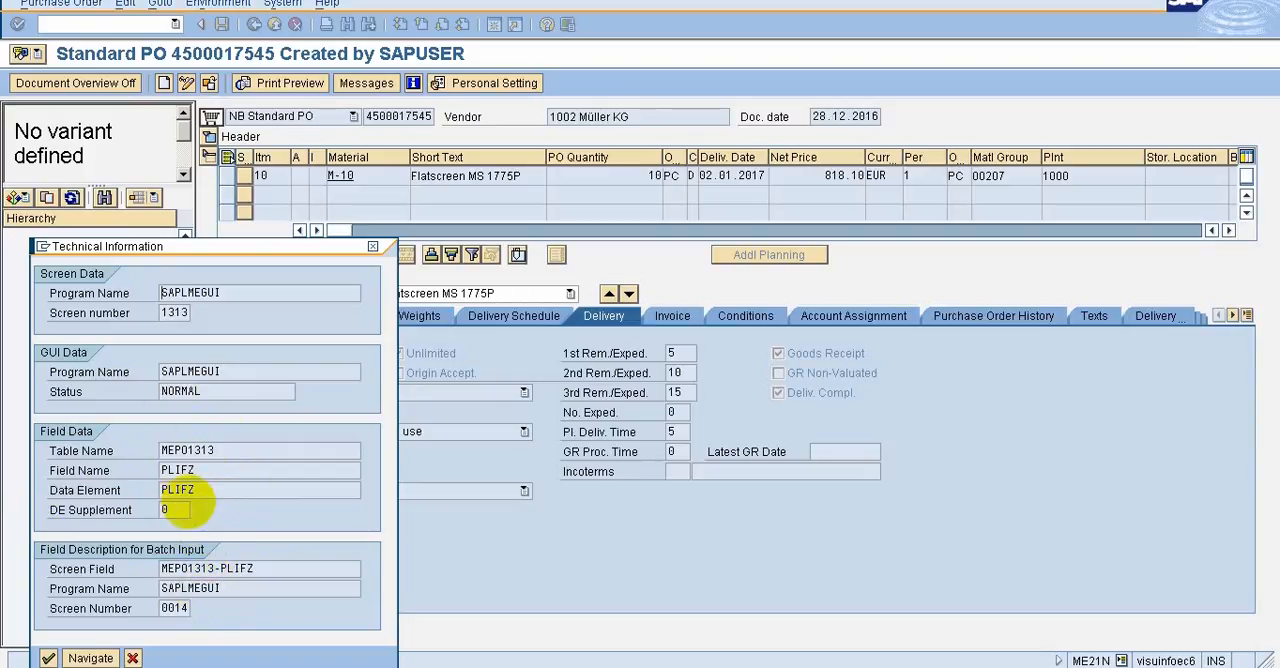
key("Escape")
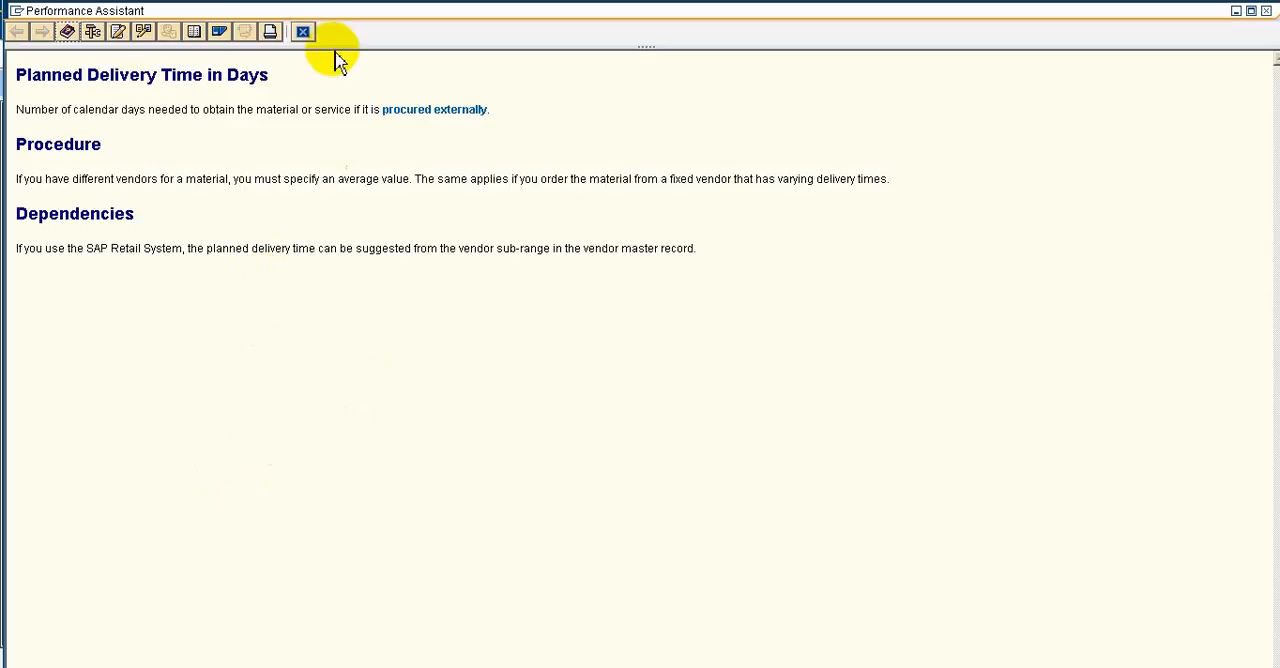
Close the Pl. Deliv. Time help, check the SAP Screen Navigation topics slide and return to the SAP purchase order
left_click(303, 33)
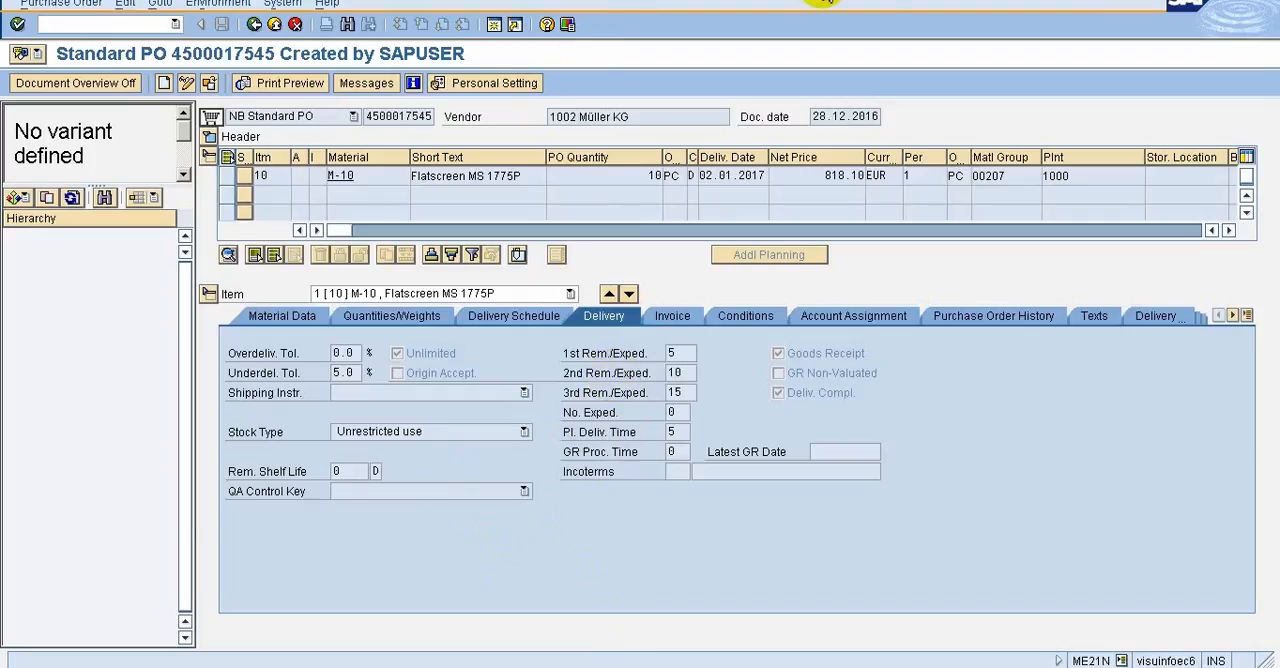
left_click(860, 4)
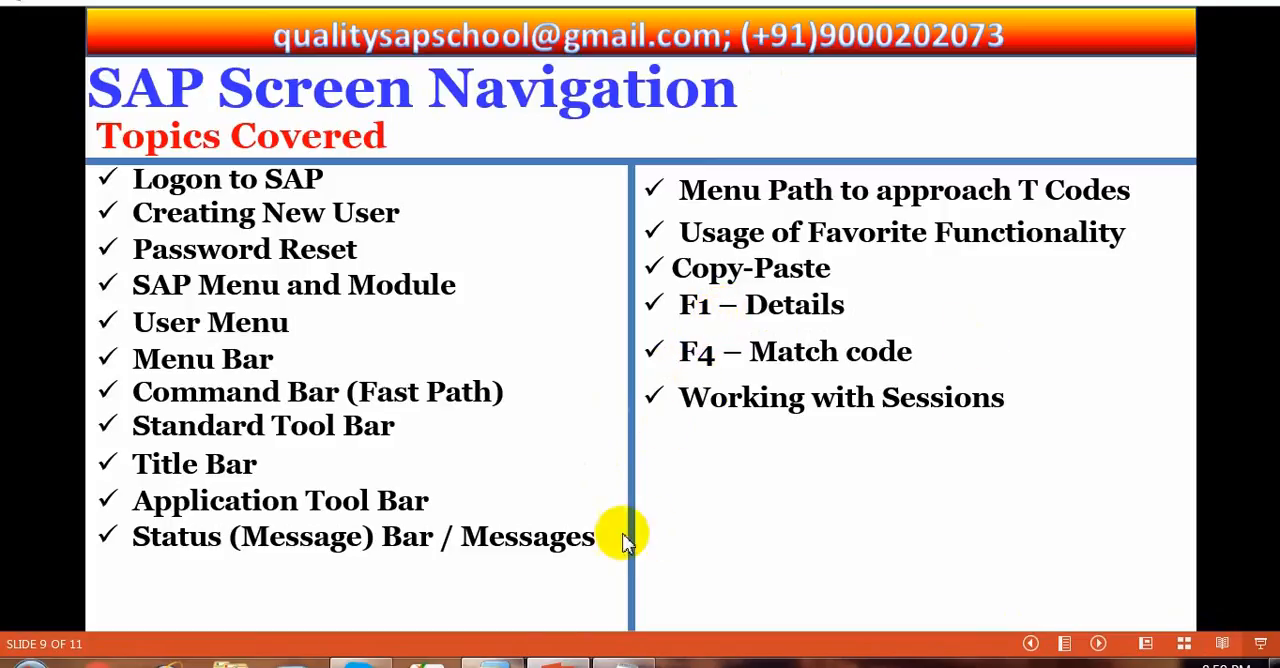
left_click(466, 663)
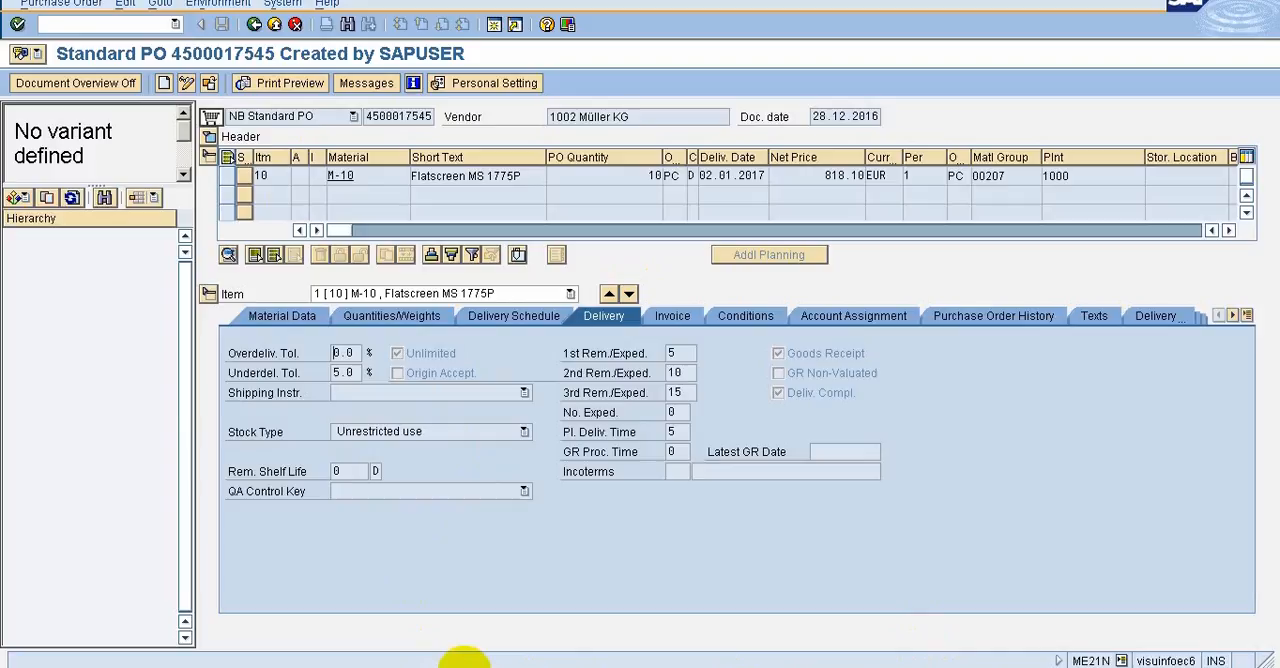
Start a new purchase order with ME21N from the SAP Easy Access session and dismiss the Internet Explorer security notice
left_click(461, 667)
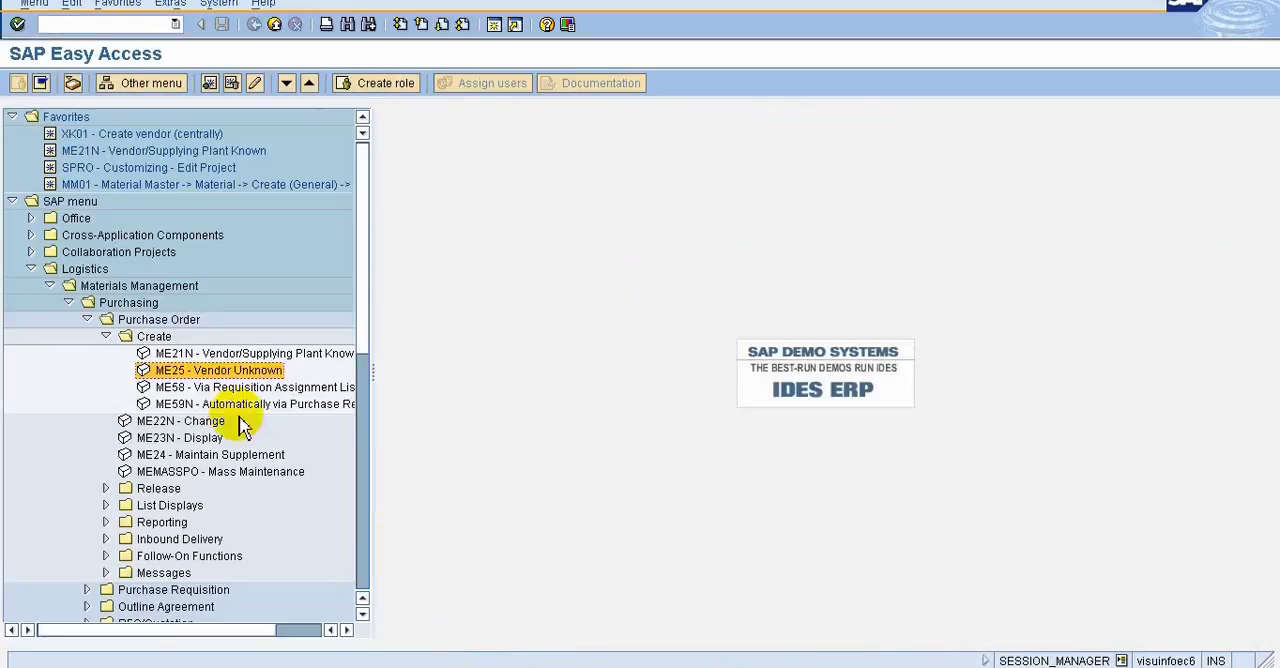
double_click(208, 354)
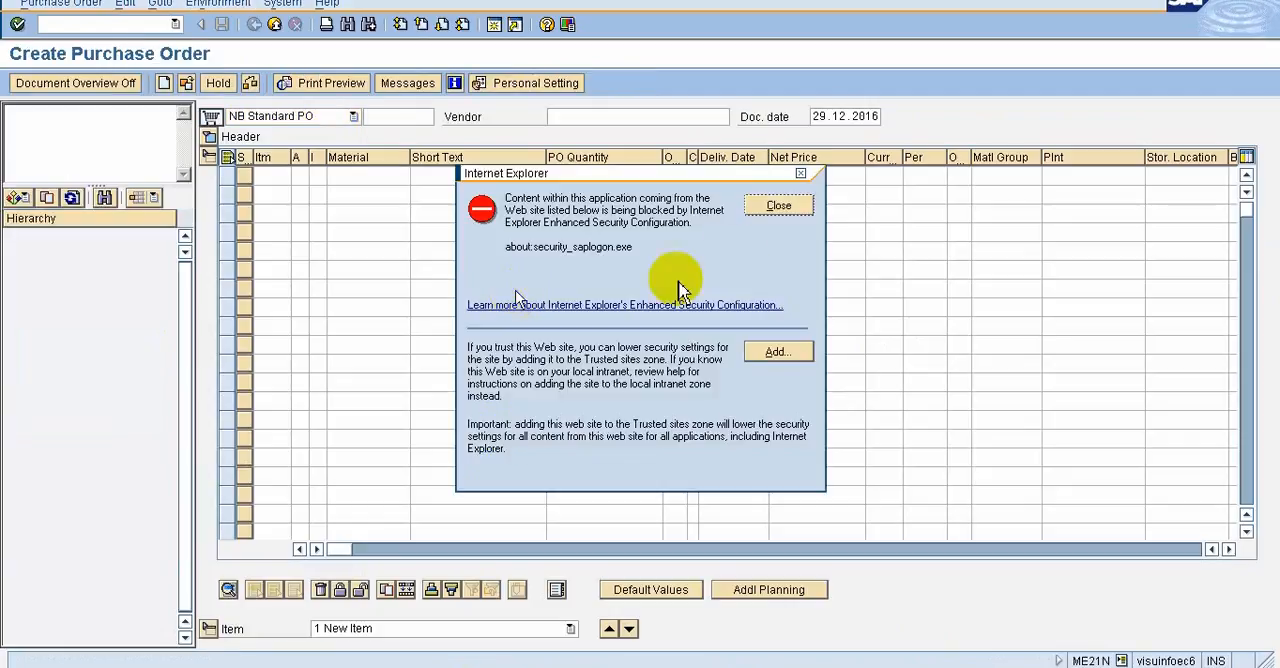
left_click(770, 205)
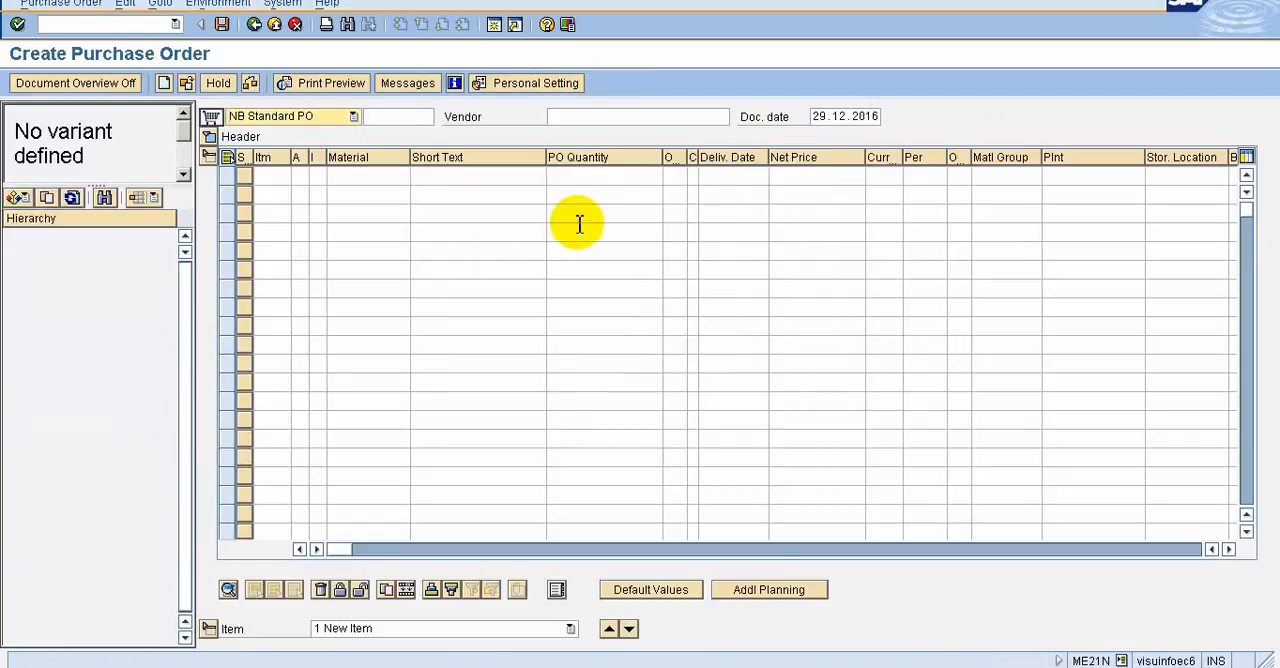
Look up the Vendor field's possible entries and pick 1100 PLANT with purchasing organization 2000
left_click(612, 116)
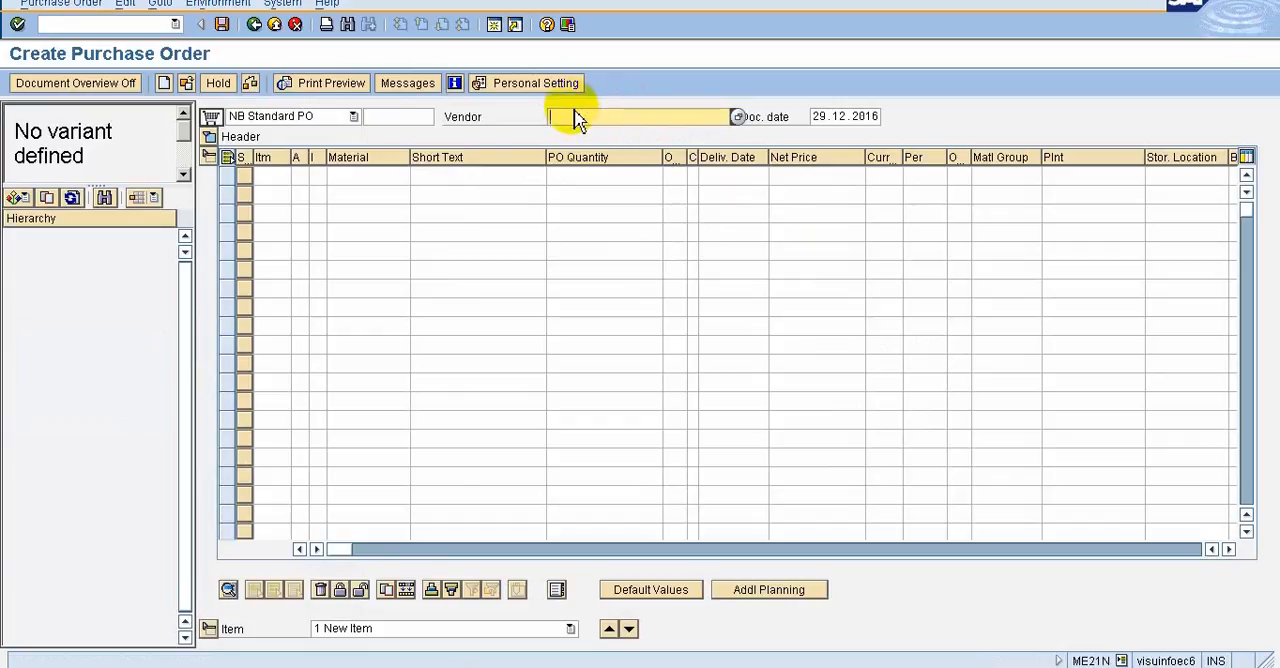
key("F4")
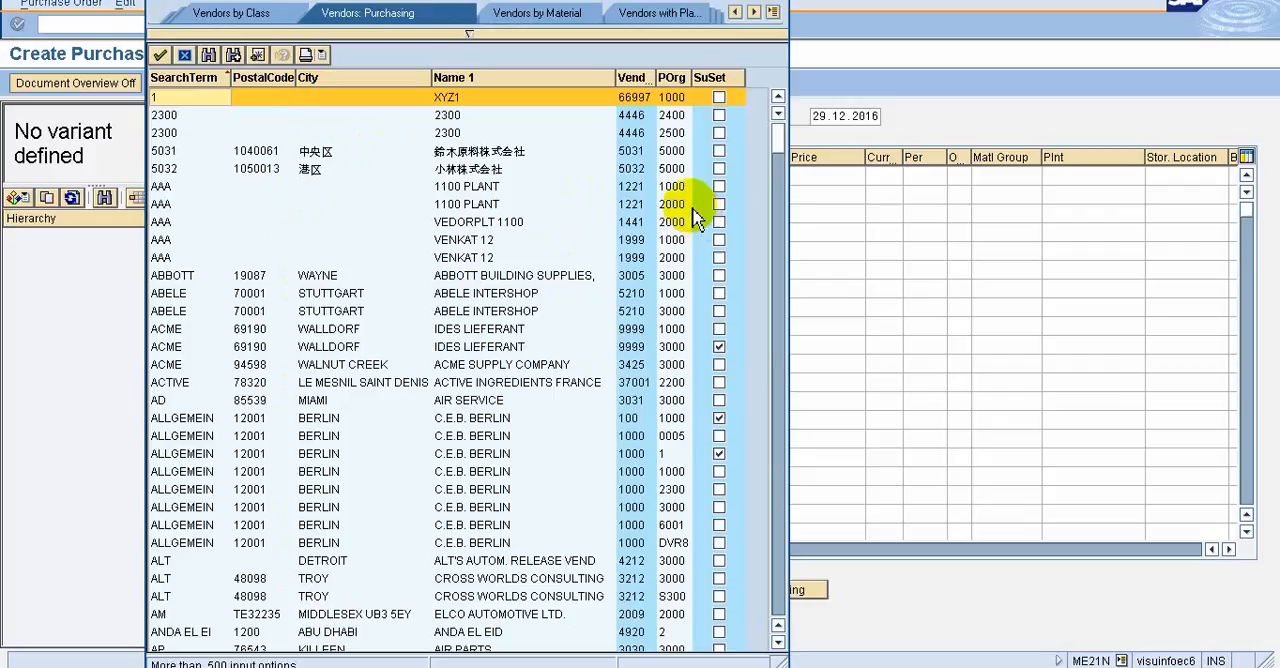
double_click(646, 205)
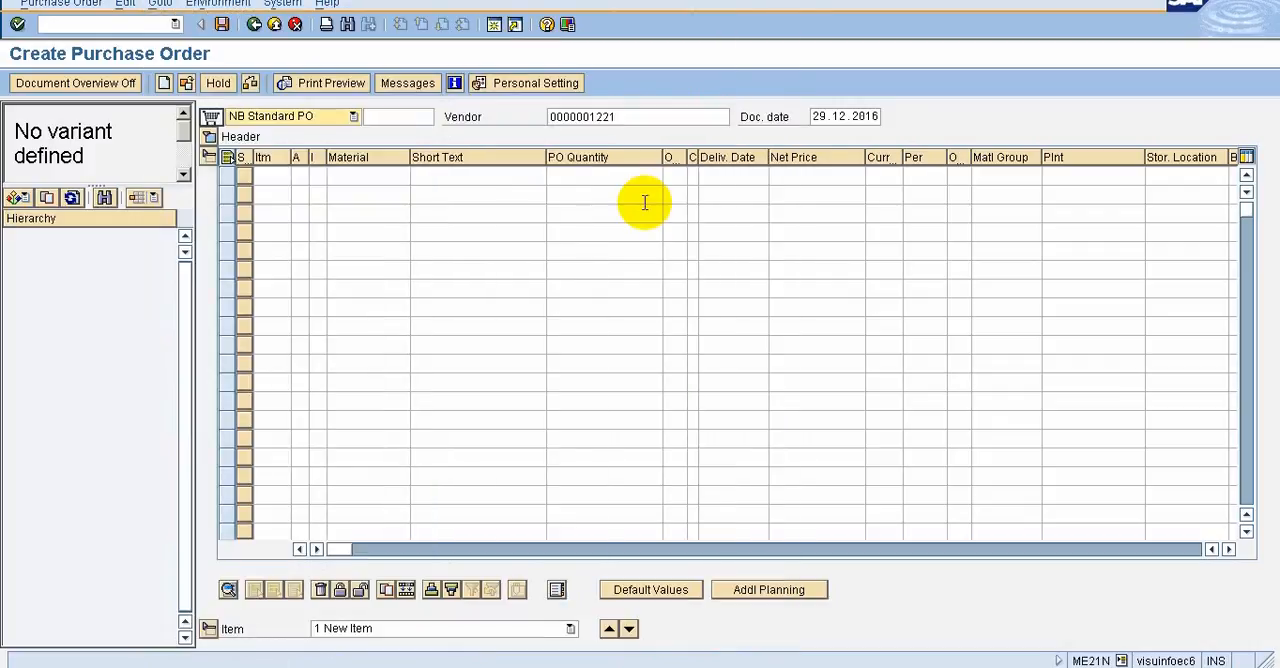
Clear the number from the purchase order's Vendor field
left_click(634, 118)
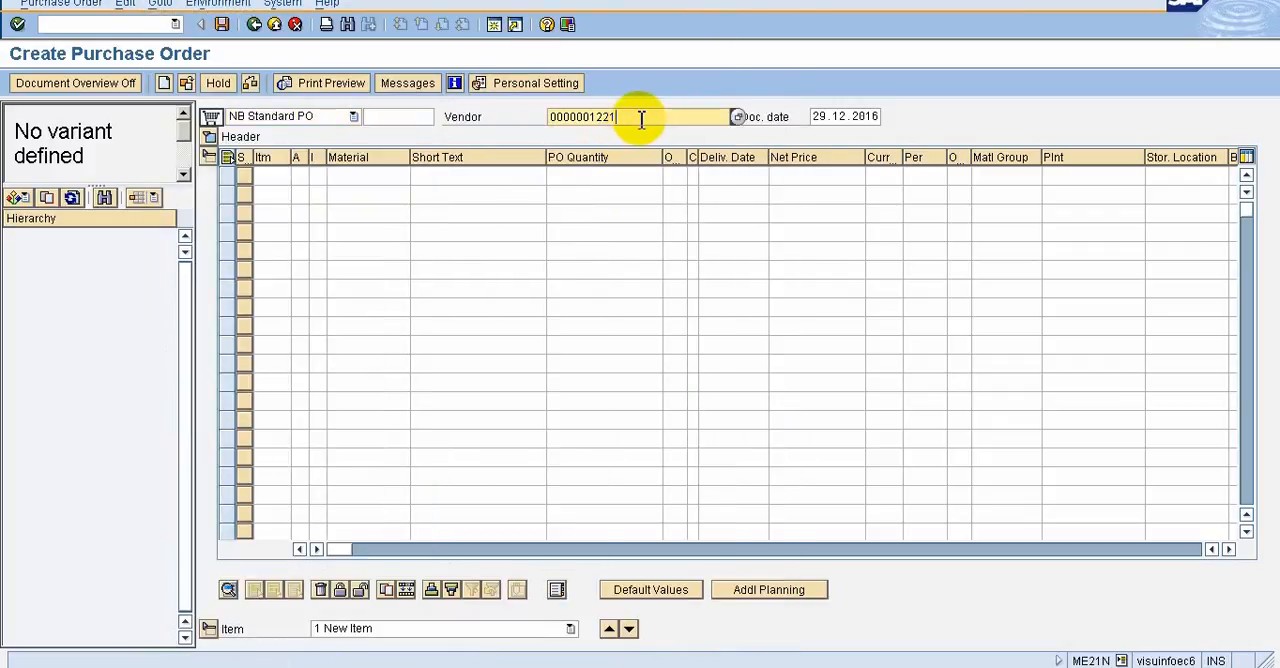
key("BackSpace")
key("BackSpace")
key("BackSpace")
key("BackSpace")
key("BackSpace")
key("BackSpace")
key("BackSpace")
key("BackSpace")
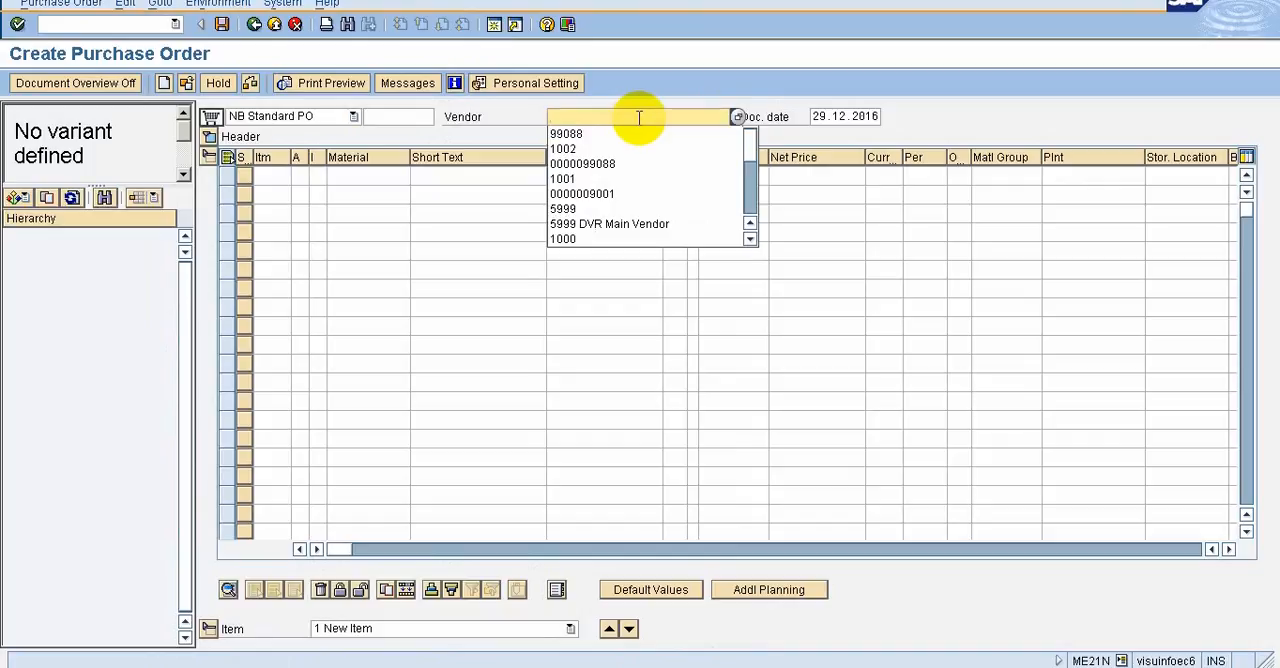
Examine the Vendor field's search criteria in the Restrict Value Range dialog and close it without choosing a vendor
left_click(939, 116)
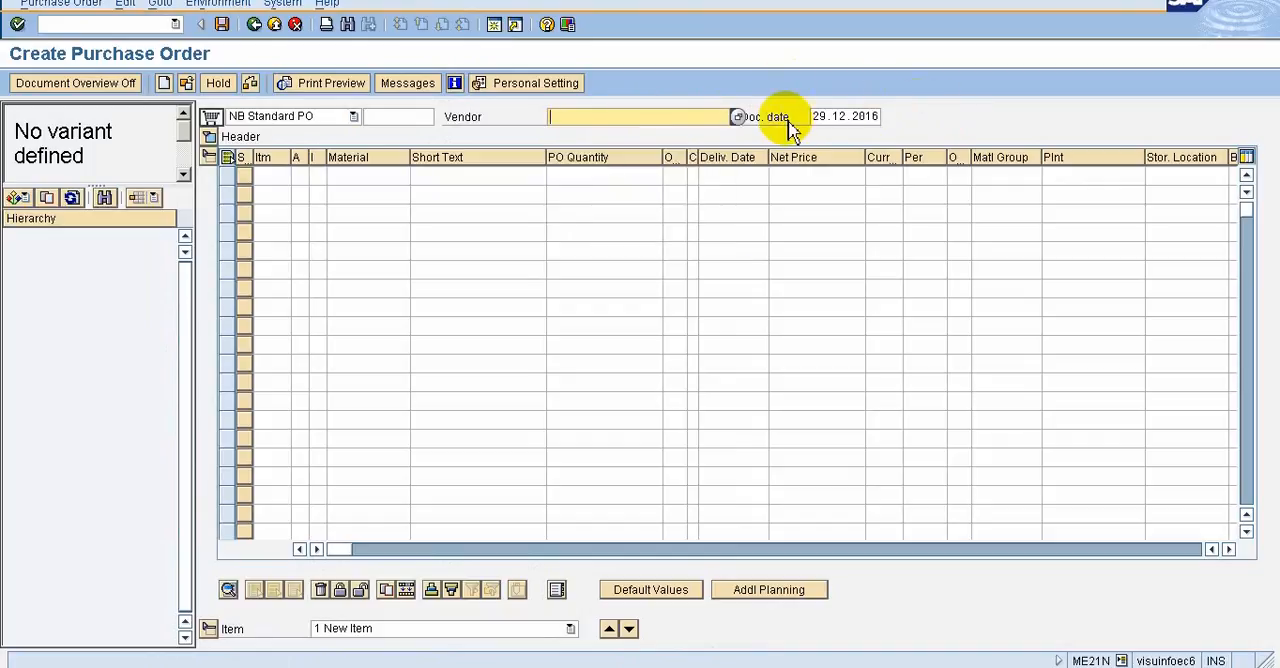
left_click(736, 118)
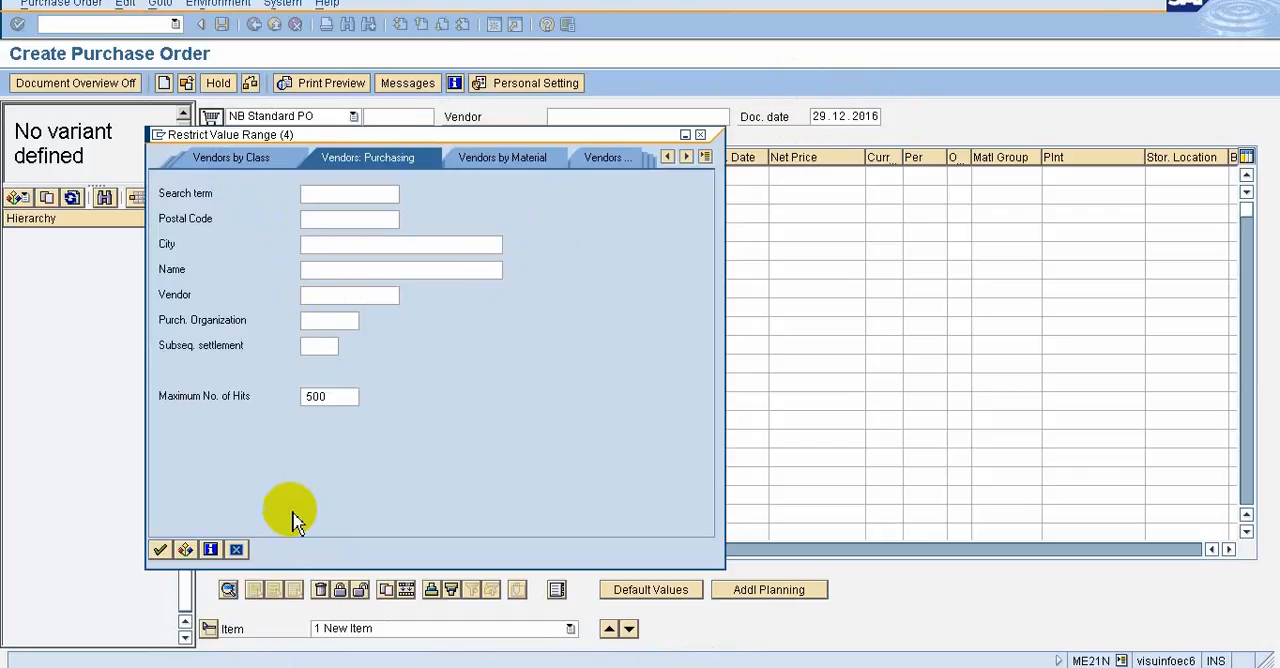
left_click(236, 550)
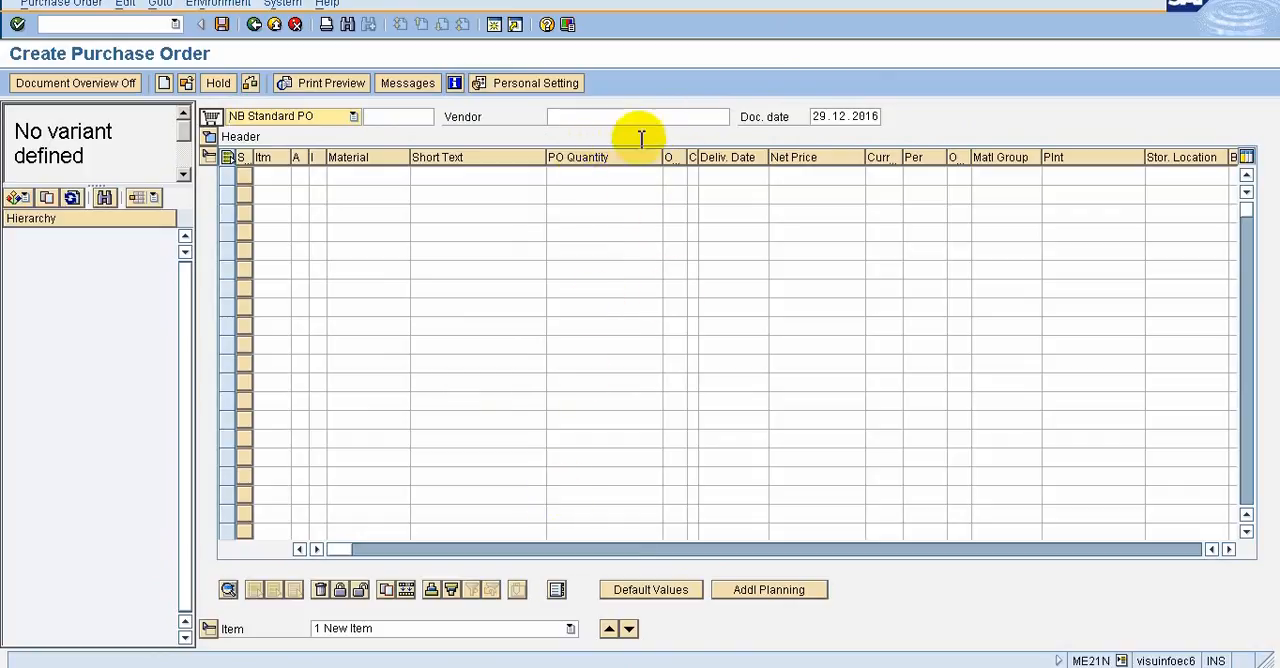
mouse_move(858, 2)
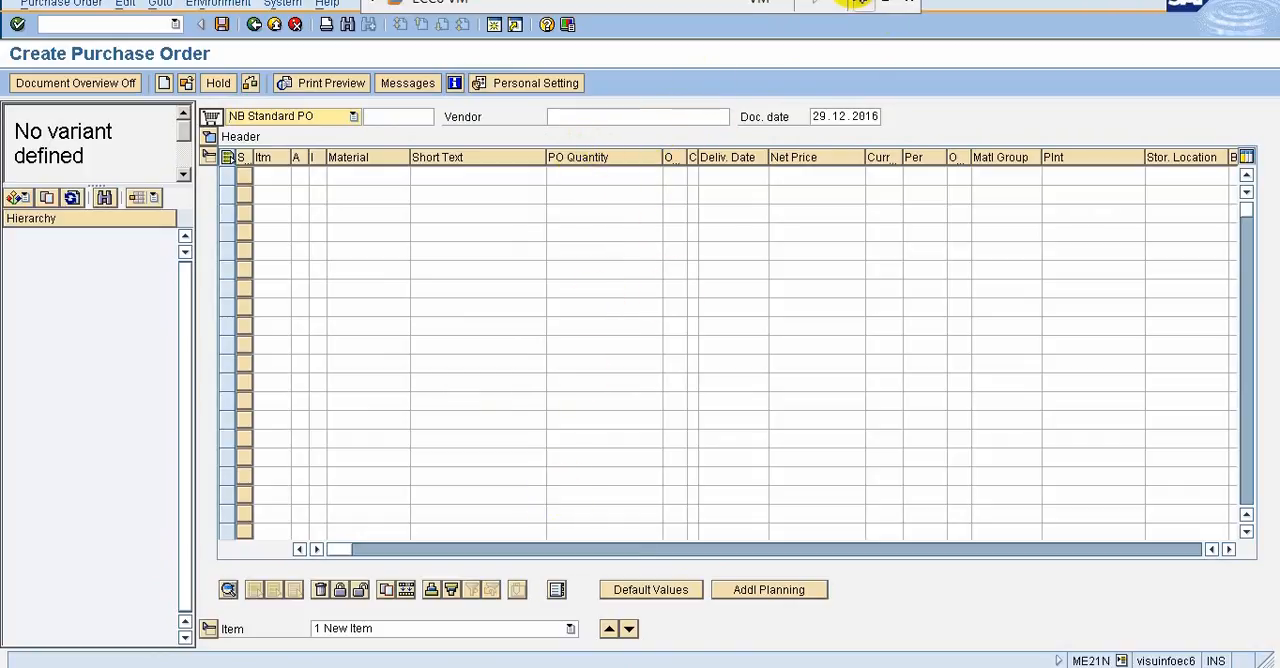
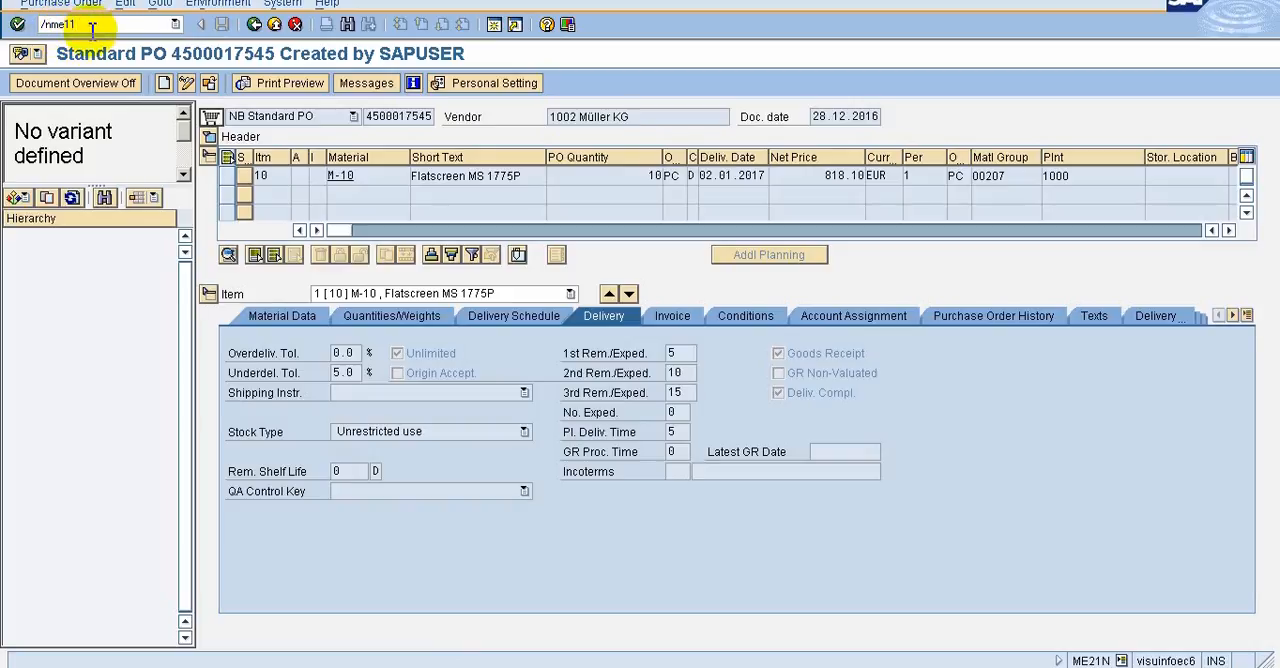
Call transaction ME11 in the current session with /nme11, and switch to the PowerPoint slide on SAP screen icons
key("Return")
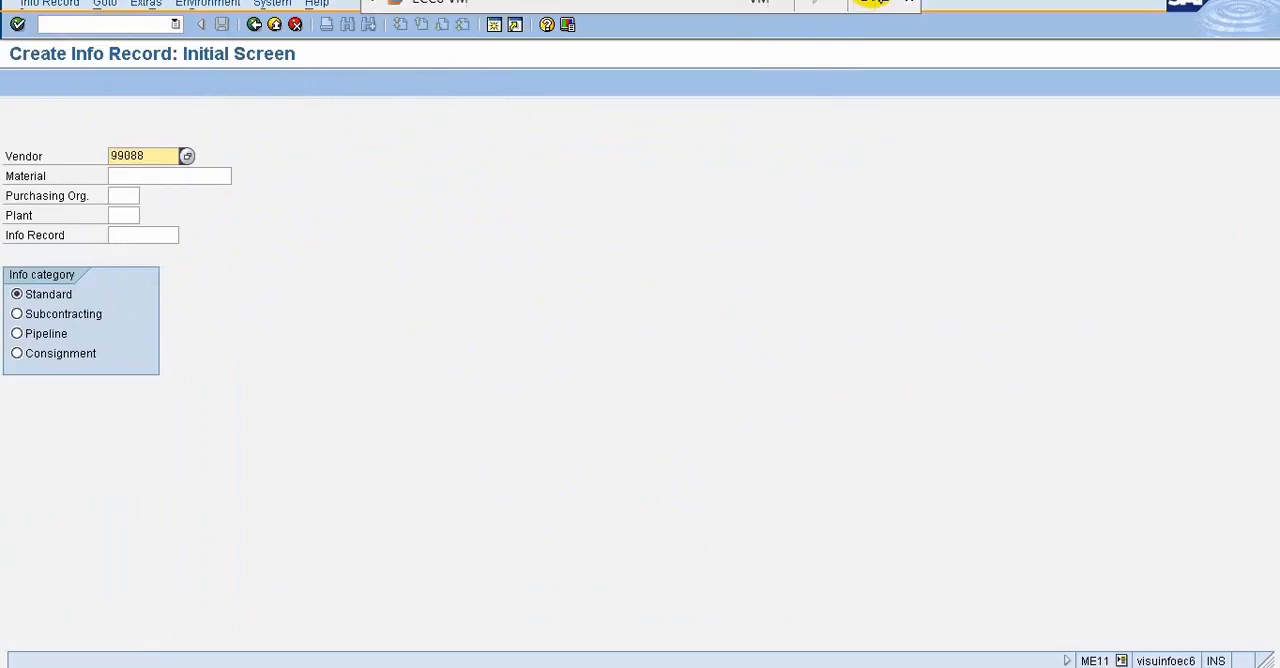
left_click(869, 4)
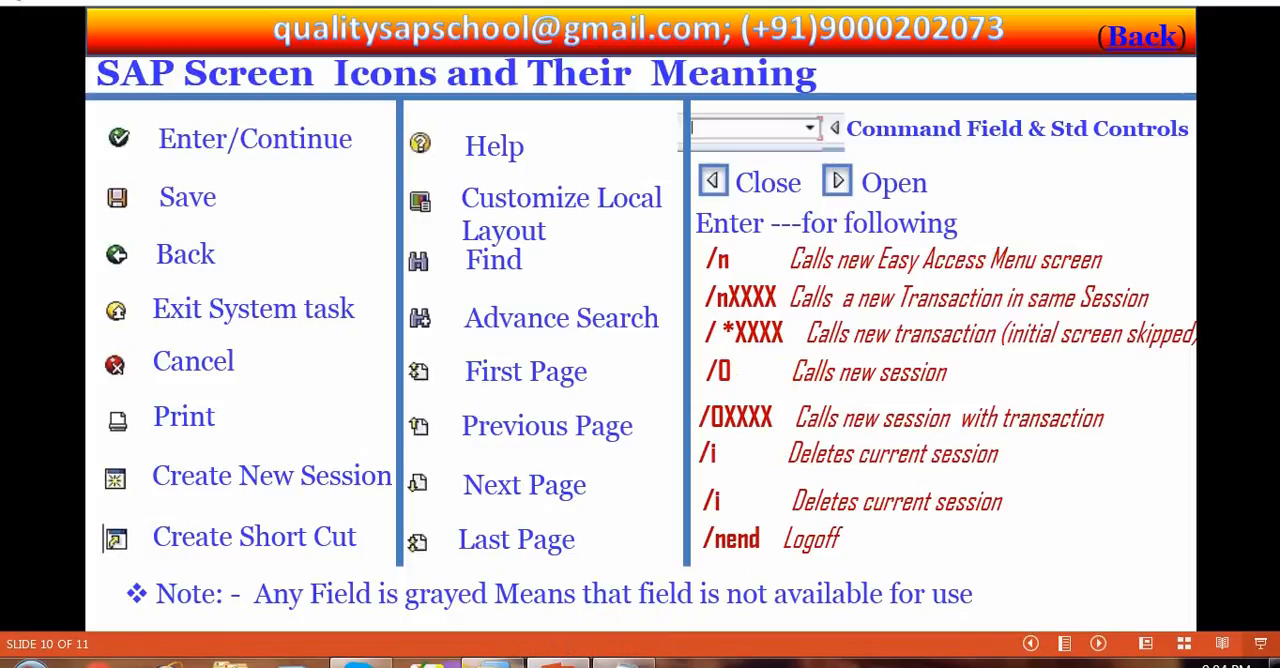
Switch back to the ECC6 VM and call ME21N in a new session with /ome21n
mouse_move(493, 660)
left_click(464, 620)
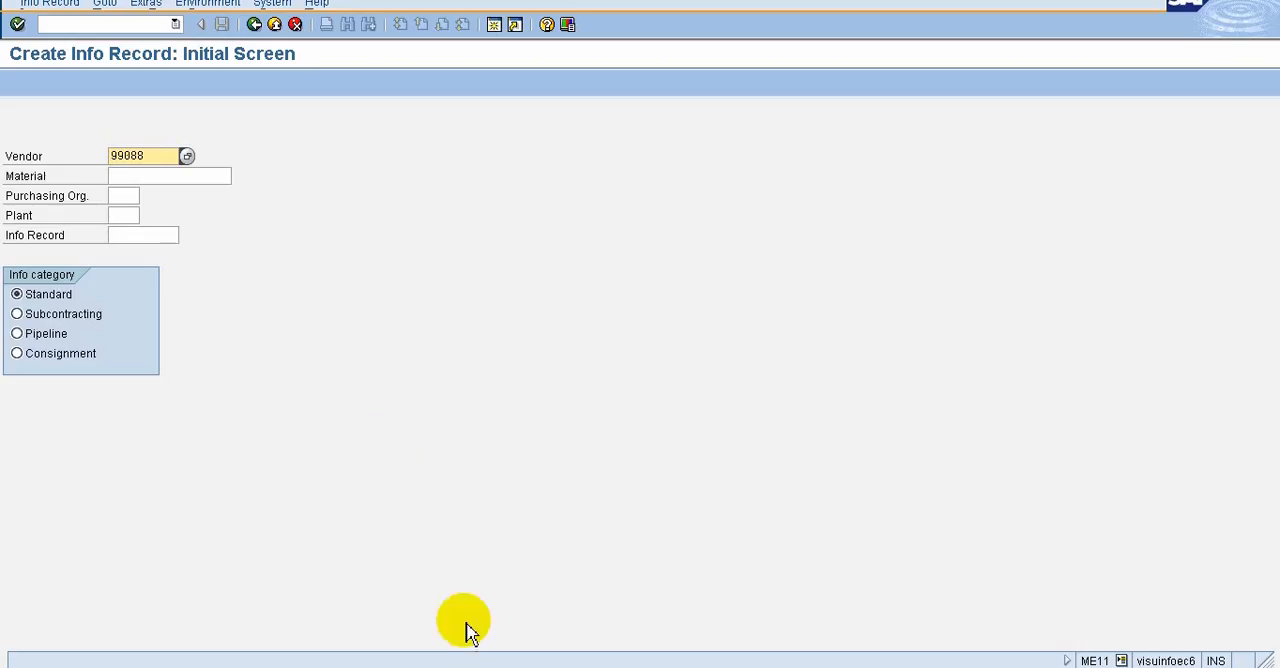
left_click(57, 24)
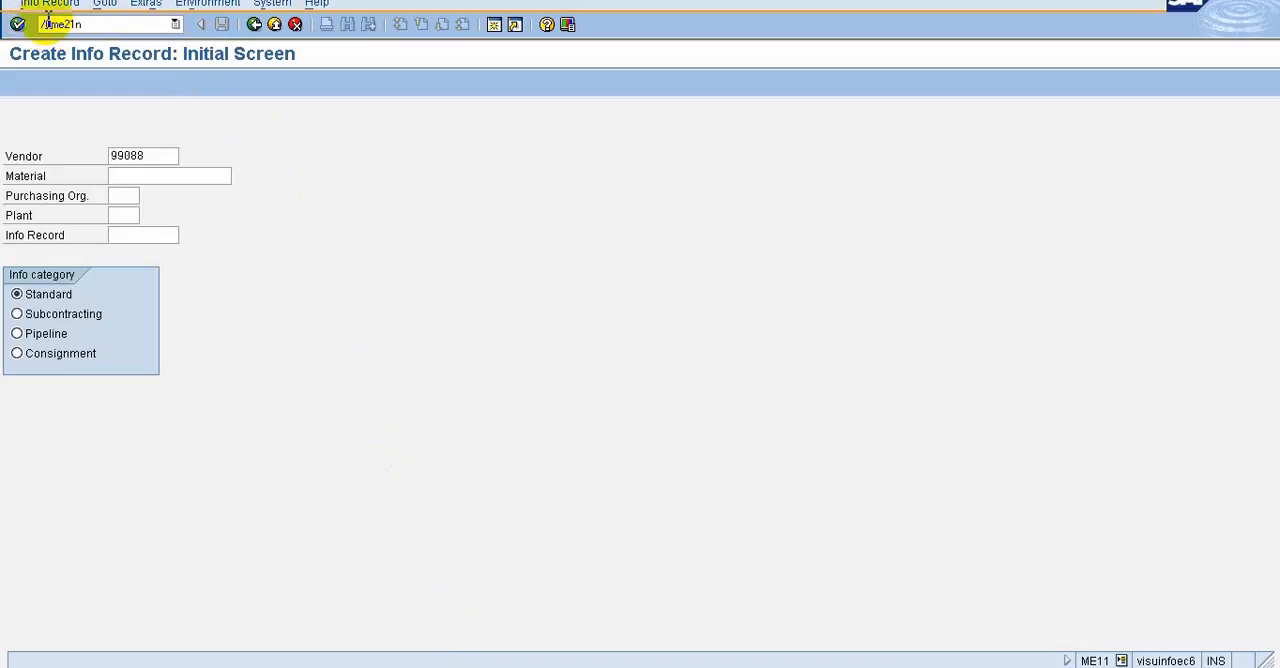
left_click(50, 22)
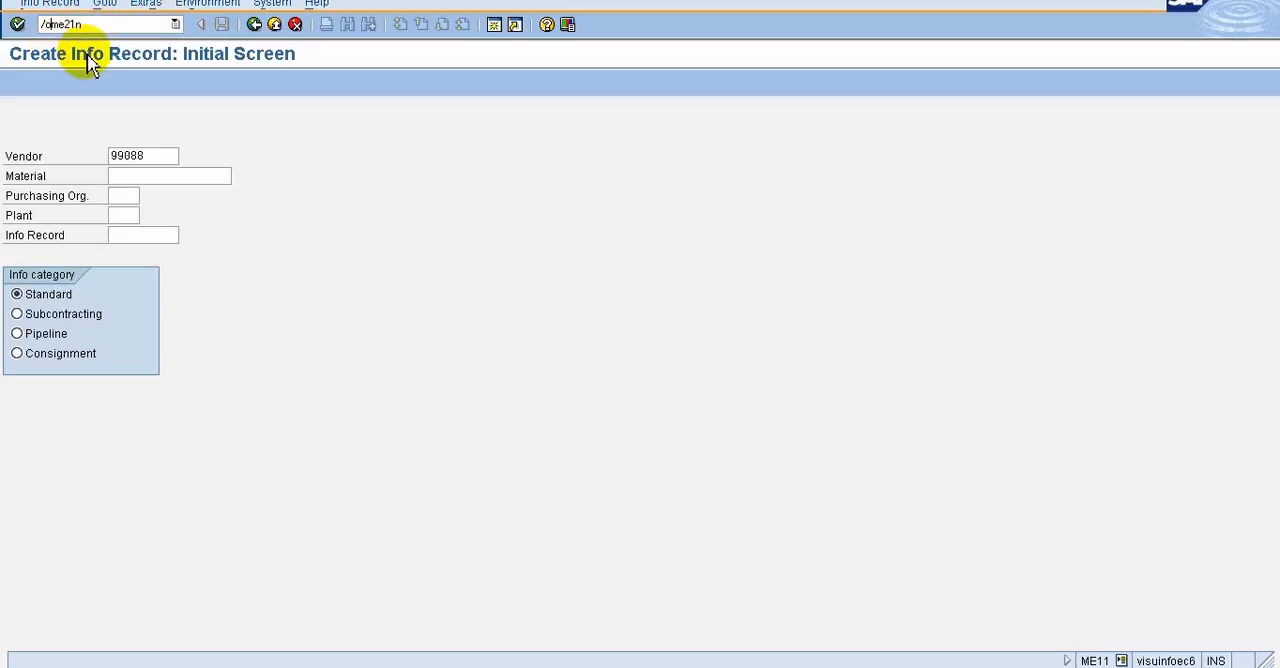
key("Return")
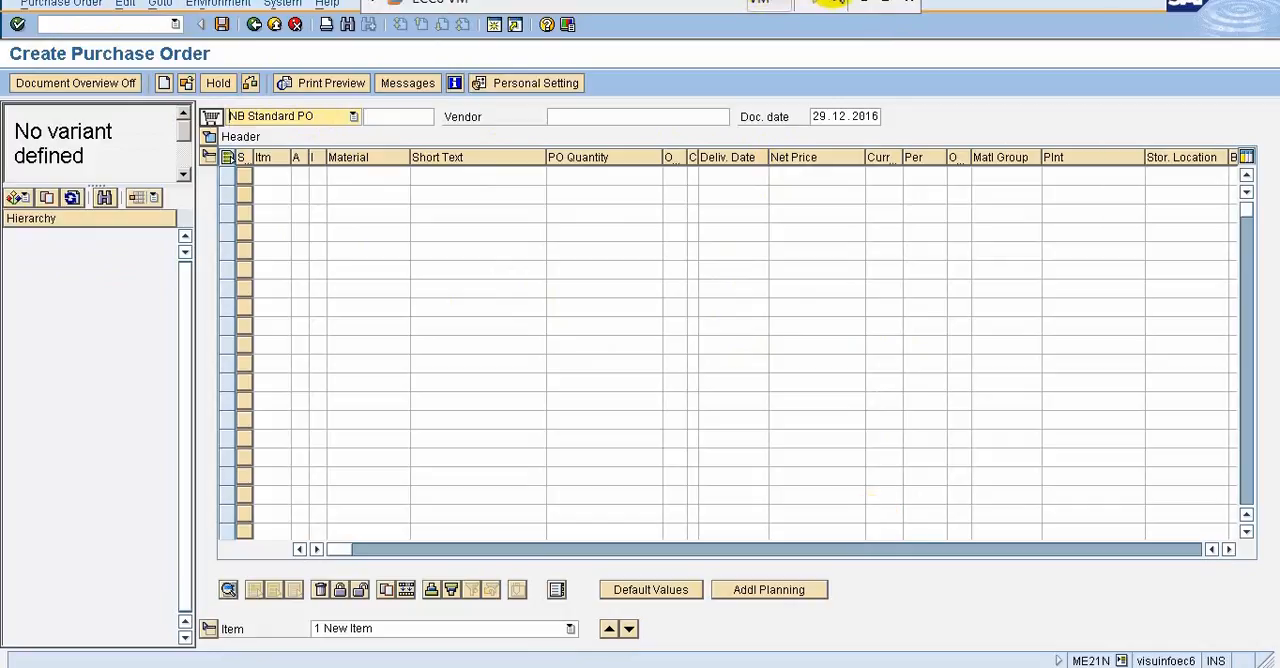
Check the command codes on the PowerPoint slide, and replace the new session's purchase order screen with ME11 using /nme11
left_click(860, 4)
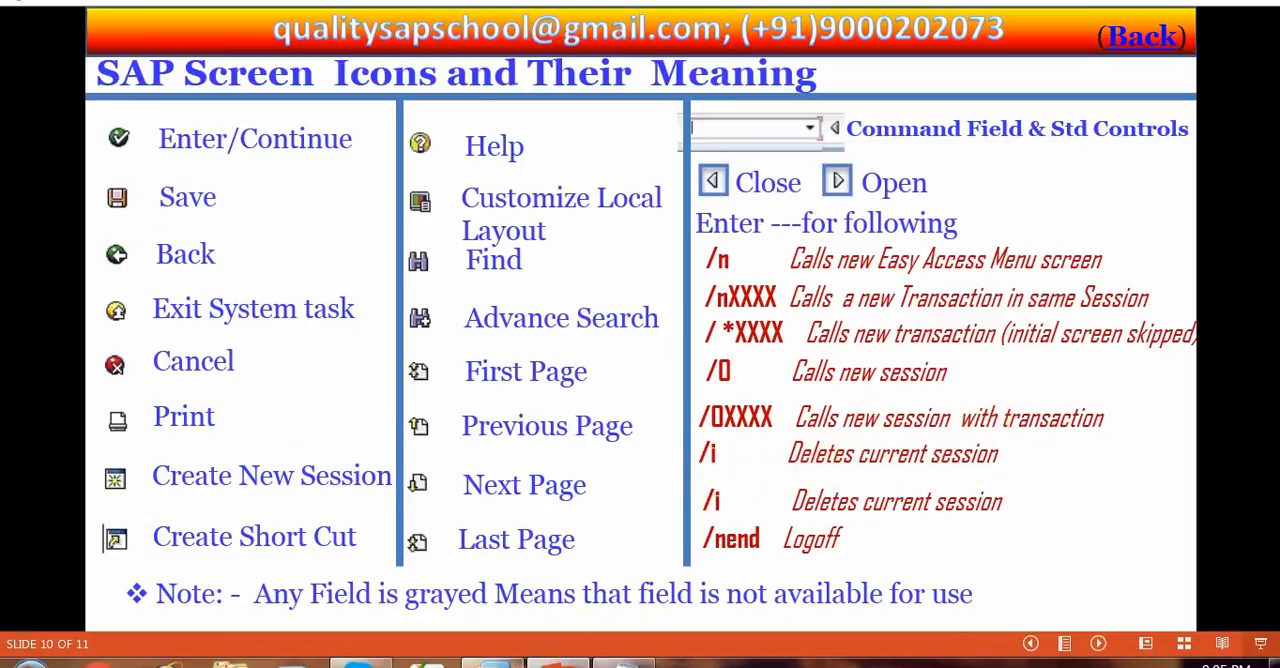
left_click(478, 662)
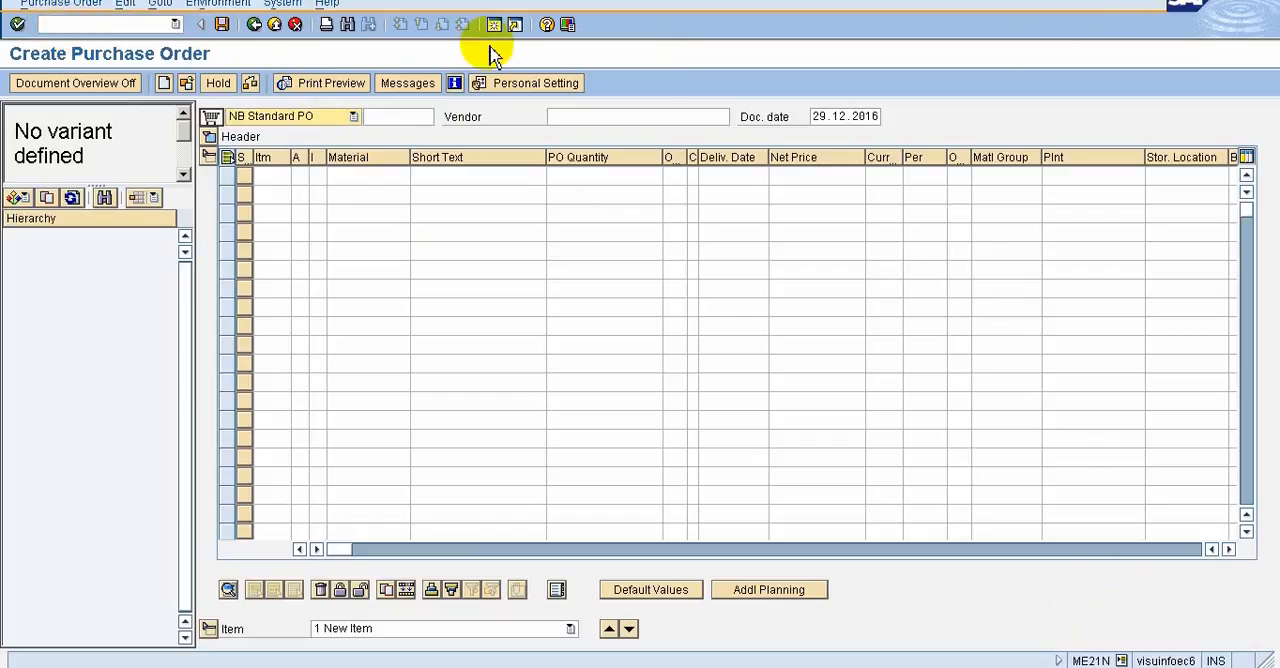
left_click(48, 24)
type("/nme11")
key("Return")
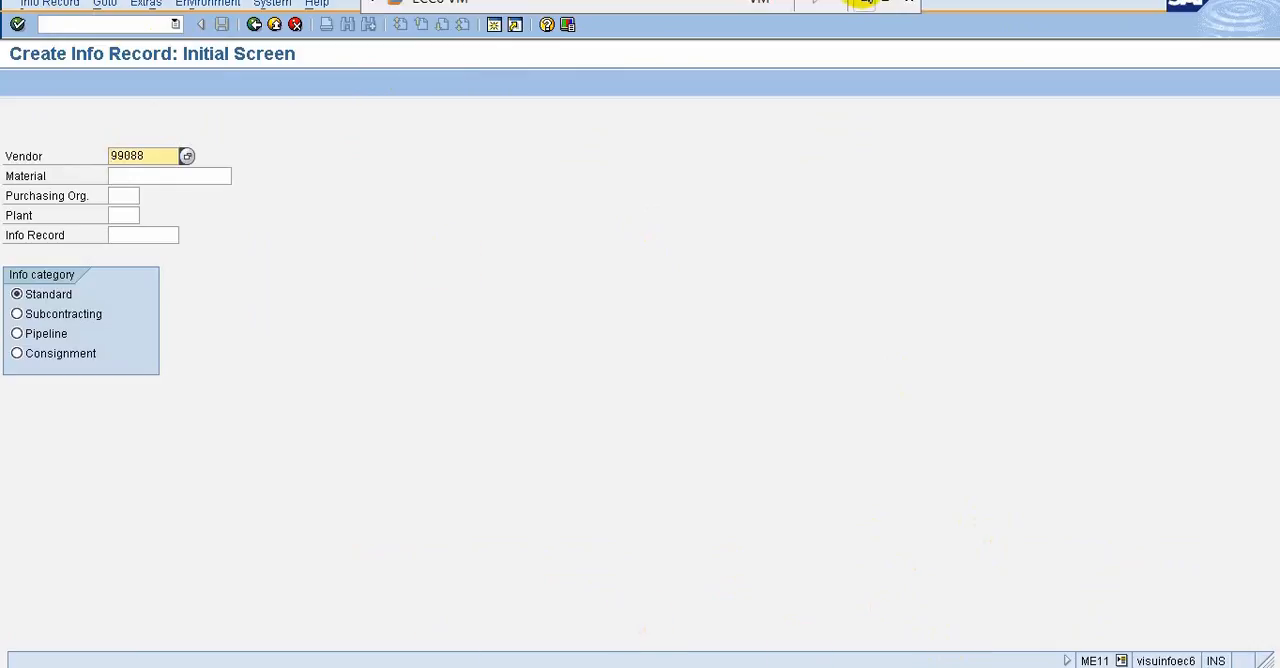
Switch to the PowerPoint presentation and review the command field codes on slide 10
left_click(864, 3)
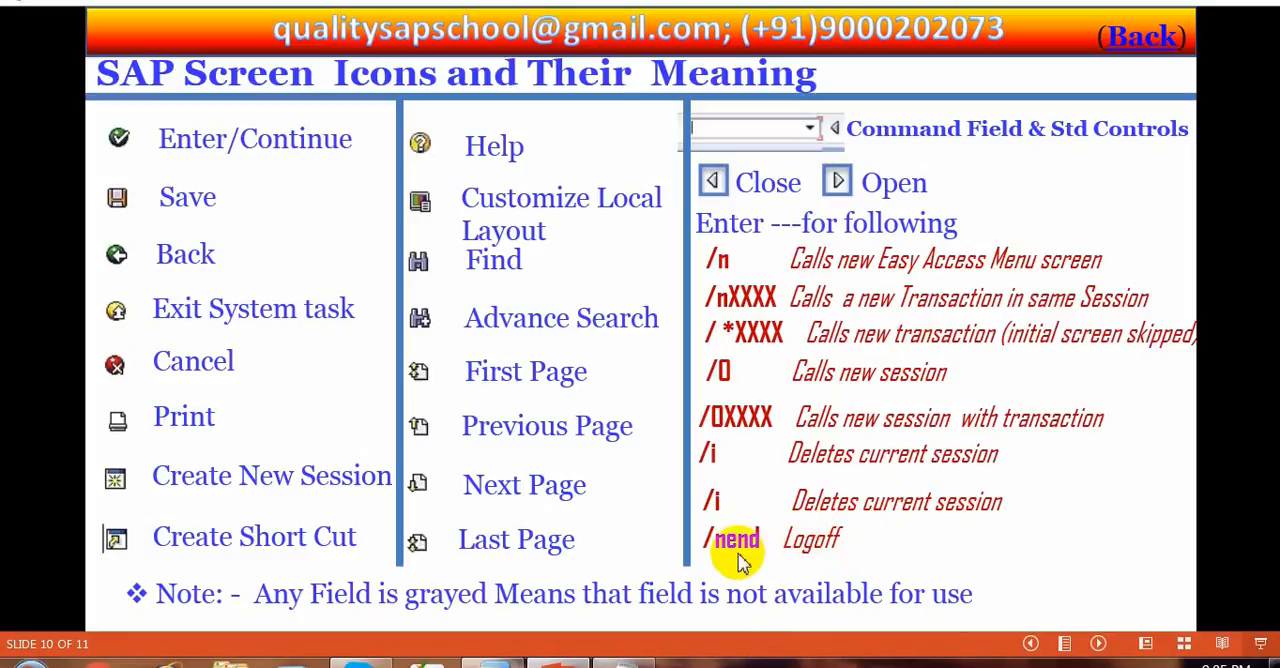
left_click(818, 510)
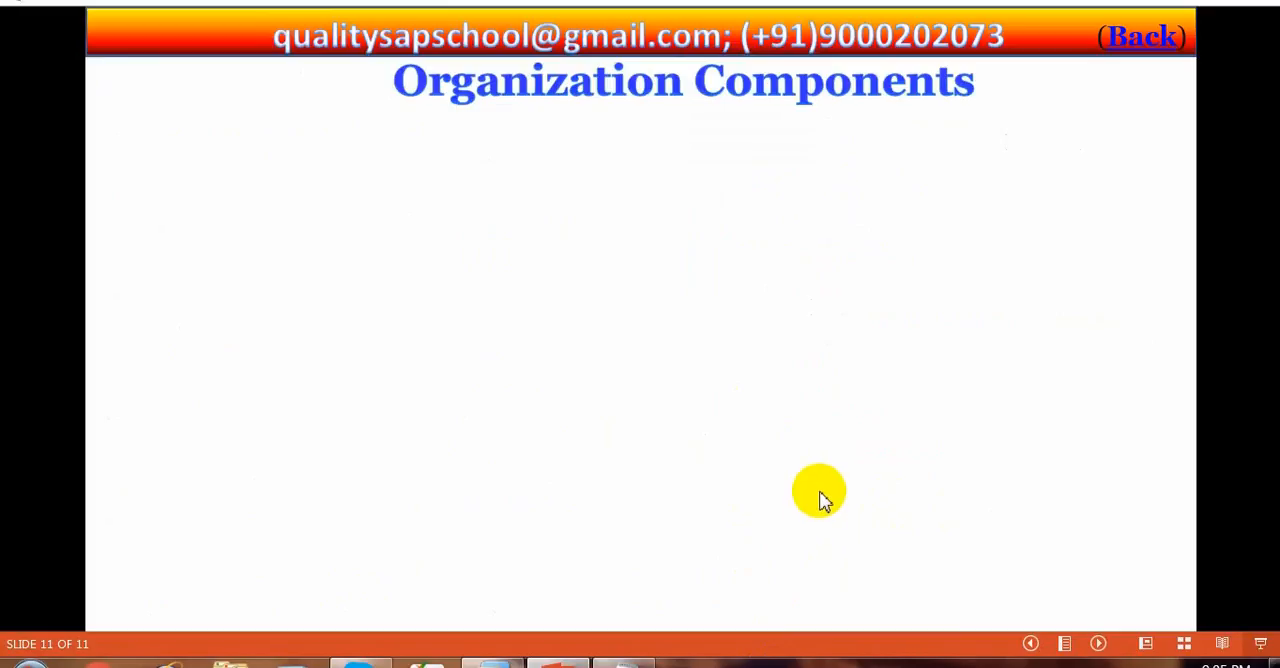
key("Left")
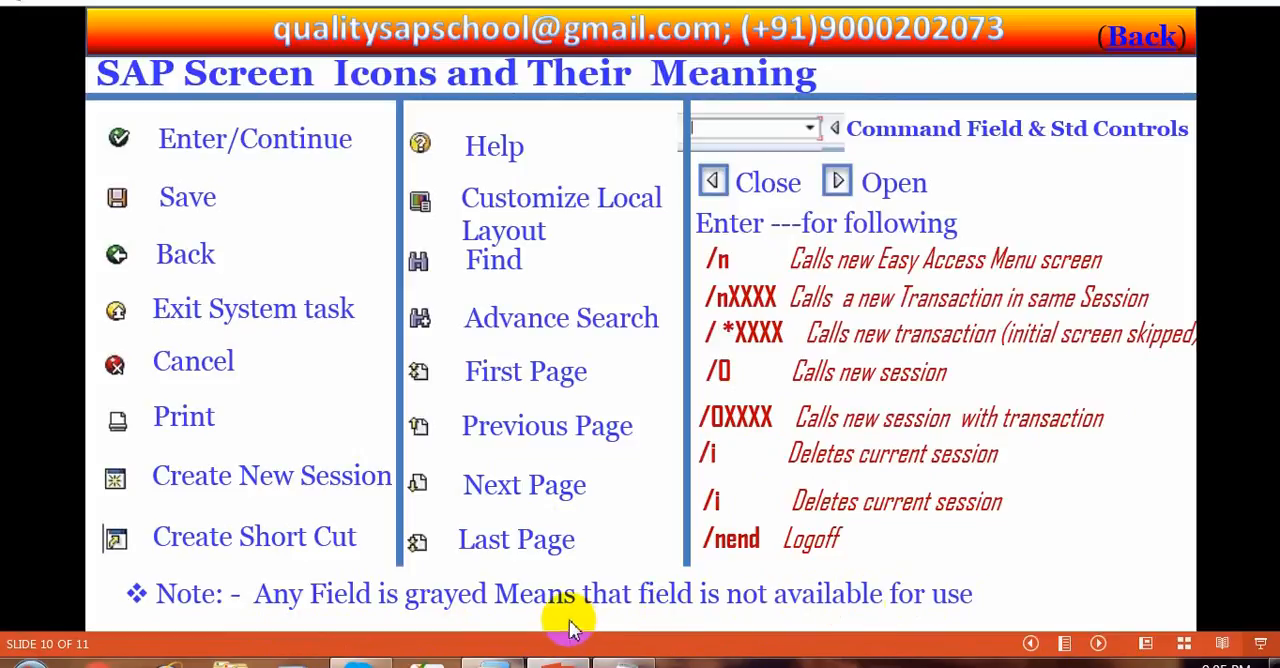
Return to the ECC6 VM and bring the SAP Easy Access session to the front
mouse_move(457, 660)
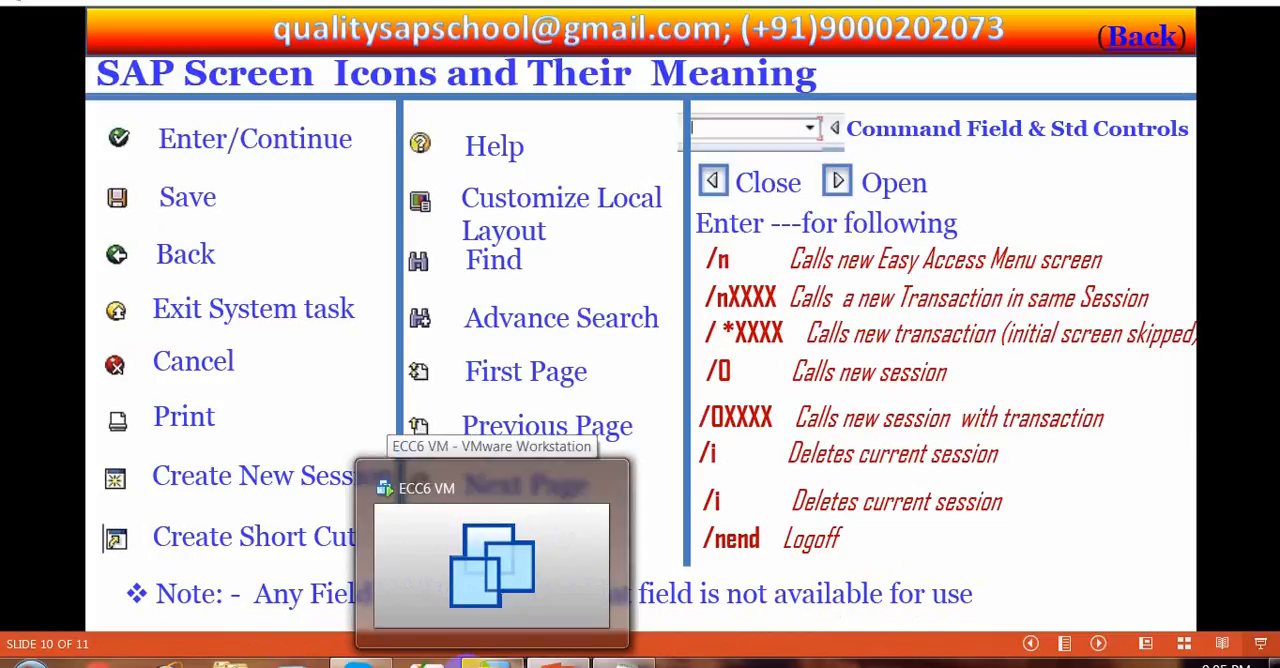
left_click(455, 605)
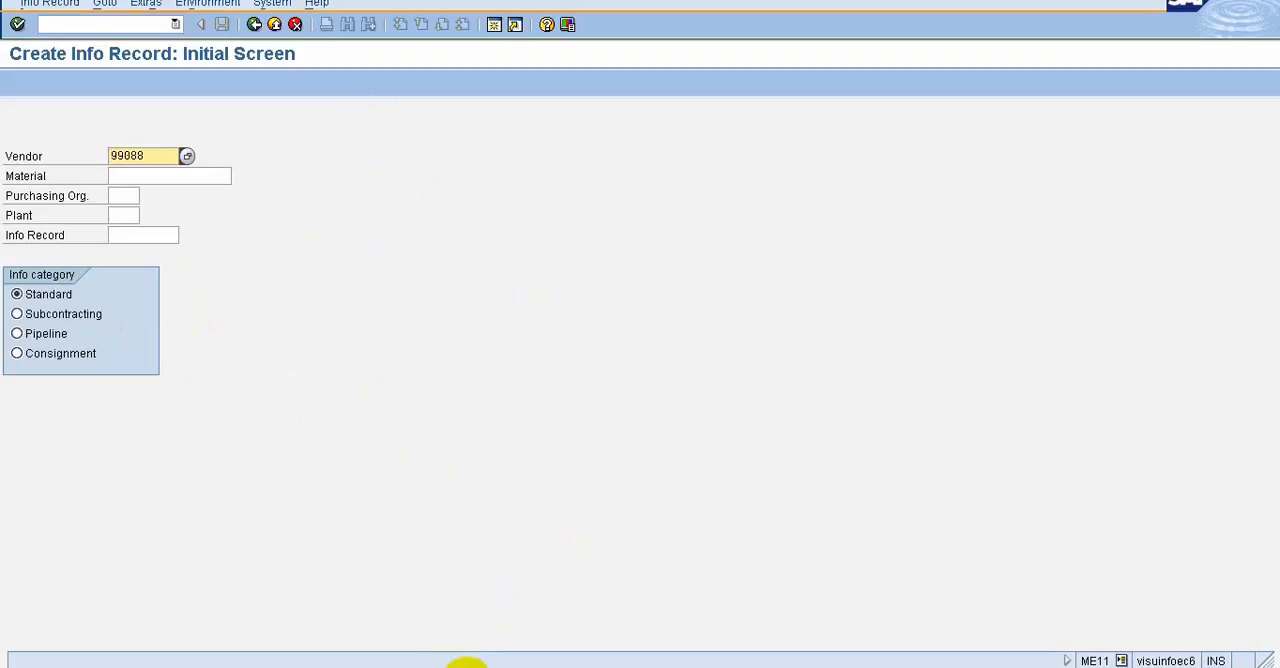
left_click(893, 667)
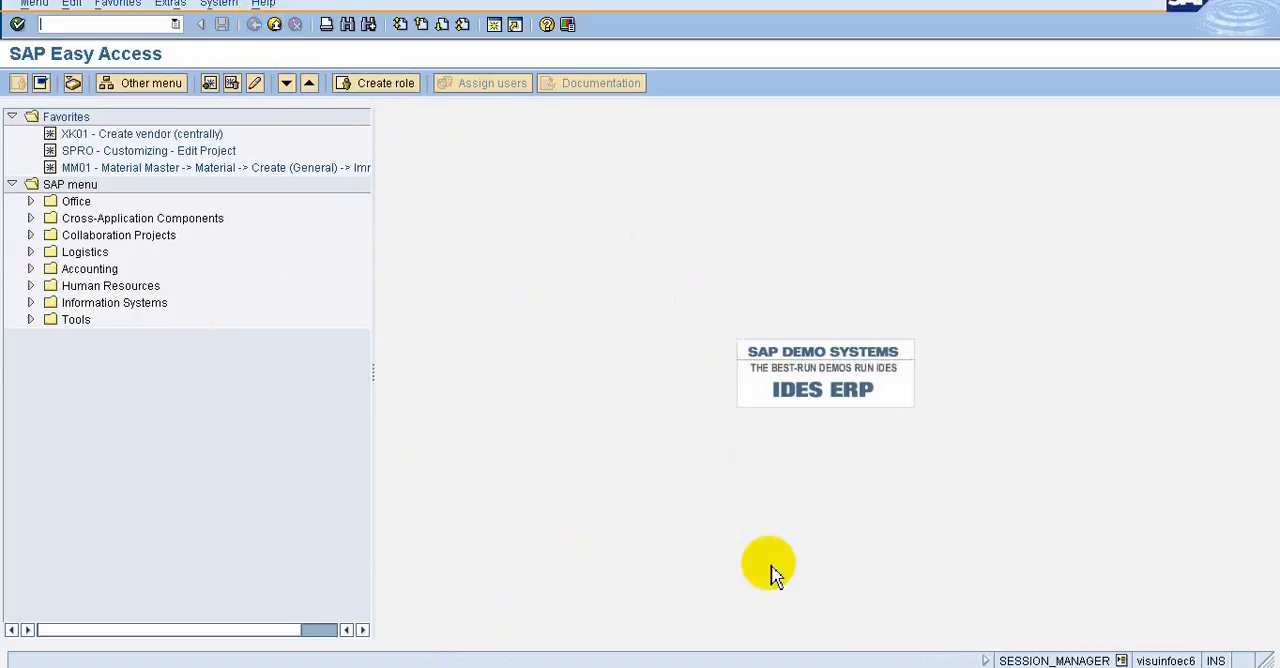
Switch back to the PowerPoint presentation, look at the Organization Components slide and return to slide 10
mouse_move(829, 3)
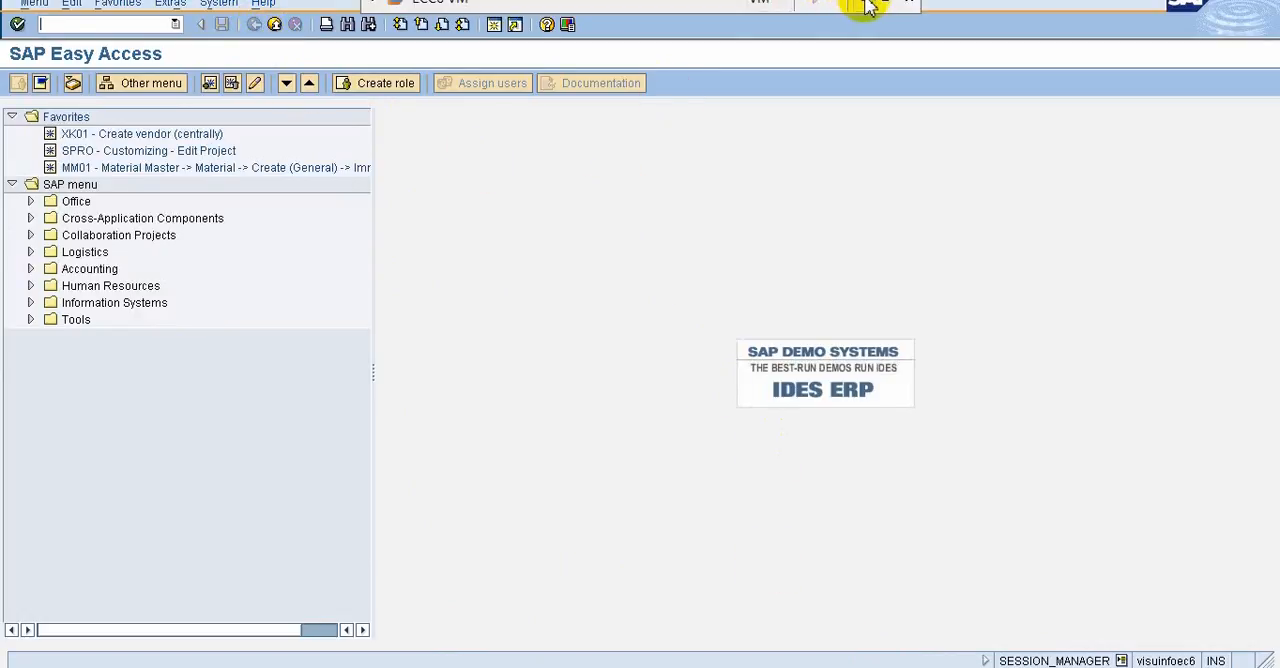
left_click(850, 6)
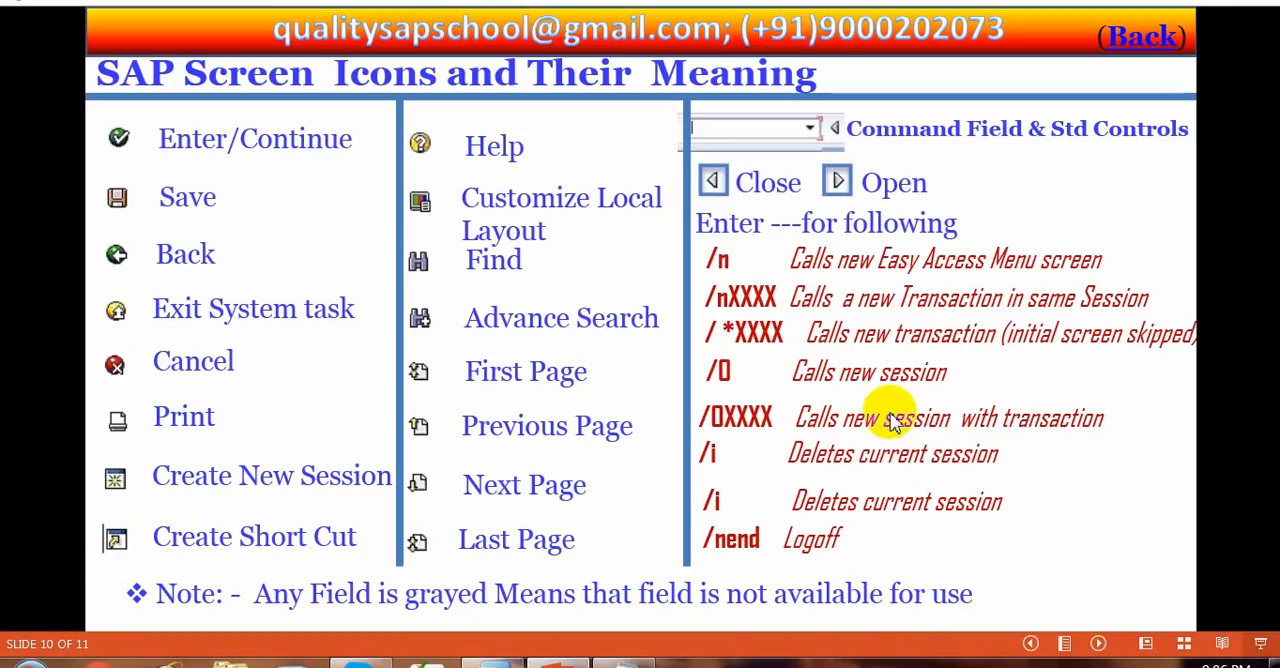
left_click(1063, 527)
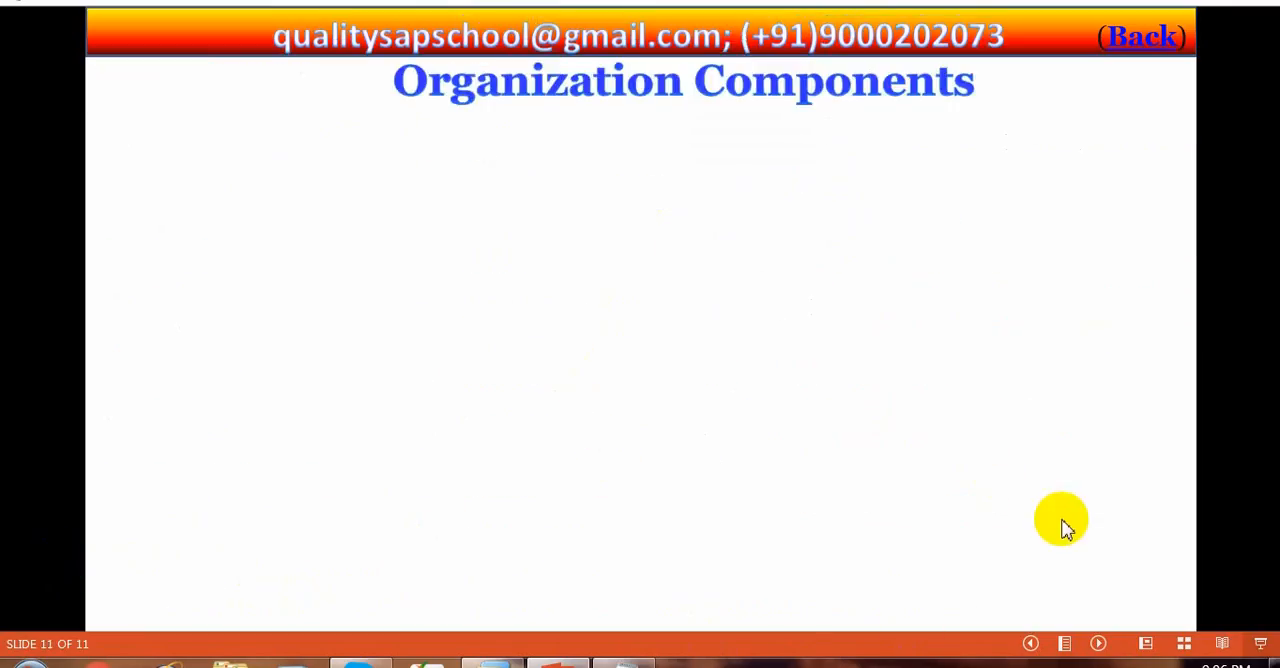
key("Left")
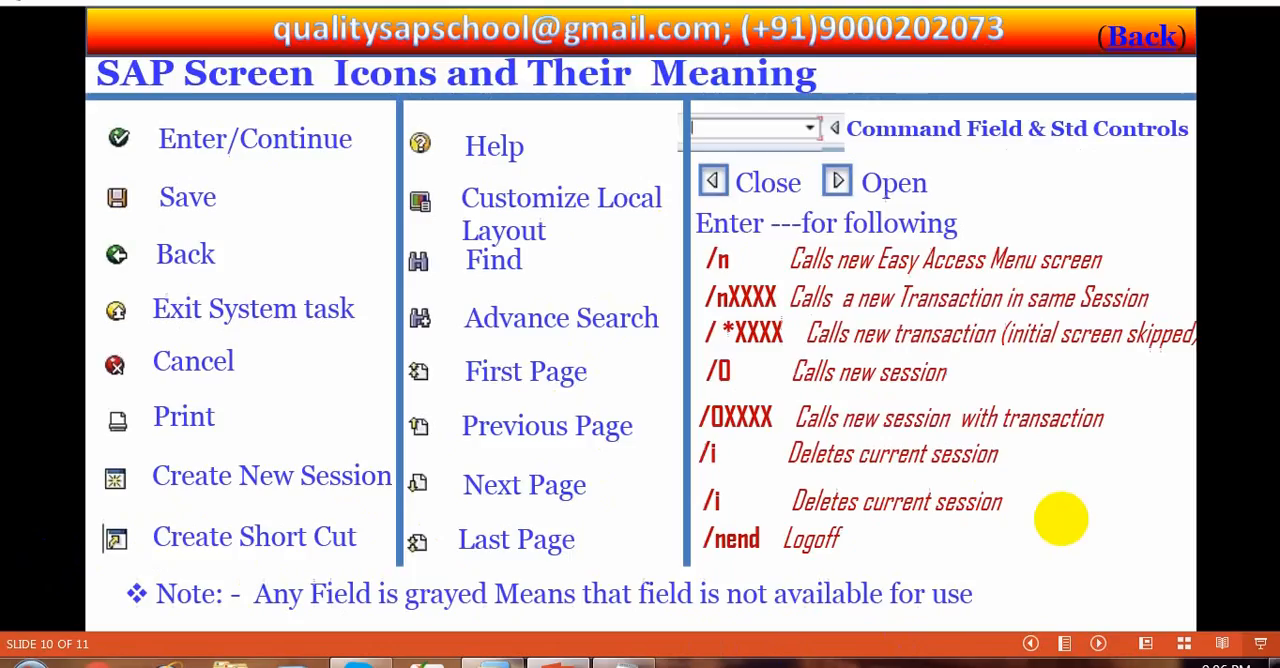